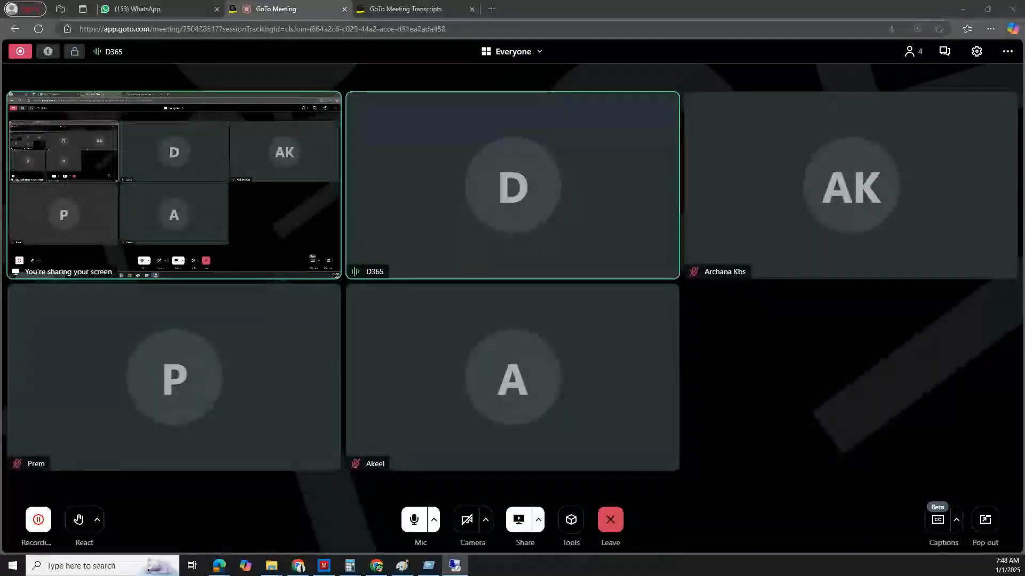
# Switch to the remote desktop session, reload the expired Finance and Operations vendor page, and minimize the session
pyautogui.click(455, 566)
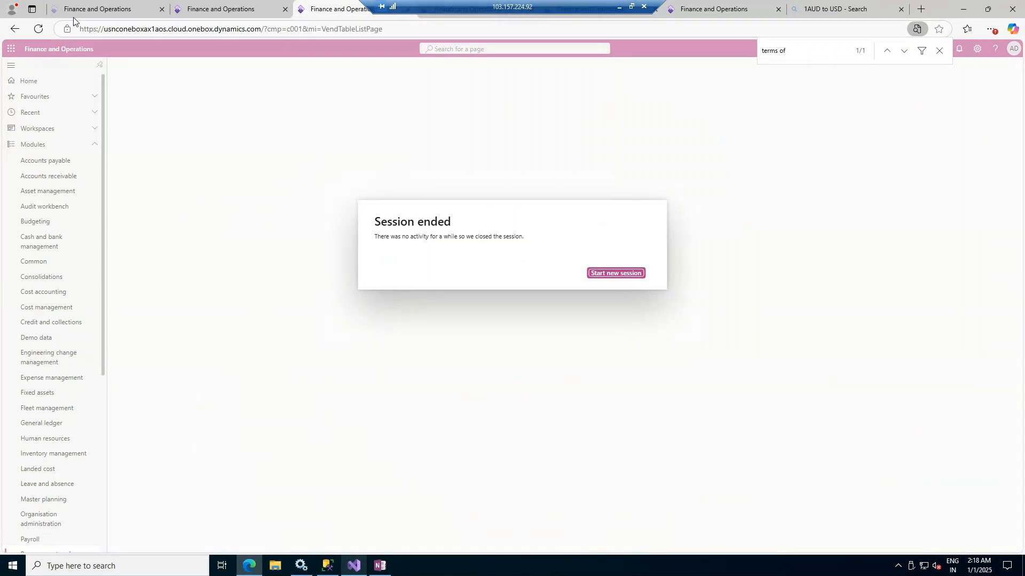
pyautogui.click(38, 32)
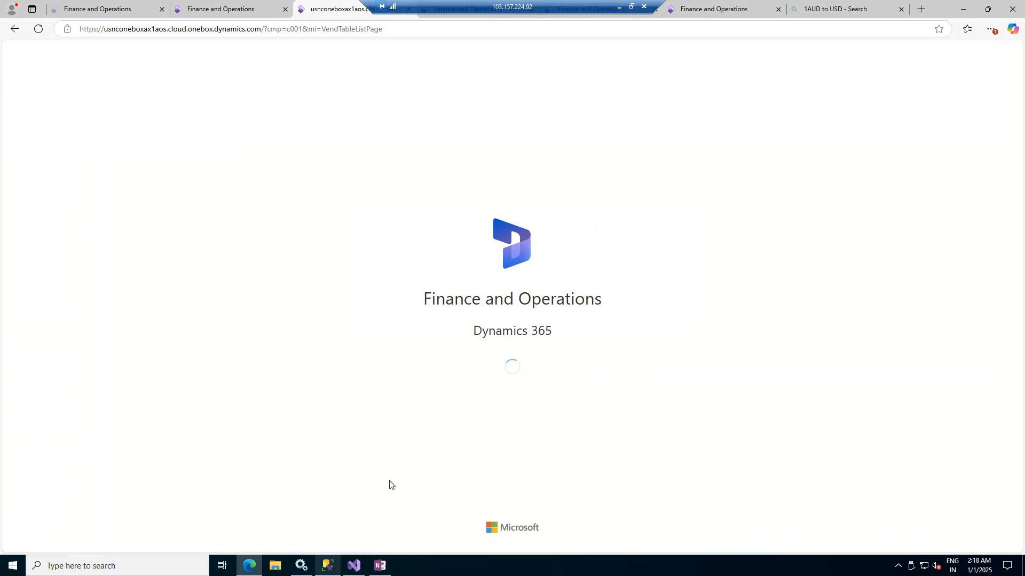
pyautogui.click(619, 7)
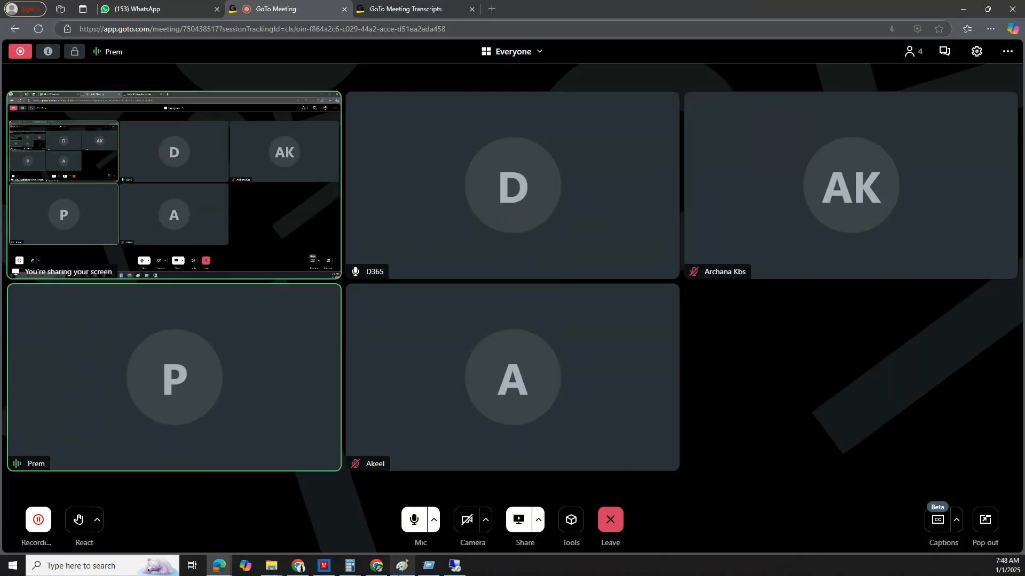
# Open the Functional Class presentation from the D365FO folder inside Downloads
pyautogui.moveTo(271, 566)
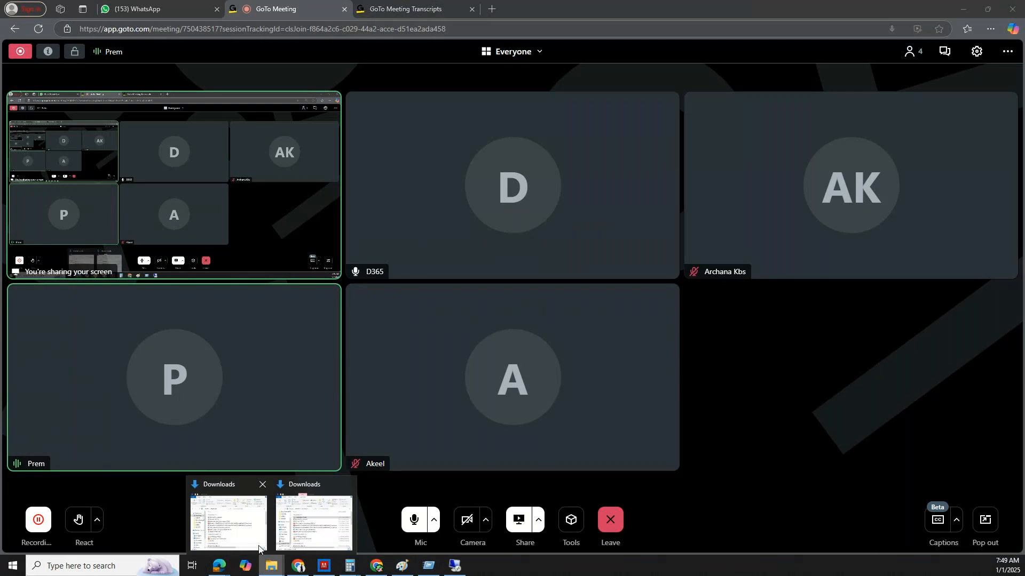
pyautogui.click(231, 524)
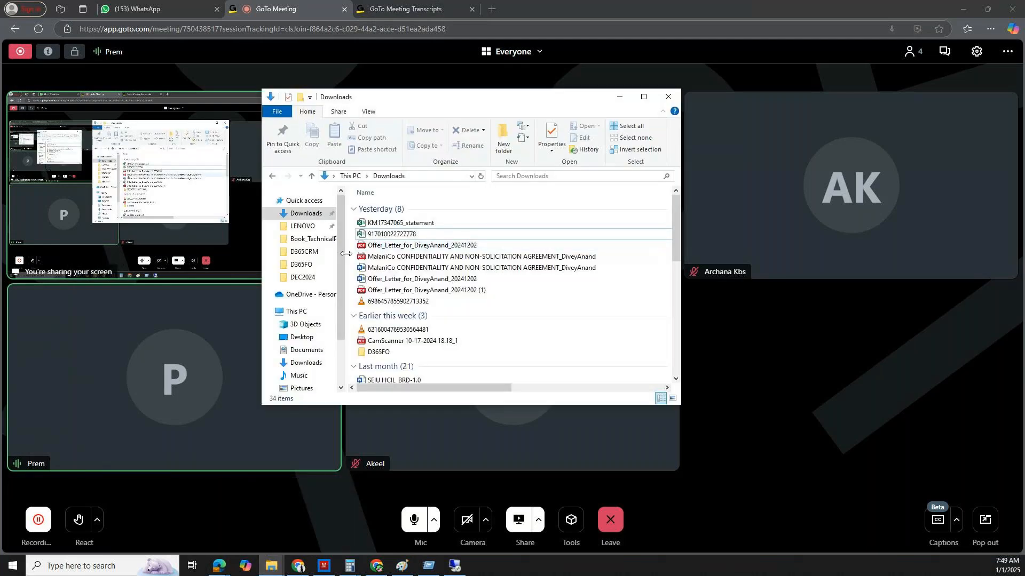
pyautogui.click(302, 201)
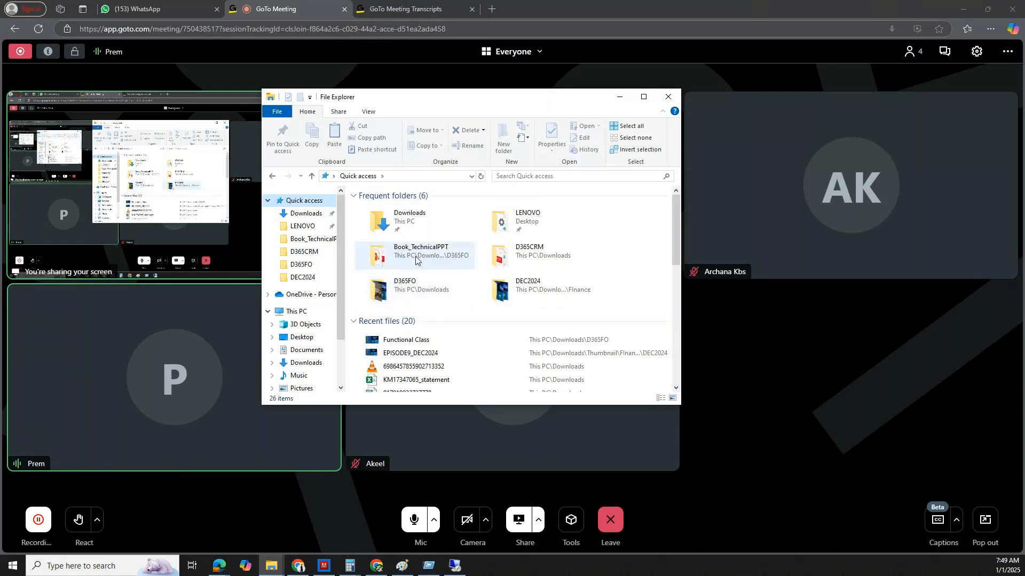
pyautogui.scroll(-3, 406, 360)
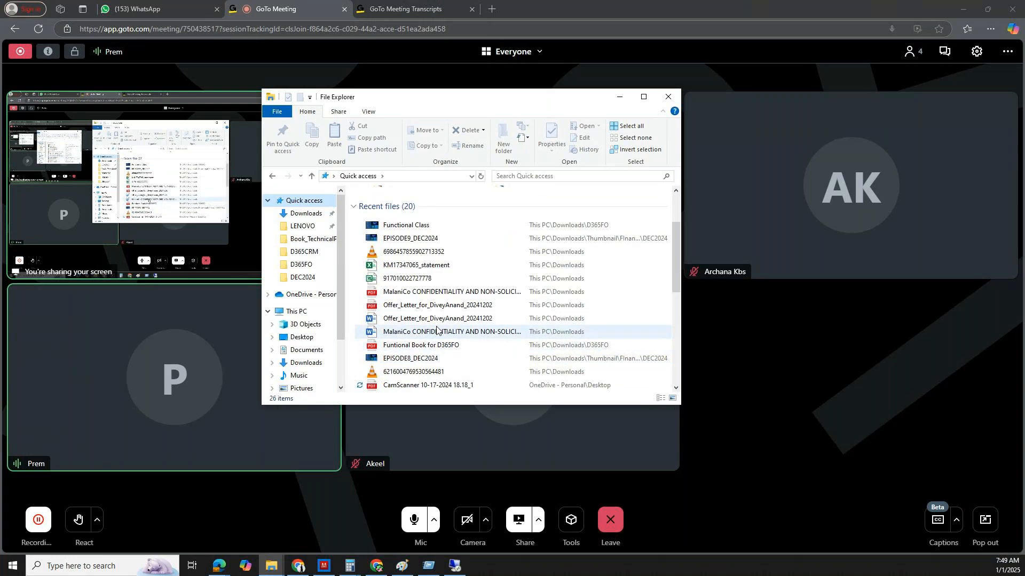
pyautogui.scroll(3, 436, 329)
pyautogui.click(305, 214)
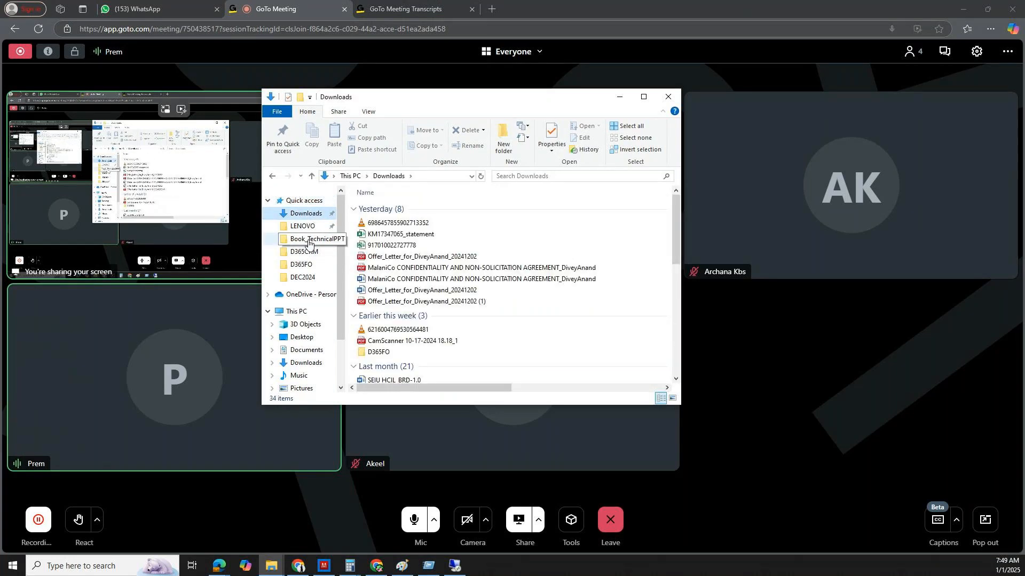
pyautogui.doubleClick(381, 354)
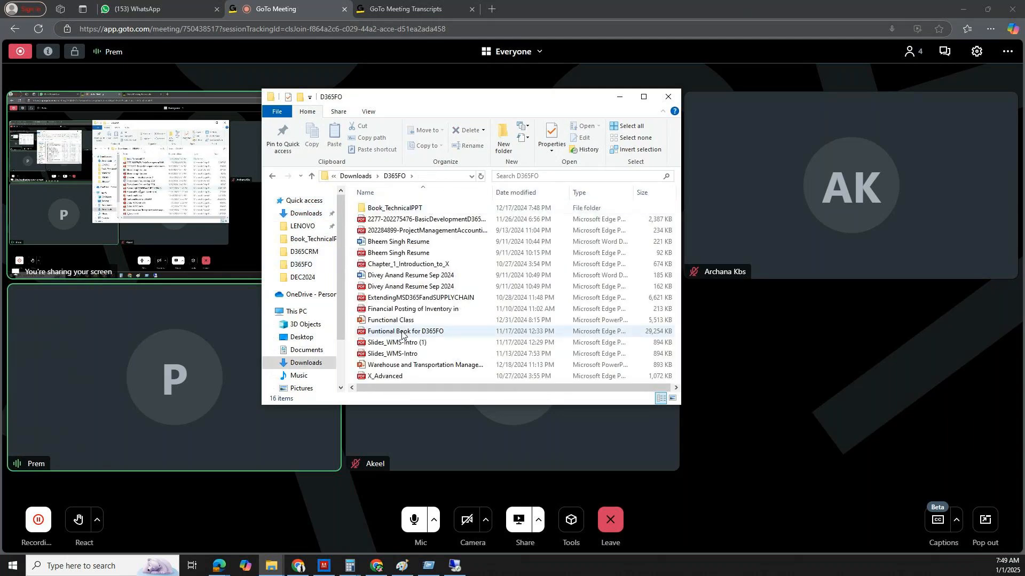
pyautogui.doubleClick(410, 323)
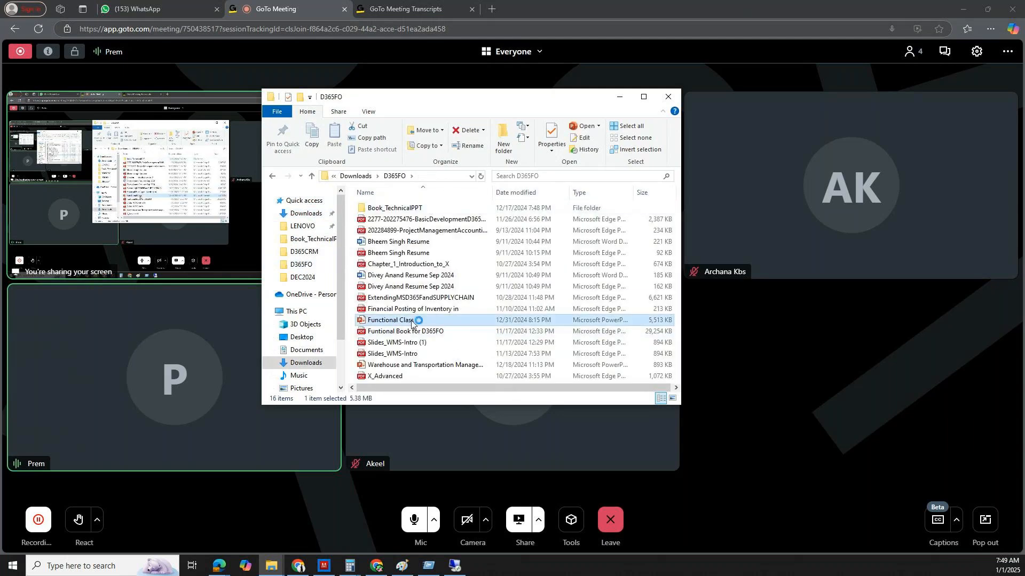
# Clear the desktop by minimizing the open windows and closing the Calculator and the remaining Downloads window
pyautogui.click(620, 98)
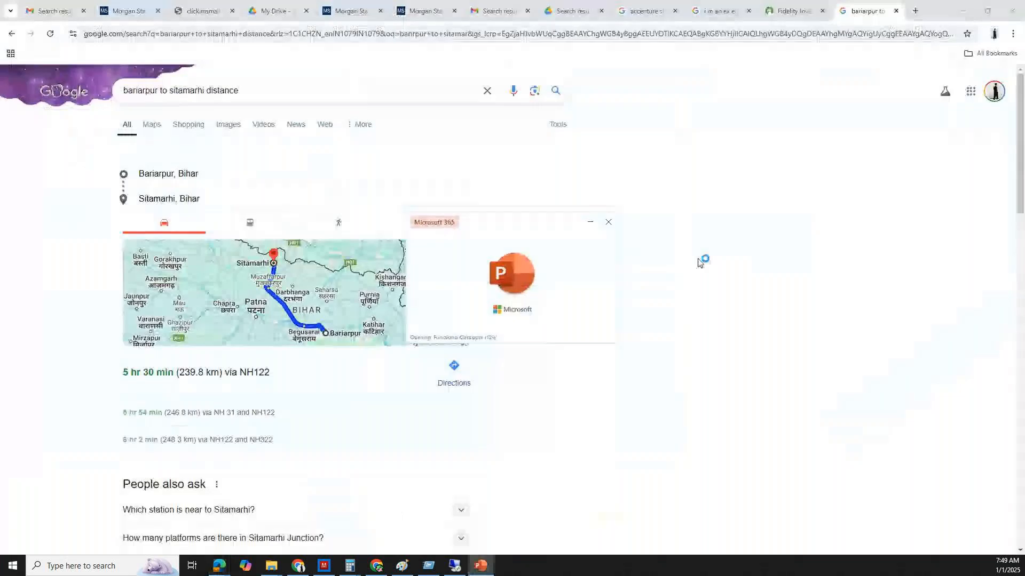
pyautogui.click(964, 9)
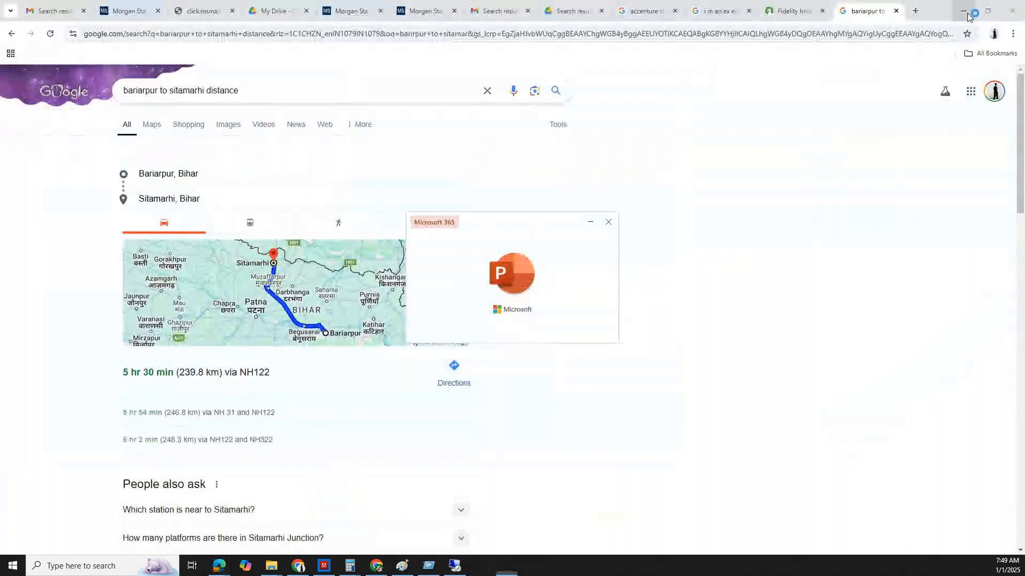
pyautogui.click(967, 12)
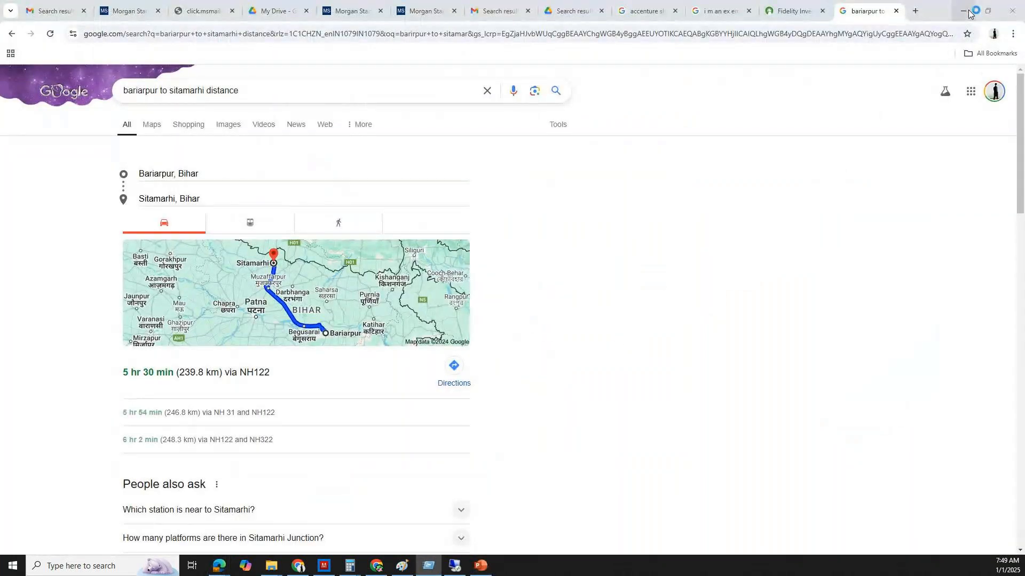
pyautogui.click(963, 10)
pyautogui.click(963, 6)
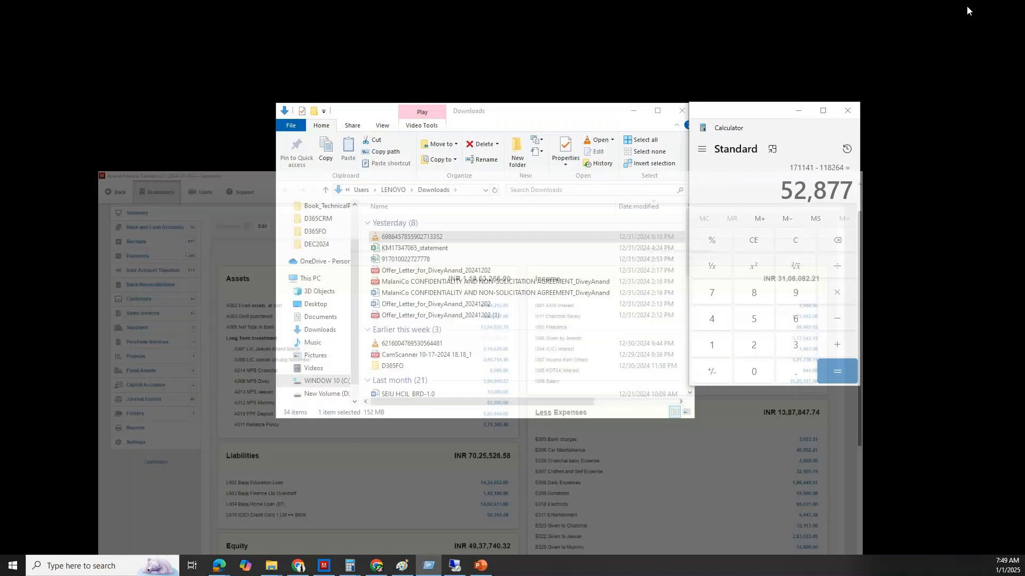
pyautogui.click(848, 110)
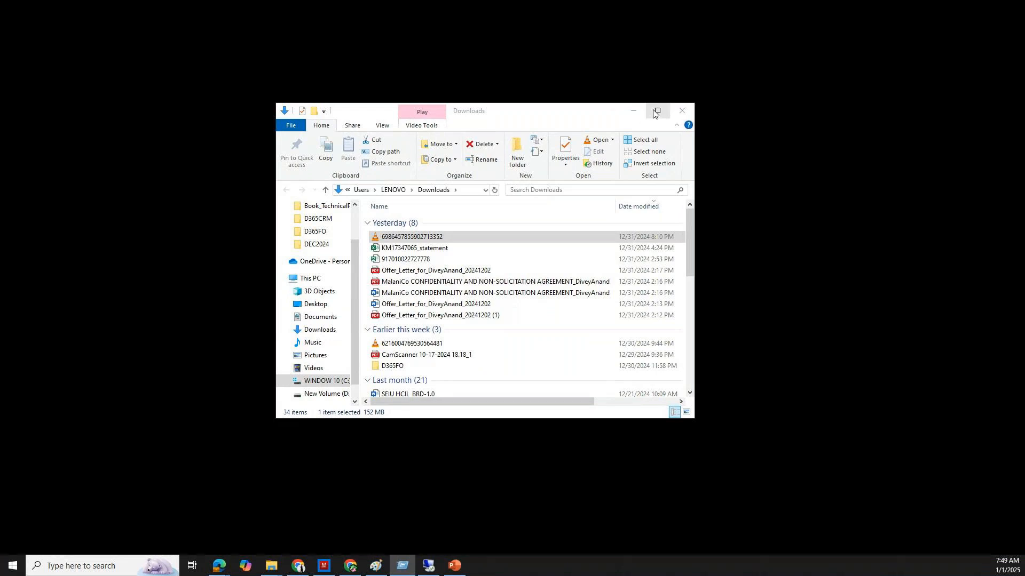
pyautogui.click(658, 111)
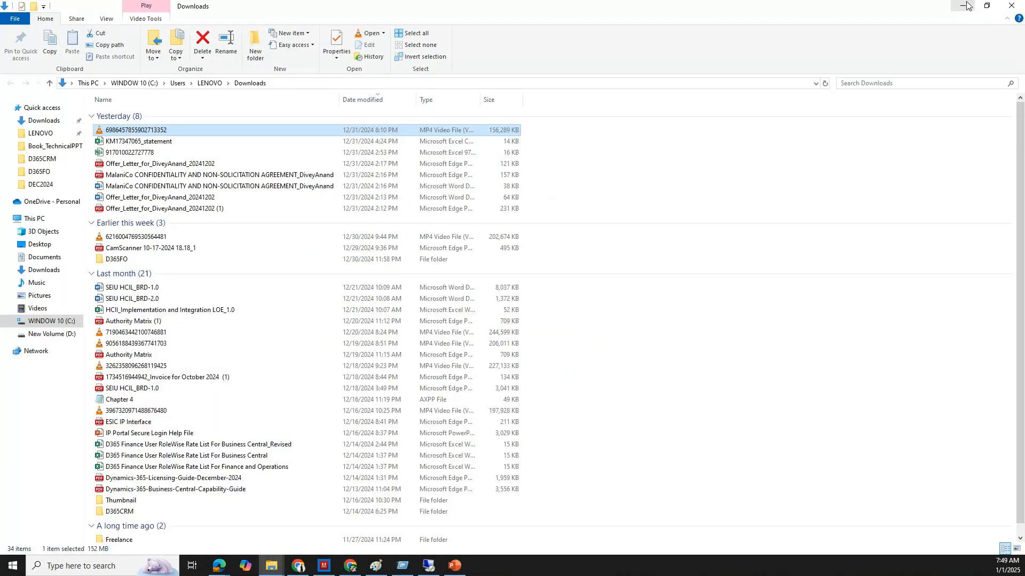
pyautogui.click(1011, 7)
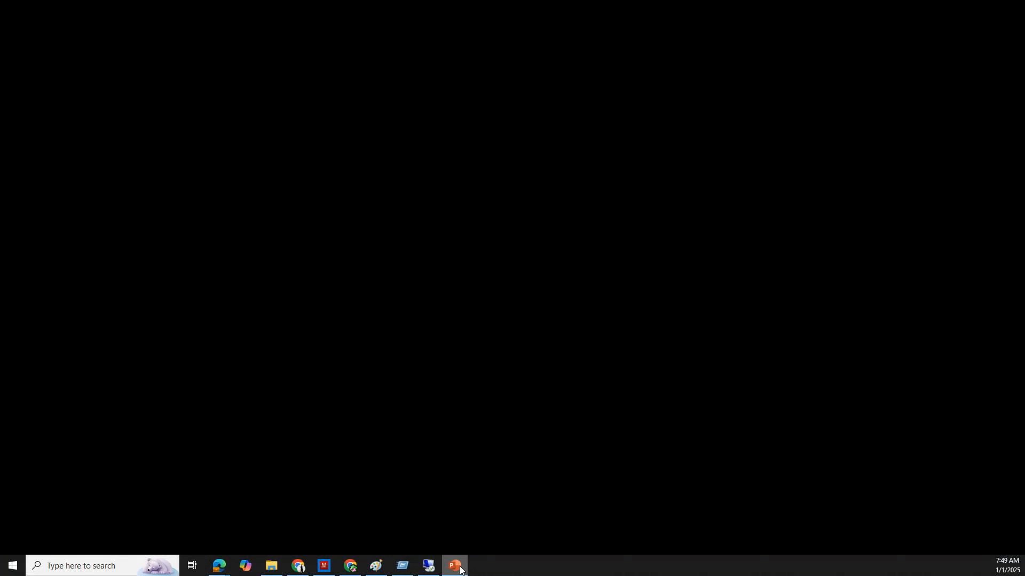
# Switch to the Functional Class presentation and review the Purchase Process, Documents in Purchase Process and handwritten notes slides
pyautogui.click(458, 567)
pyautogui.scroll(-10, 98, 315)
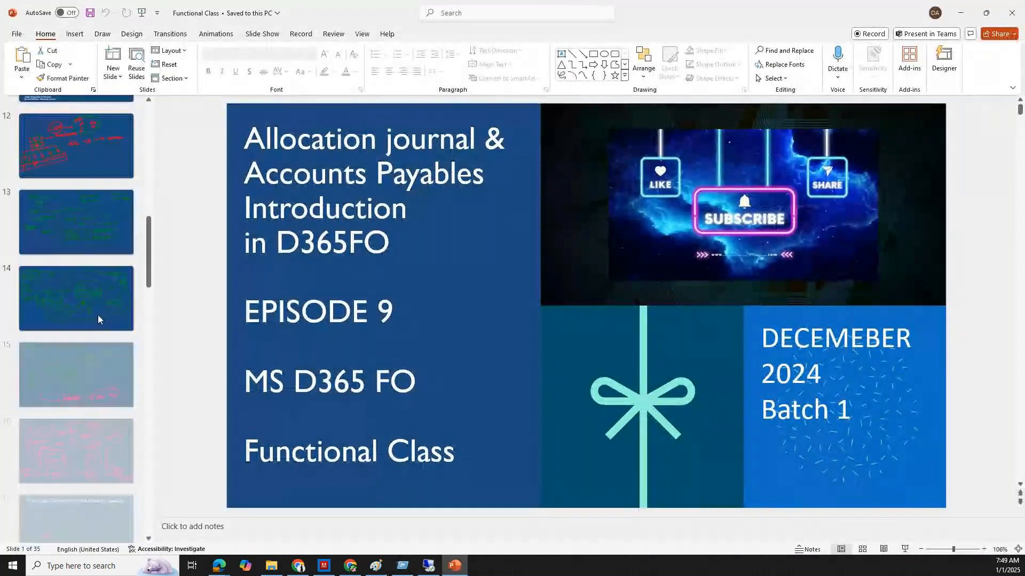
pyautogui.scroll(-1, 104, 318)
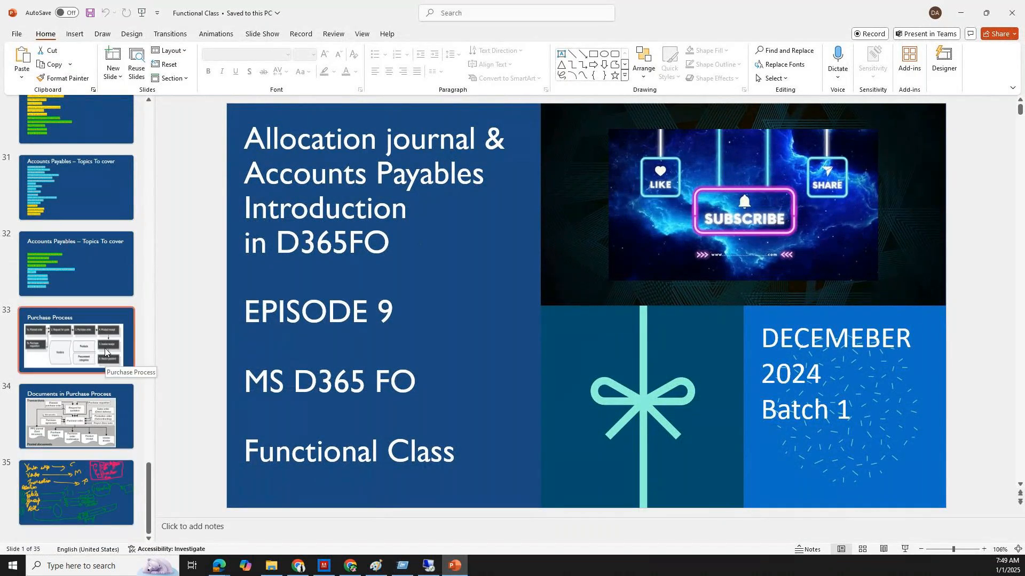
pyautogui.click(46, 320)
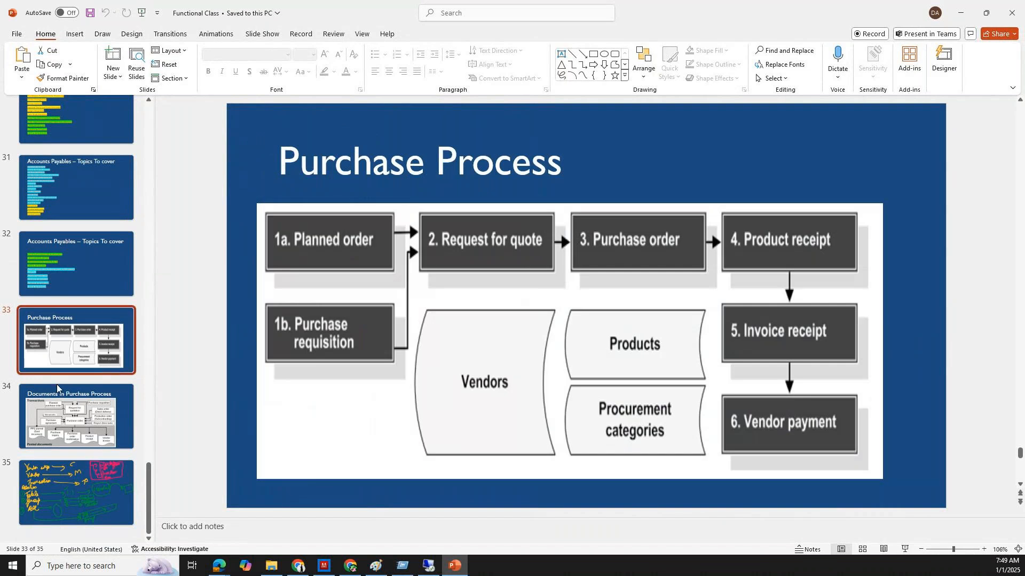
pyautogui.click(62, 417)
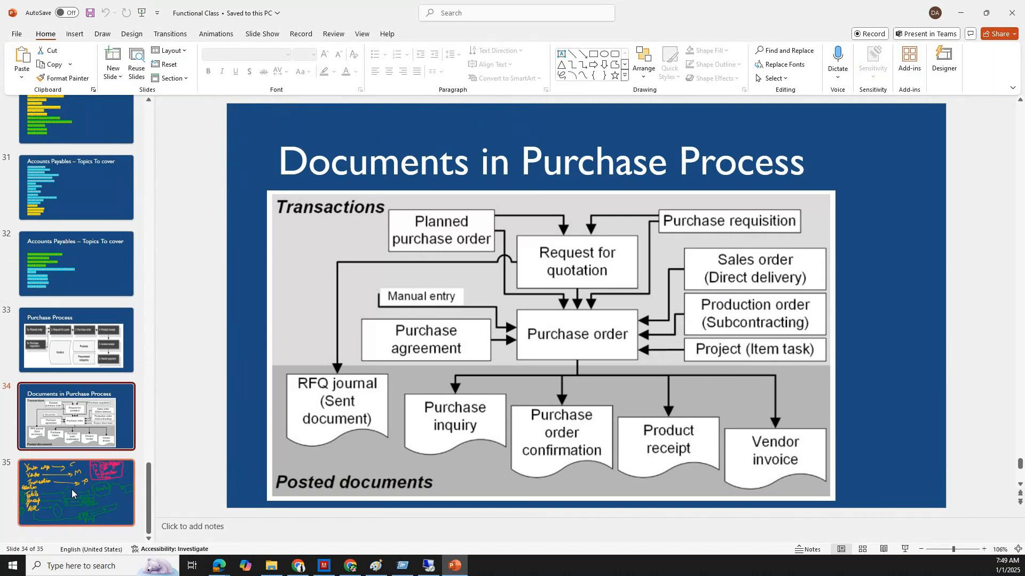
pyautogui.click(72, 489)
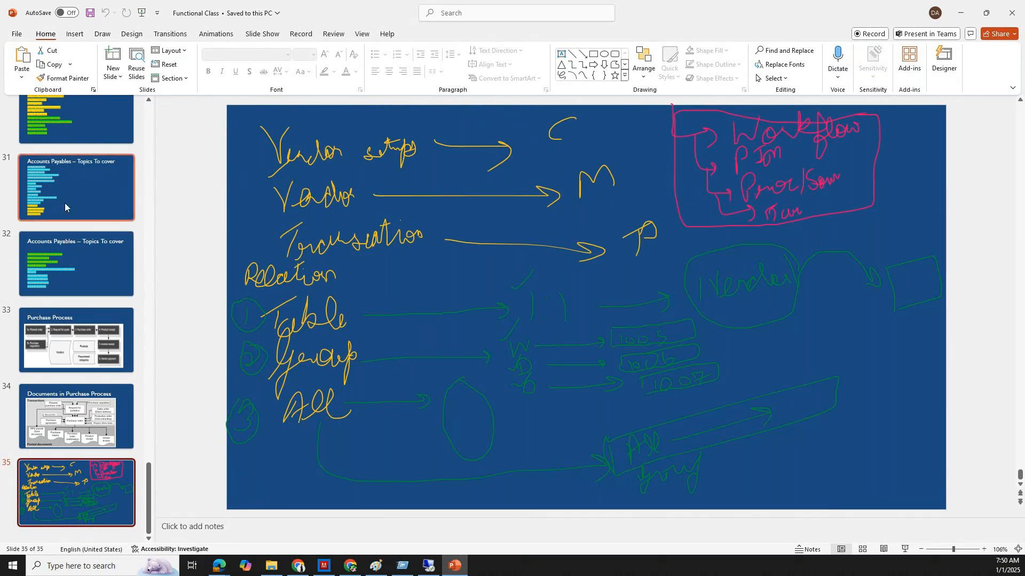
# Review the three Accounts Payables – Topics To cover slides, numbers 30 to 32
pyautogui.scroll(1, 65, 202)
pyautogui.click(95, 122)
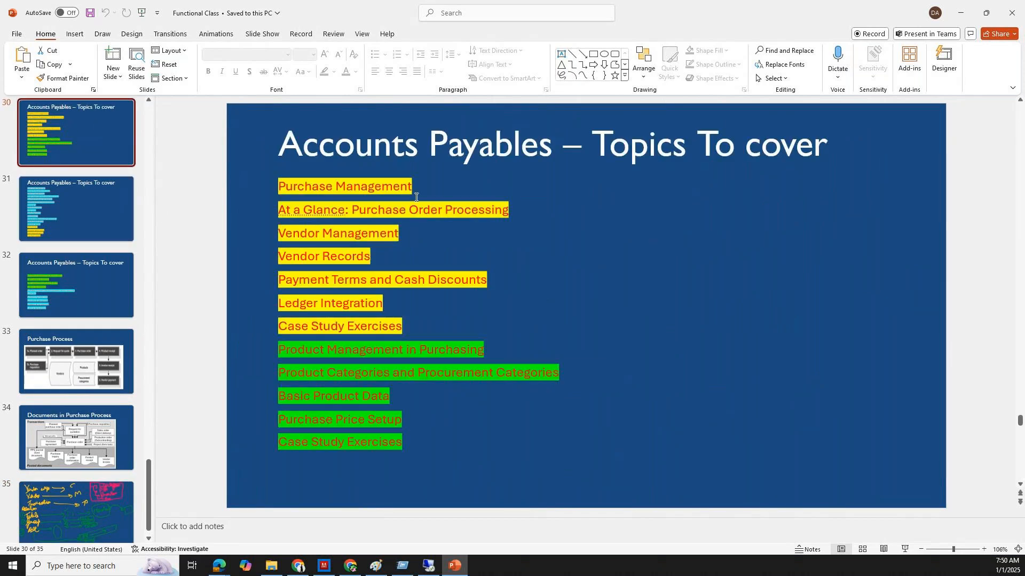
pyautogui.click(90, 197)
pyautogui.click(58, 317)
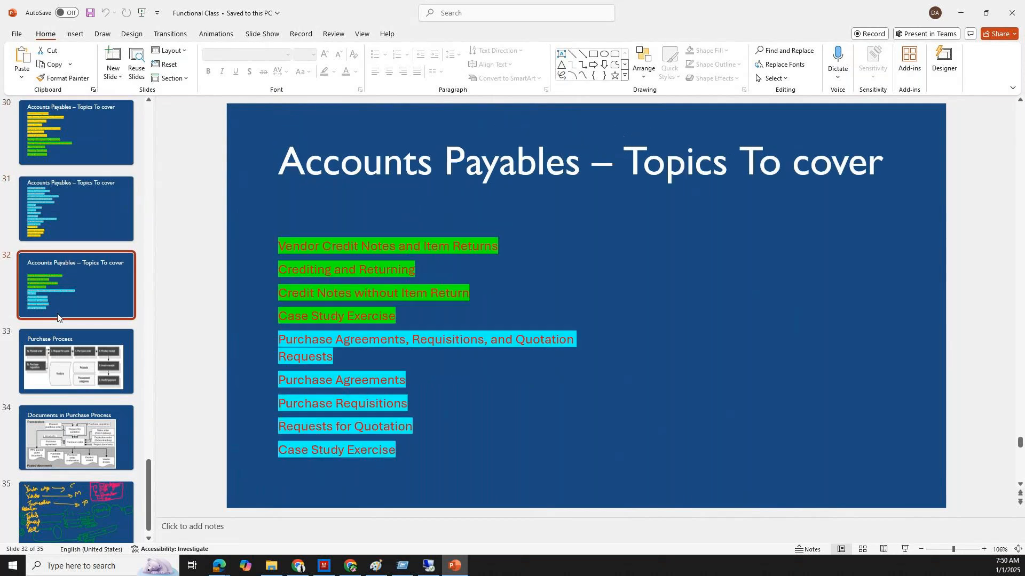
# Return to the remote session and examine the address, contact, invoice and purchase order sections of the Dell International LLC vendor record
pyautogui.click(403, 565)
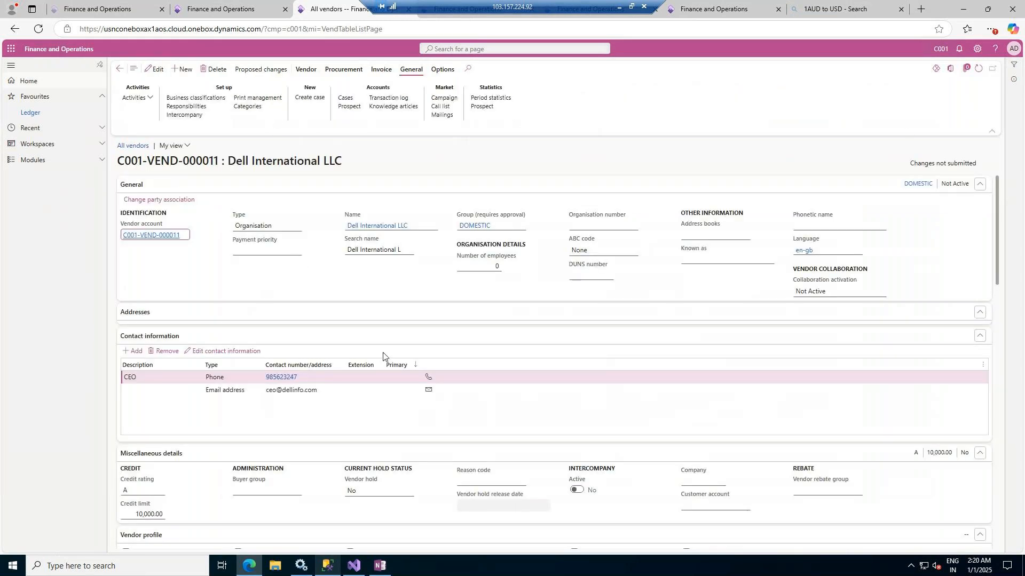
pyautogui.scroll(-2, 256, 283)
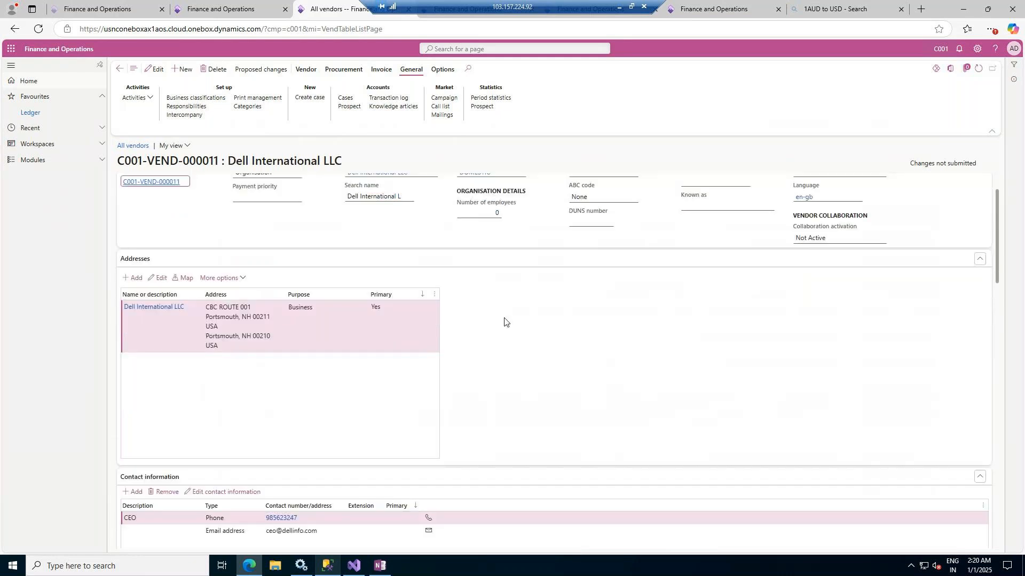
pyautogui.scroll(-3, 382, 372)
pyautogui.scroll(-8, 263, 334)
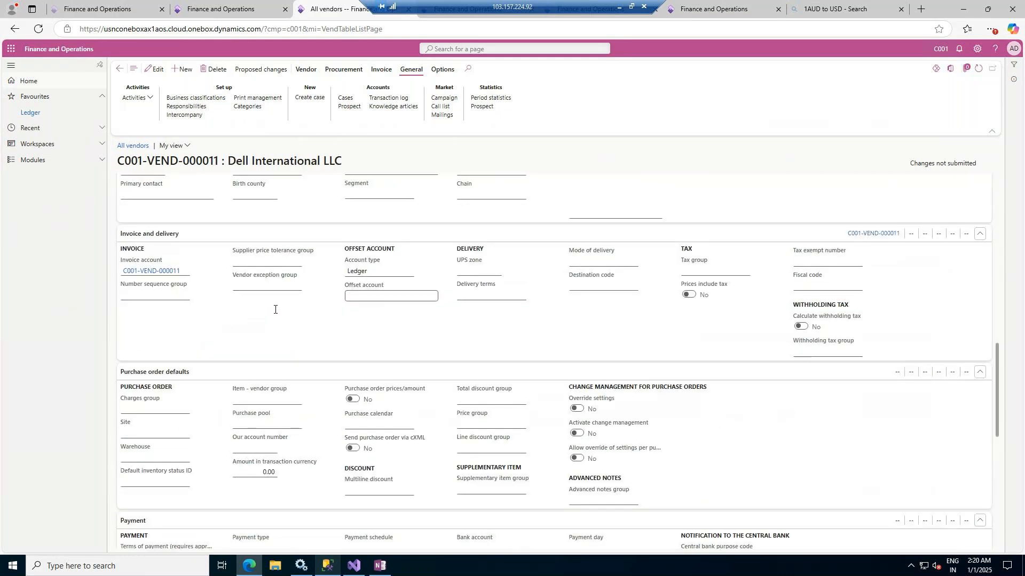
pyautogui.scroll(4, 274, 309)
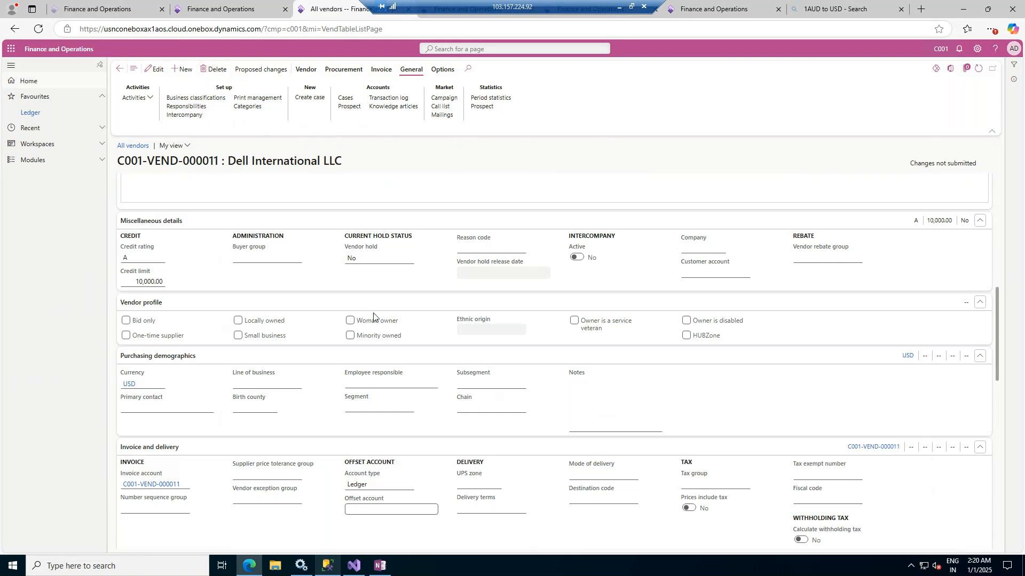
pyautogui.scroll(5, 373, 316)
pyautogui.scroll(1, 399, 316)
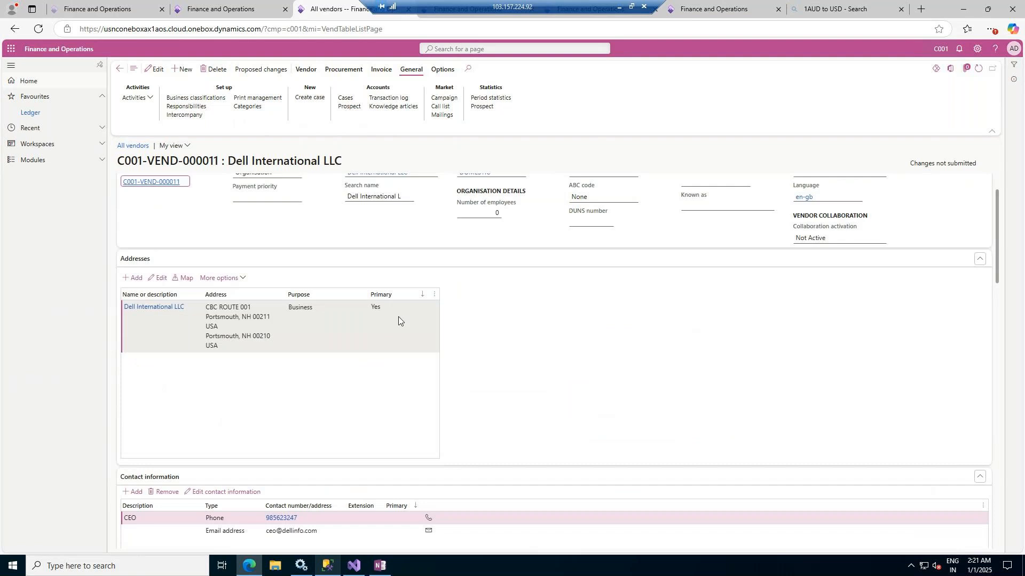
# Put the Dell International LLC vendor record into edit mode and look over its editable sections
pyautogui.scroll(-5, 398, 316)
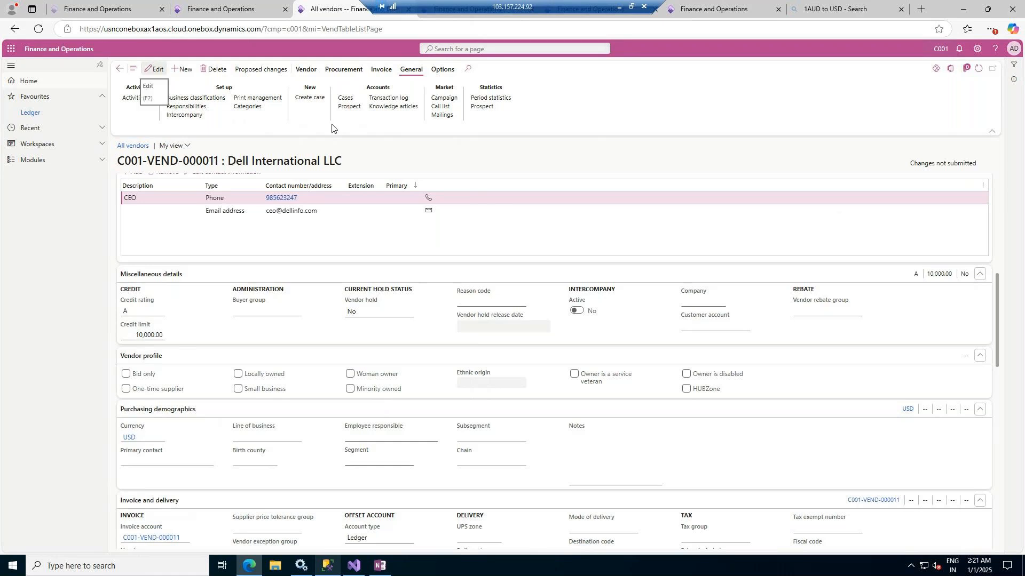
pyautogui.press('F2')
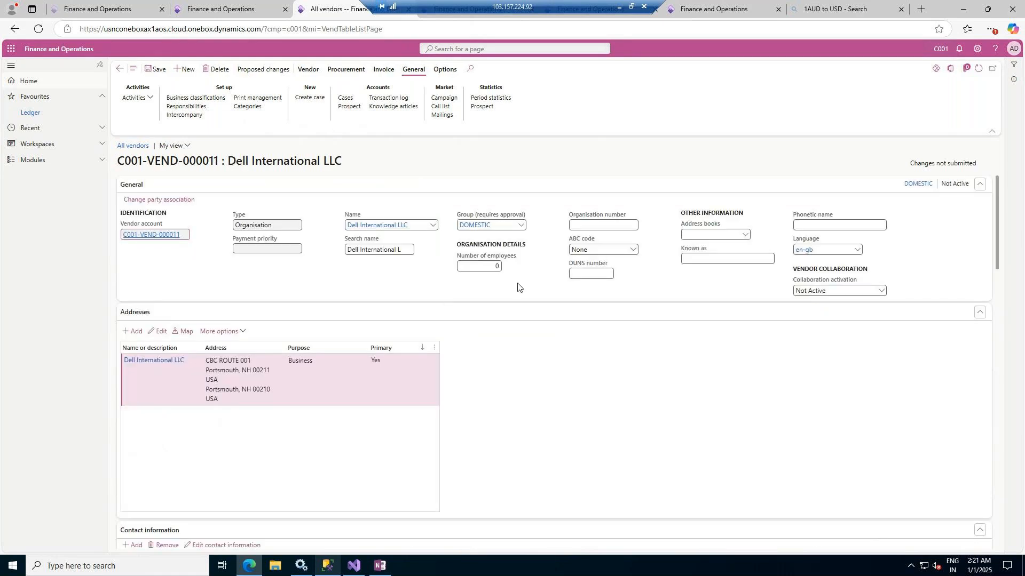
pyautogui.scroll(-10, 517, 287)
pyautogui.scroll(2, 518, 287)
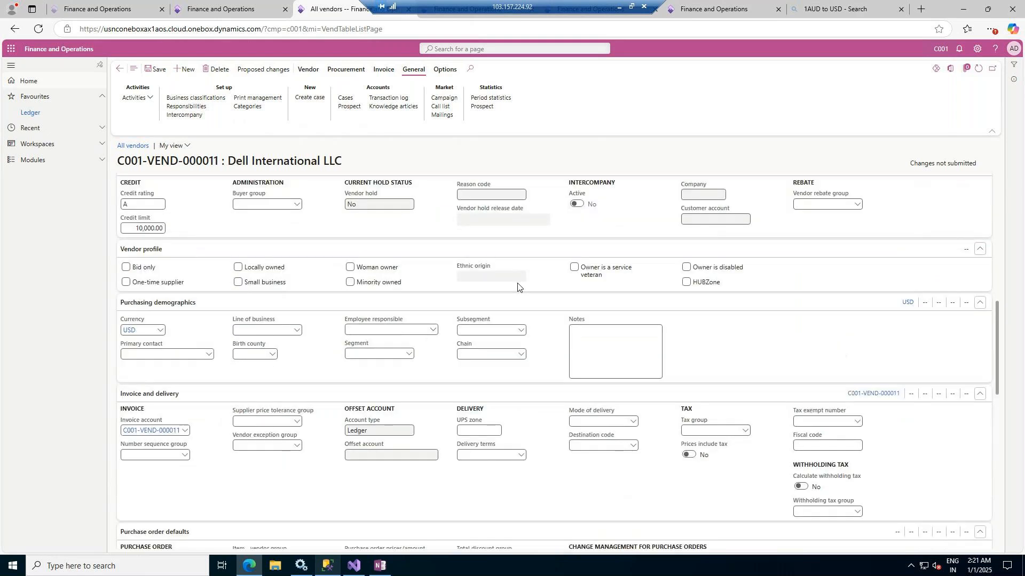
pyautogui.scroll(2, 517, 287)
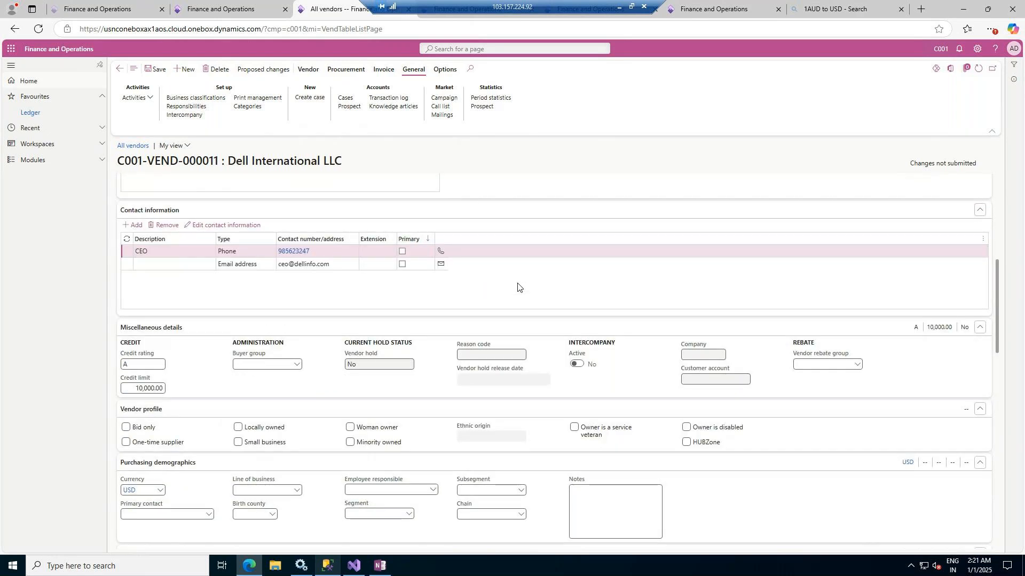
# Try the Intercompany Active setting, and tick and clear the Bid only option in the vendor profile
pyautogui.scroll(-2, 517, 286)
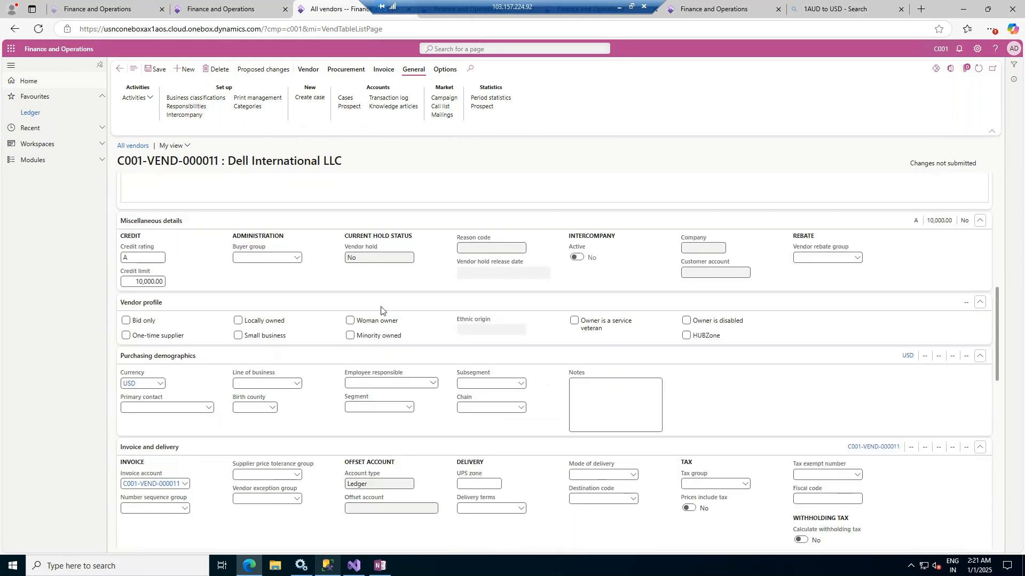
pyautogui.click(578, 260)
pyautogui.scroll(-2, 465, 272)
pyautogui.click(126, 214)
pyautogui.click(126, 216)
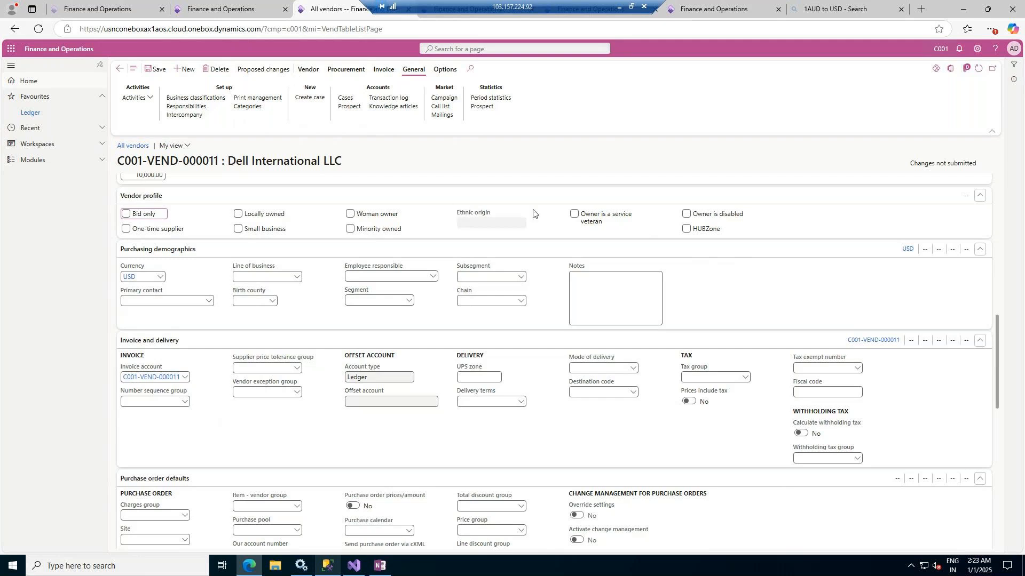
# Review the Registration ID, General and Contact information sections of the Dell International LLC address, then return to the vendor record
pyautogui.click(307, 70)
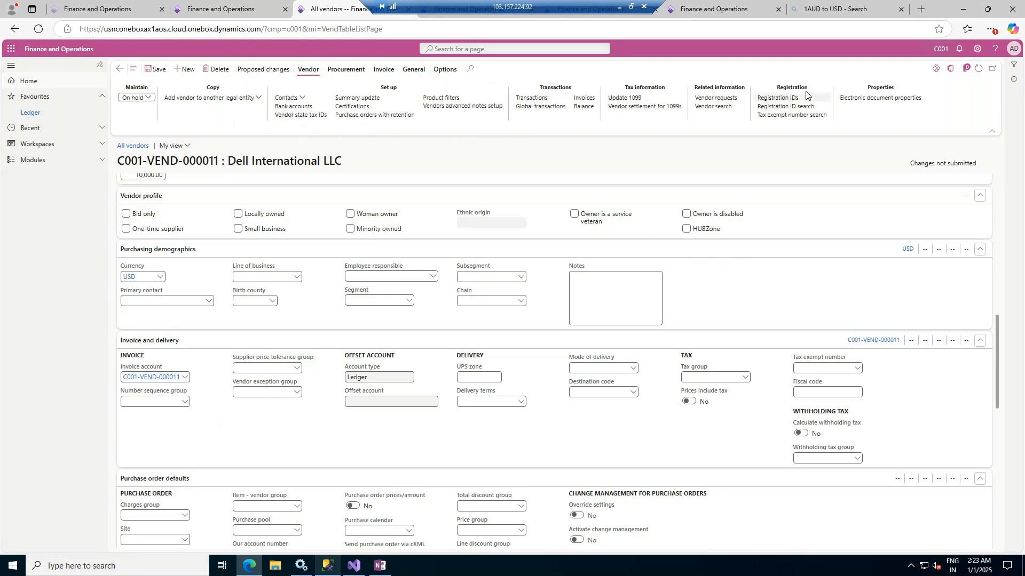
pyautogui.click(785, 98)
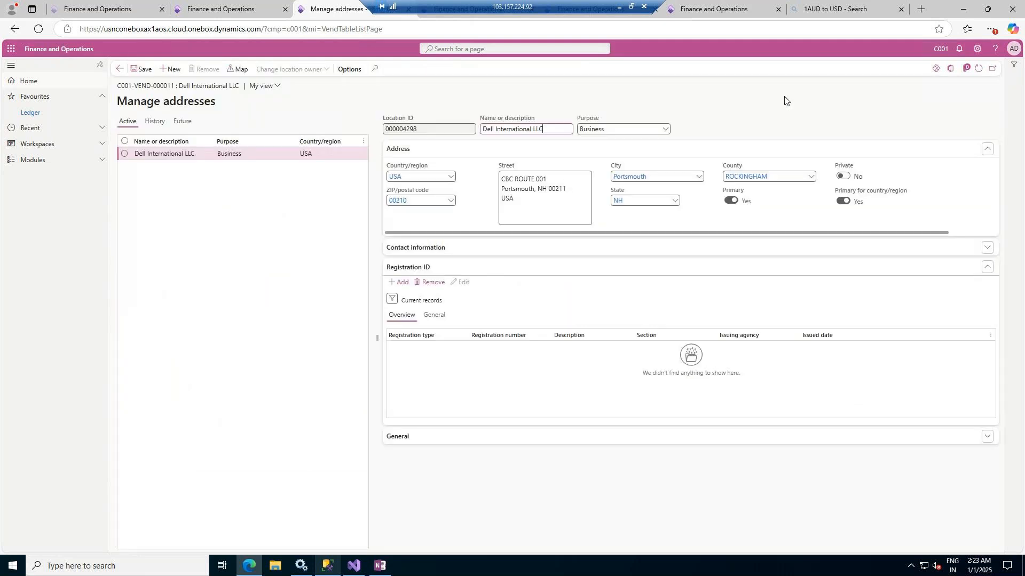
pyautogui.click(469, 441)
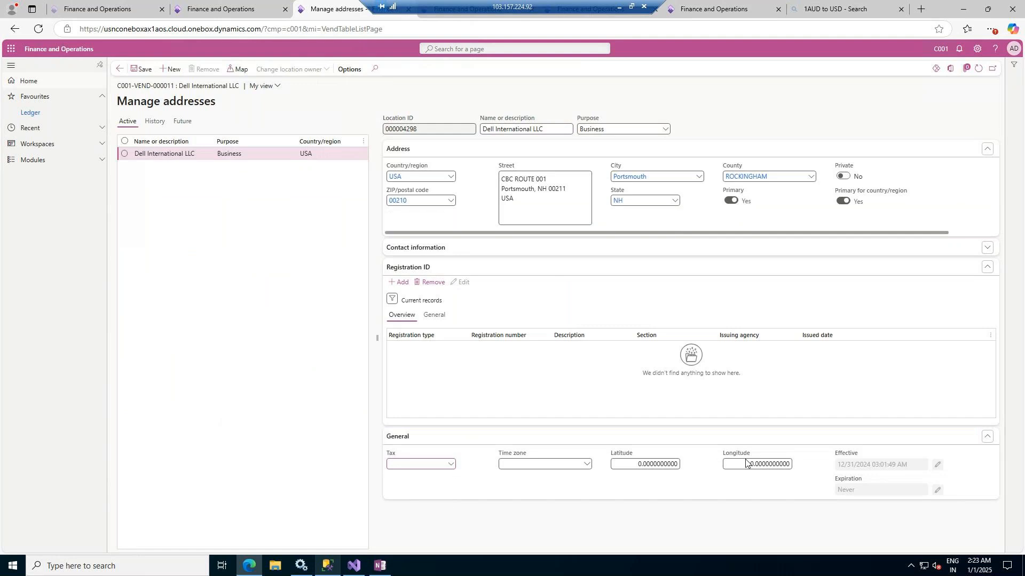
pyautogui.click(986, 247)
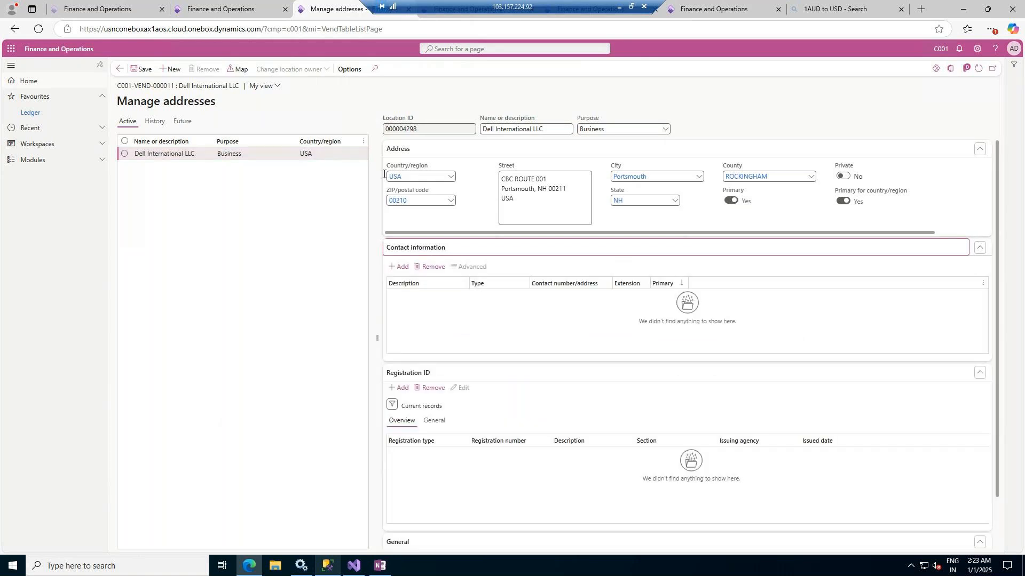
pyautogui.click(120, 69)
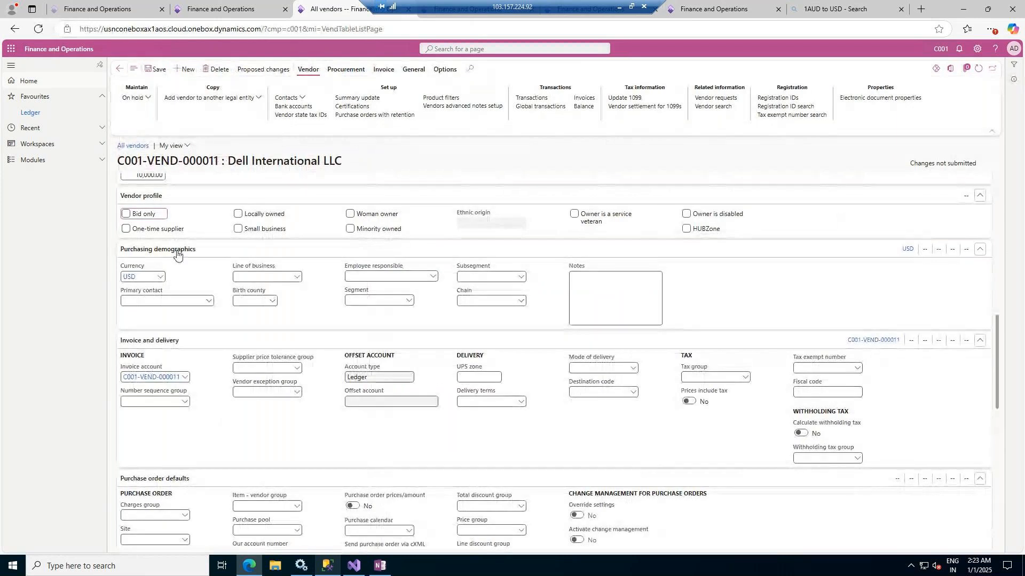
# Check the available Primary contact and Line of business options in the vendor's purchasing demographics
pyautogui.scroll(-1, 155, 259)
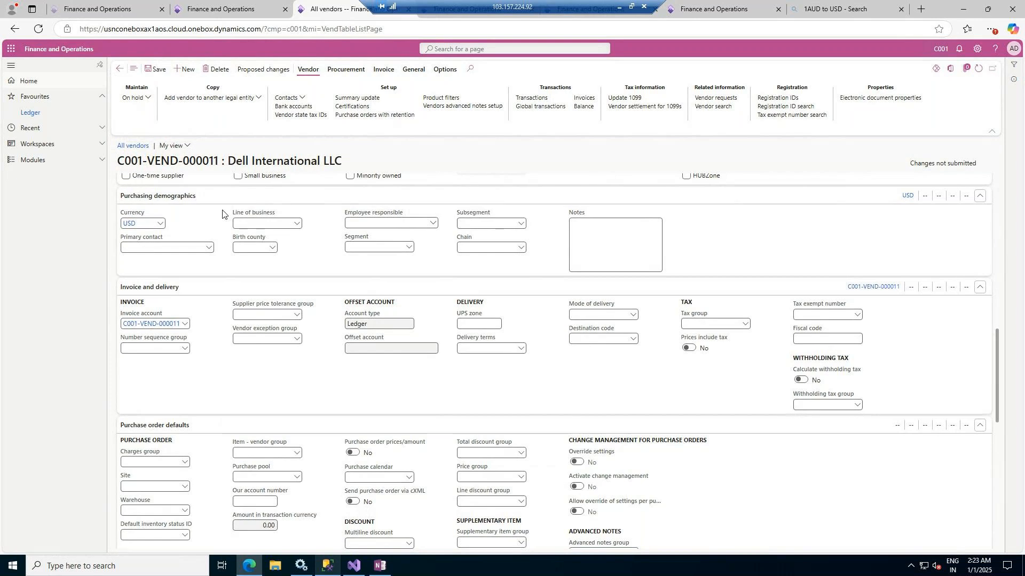
pyautogui.click(209, 249)
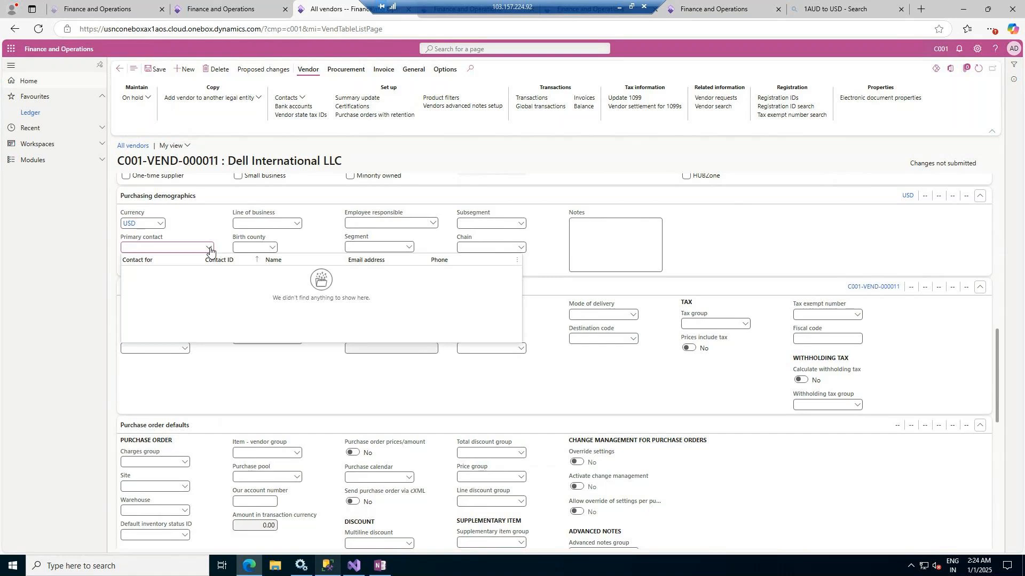
pyautogui.click(209, 249)
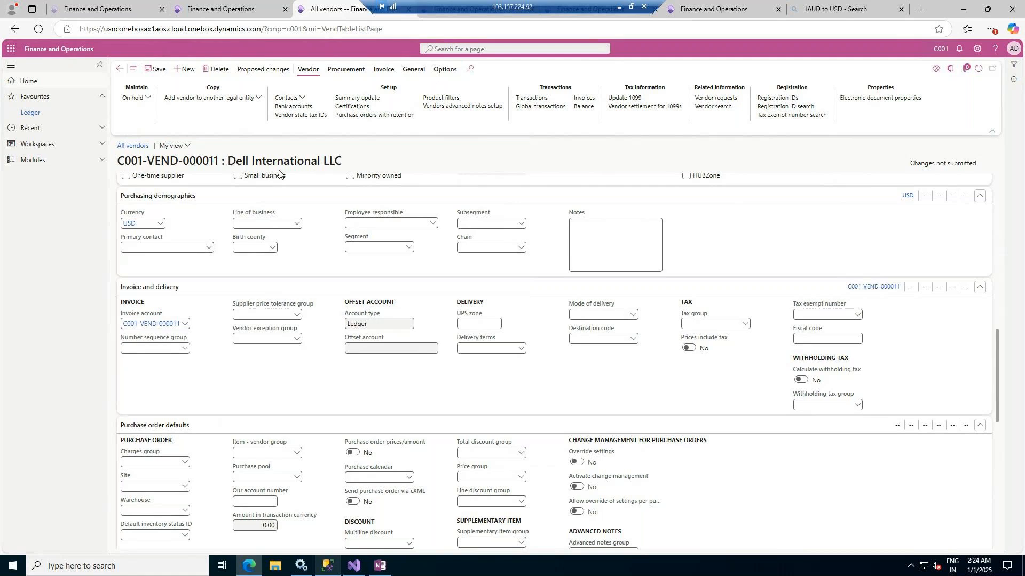
pyautogui.click(209, 248)
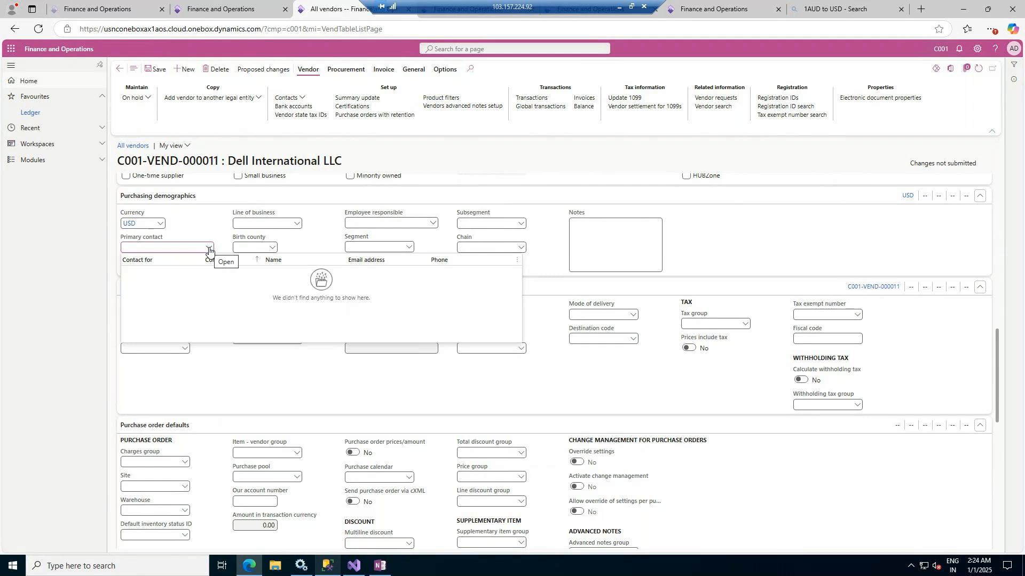
pyautogui.click(293, 220)
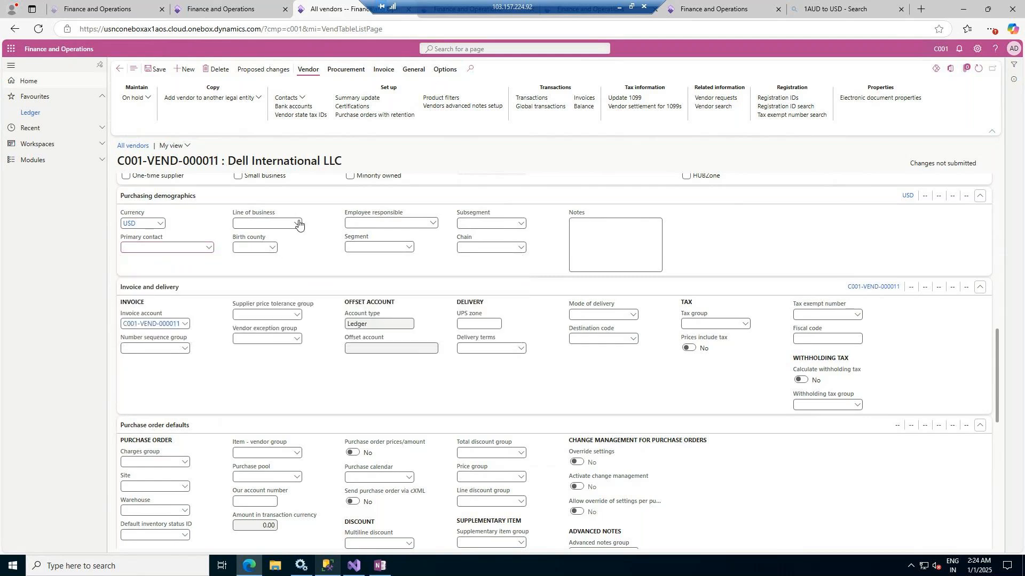
pyautogui.click(298, 223)
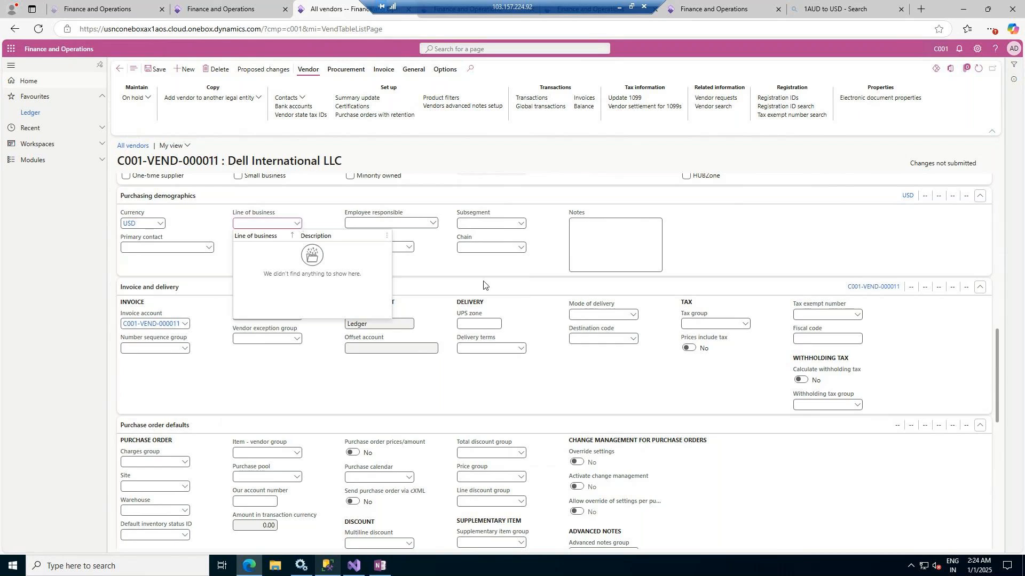
pyautogui.click(428, 265)
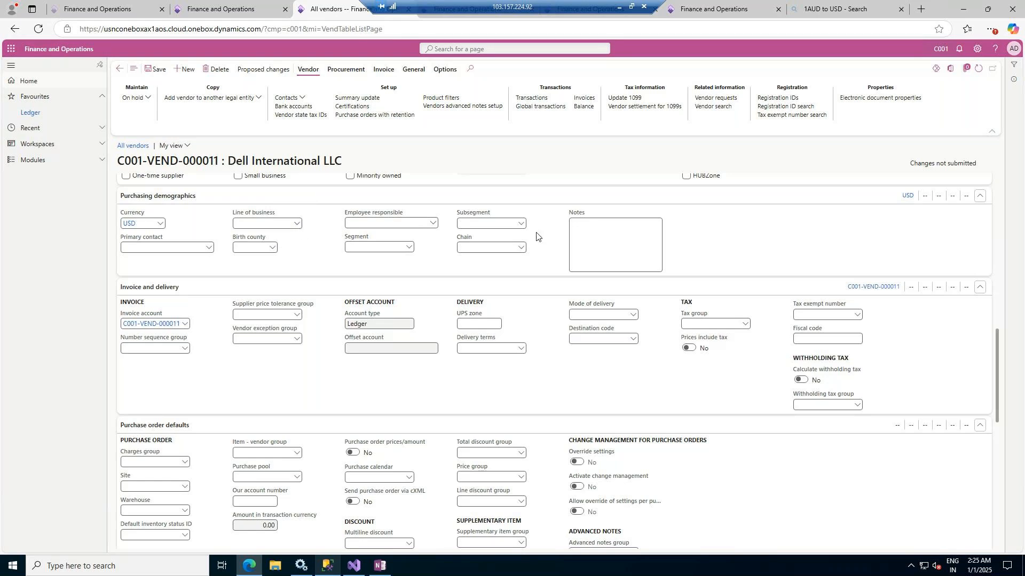
# Check the Number sequence group options in the invoice and delivery settings and highlight the vendor account in the record title
pyautogui.scroll(-1, 494, 259)
pyautogui.scroll(-1, 490, 260)
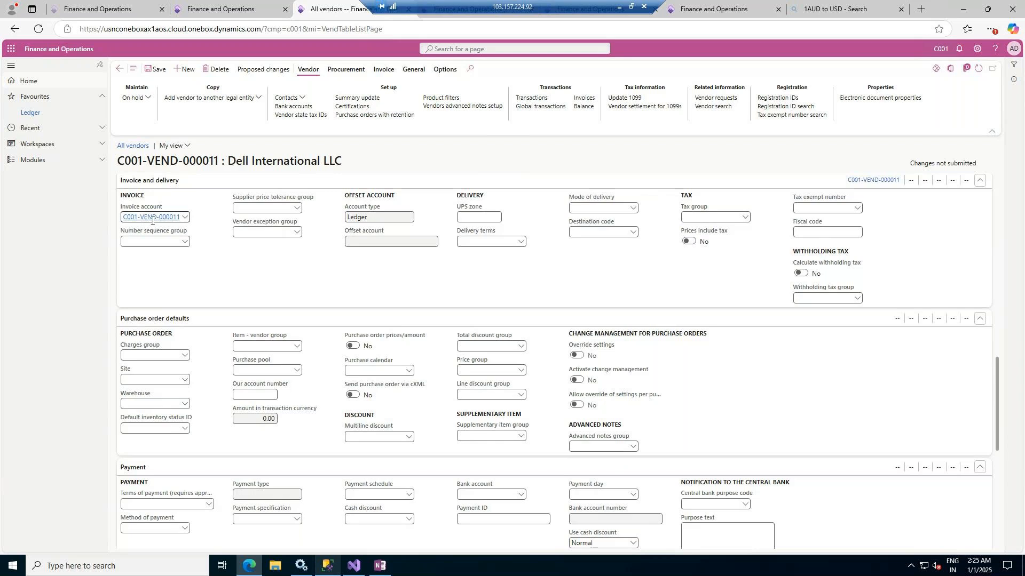
pyautogui.click(184, 243)
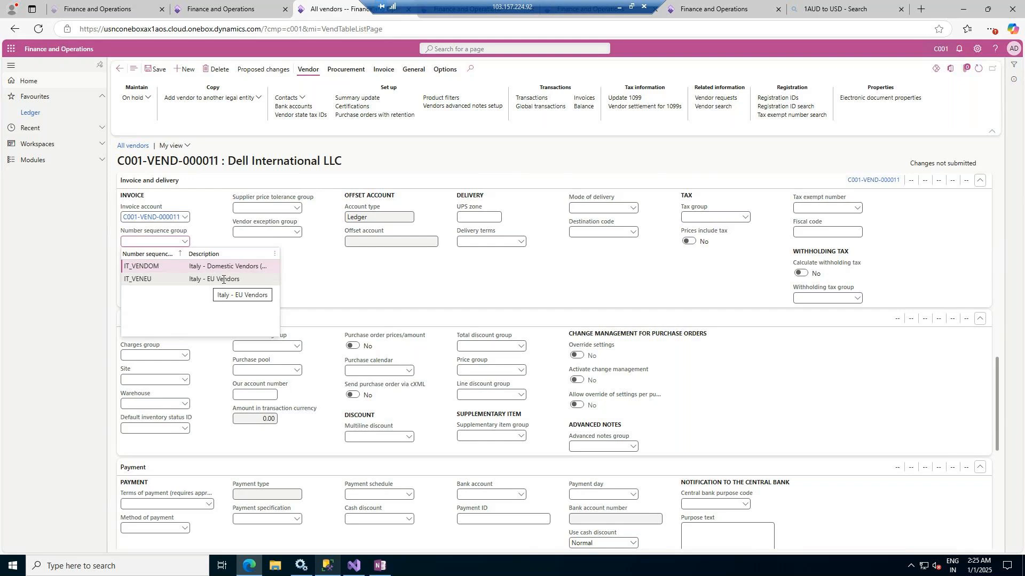
pyautogui.click(343, 259)
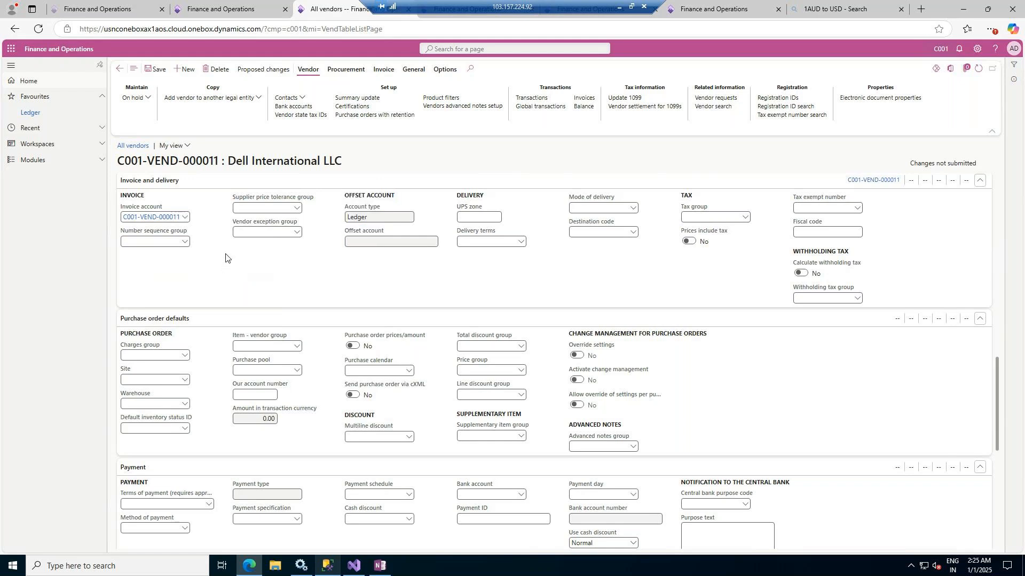
pyautogui.moveTo(120, 159); pyautogui.dragTo(219, 161)
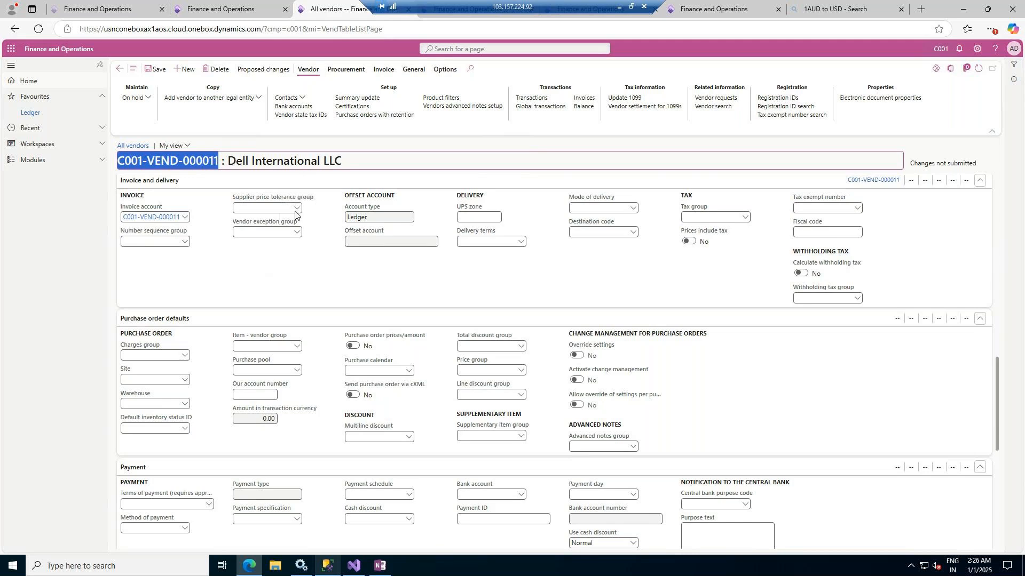
# Check the available Supplier price tolerance group options for the vendor's invoices
pyautogui.click(297, 208)
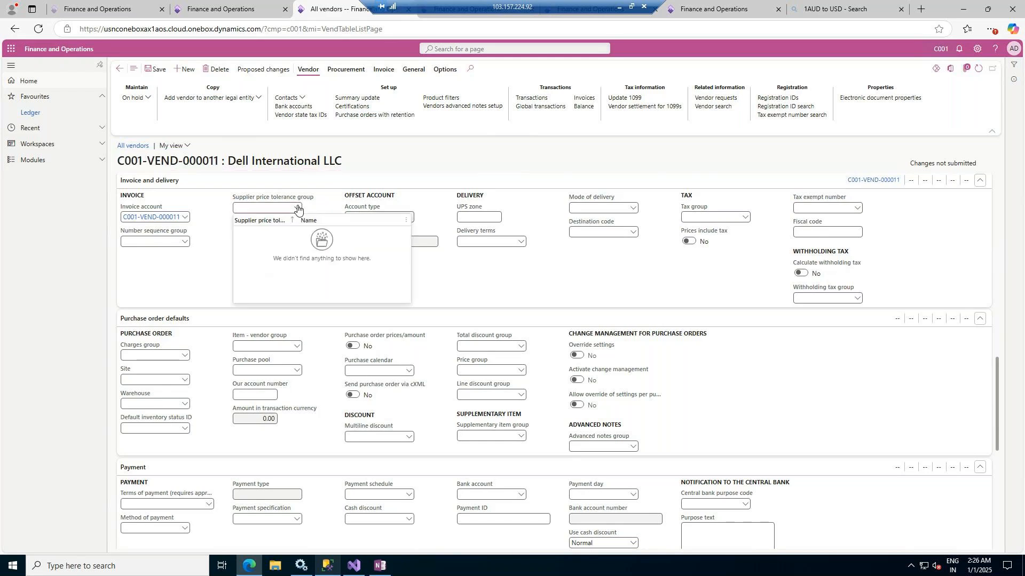
pyautogui.rightClick(298, 209)
pyautogui.click(311, 253)
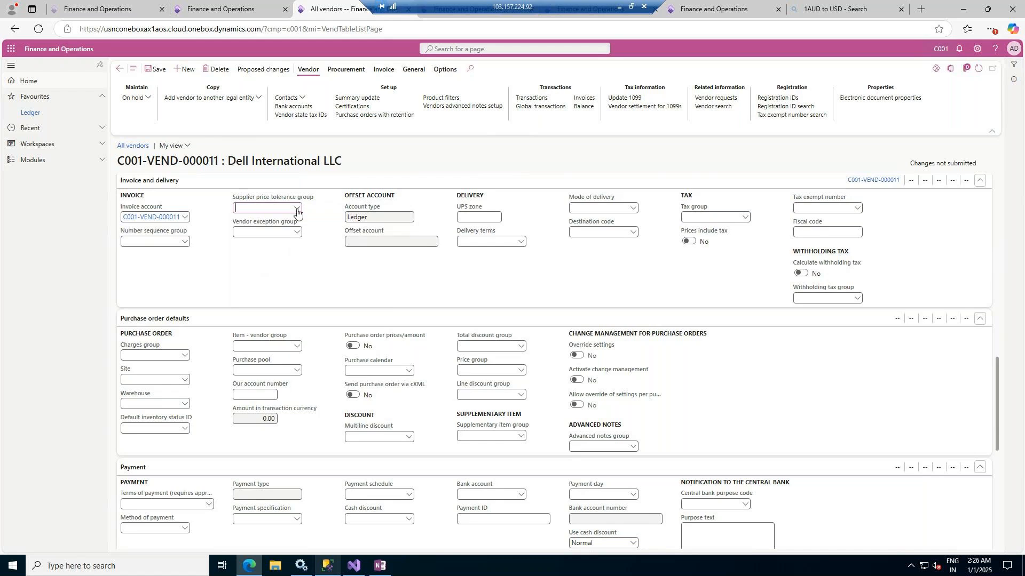
pyautogui.click(311, 246)
# Open the Terms of delivery setup page from the vendor's Delivery terms field
pyautogui.click(488, 218)
pyautogui.click(519, 242)
pyautogui.rightClick(519, 242)
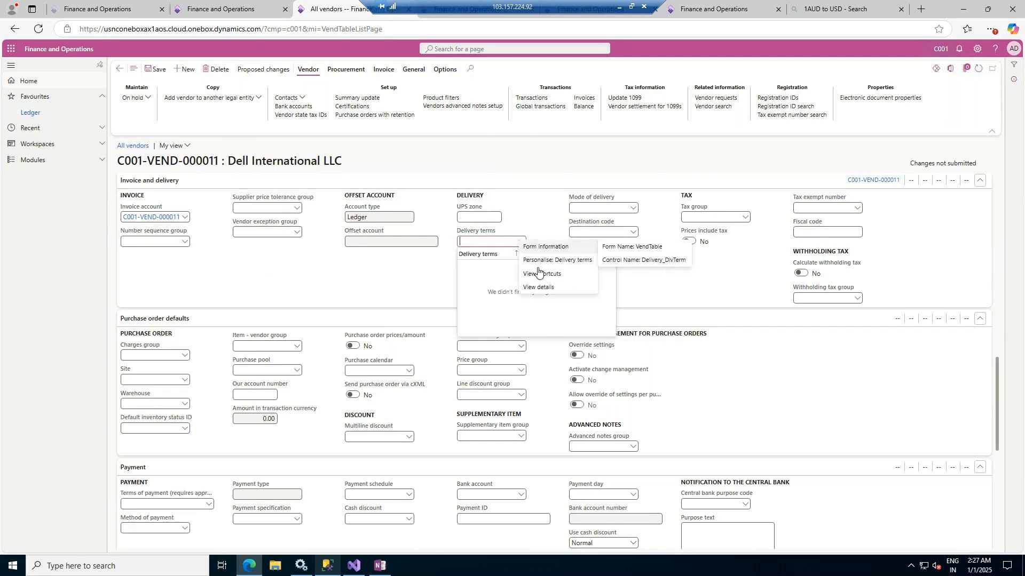
pyautogui.rightClick(521, 243)
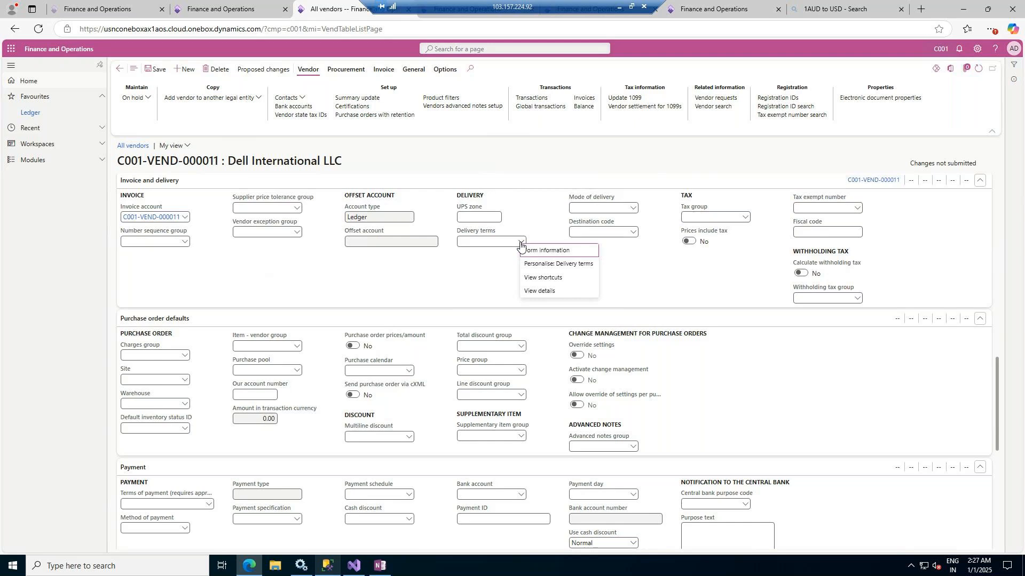
pyautogui.click(532, 292)
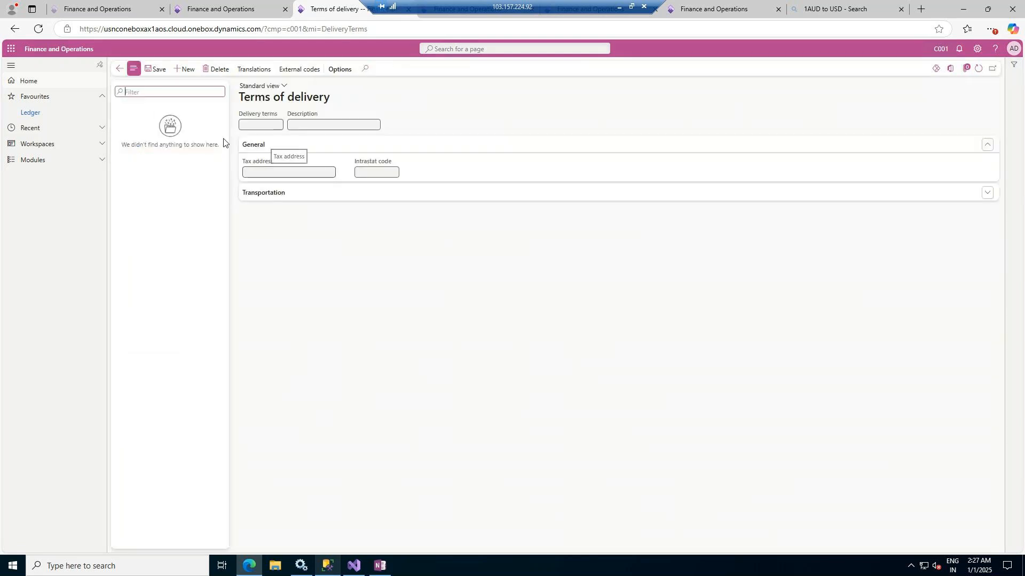
# Create the delivery term SHIP with the description Ship and expand its Transportation settings
pyautogui.click(187, 70)
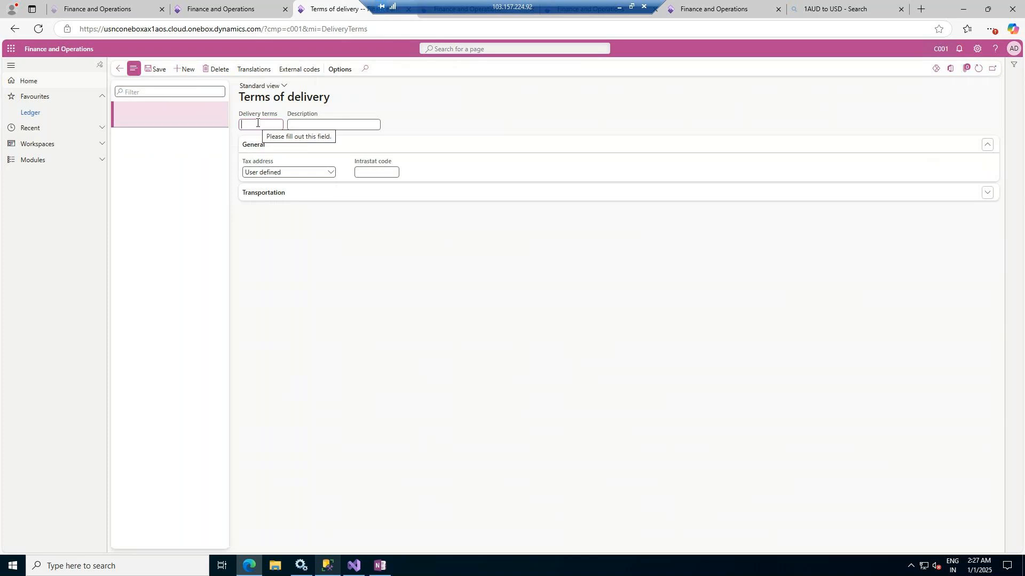
pyautogui.write('SHIP')
pyautogui.hotkey('ctrl', 's')
pyautogui.write('Ship')
pyautogui.press('Tab')
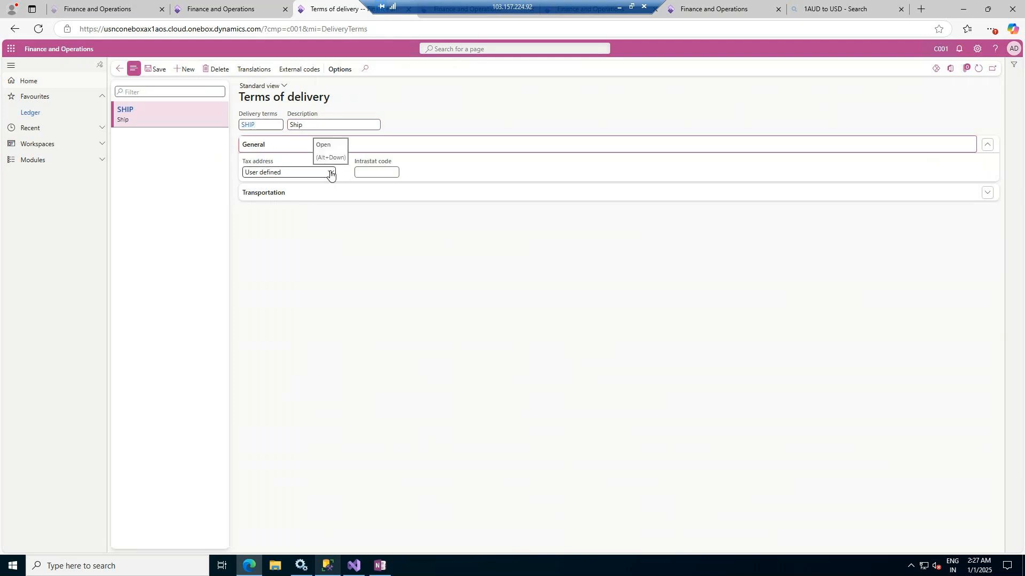
pyautogui.click(307, 199)
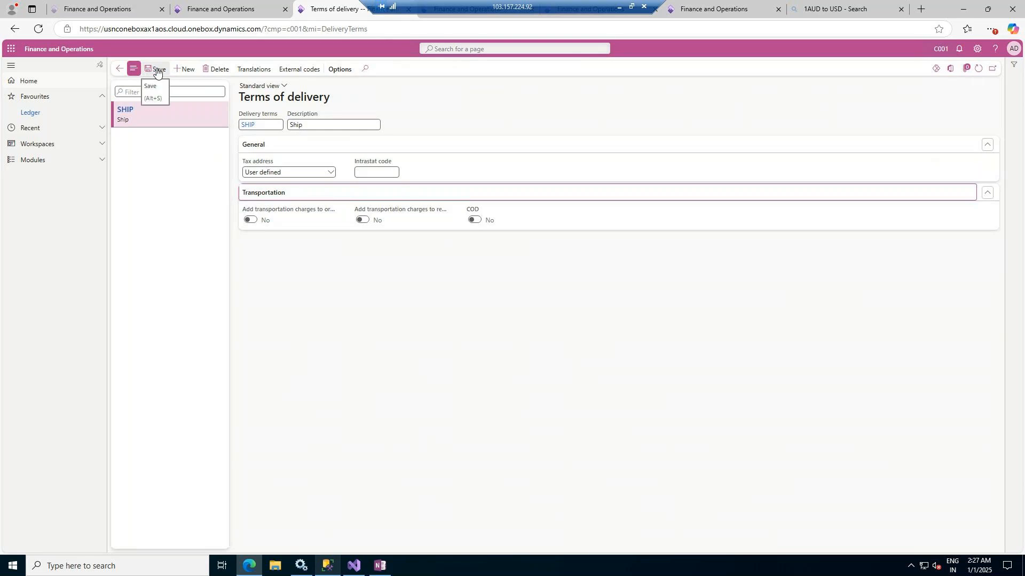
# Create and save a delivery term AIR with the description By Air
pyautogui.click(195, 70)
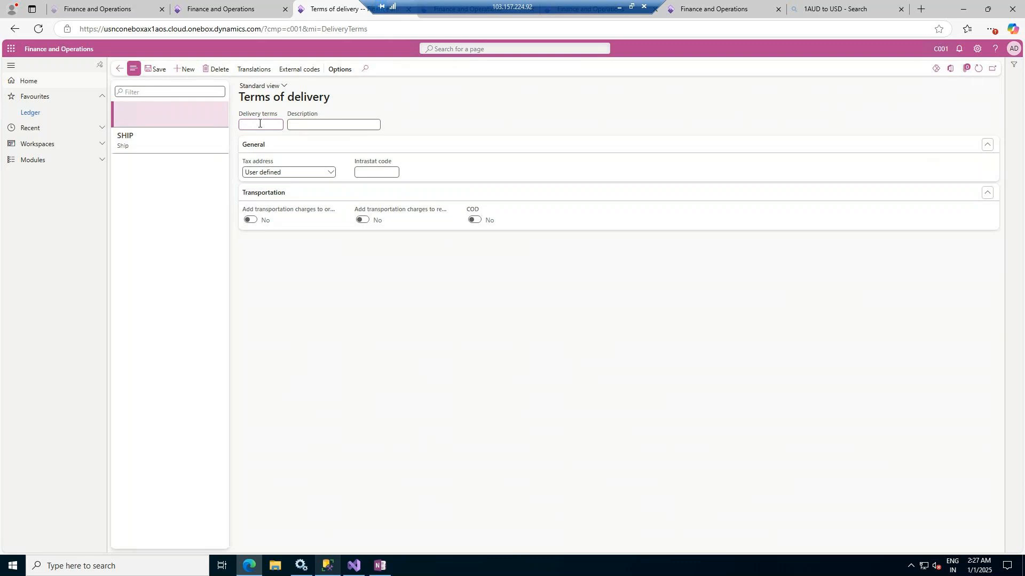
pyautogui.write('AIR')
pyautogui.press('Tab')
pyautogui.write('Air')
pyautogui.click(290, 124)
pyautogui.write('By')
pyautogui.click(158, 69)
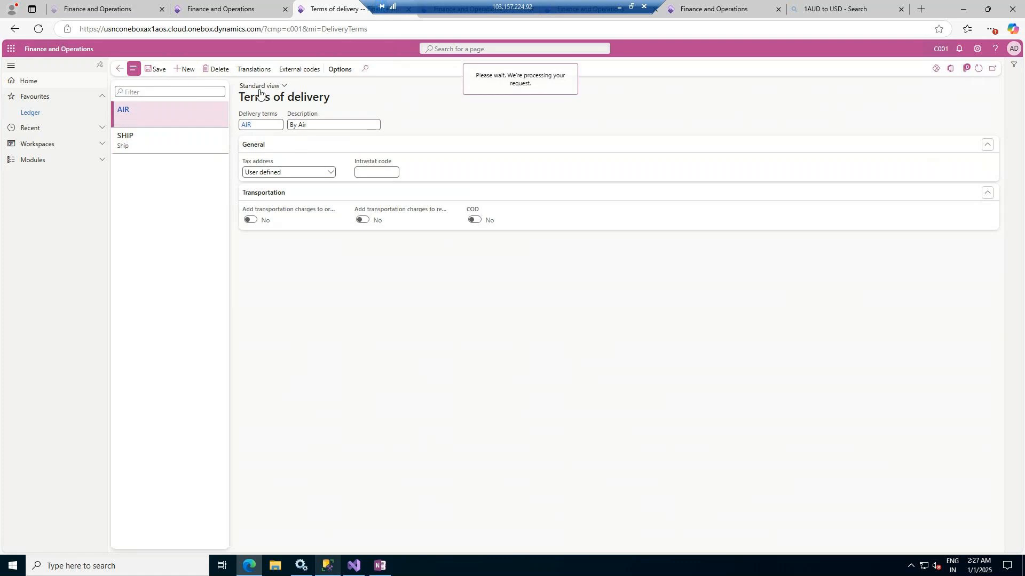
# Create and save a delivery term ROAD with the description By Road
pyautogui.click(184, 70)
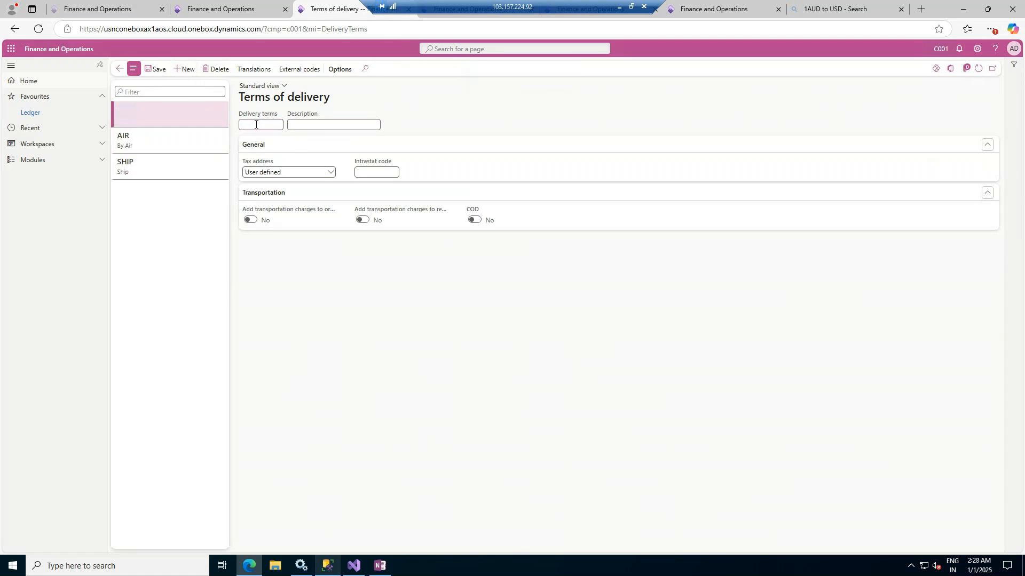
pyautogui.write('ROAD')
pyautogui.press('Tab')
pyautogui.write('Road')
pyautogui.click(291, 124)
pyautogui.write('By')
pyautogui.press('Tab')
pyautogui.click(156, 69)
# Return to the Dell International LLC vendor record and set its Delivery terms to ROAD
pyautogui.click(121, 70)
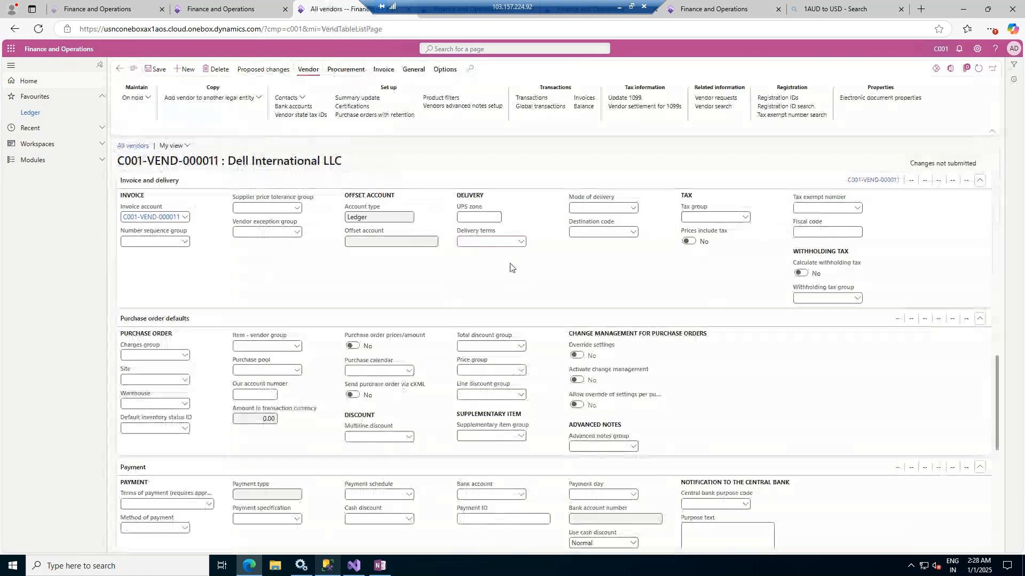
pyautogui.click(510, 241)
pyautogui.click(521, 242)
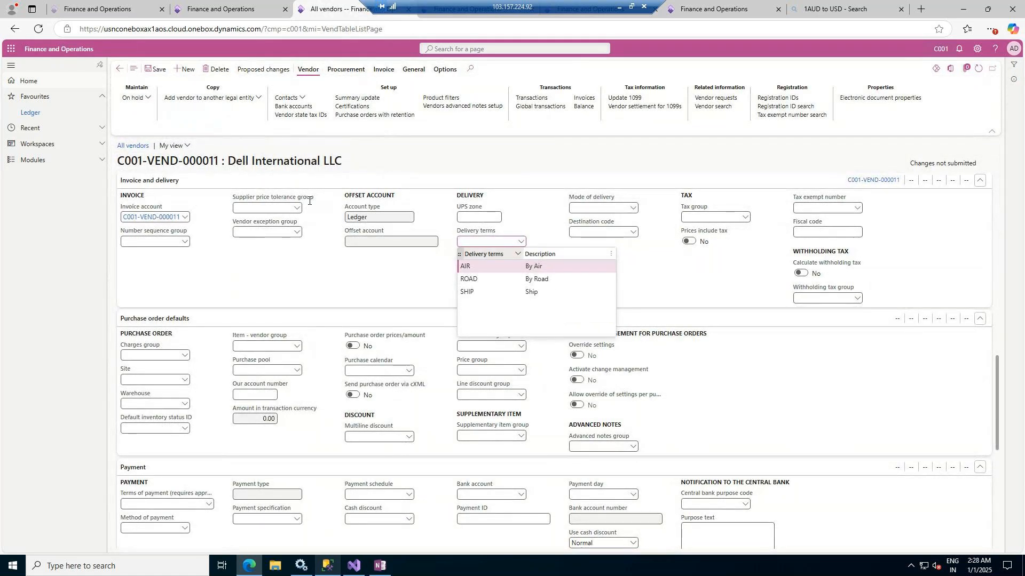
pyautogui.click(544, 279)
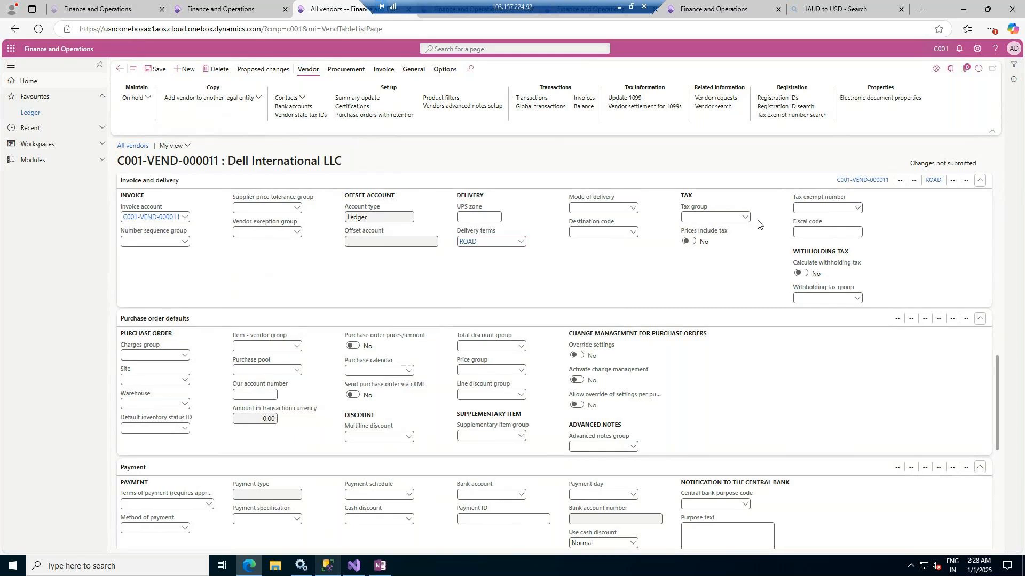
# Open the Terms of delivery details from the vendor's Delivery terms field and reset the ROAD filter to list all terms
pyautogui.click(633, 209)
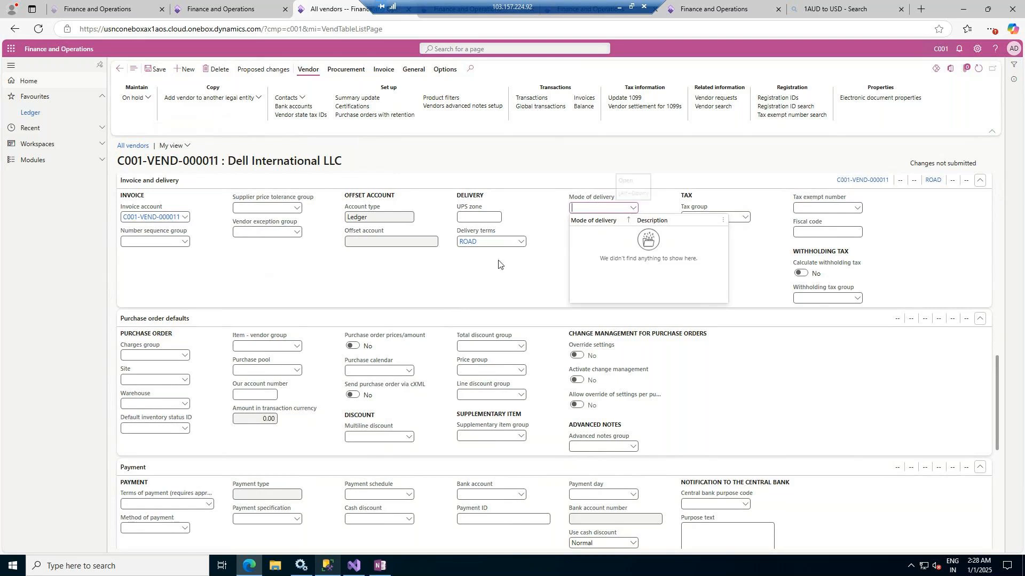
pyautogui.click(544, 235)
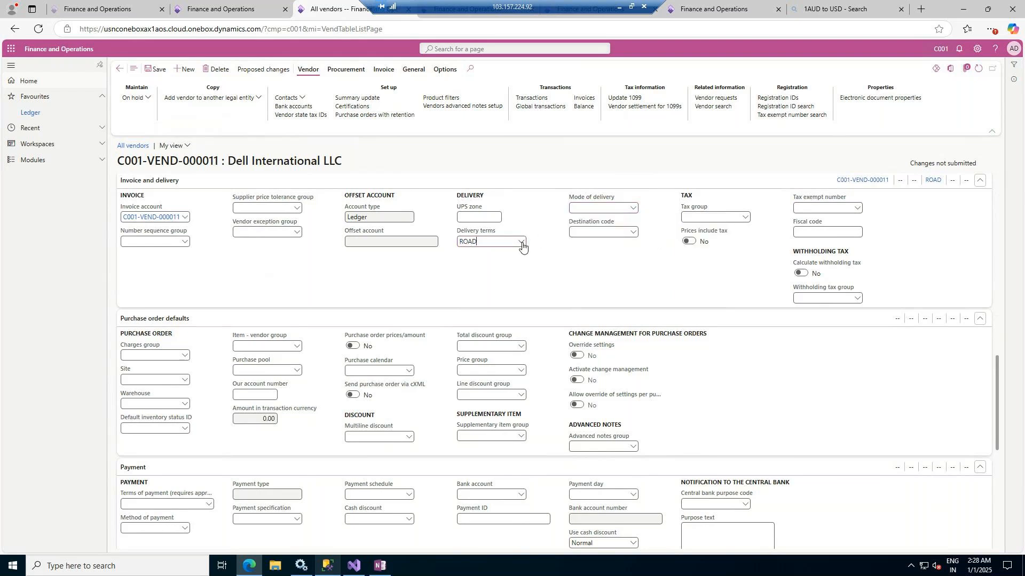
pyautogui.click(521, 243)
pyautogui.rightClick(522, 244)
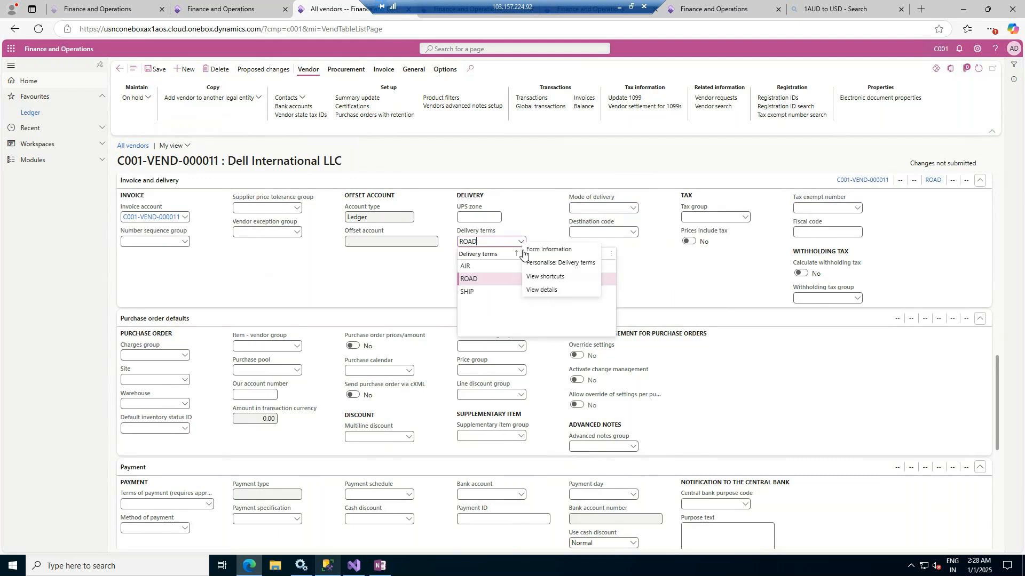
pyautogui.click(513, 250)
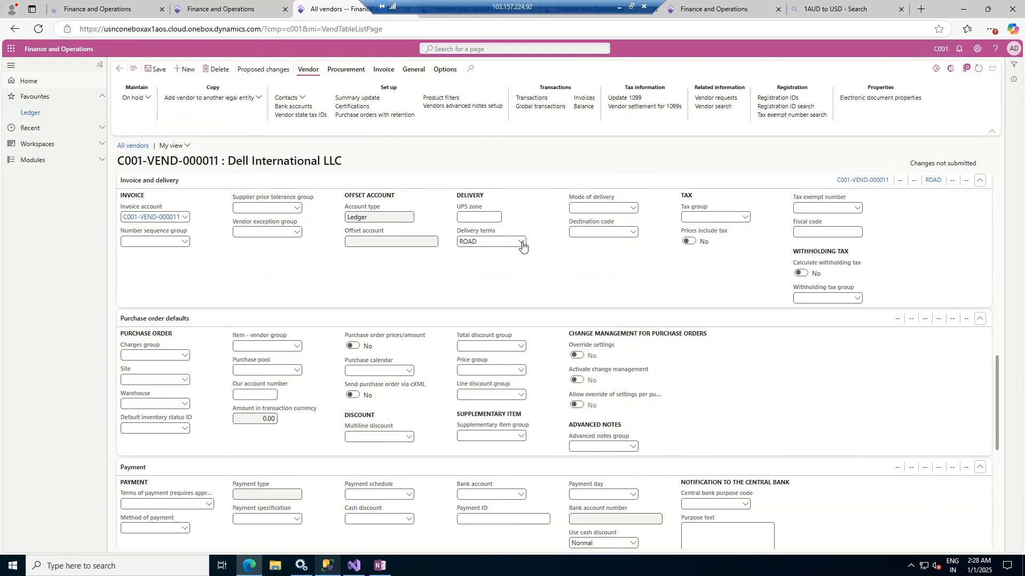
pyautogui.rightClick(522, 243)
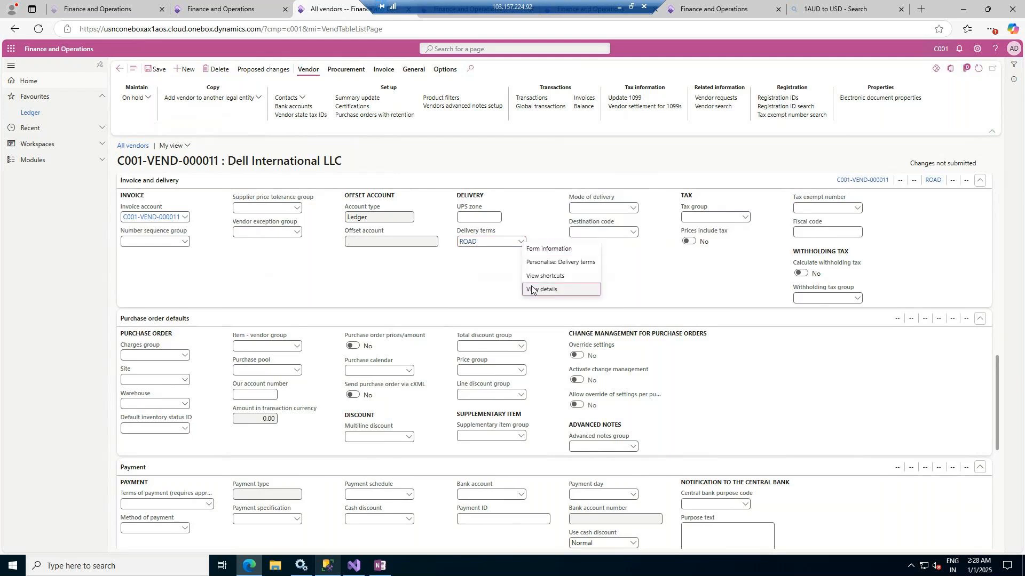
pyautogui.click(534, 289)
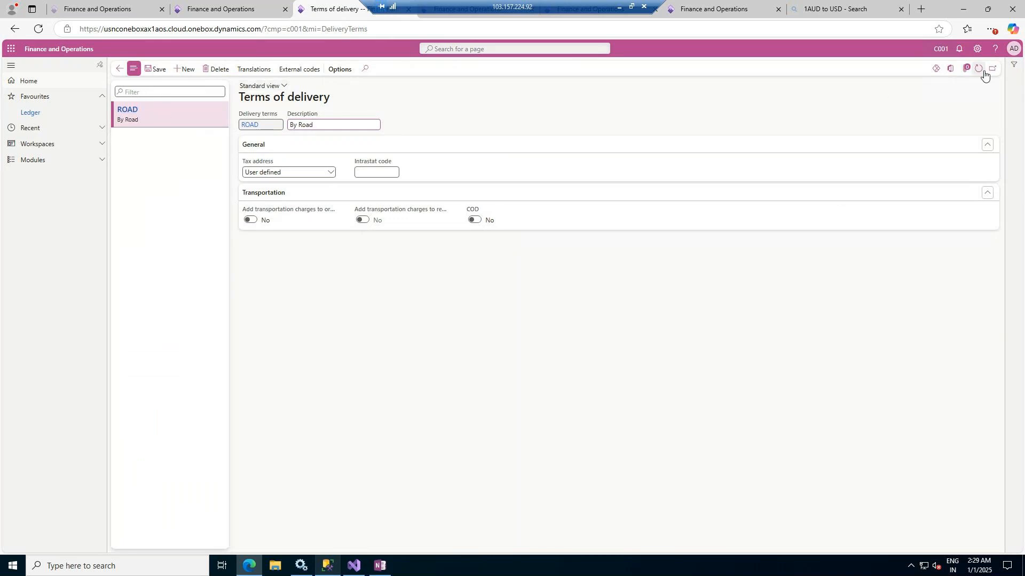
pyautogui.click(1016, 66)
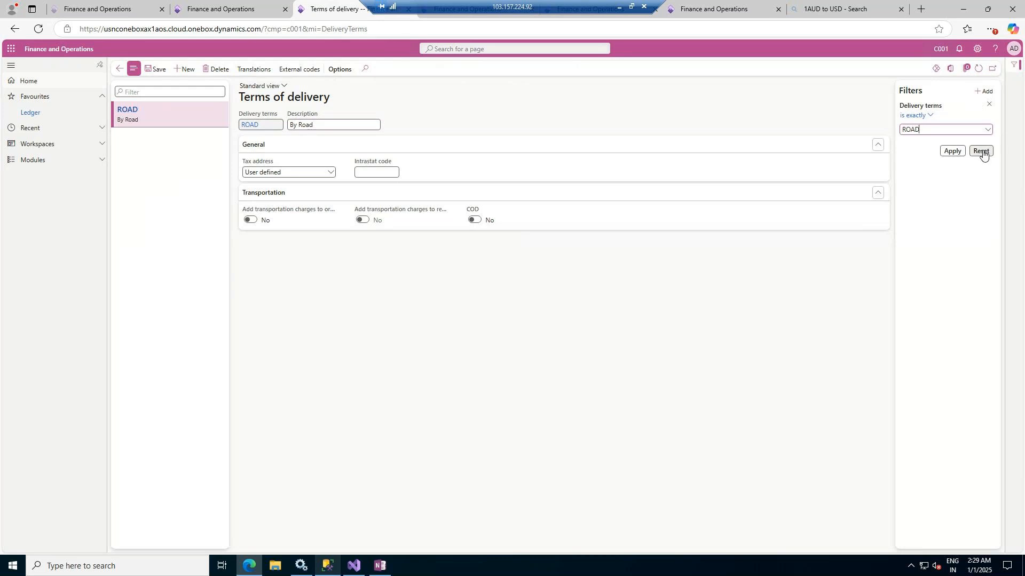
pyautogui.click(982, 152)
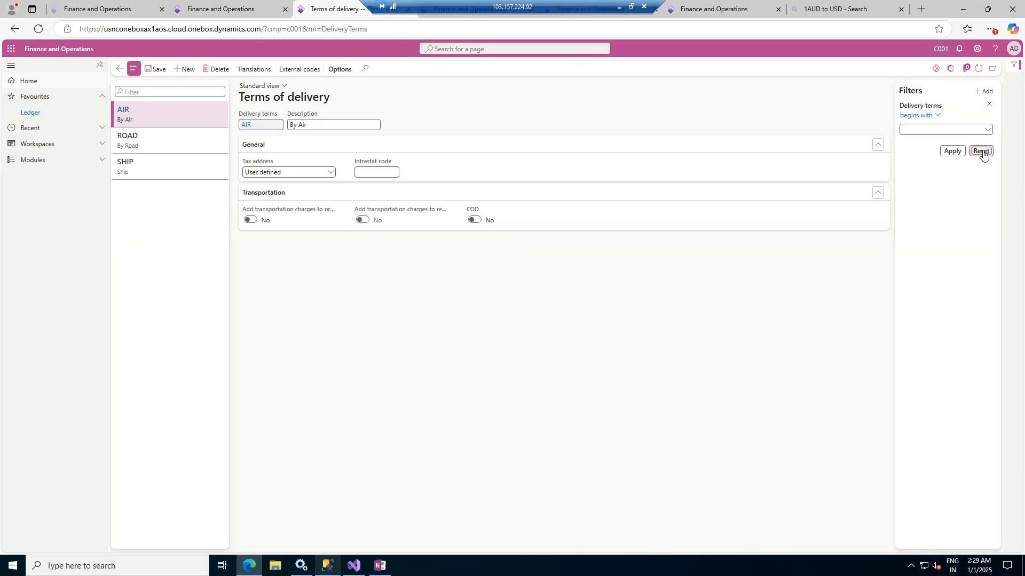
# Delete the AIR, ROAD and SHIP delivery terms
pyautogui.click(221, 70)
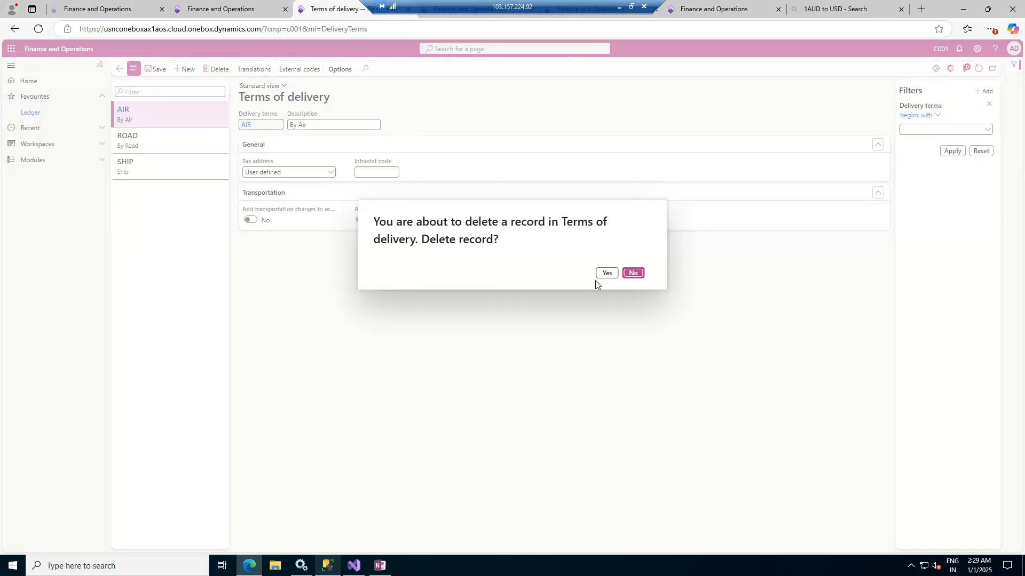
pyautogui.click(605, 275)
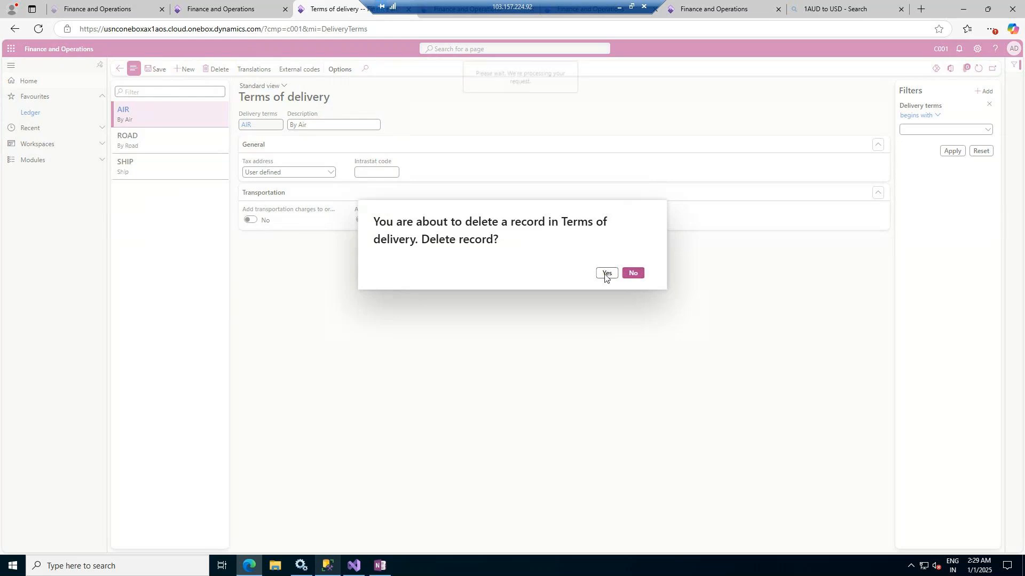
pyautogui.click(220, 70)
pyautogui.click(605, 274)
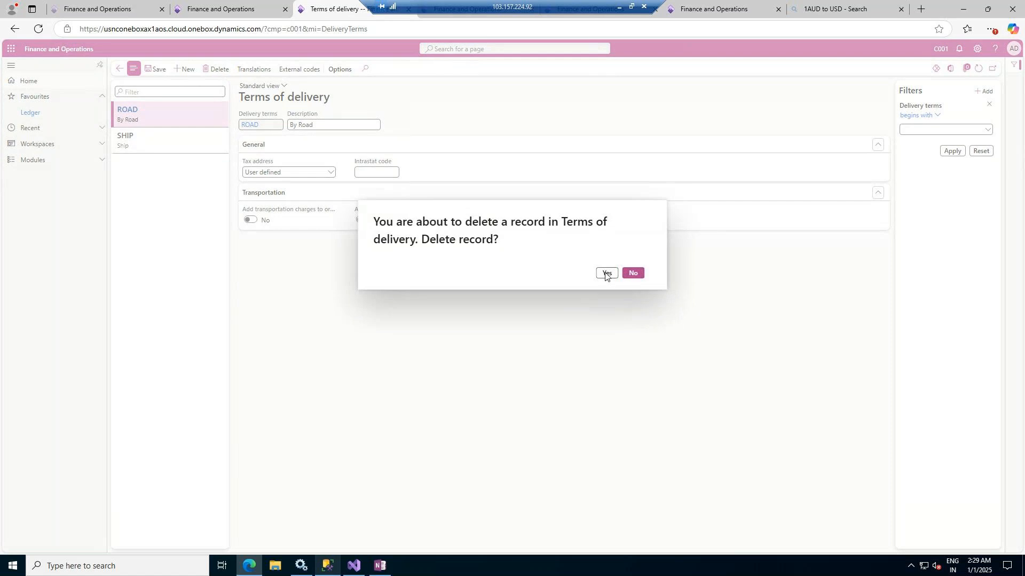
pyautogui.click(220, 69)
pyautogui.click(608, 274)
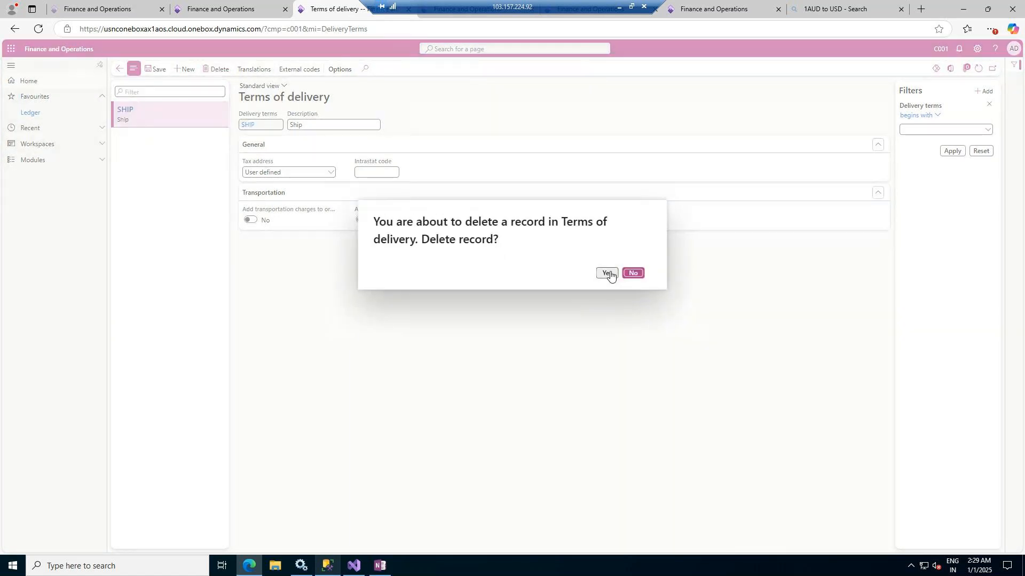
# Create a delivery term CC with the description Credit Card
pyautogui.click(186, 69)
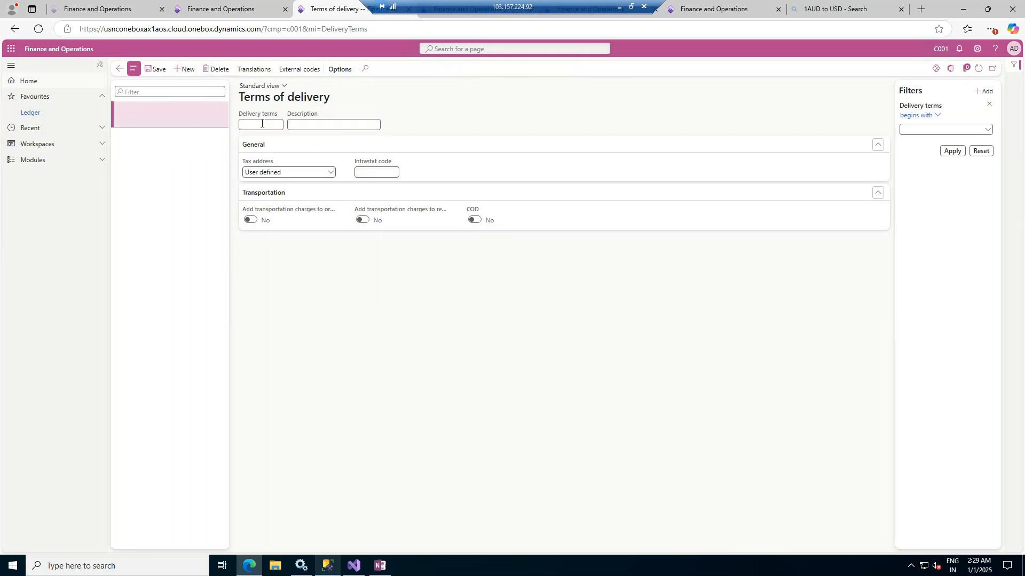
pyautogui.write('CC')
pyautogui.press('Tab')
pyautogui.write('Credit Card')
# Create and save a delivery term COD with the description Cash on Delivery
pyautogui.click(183, 69)
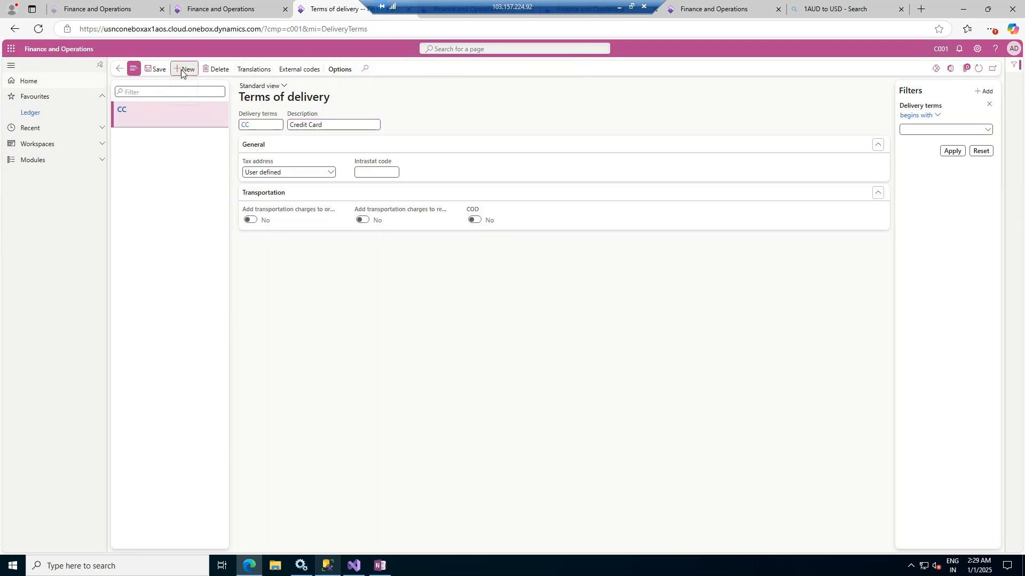
pyautogui.click(252, 126)
pyautogui.write('COD')
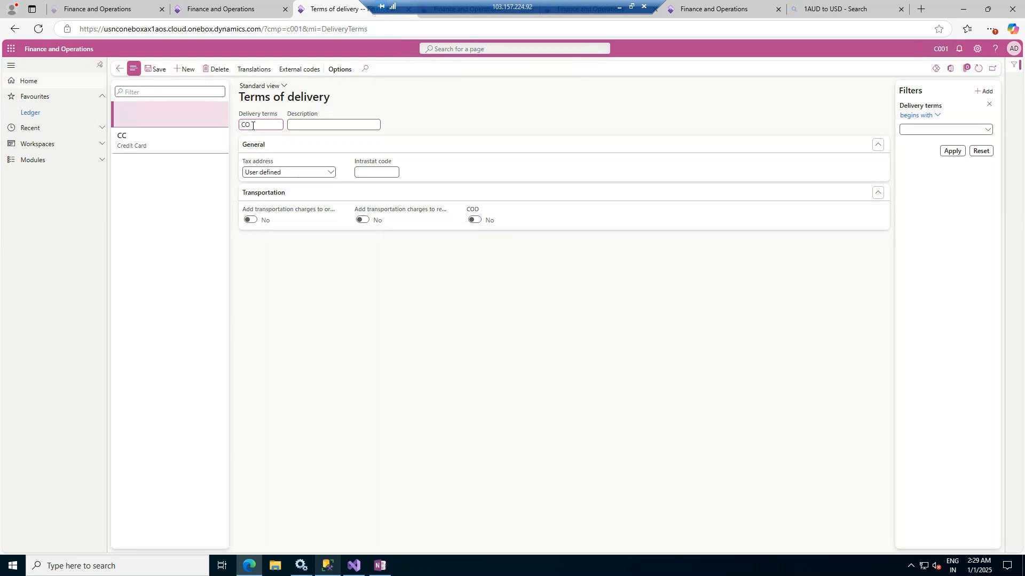
pyautogui.press('Tab')
pyautogui.write('Cash on Delivery')
pyautogui.press('Tab')
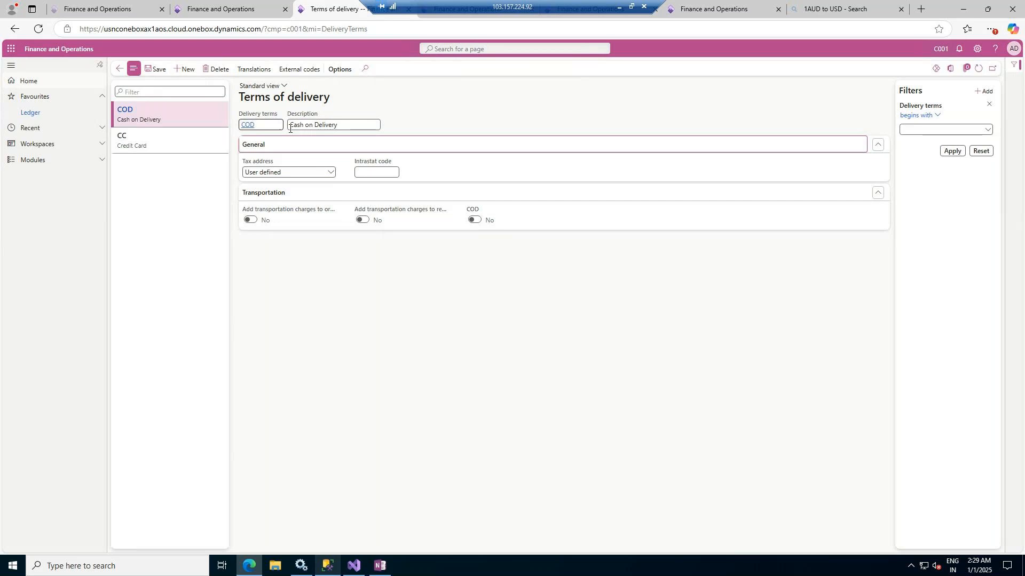
pyautogui.click(473, 220)
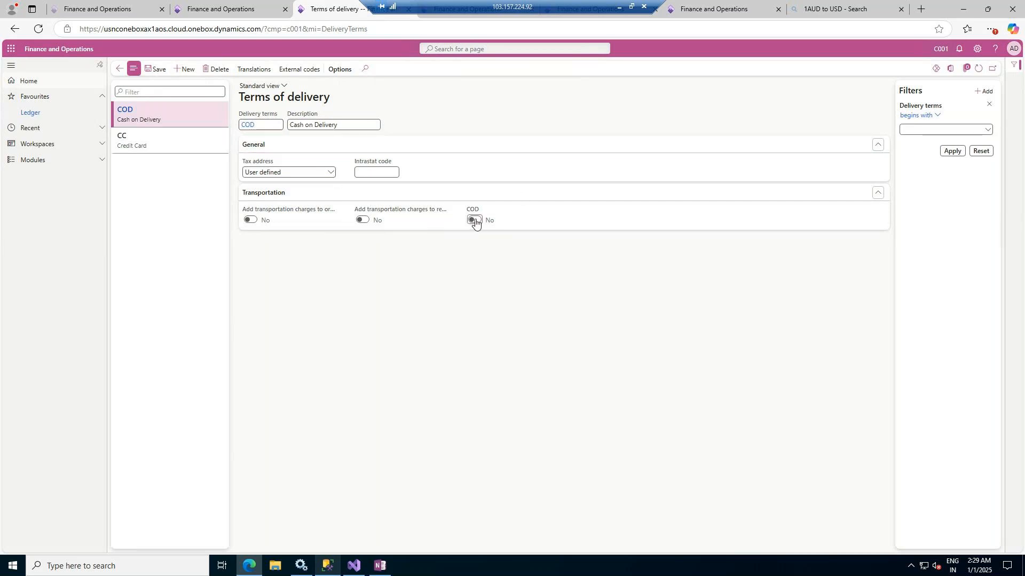
pyautogui.click(255, 221)
pyautogui.click(474, 220)
pyautogui.click(159, 70)
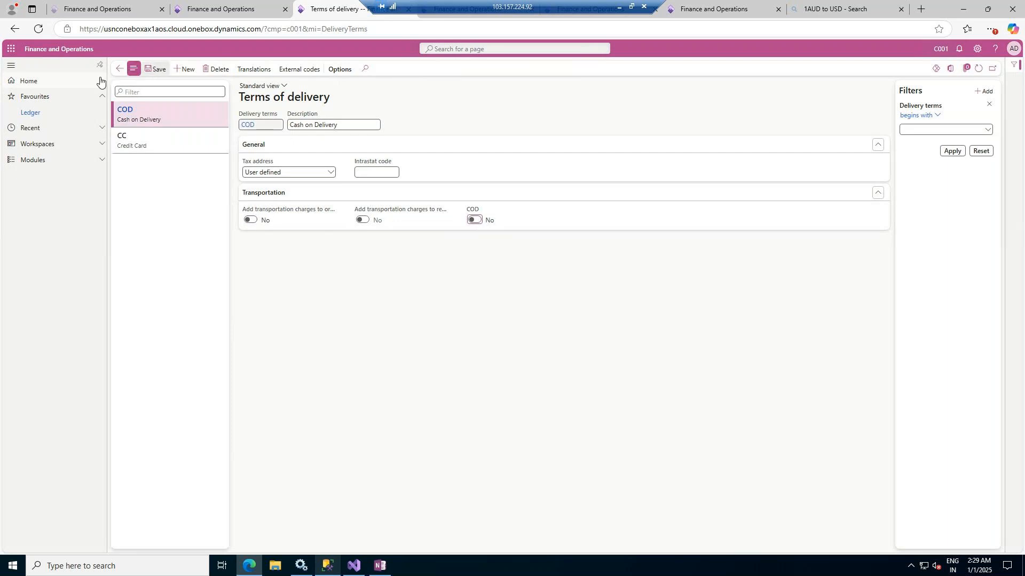
# Return to the Dell International LLC vendor record and set its Delivery terms to CC
pyautogui.click(119, 70)
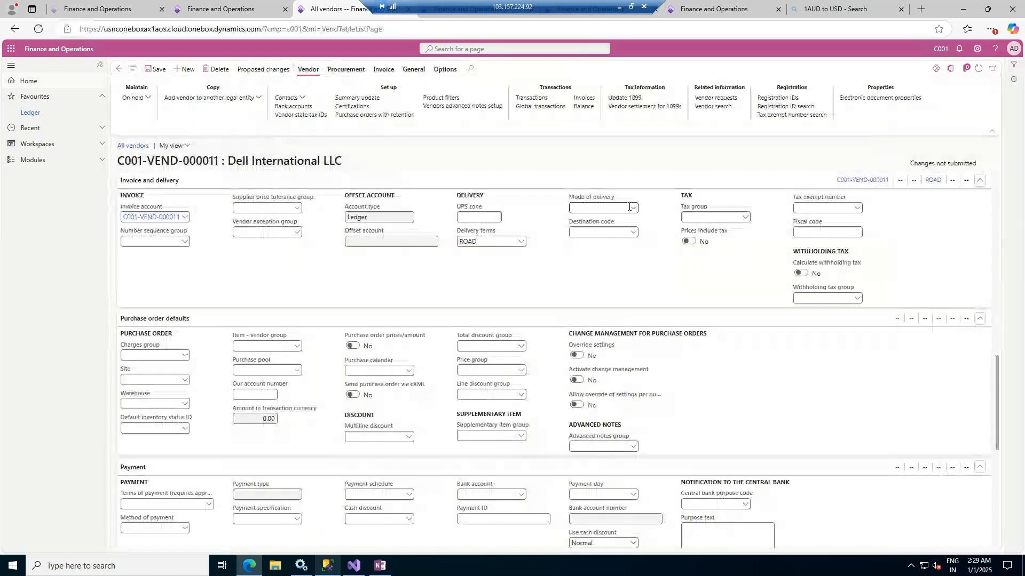
pyautogui.click(634, 209)
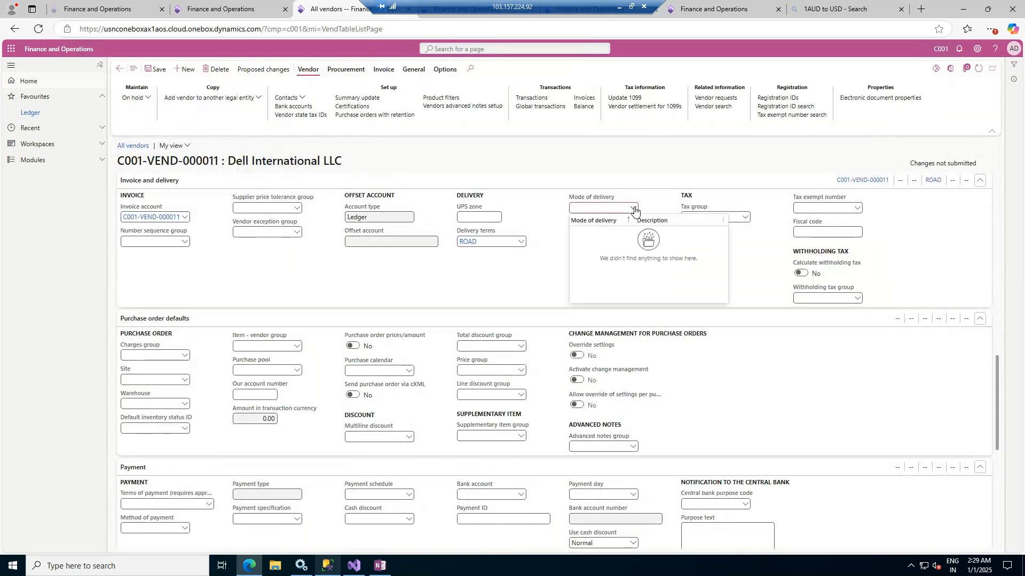
pyautogui.click(520, 243)
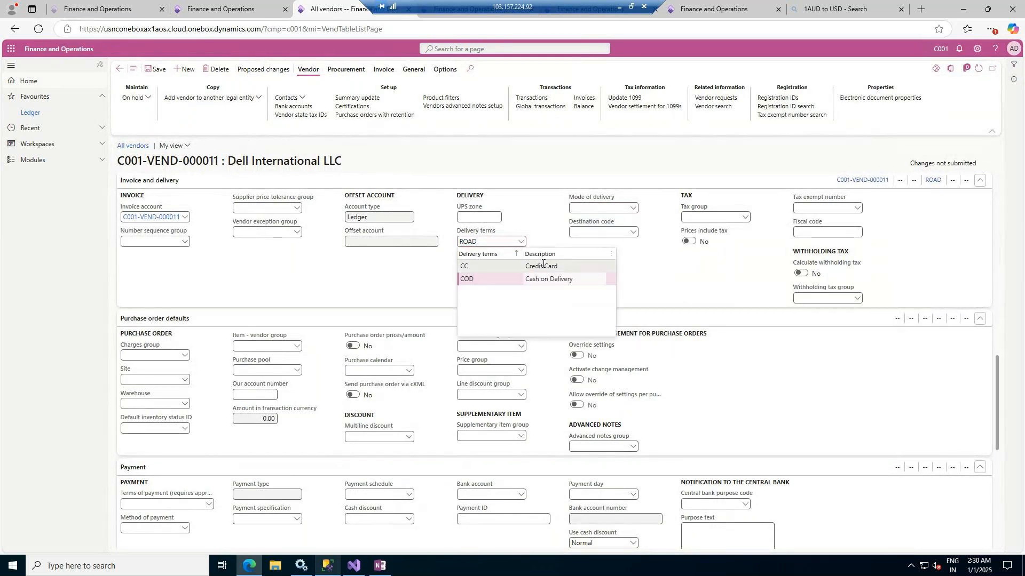
pyautogui.click(540, 267)
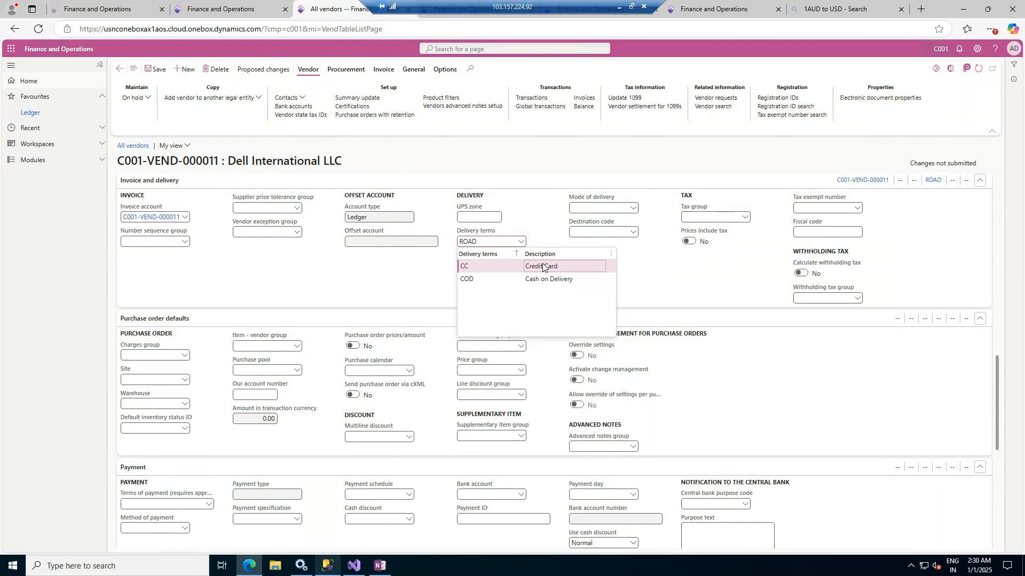
# Open the Modes of delivery details from the vendor record and create a mode SHIP with the description Via Ship
pyautogui.click(633, 208)
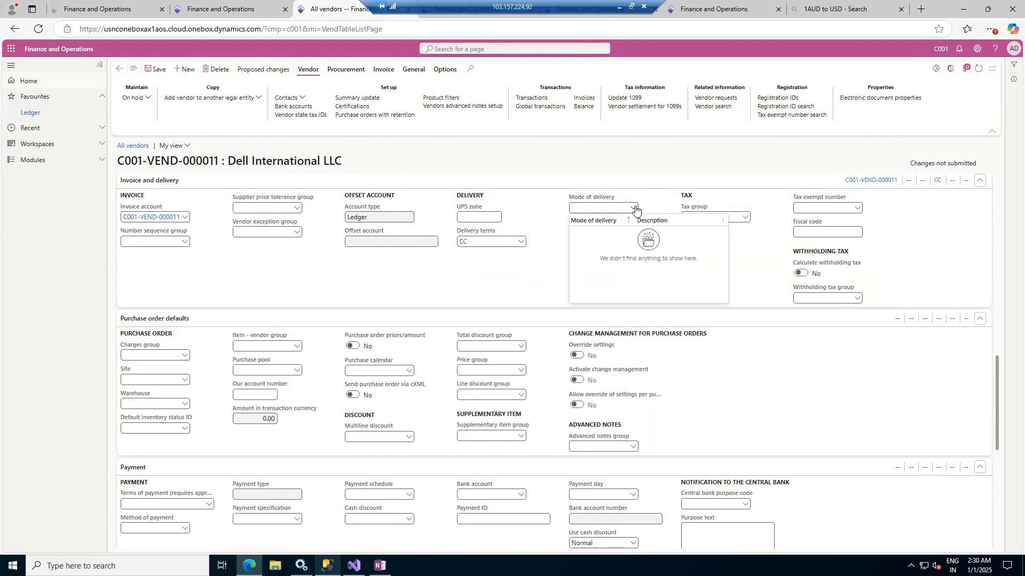
pyautogui.rightClick(635, 208)
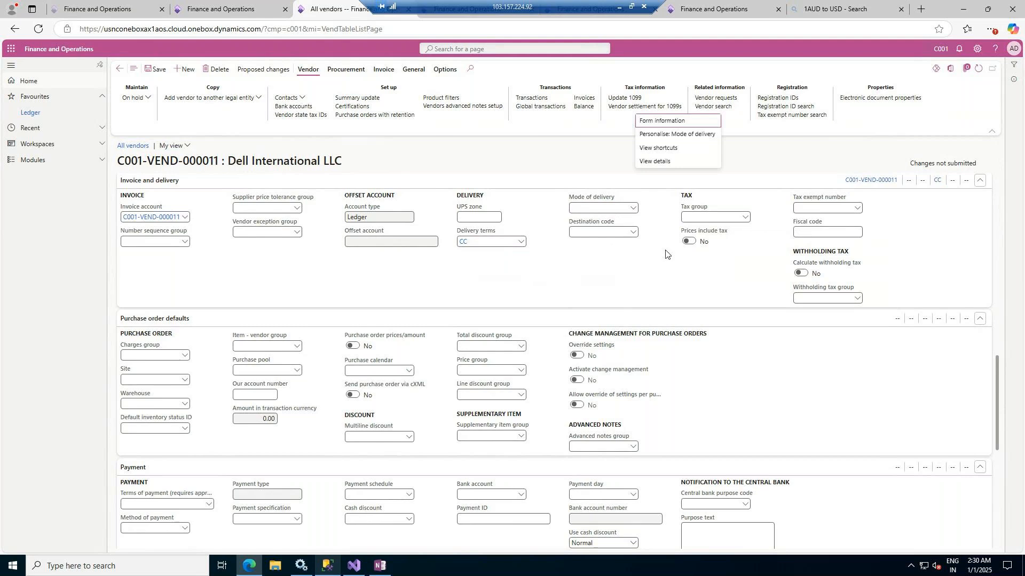
pyautogui.rightClick(632, 205)
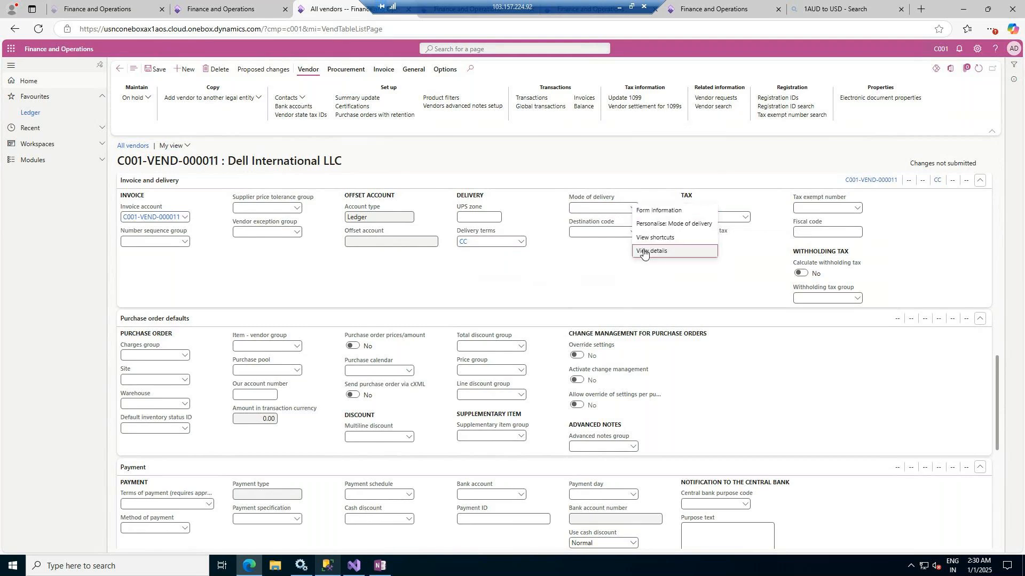
pyautogui.click(644, 252)
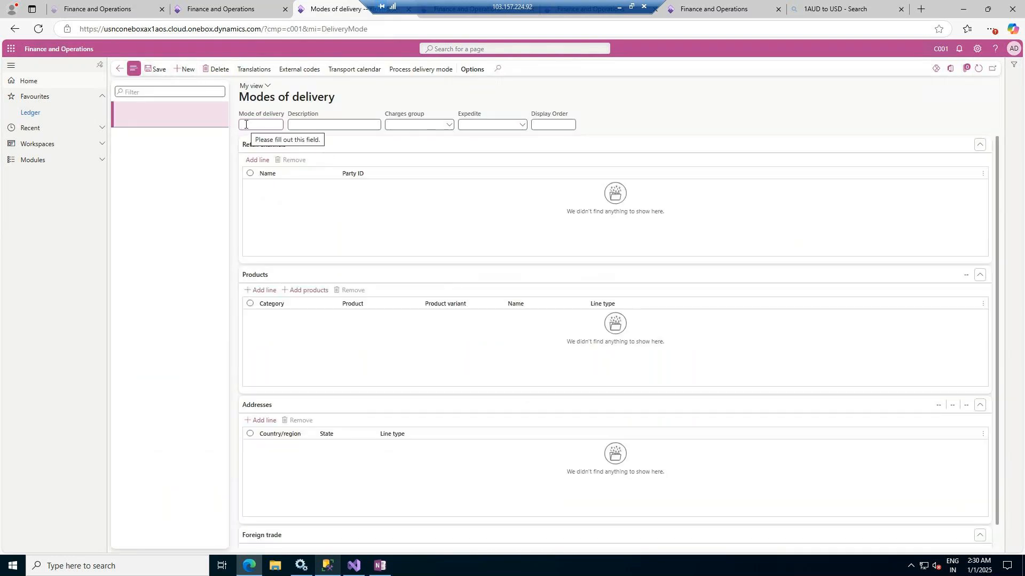
pyautogui.write('SHIP')
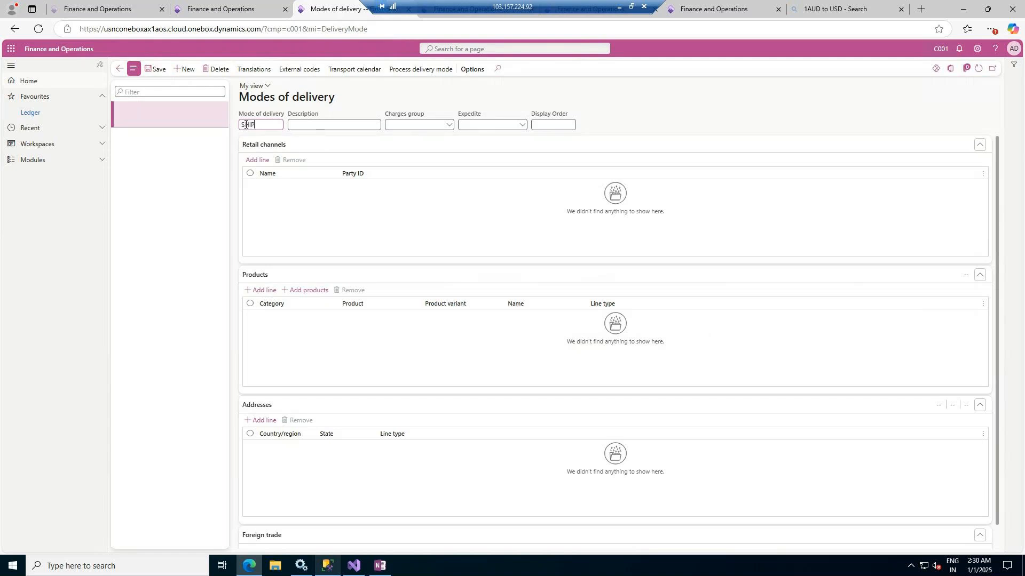
pyautogui.write('Via Ship')
pyautogui.press('Tab')
# Open the Charges groups details from the SHIP mode's Charges group field
pyautogui.click(447, 126)
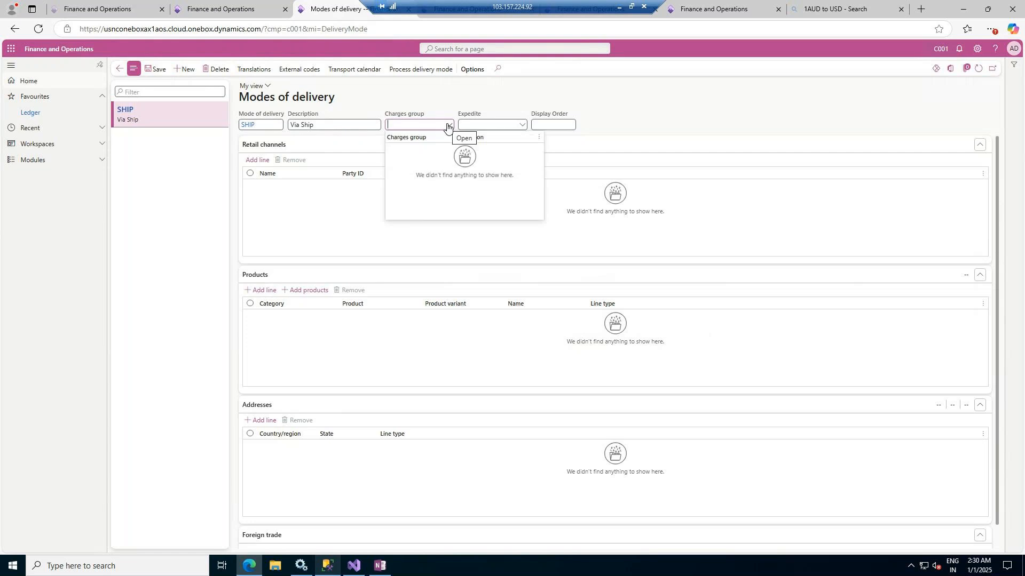
pyautogui.rightClick(447, 127)
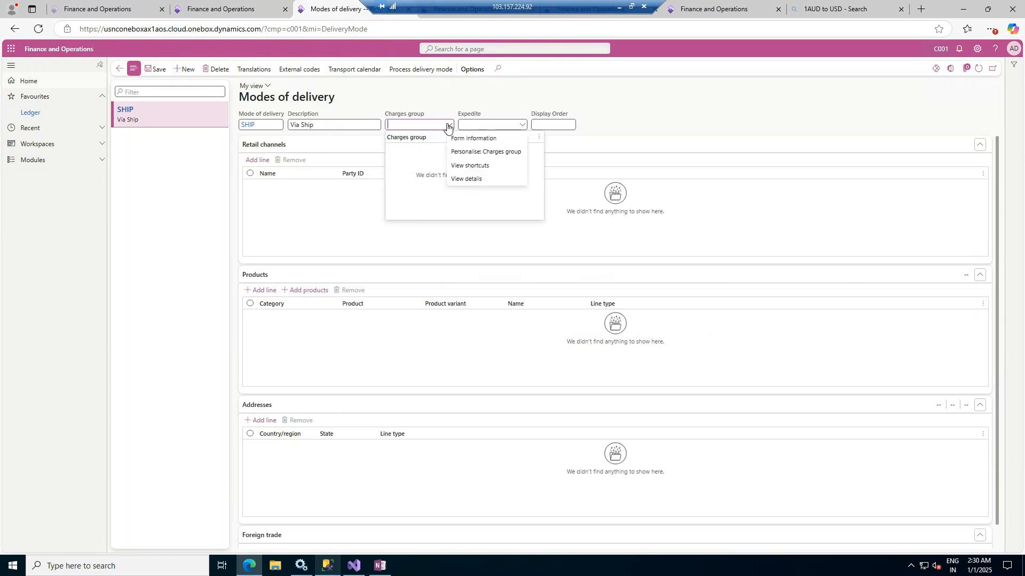
pyautogui.click(461, 182)
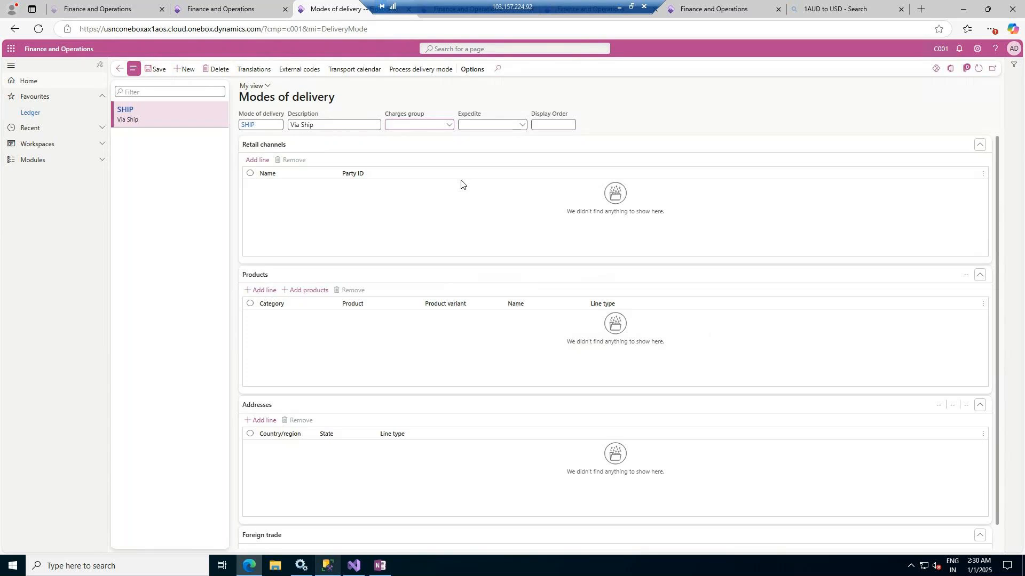
pyautogui.rightClick(449, 126)
pyautogui.click(464, 174)
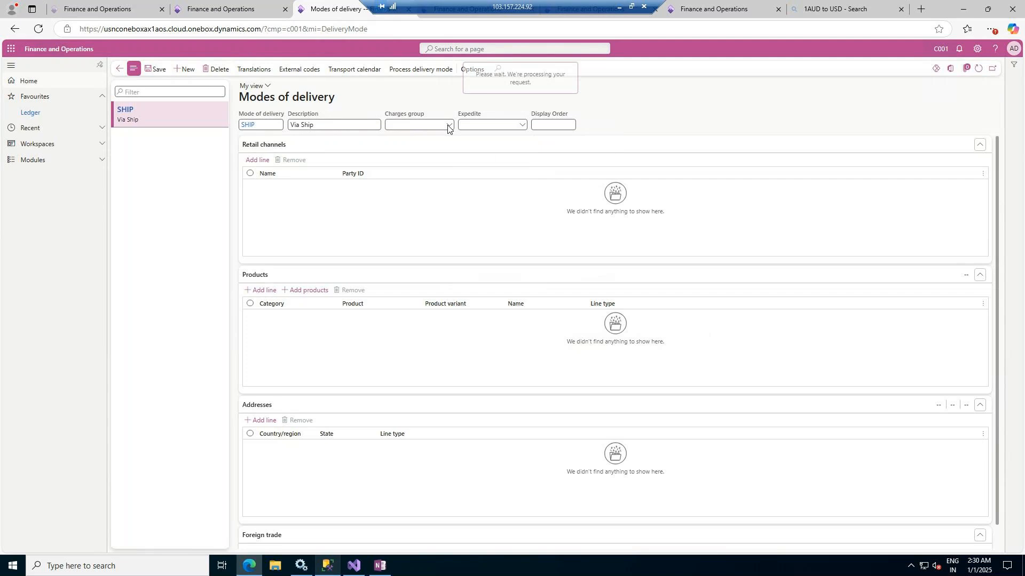
# Create and save a charges group FEE with the description Fee
pyautogui.click(165, 71)
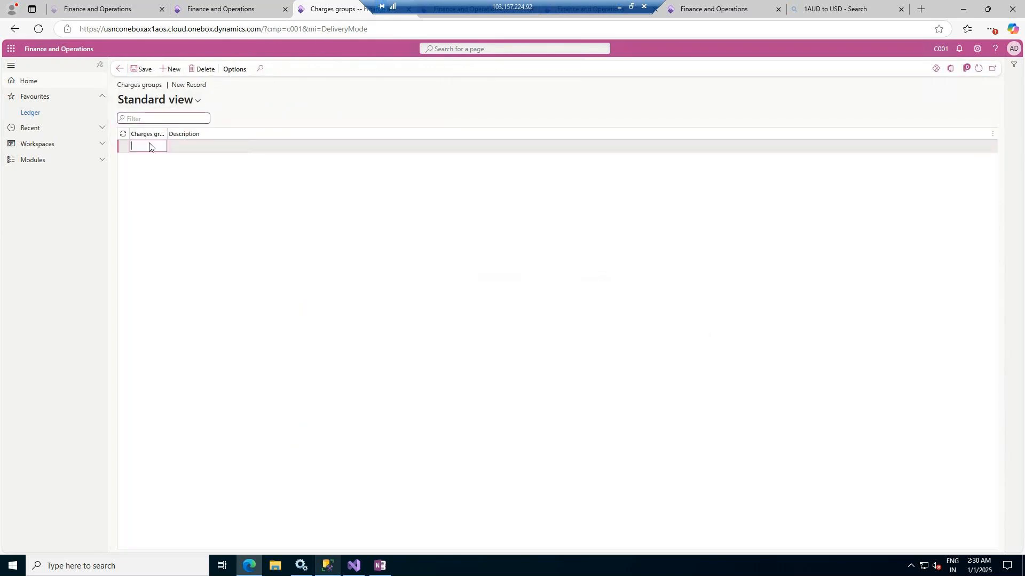
pyautogui.write('EXTRA')
pyautogui.press('BackSpace')
pyautogui.press('BackSpace')
pyautogui.press('BackSpace')
pyautogui.write('FEE')
pyautogui.press('Tab')
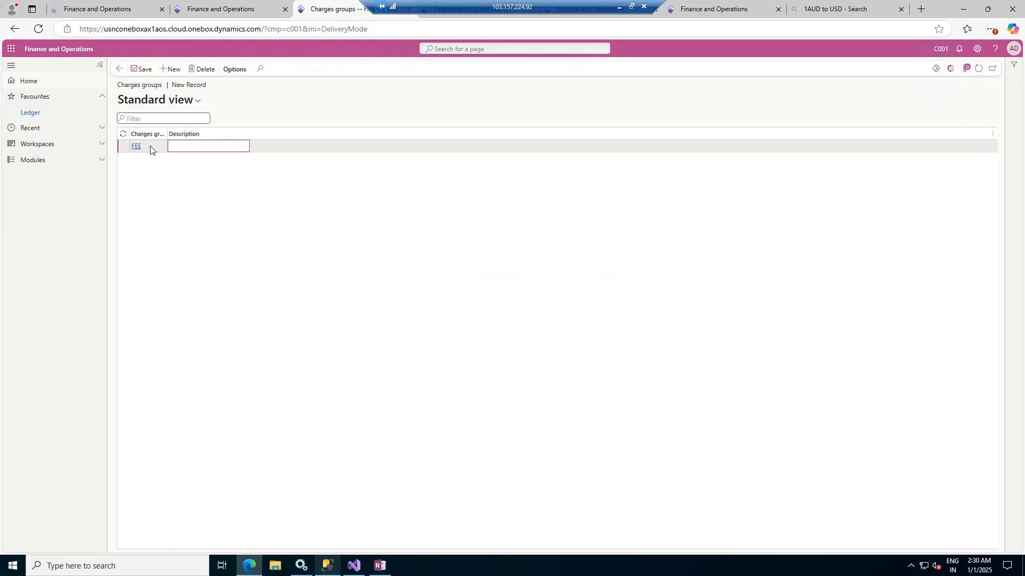
pyautogui.write('Fee')
pyautogui.click(140, 69)
# Return to Modes of delivery, set the SHIP mode's Charges group to FEE, and look up the available Expedite options
pyautogui.click(120, 70)
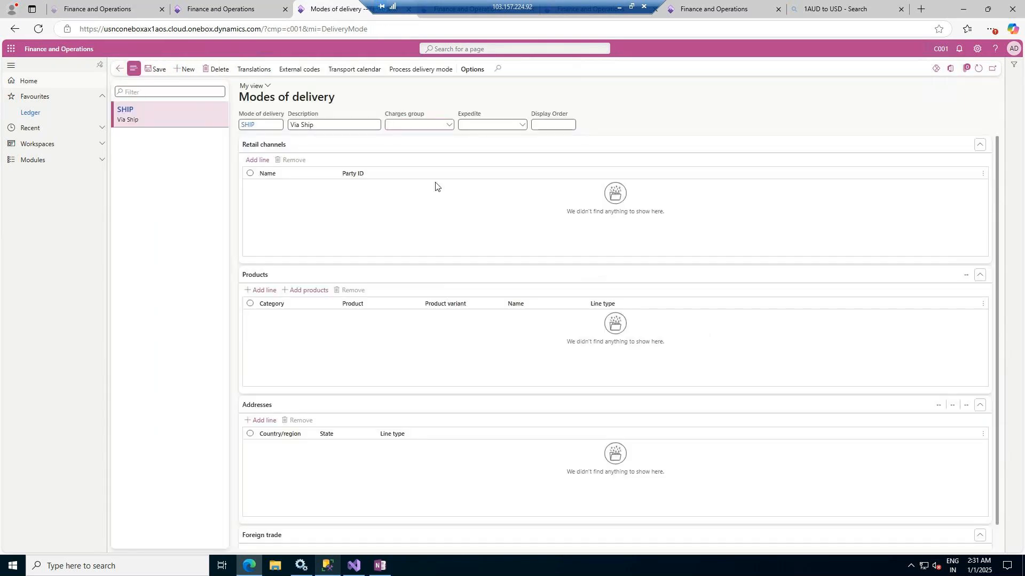
pyautogui.click(450, 124)
pyautogui.click(460, 152)
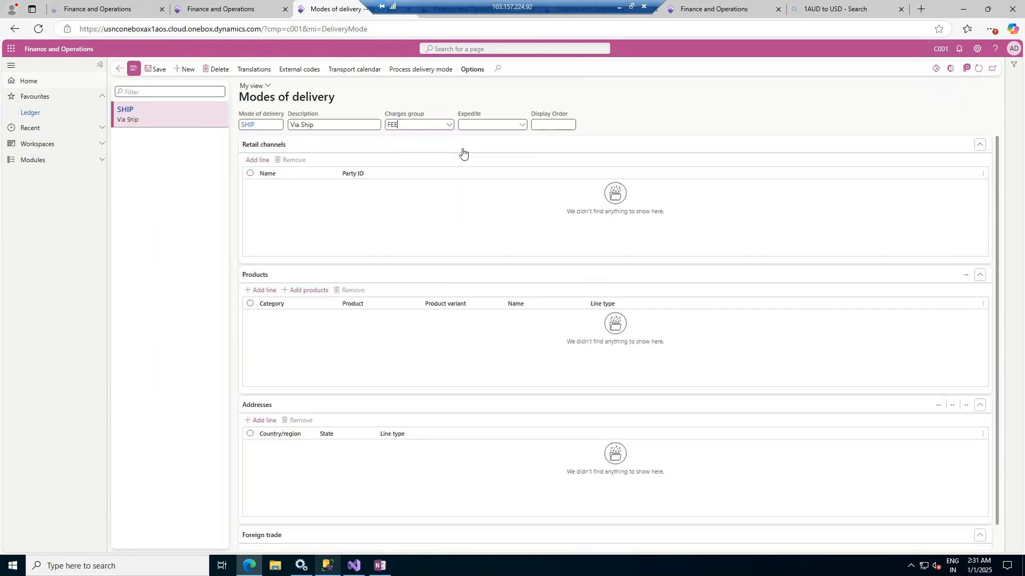
pyautogui.click(525, 126)
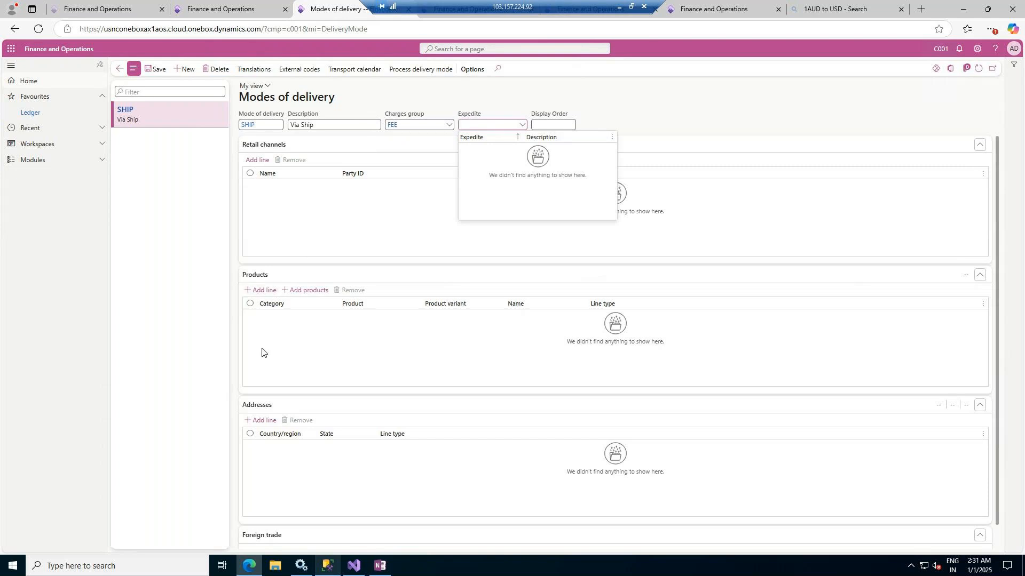
pyautogui.scroll(-1, 299, 343)
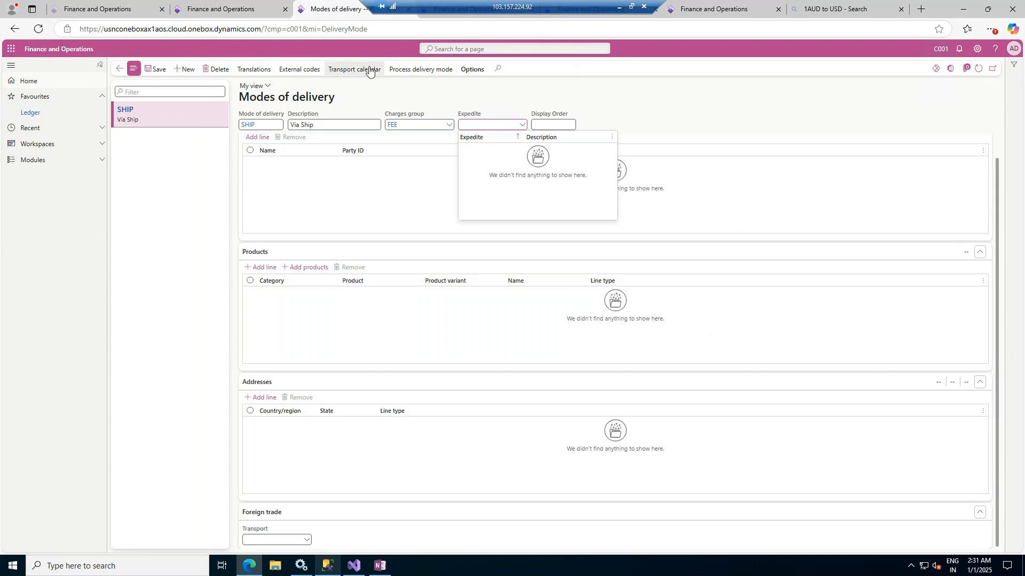
# Run Process delivery mode for SHIP, return to the vendor record, and set the vendor's Mode of delivery to SHIP
pyautogui.click(427, 70)
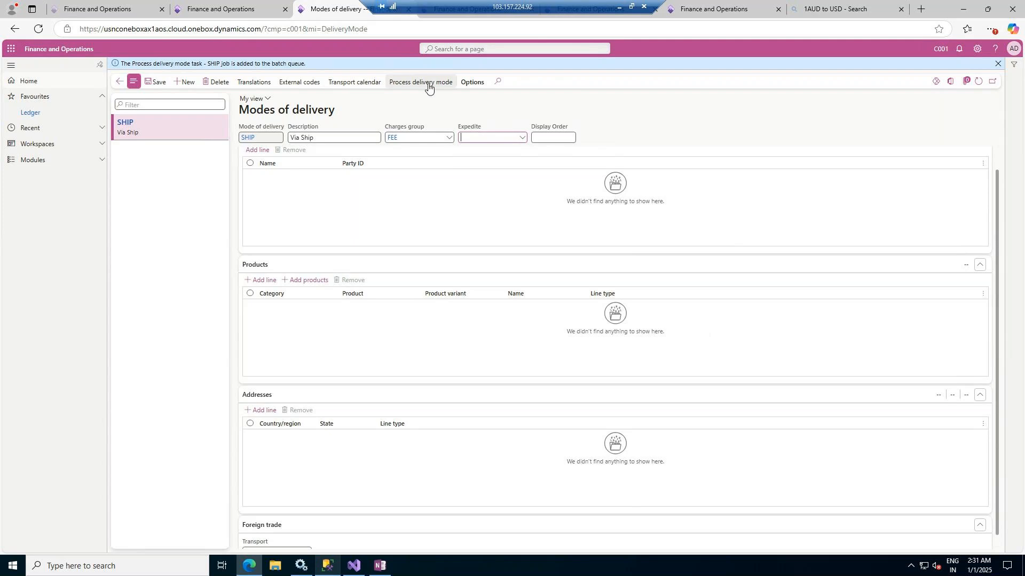
pyautogui.click(119, 83)
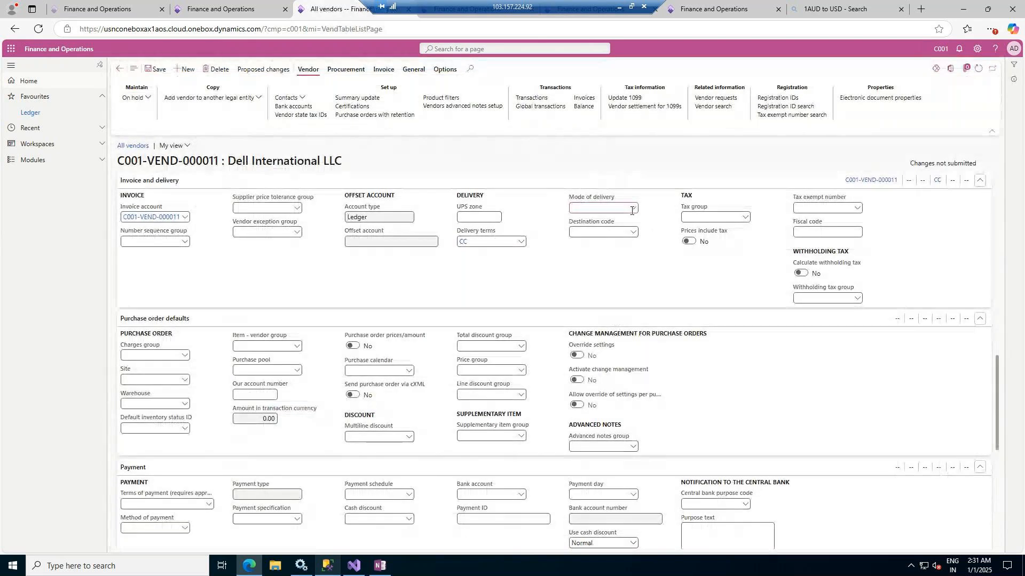
pyautogui.click(632, 209)
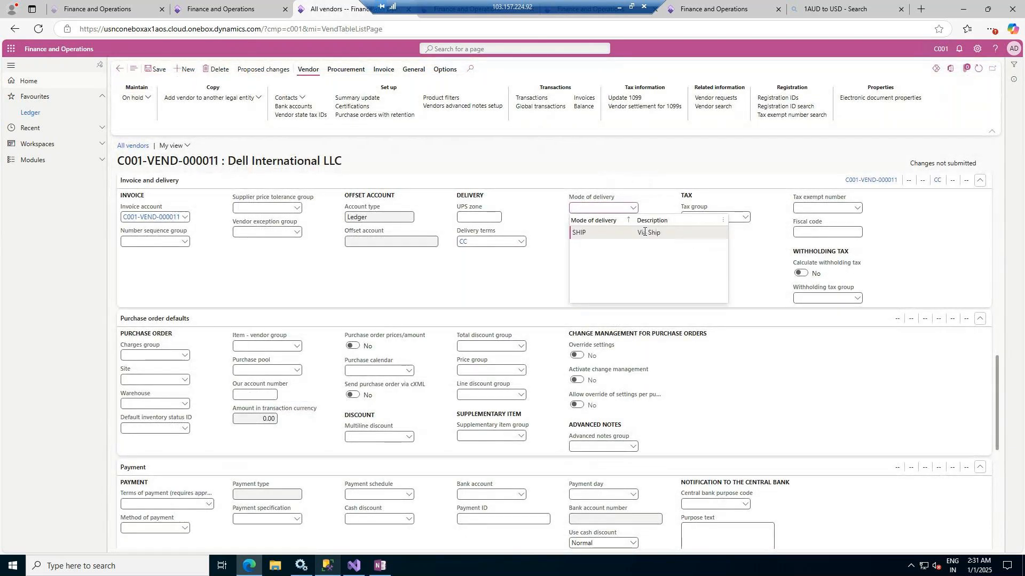
pyautogui.click(645, 232)
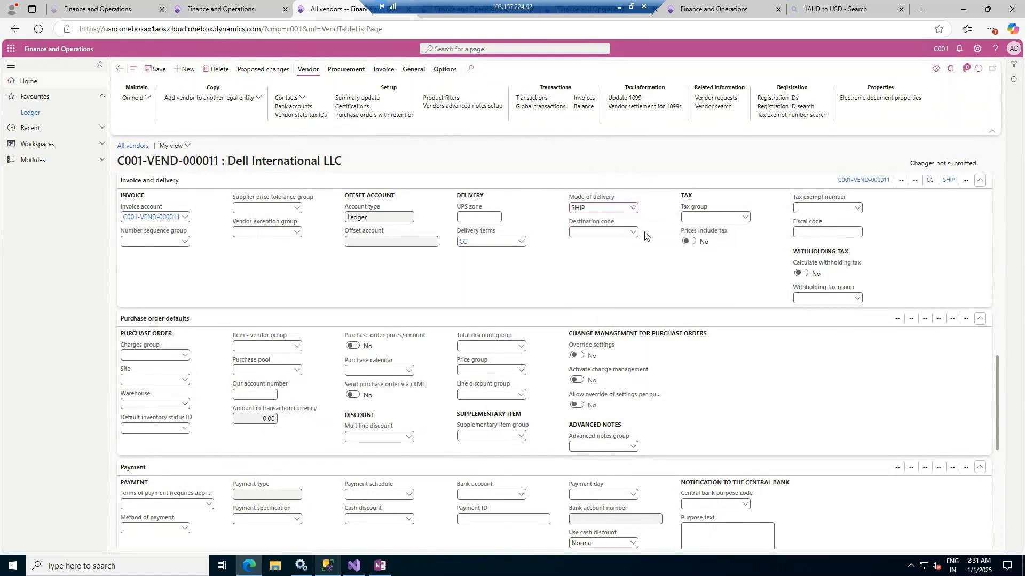
# Look up the available Destination code and Tax group options in the vendor's Invoice and delivery section
pyautogui.click(633, 234)
pyautogui.click(634, 233)
pyautogui.click(658, 226)
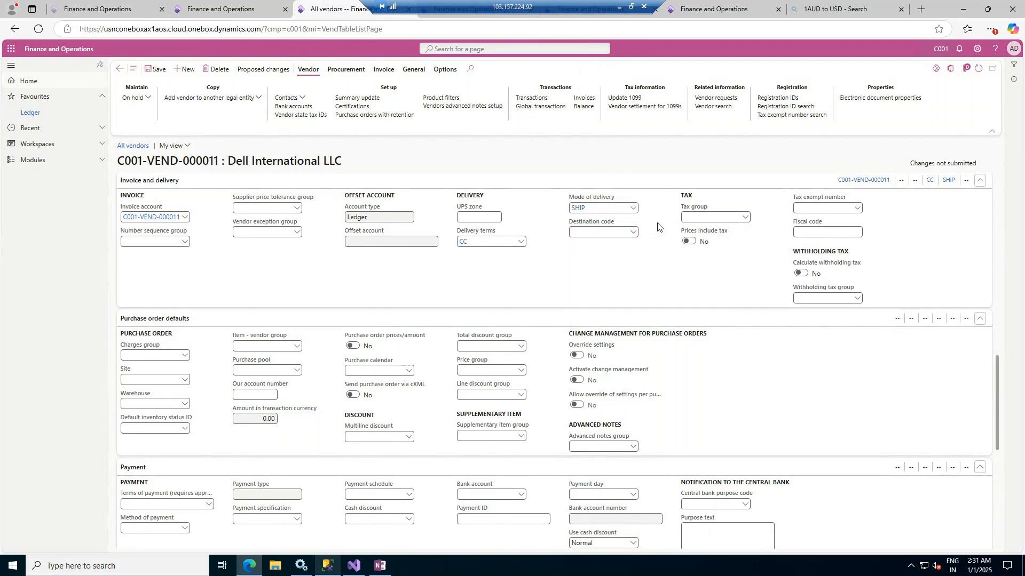
pyautogui.click(745, 222)
pyautogui.click(745, 220)
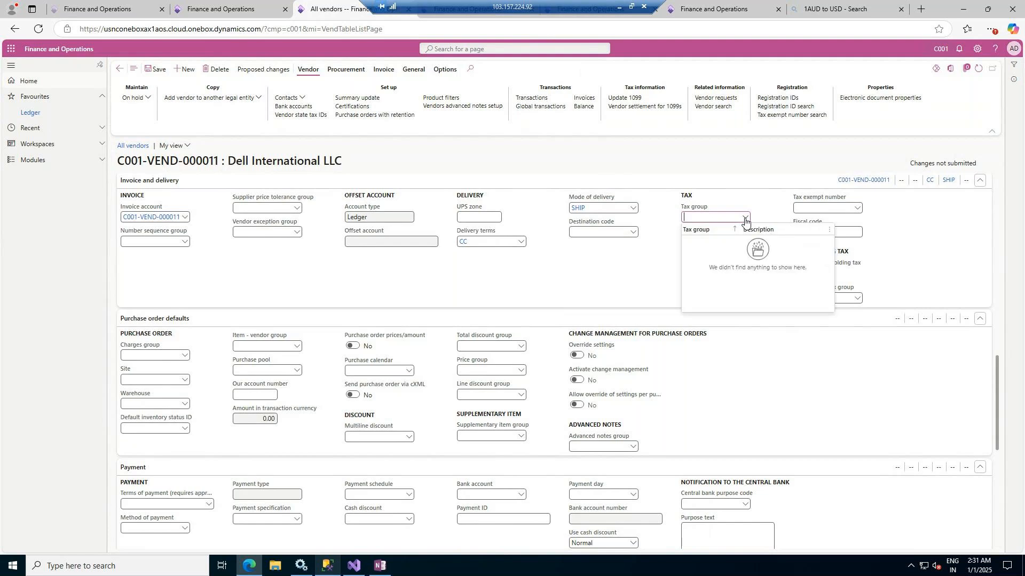
pyautogui.click(754, 216)
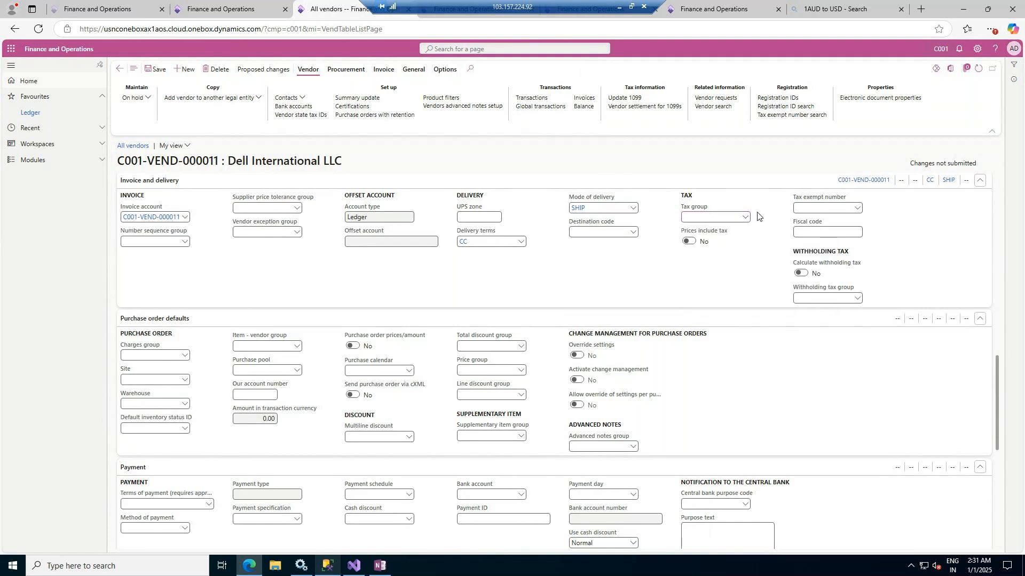
# Try out the vendor's Prices include tax setting and leave it at No
pyautogui.click(690, 245)
pyautogui.click(688, 242)
pyautogui.click(687, 243)
# Look up the Charges group options in the vendor's Purchase order defaults and open the Charges groups details from that field
pyautogui.scroll(-1, 421, 326)
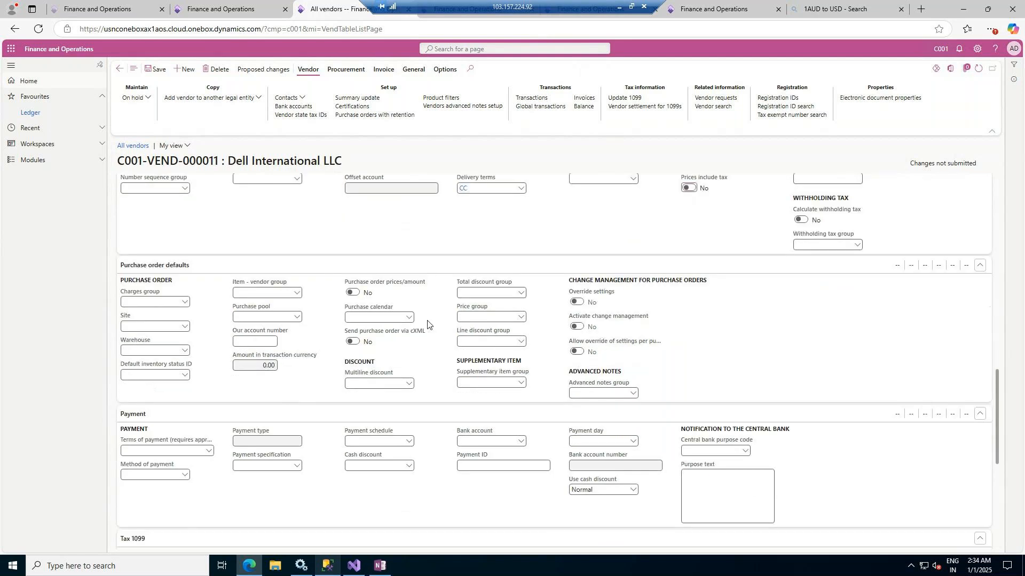
pyautogui.scroll(-1, 405, 323)
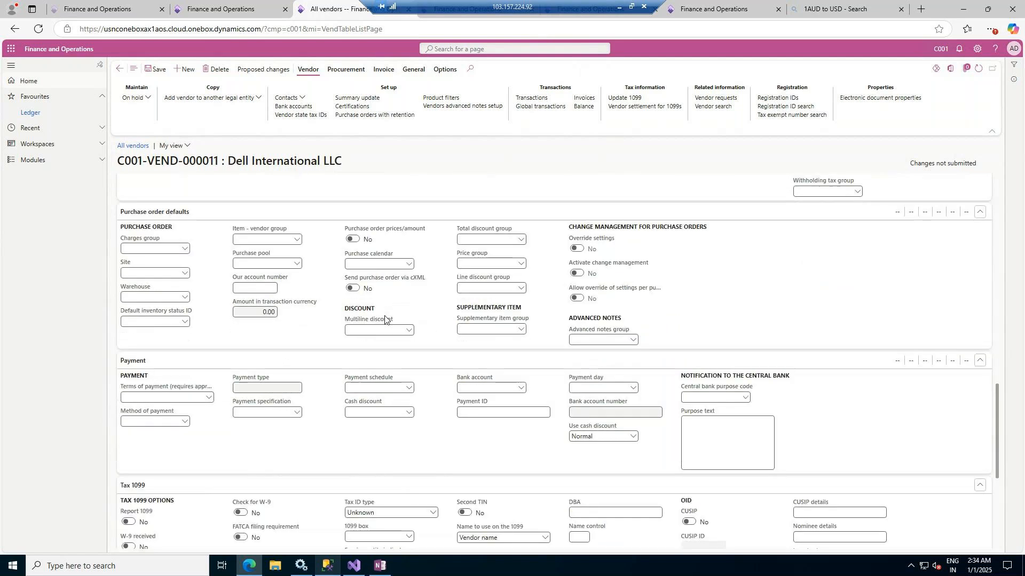
pyautogui.click(183, 250)
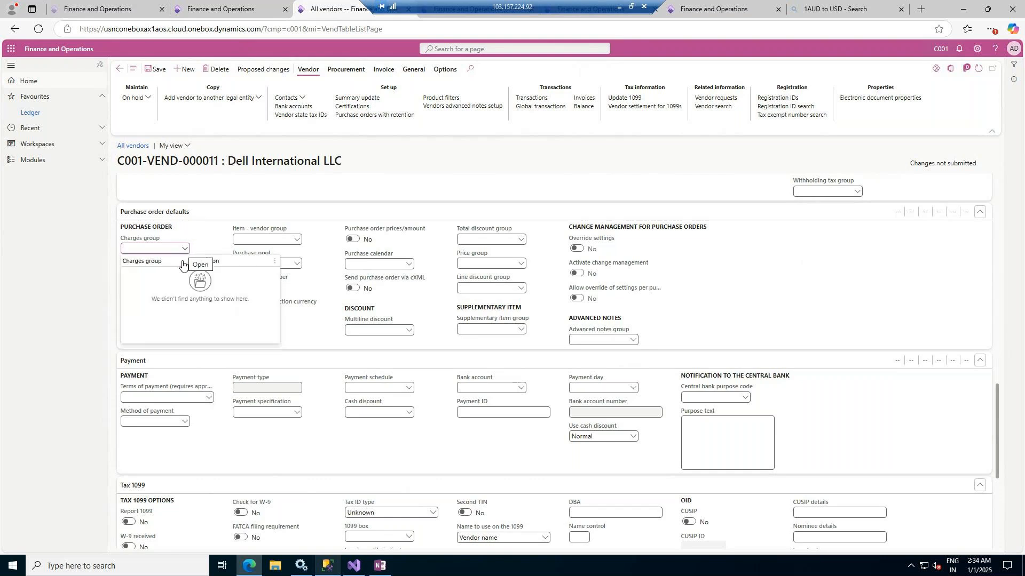
pyautogui.rightClick(184, 250)
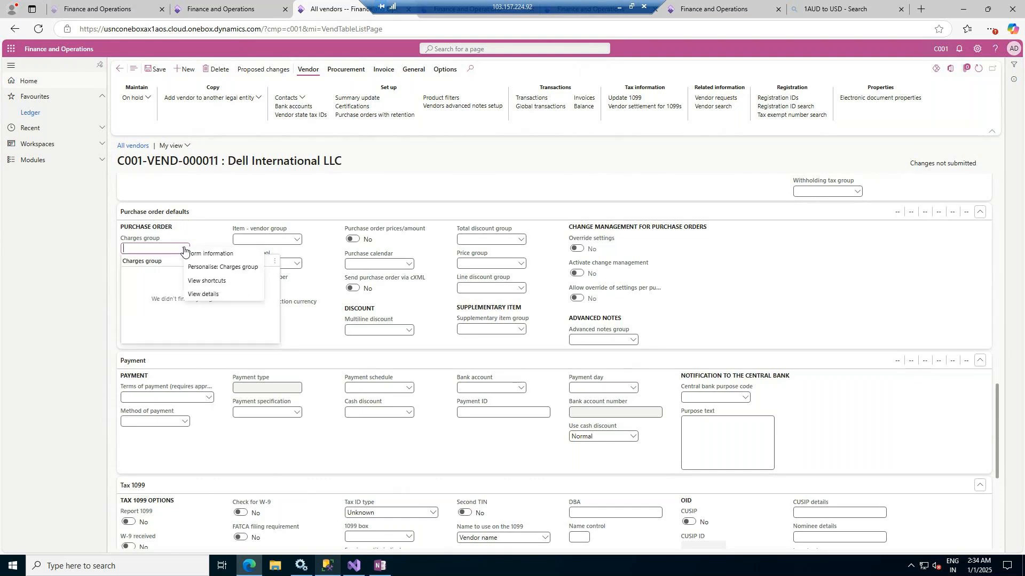
pyautogui.click(199, 293)
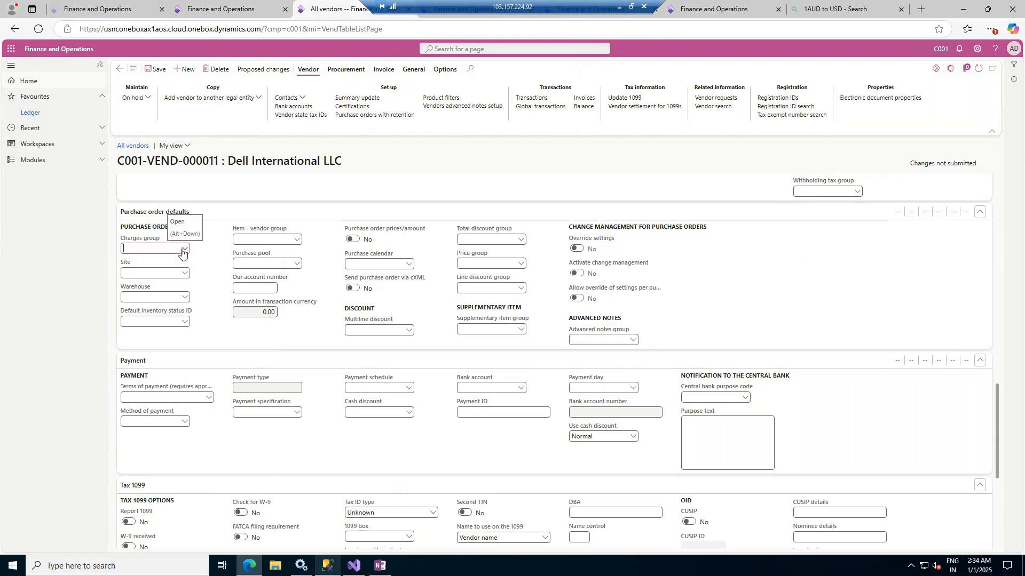
pyautogui.rightClick(182, 251)
pyautogui.click(199, 295)
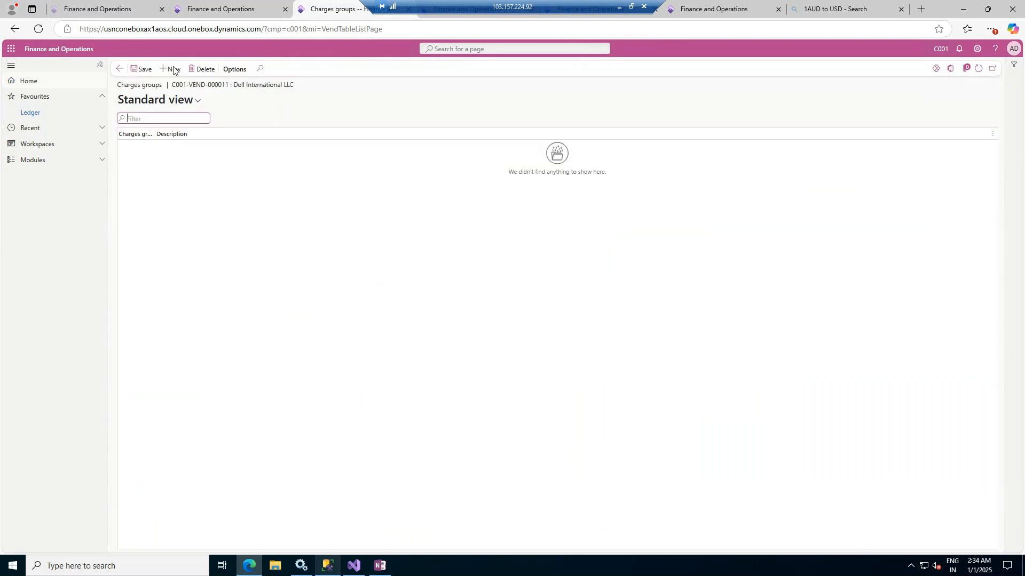
# Create and save a vendor charges group Fee with the description Fee
pyautogui.click(173, 70)
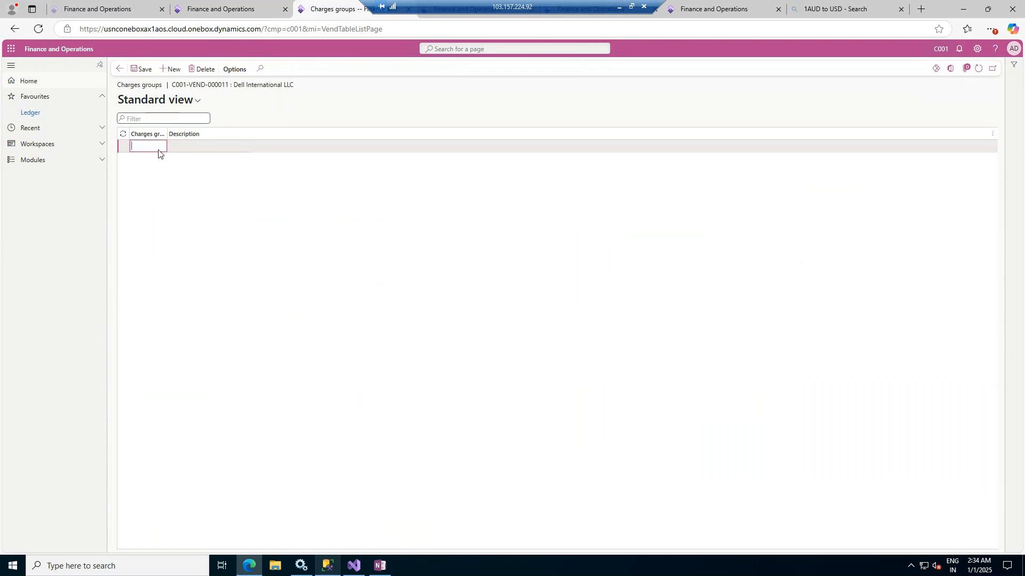
pyautogui.write('Fee')
pyautogui.press('Tab')
pyautogui.write('Fee')
pyautogui.click(143, 72)
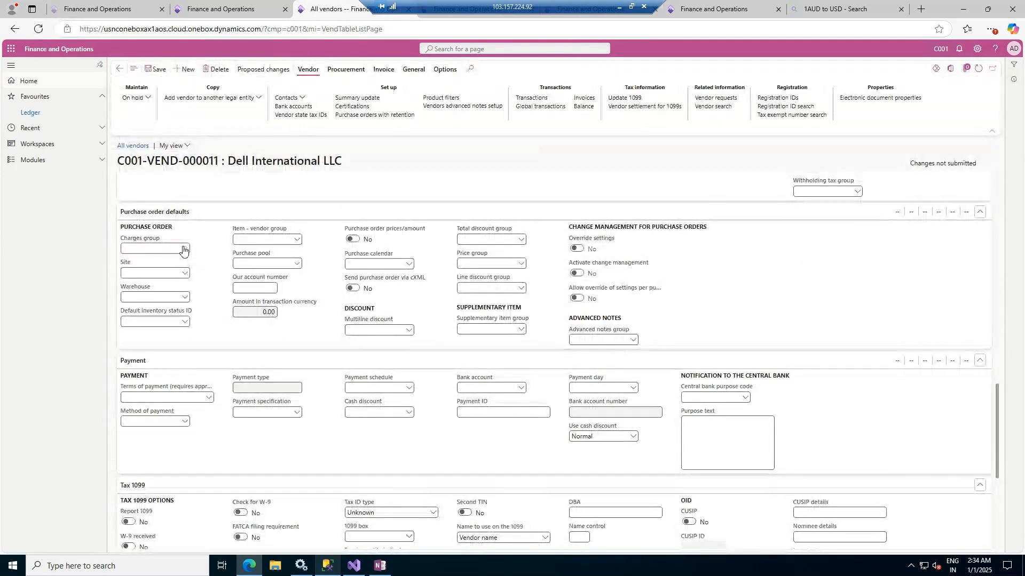
# Set the Charges group in the vendor's Purchase order defaults to Fee and look up the available Site options
pyautogui.click(183, 249)
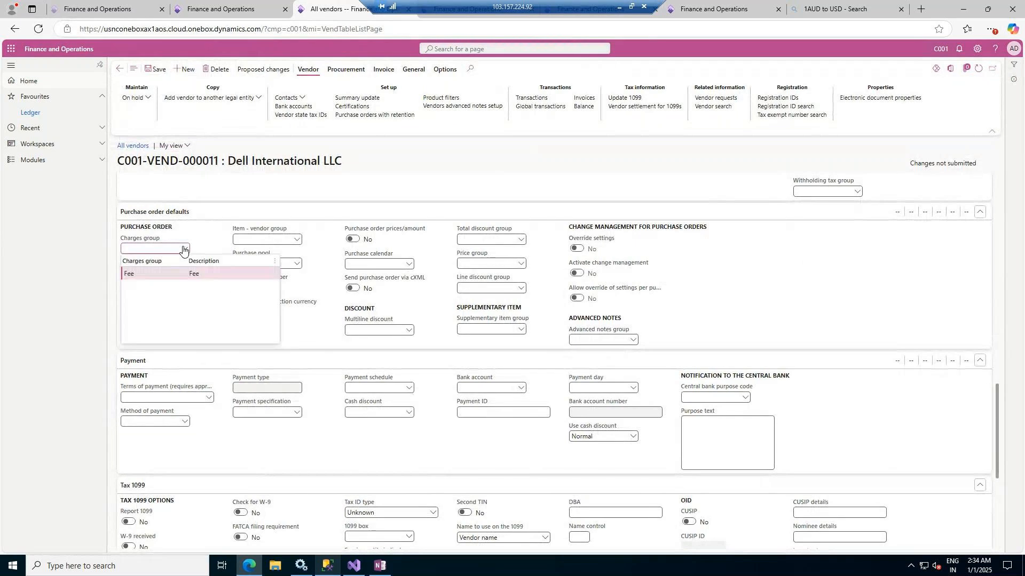
pyautogui.click(150, 274)
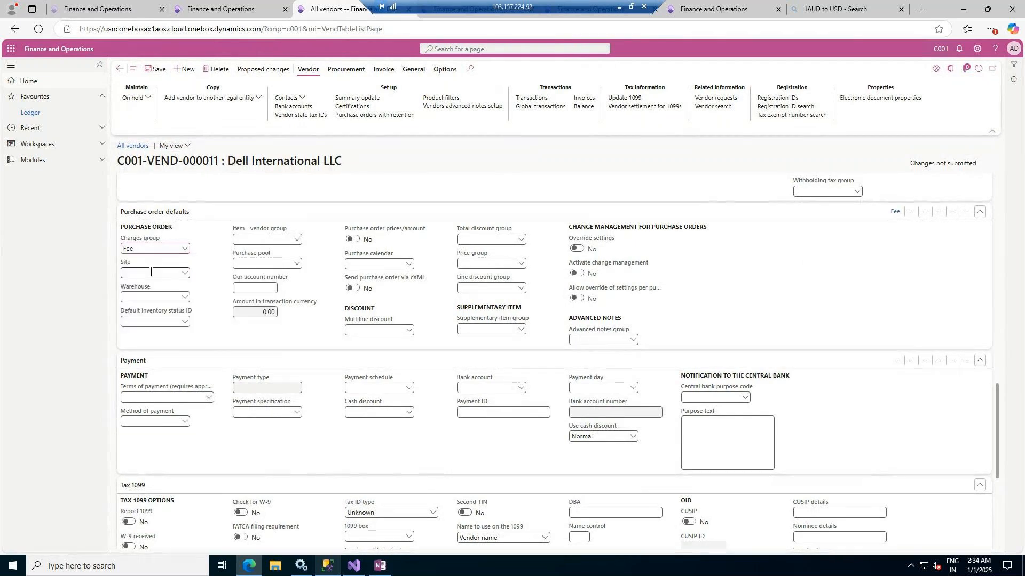
pyautogui.click(185, 274)
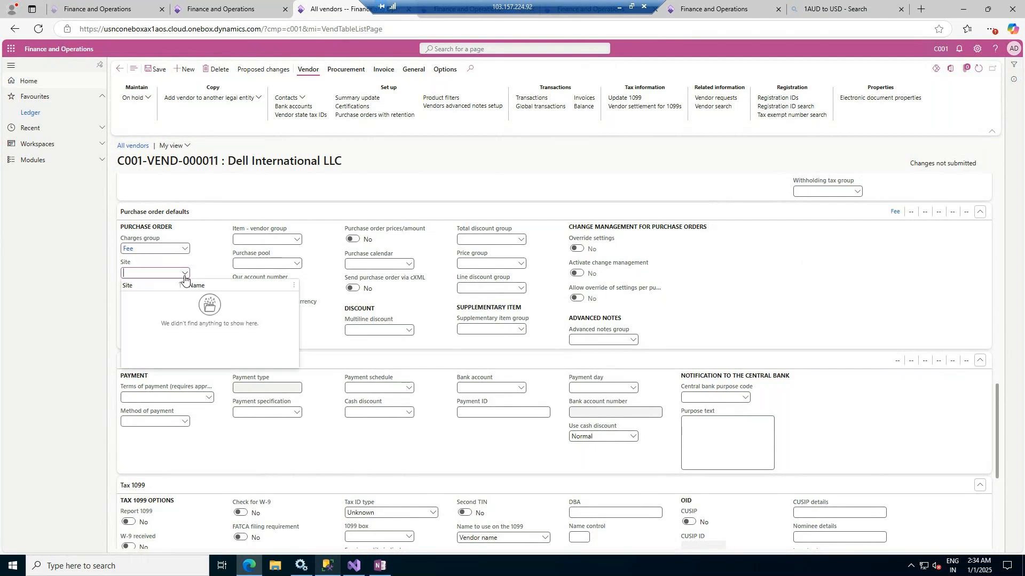
pyautogui.click(185, 274)
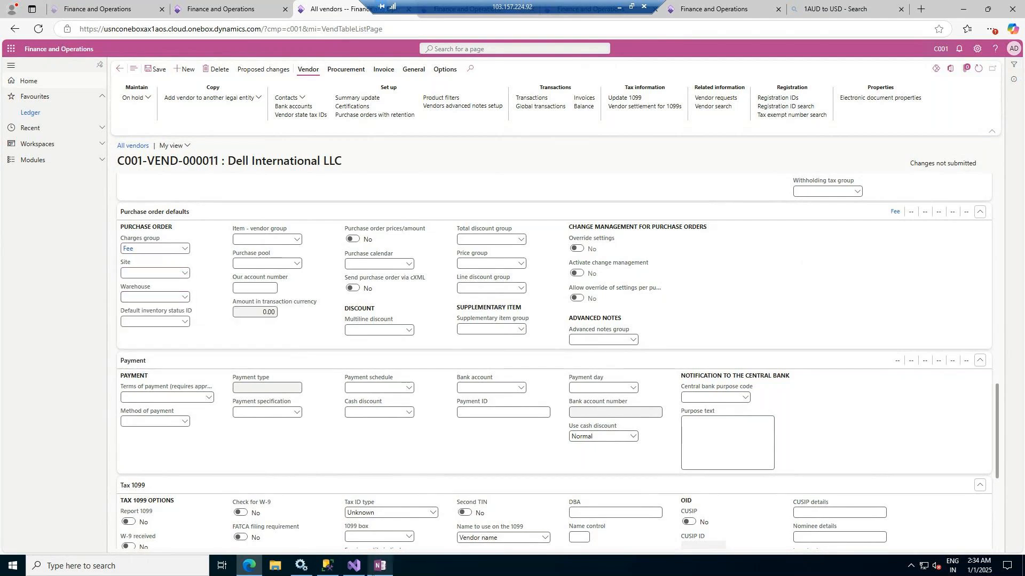
# Switch to the Functional Class presentation in PowerPoint and add a slide titled "Site and WareHouses" after the last slide
pyautogui.click(619, 7)
pyautogui.scroll(-1, 74, 480)
pyautogui.rightClick(64, 483)
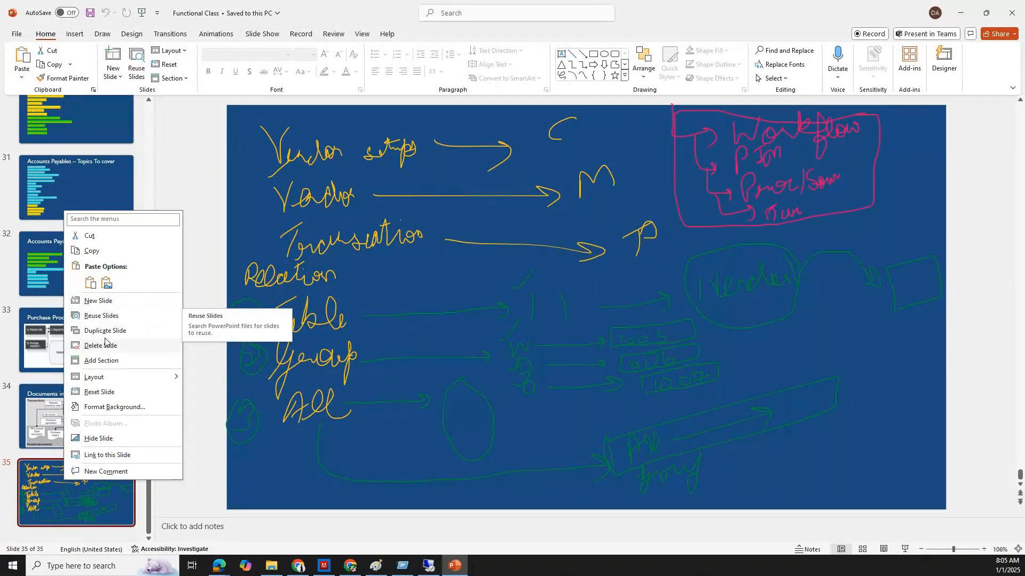
pyautogui.click(98, 301)
pyautogui.write('Site and WareHouses')
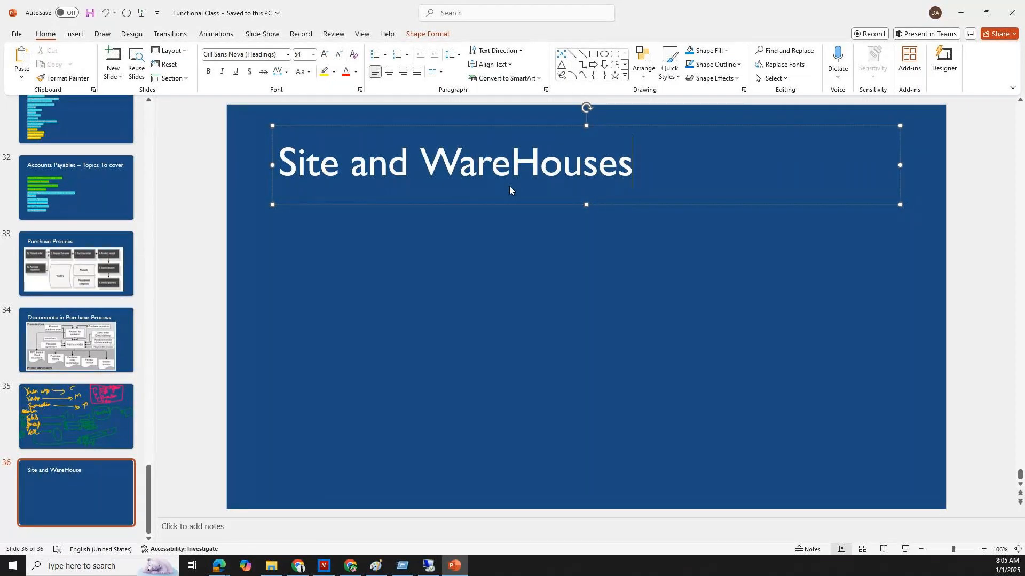
pyautogui.click(673, 271)
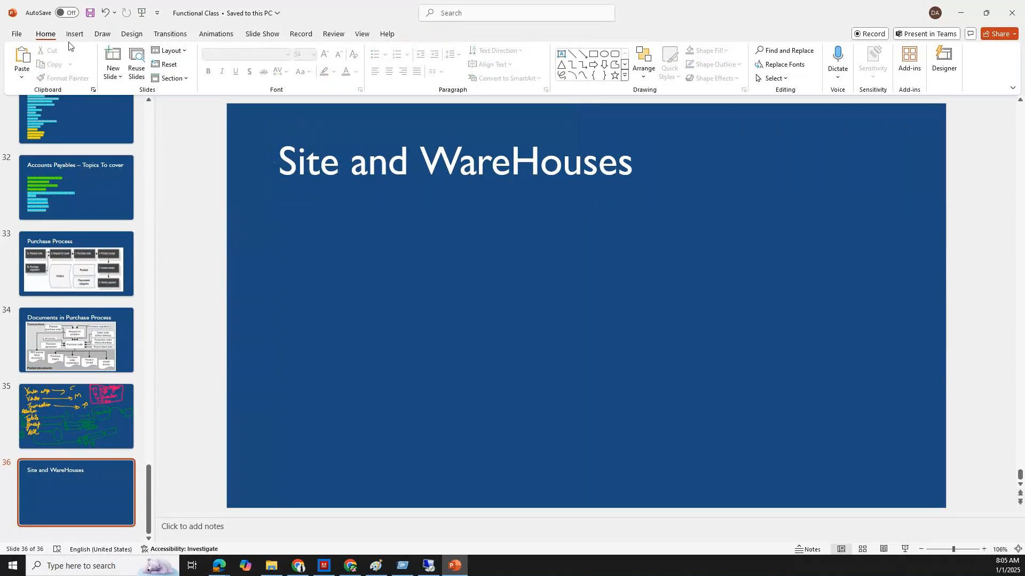
# Bring up the drawing tools for the Site and WareHouses slide
pyautogui.click(100, 35)
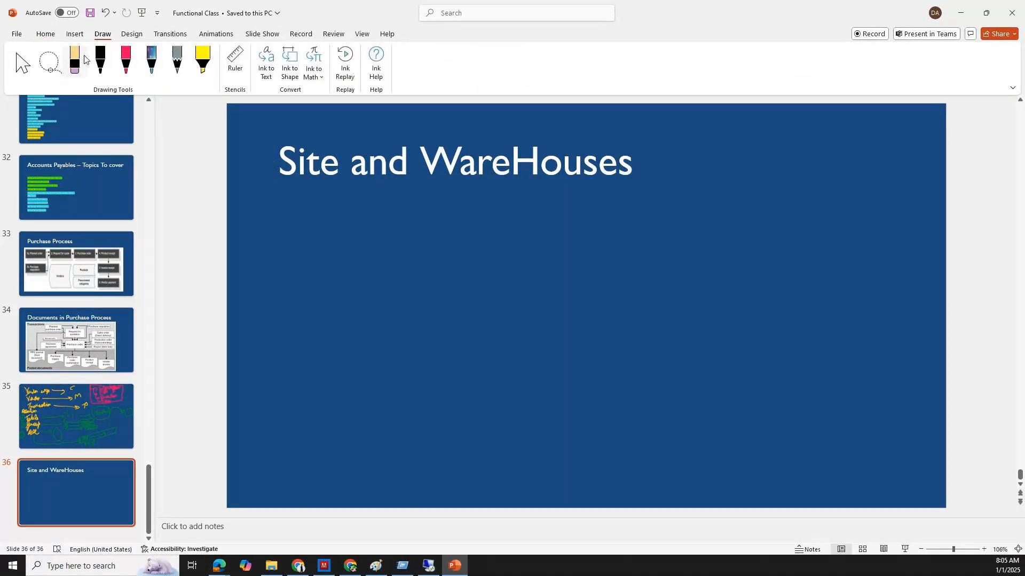
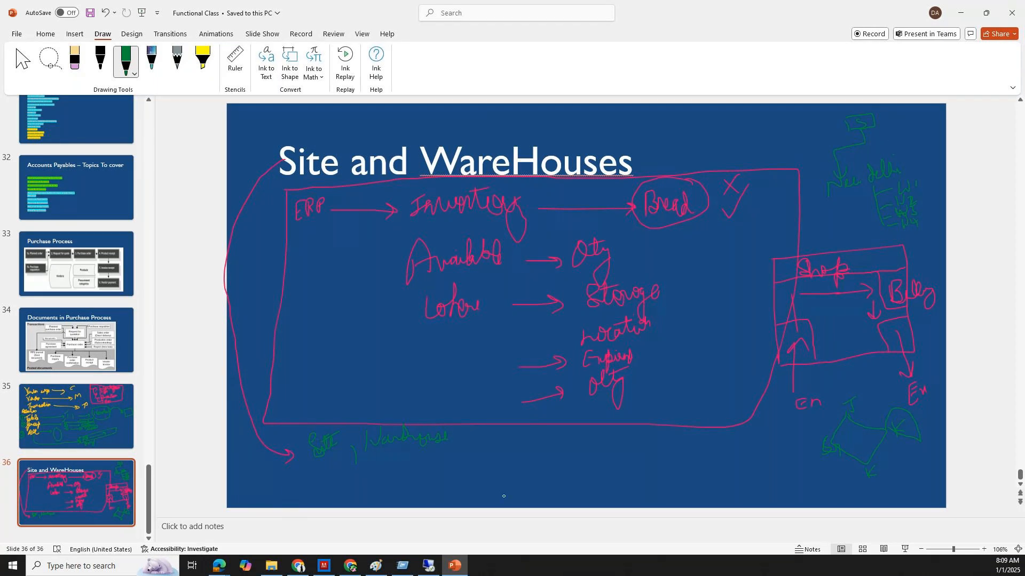
# Switch to Finance and Operations and look up where the Sites and Warehouses setup pages sit in the Warehouse management module
pyautogui.click(428, 565)
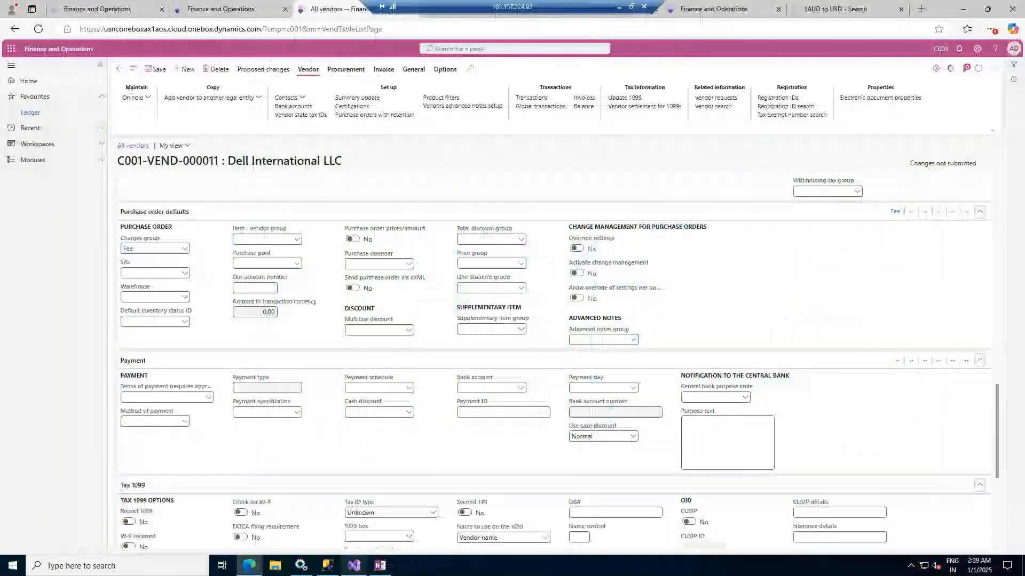
pyautogui.rightClick(184, 272)
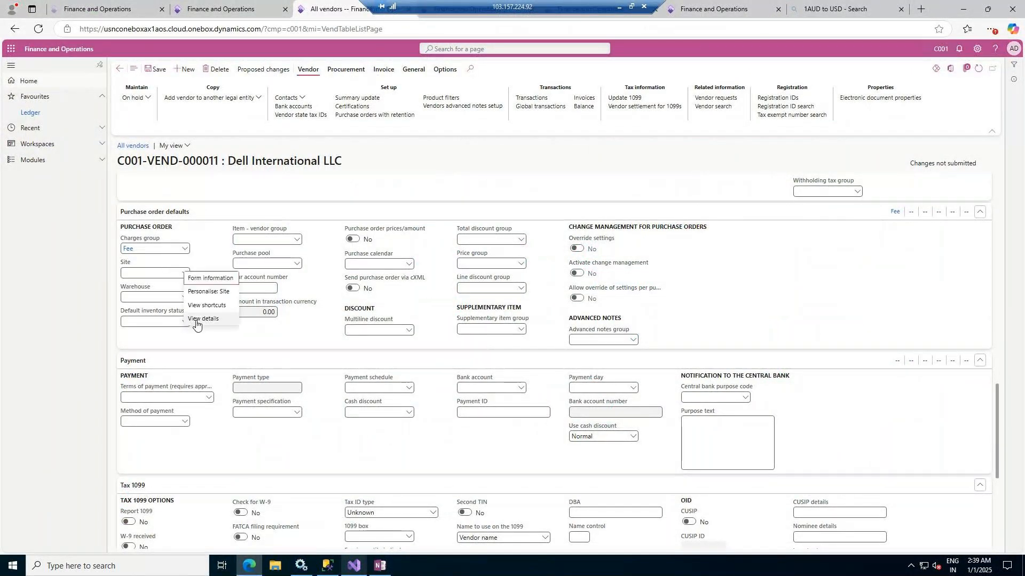
pyautogui.click(45, 160)
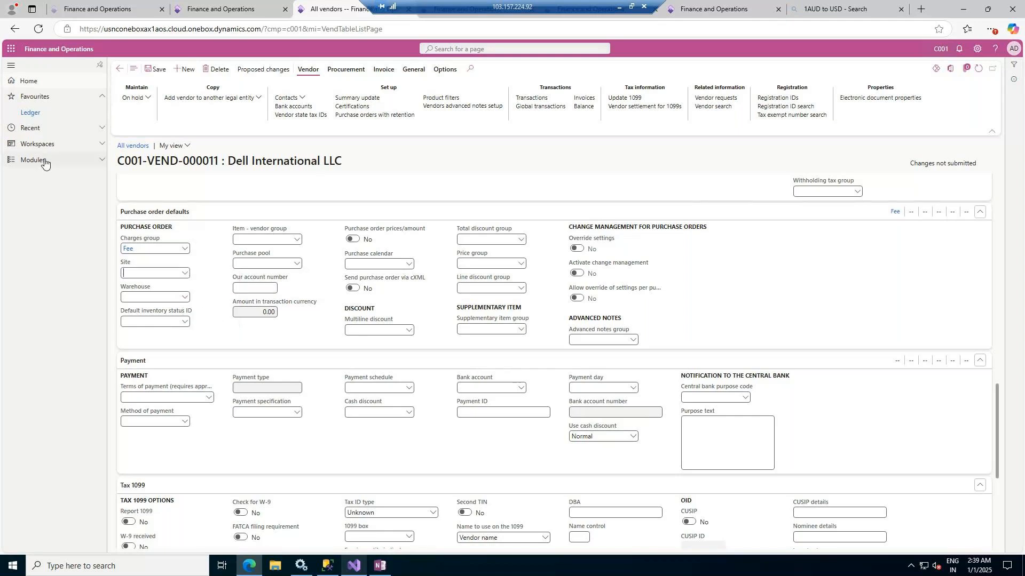
pyautogui.click(44, 162)
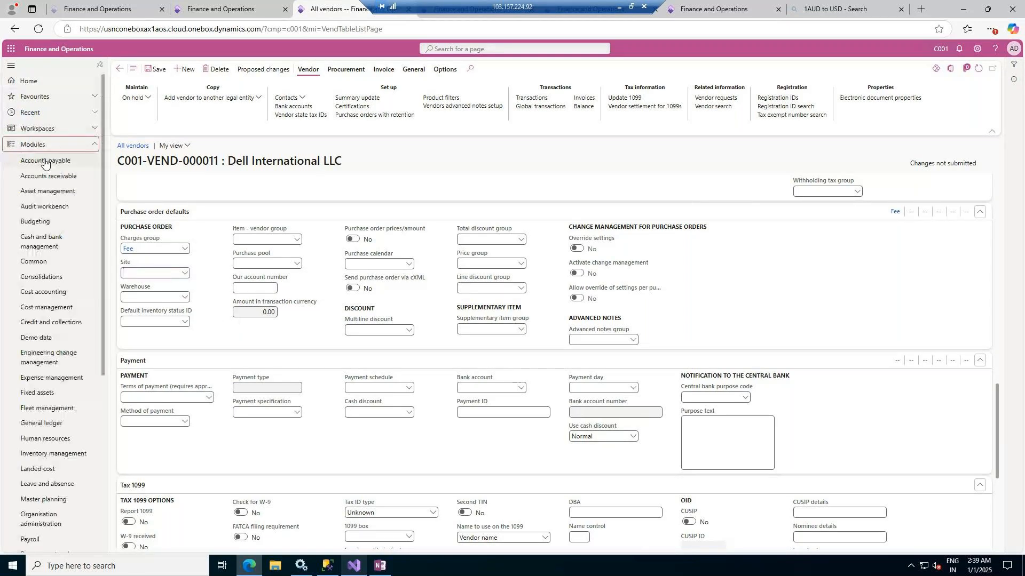
pyautogui.scroll(-5, 62, 442)
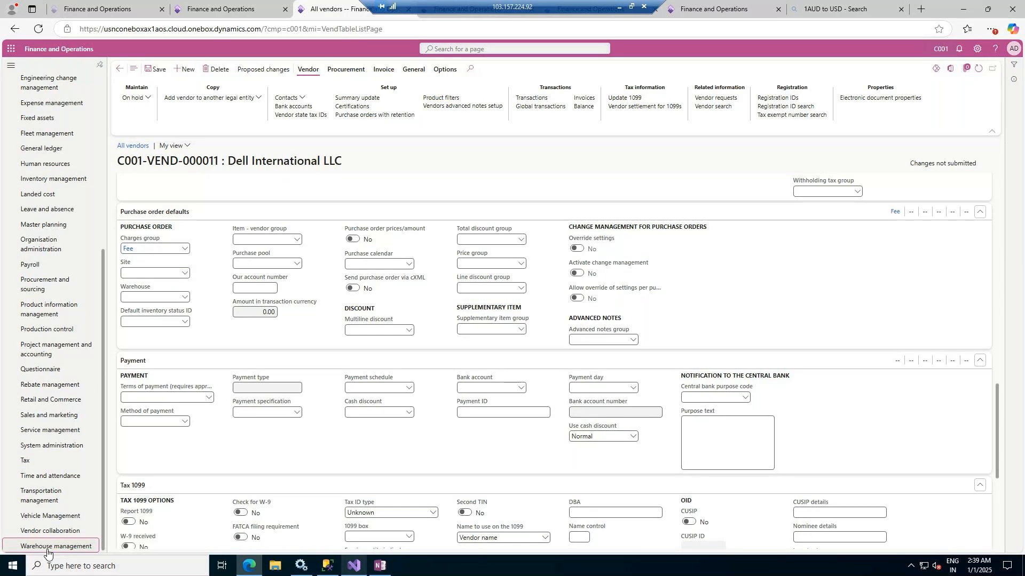
pyautogui.click(47, 548)
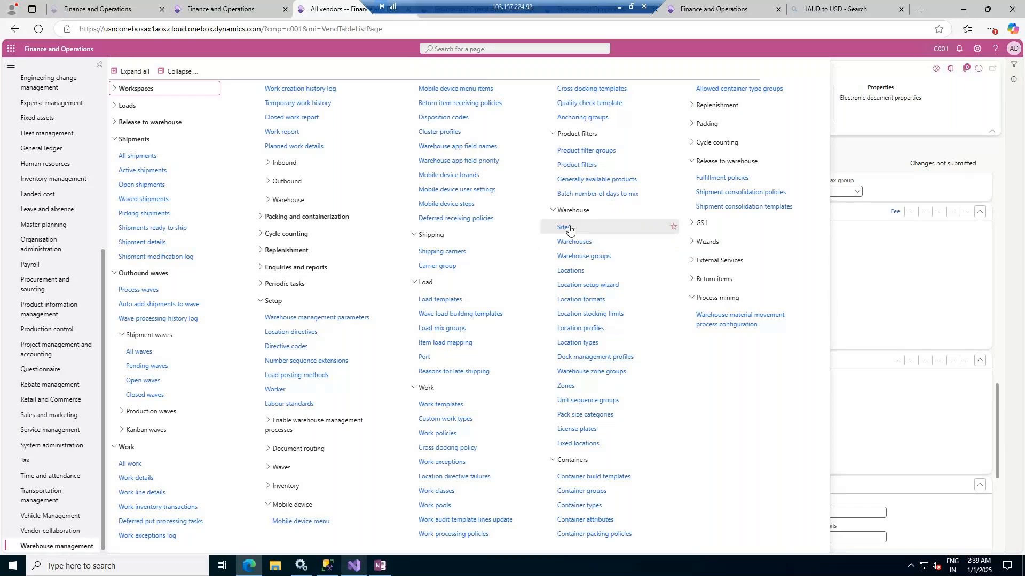
pyautogui.click(866, 152)
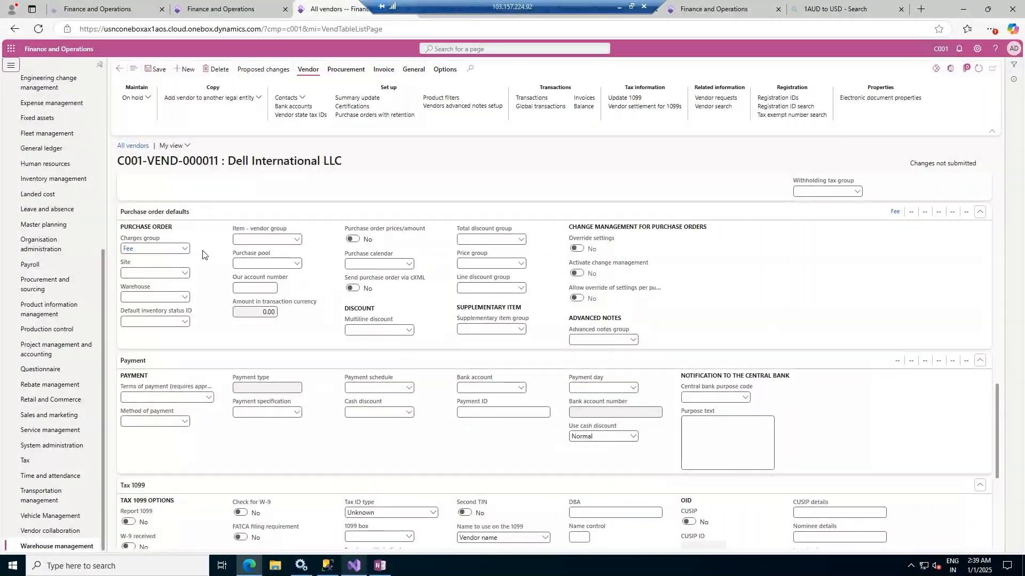
# Go to the Sites page from the vendor's Site field and add a site S1 named Site 1 - New Delhi
pyautogui.rightClick(184, 272)
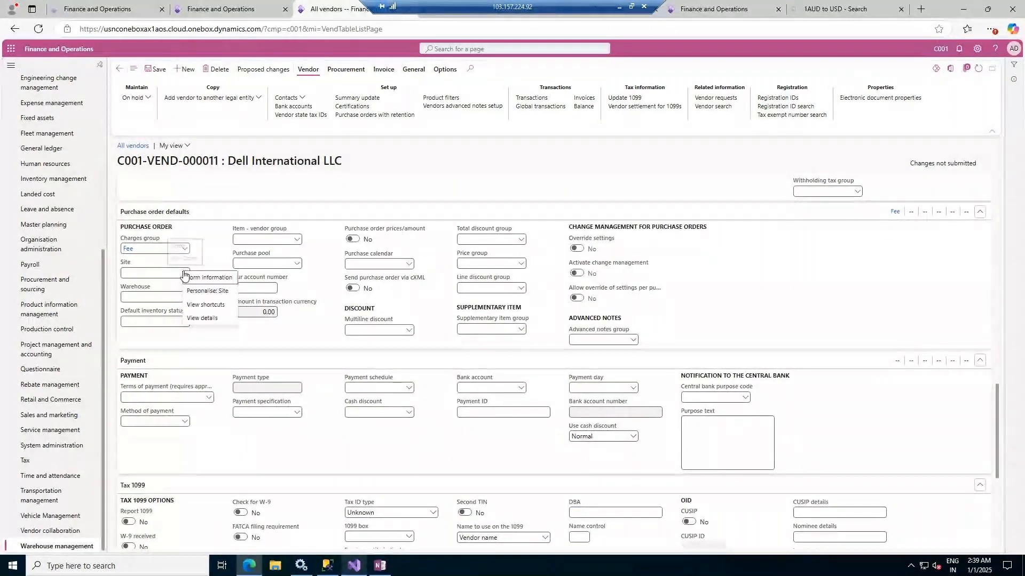
pyautogui.click(198, 320)
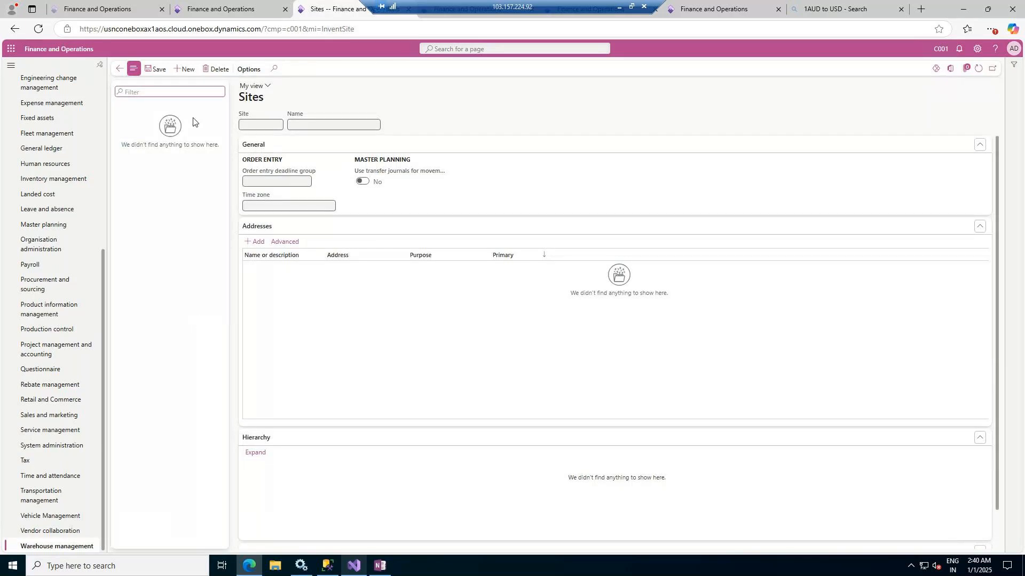
pyautogui.click(181, 69)
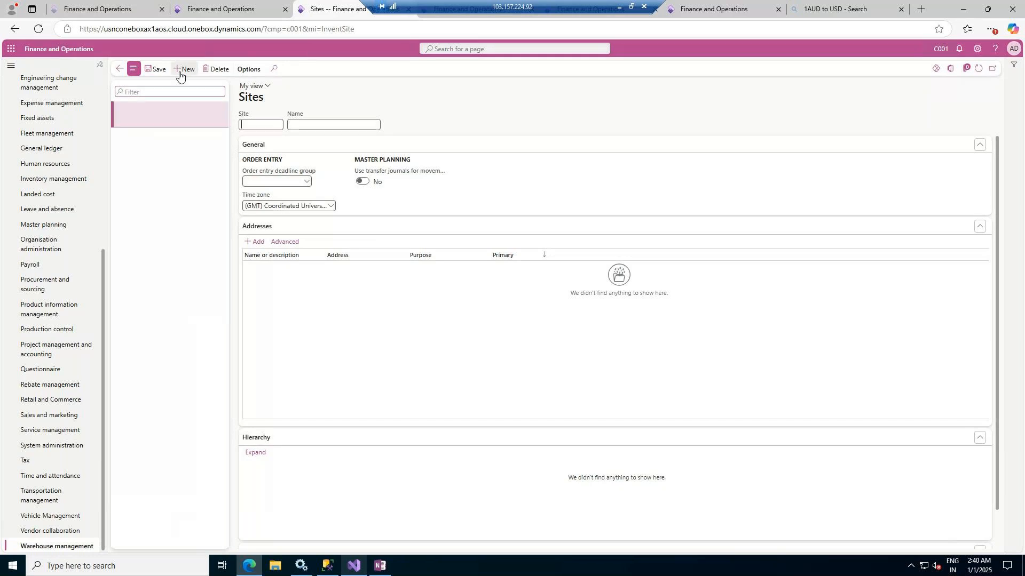
pyautogui.write('S1')
pyautogui.press('Tab')
pyautogui.write('Site 1 - New Delhi')
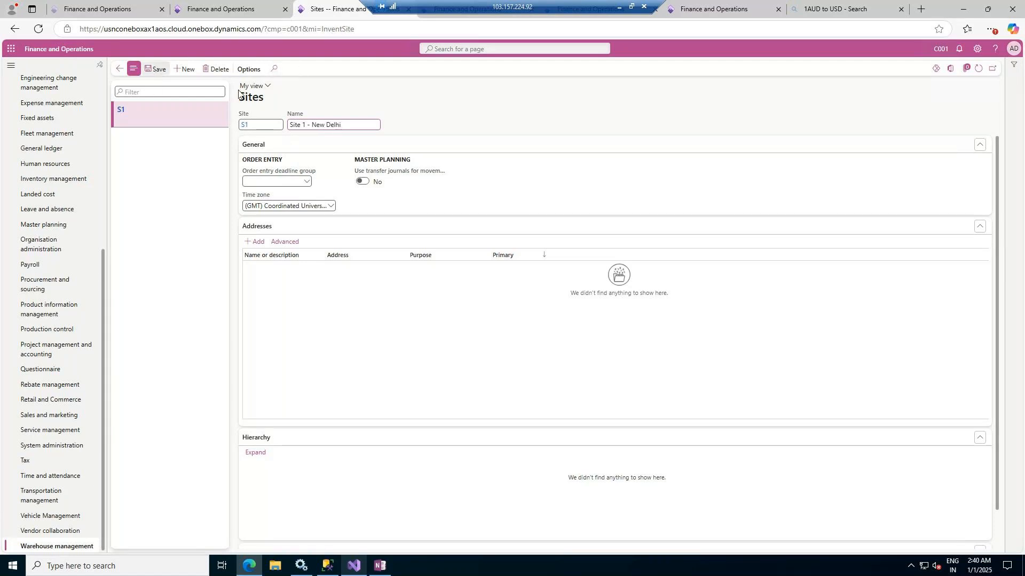
# Change the name of site S1 to Site 1 - USA and save the site
pyautogui.moveTo(356, 125); pyautogui.dragTo(312, 126)
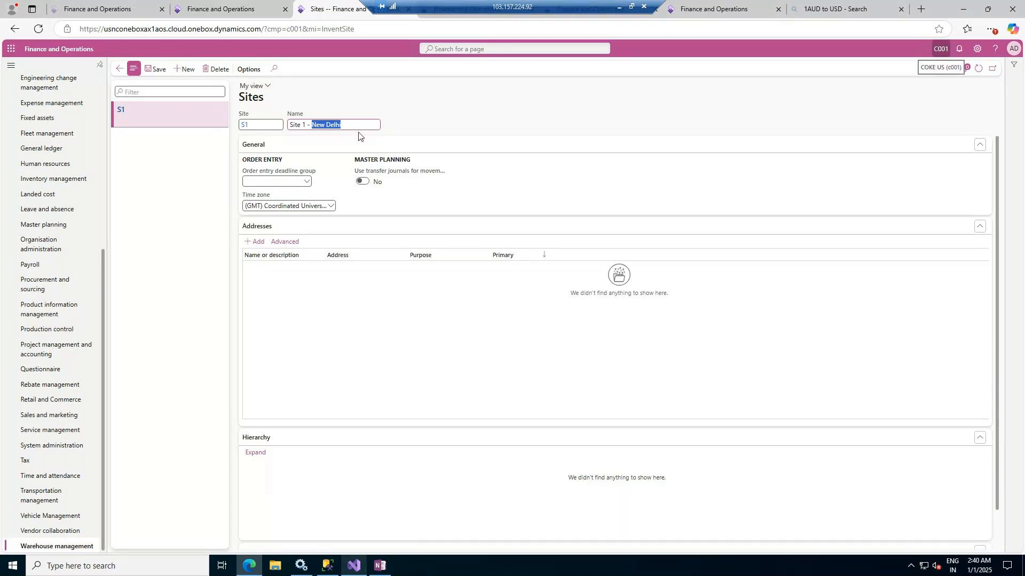
pyautogui.press('BackSpace')
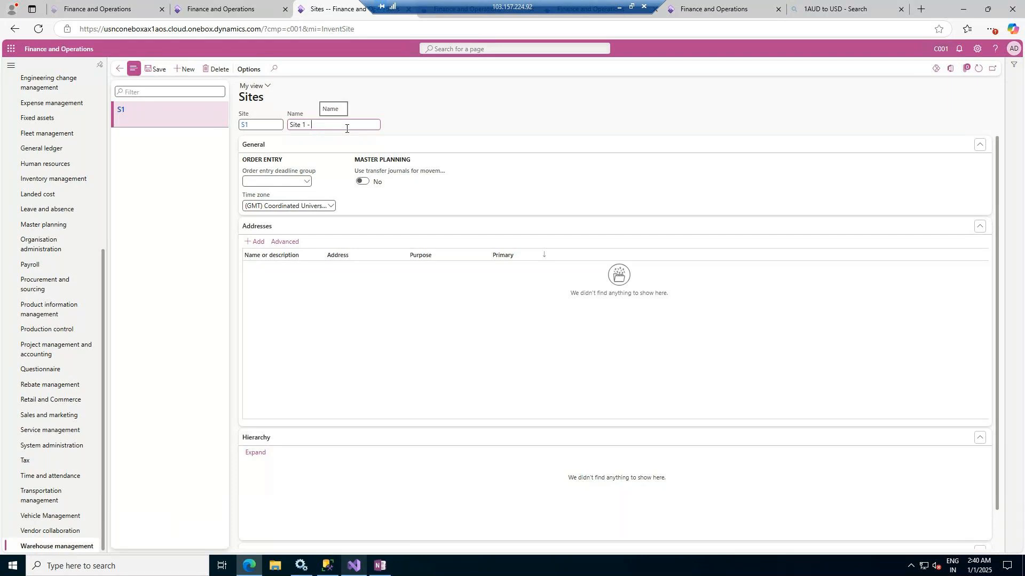
pyautogui.write('USA')
pyautogui.click(160, 71)
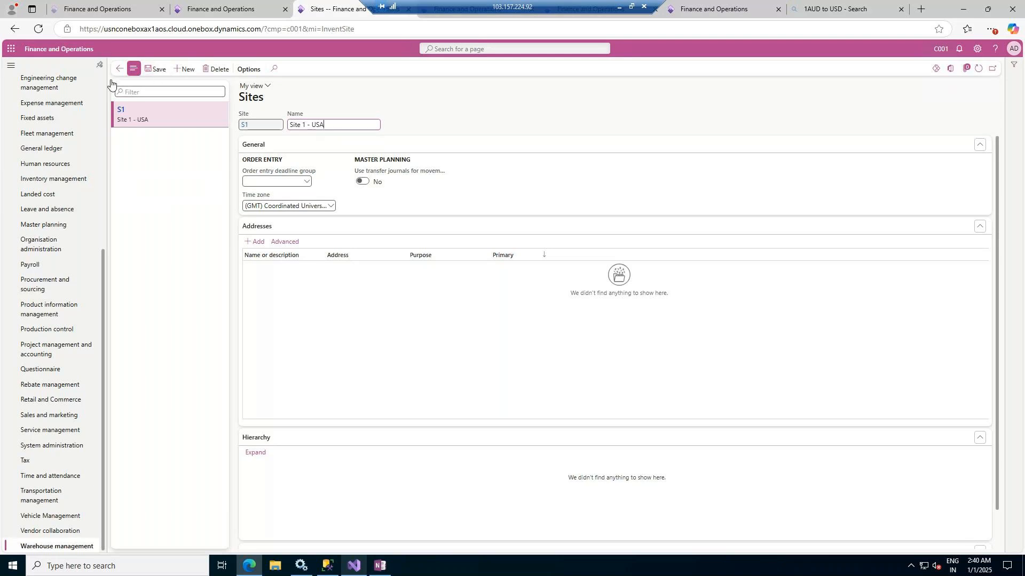
# Return to the Dell International LLC vendor and set Site in its Purchase order defaults to S1
pyautogui.click(119, 70)
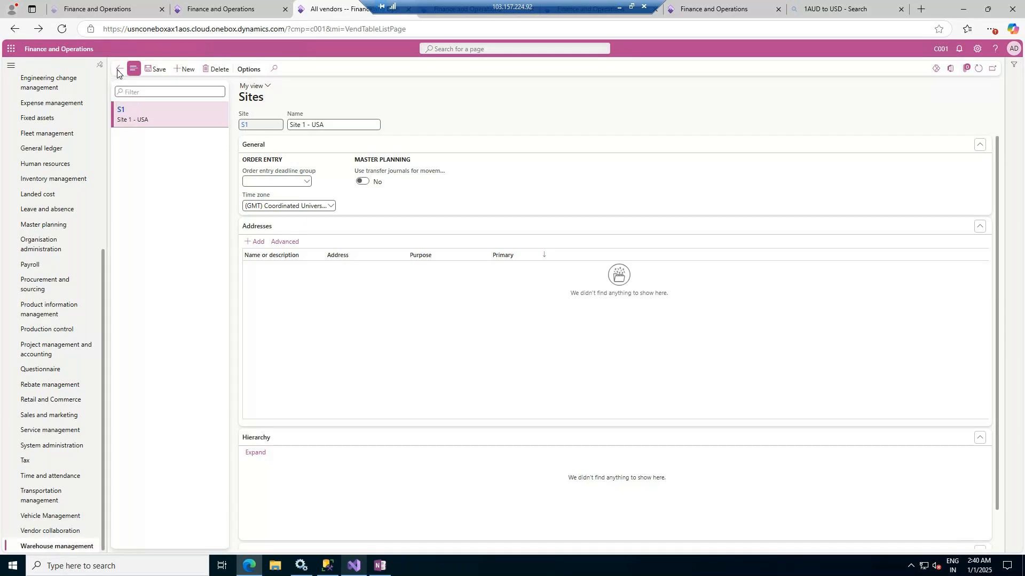
pyautogui.click(119, 71)
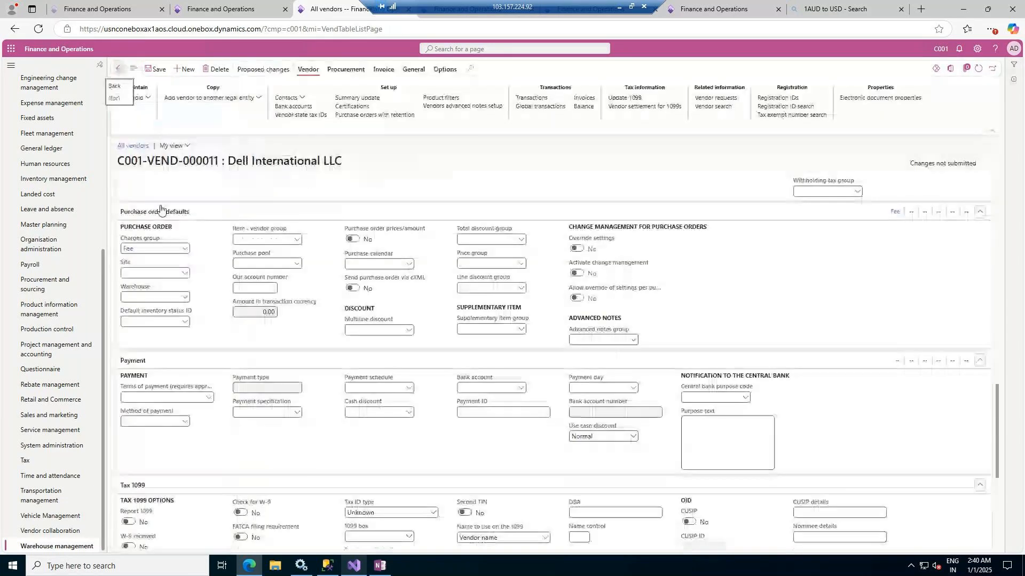
pyautogui.click(185, 274)
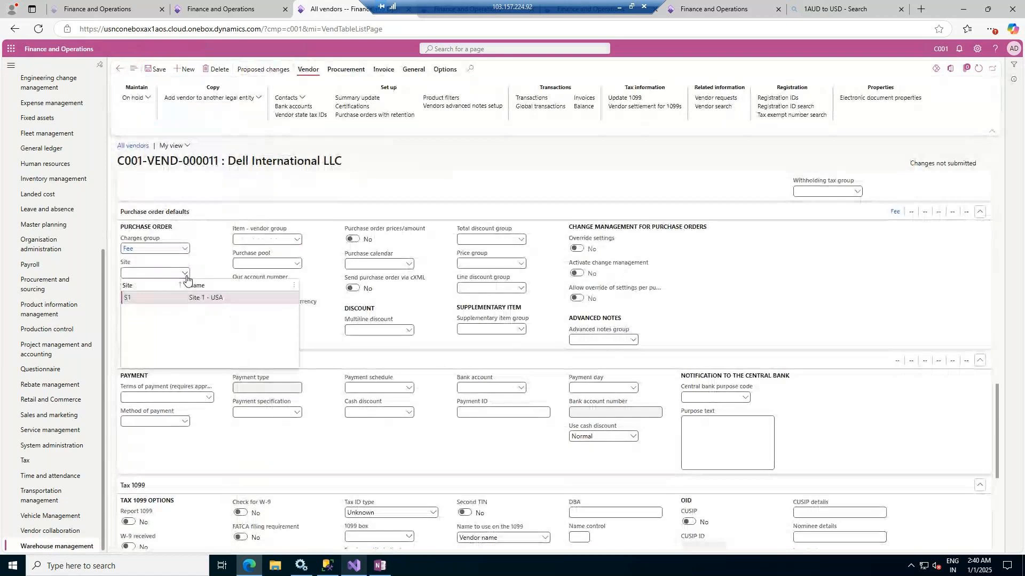
pyautogui.click(208, 299)
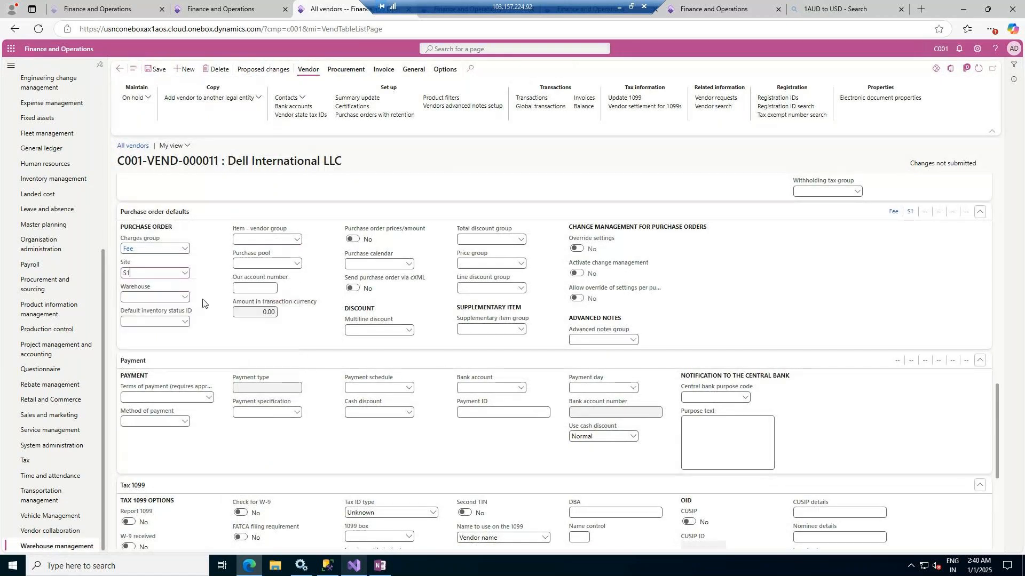
# Go to the Warehouses page from the vendor's Warehouse field and add a warehouse W1 named W1 - New Jersey
pyautogui.rightClick(184, 298)
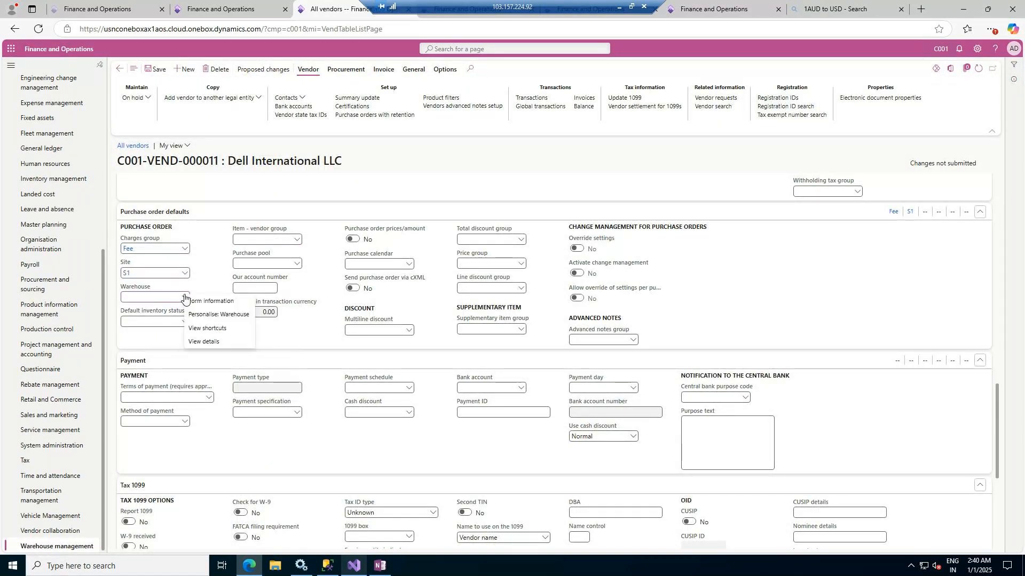
pyautogui.click(201, 341)
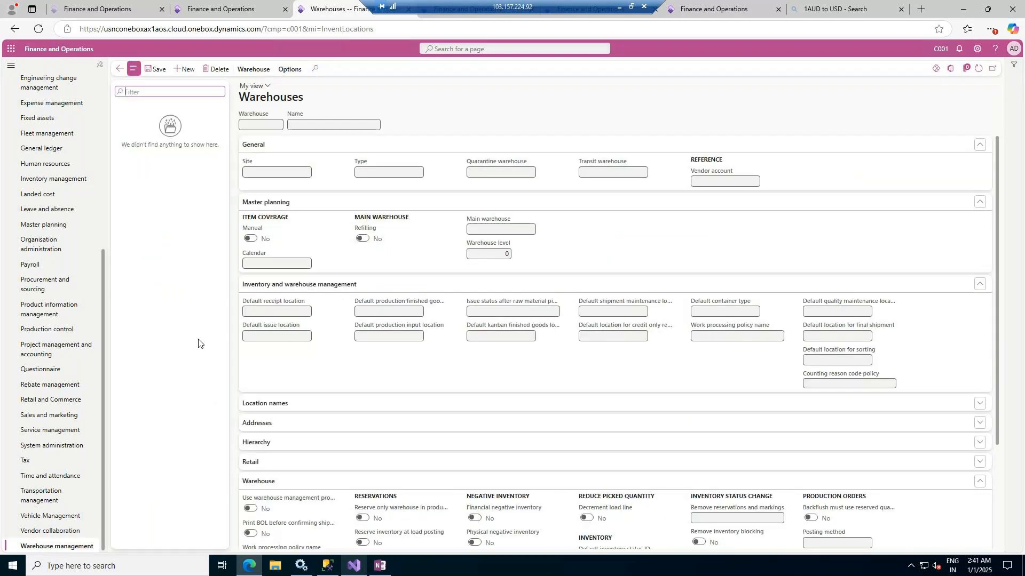
pyautogui.click(186, 69)
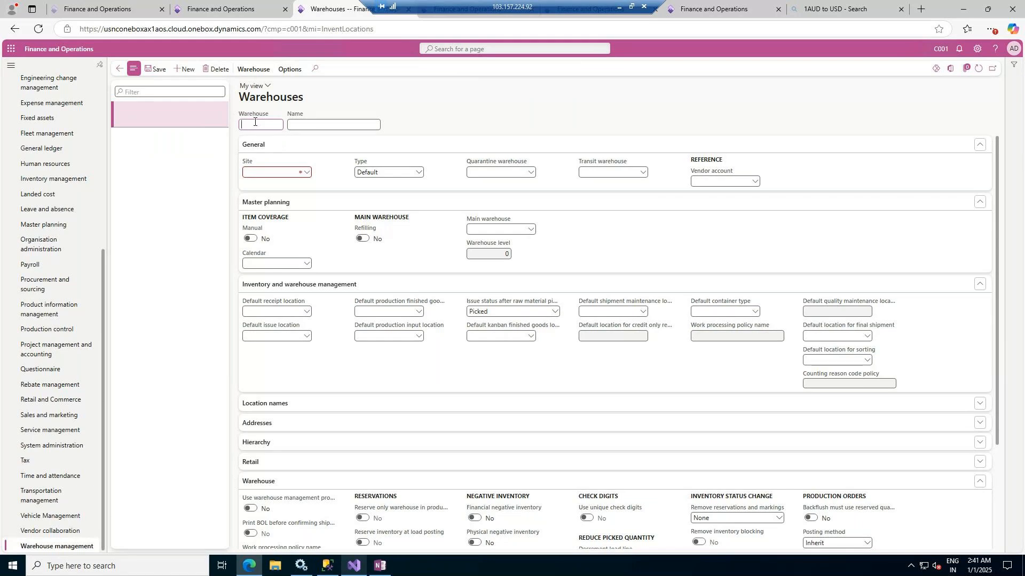
pyautogui.write('W1')
pyautogui.press('Tab')
pyautogui.write('W1 - New Jersey')
# Change the name of warehouse W1 to W1 - New York
pyautogui.doubleClick(323, 124)
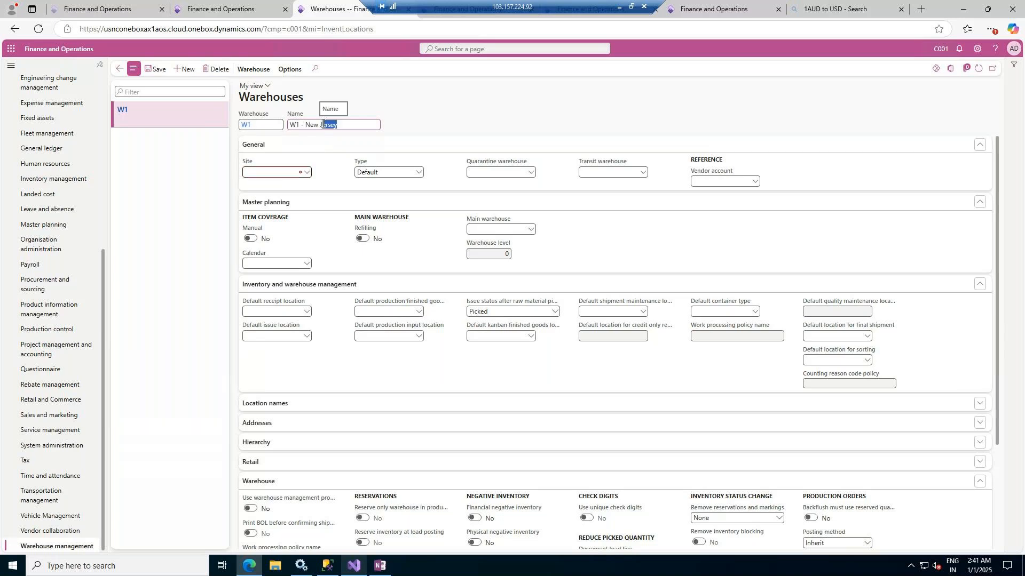
pyautogui.write('York')
# Assign warehouse W1 to site S1 and expand its Hierarchy section
pyautogui.click(306, 173)
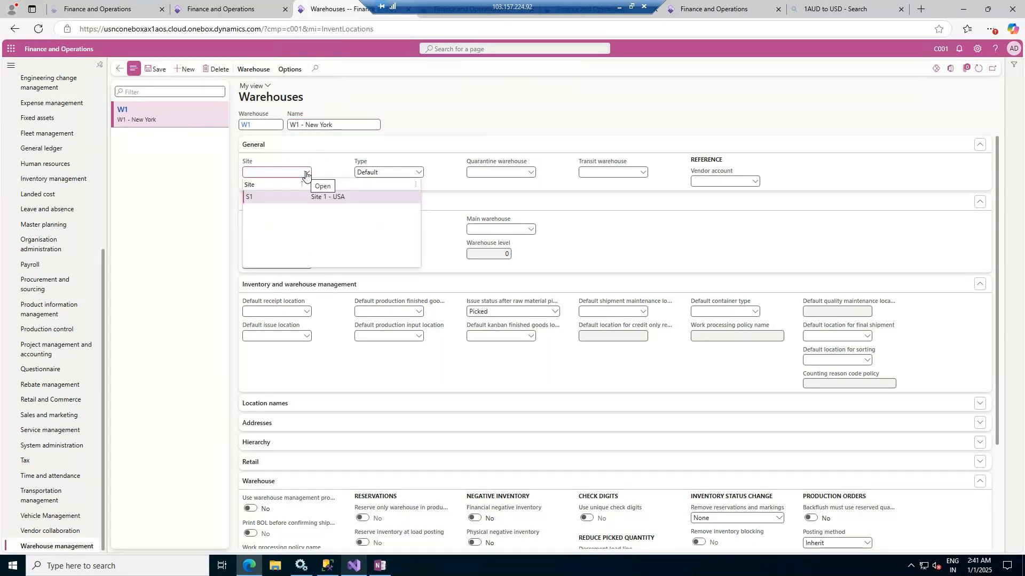
pyautogui.click(270, 196)
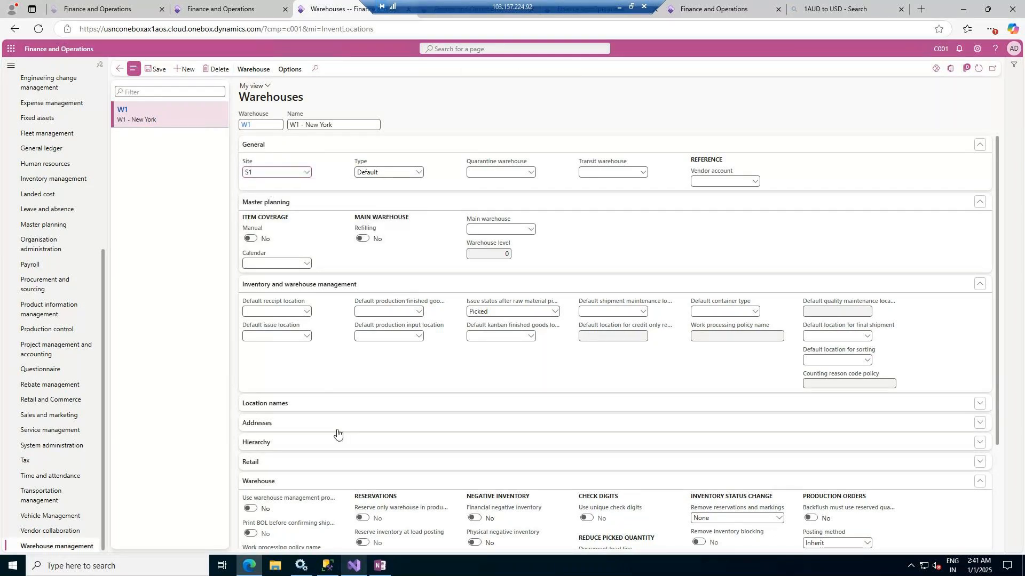
pyautogui.click(307, 450)
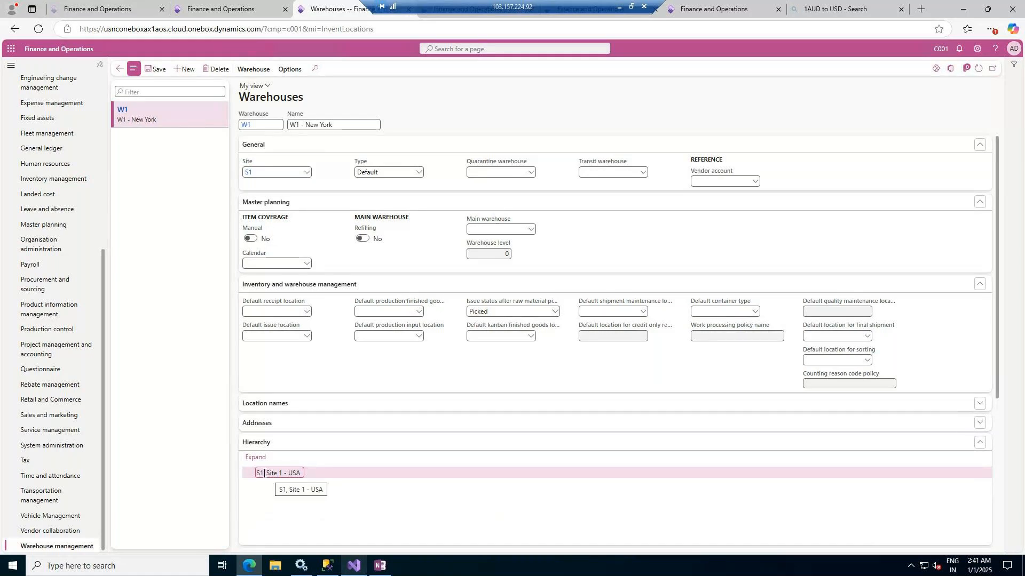
# Create and save a warehouse W2 named W2 - Texas under site S1
pyautogui.click(182, 71)
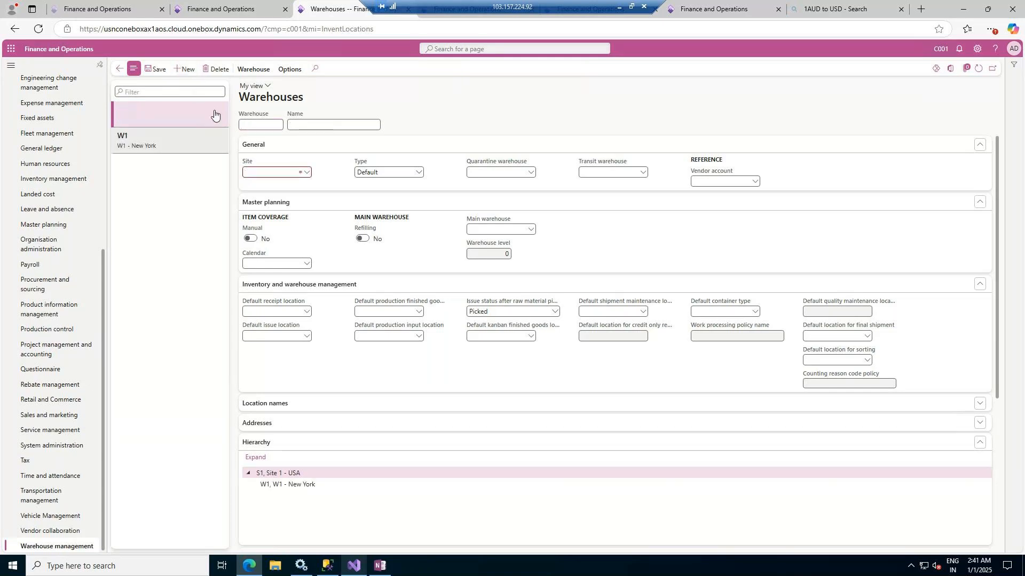
pyautogui.write('W2')
pyautogui.press('Tab')
pyautogui.write('W2')
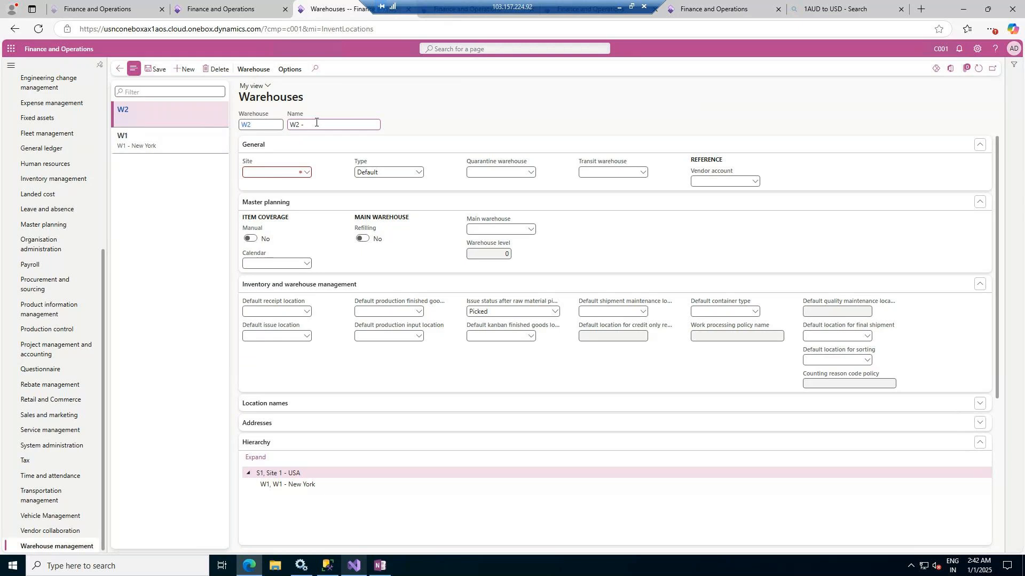
pyautogui.write('Texas')
pyautogui.click(307, 173)
pyautogui.click(149, 70)
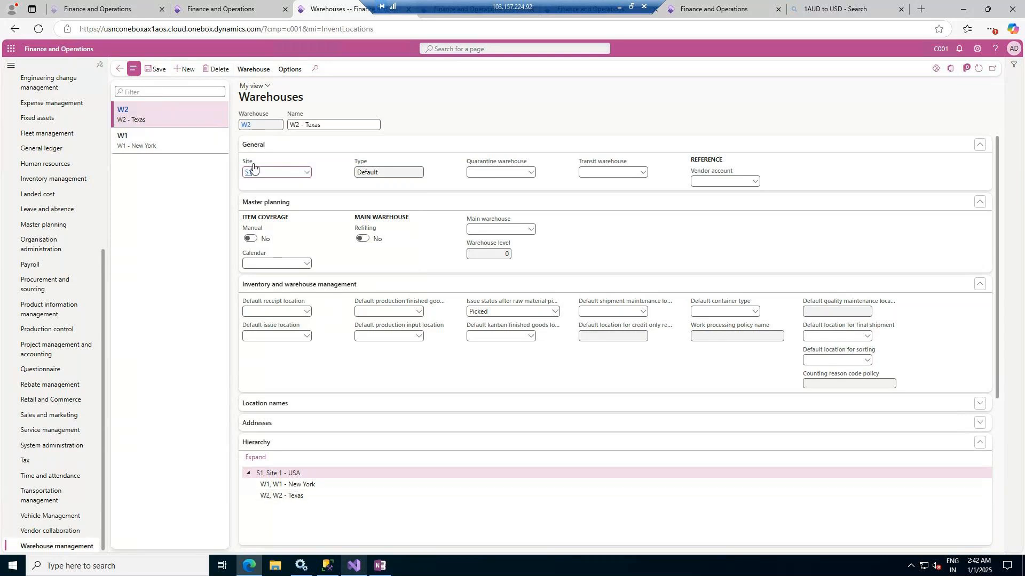
# Create and save a warehouse W3 named W3 - Dellas under site S1
pyautogui.click(186, 73)
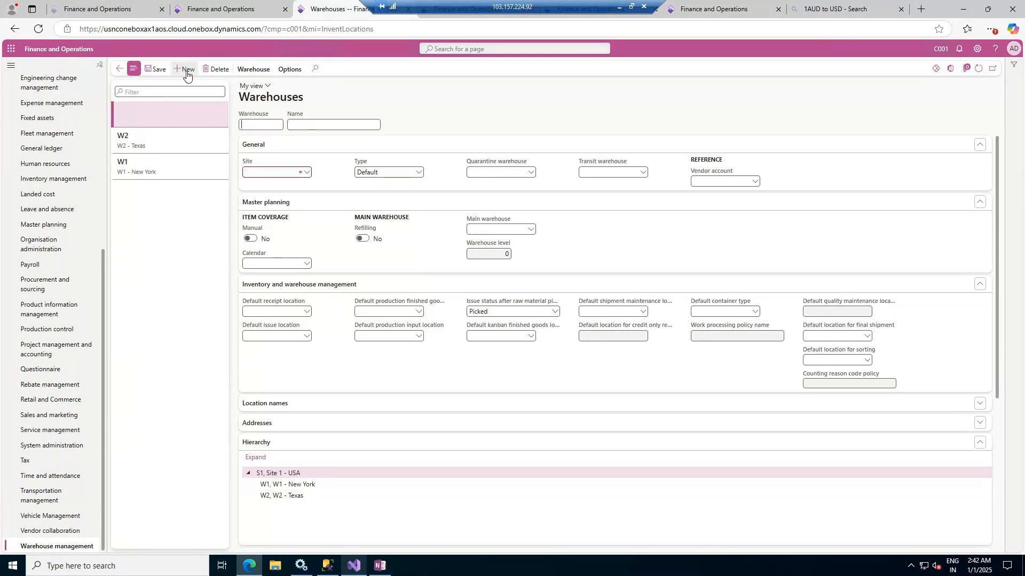
pyautogui.write('W3')
pyautogui.press('Tab')
pyautogui.write('W3 - Dellas')
pyautogui.click(307, 173)
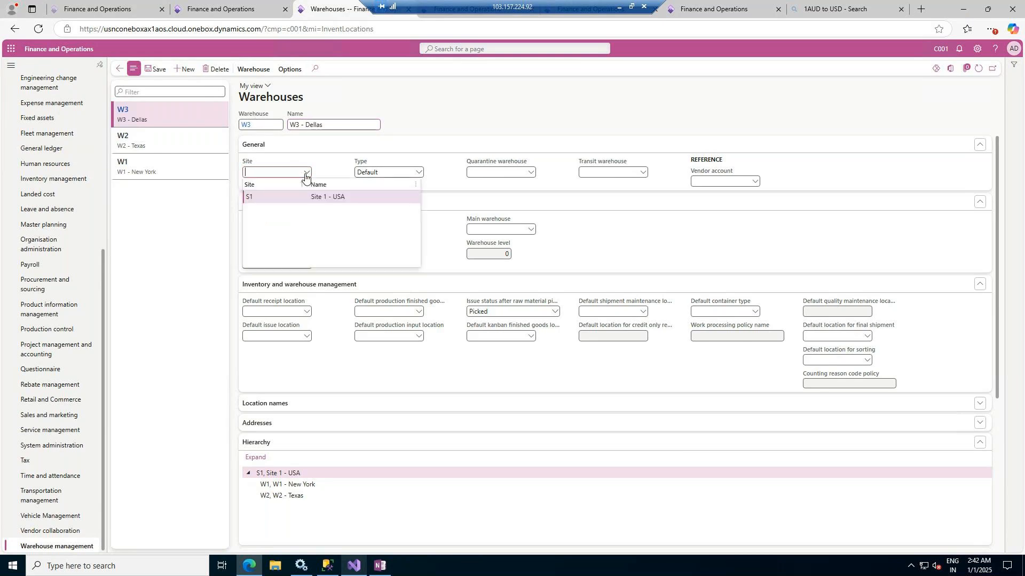
pyautogui.click(316, 199)
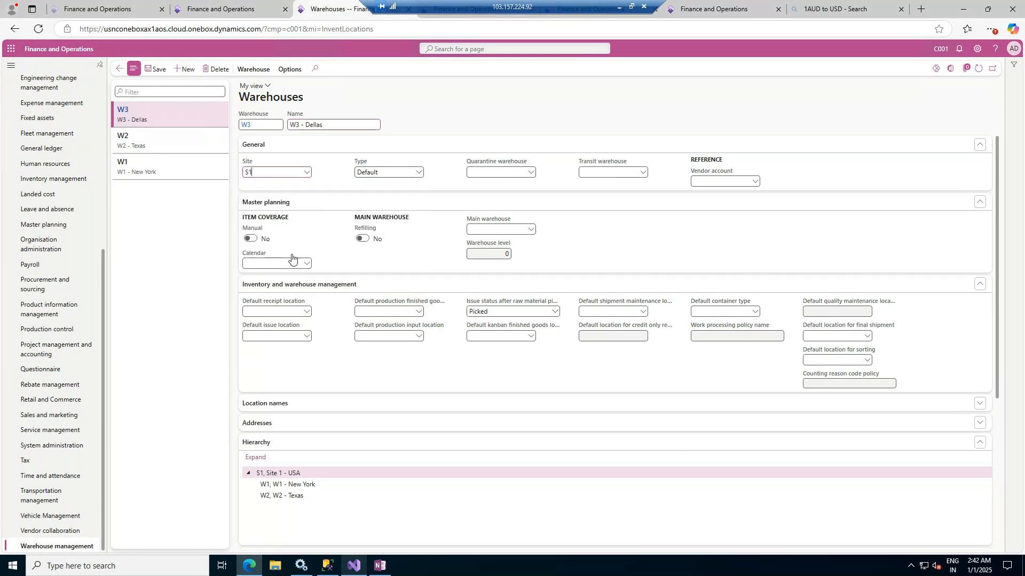
pyautogui.click(152, 73)
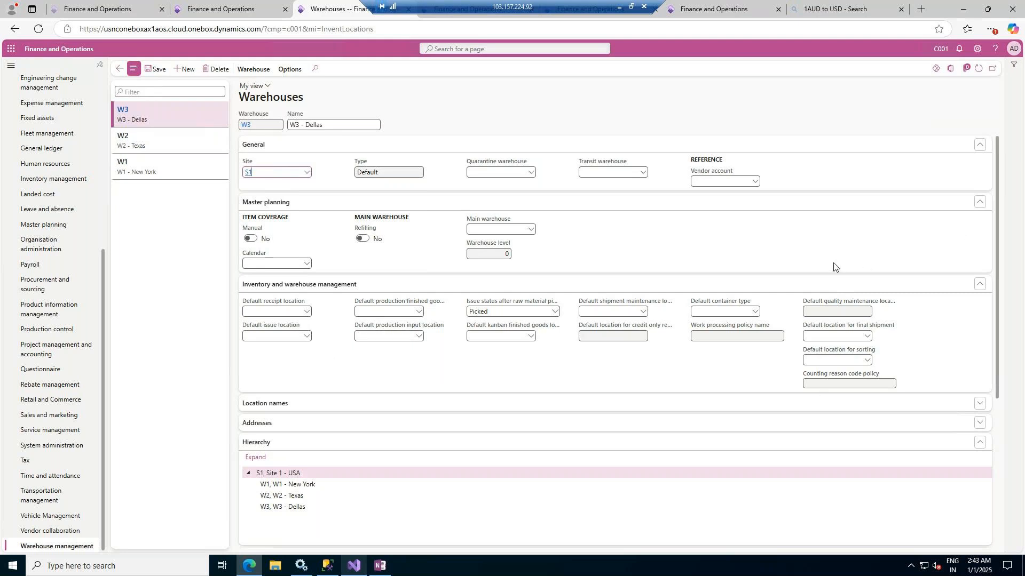
# Look over the remaining settings of warehouse W3 and return to the Dell International LLC vendor record
pyautogui.scroll(-2, 834, 267)
pyautogui.scroll(-2, 834, 266)
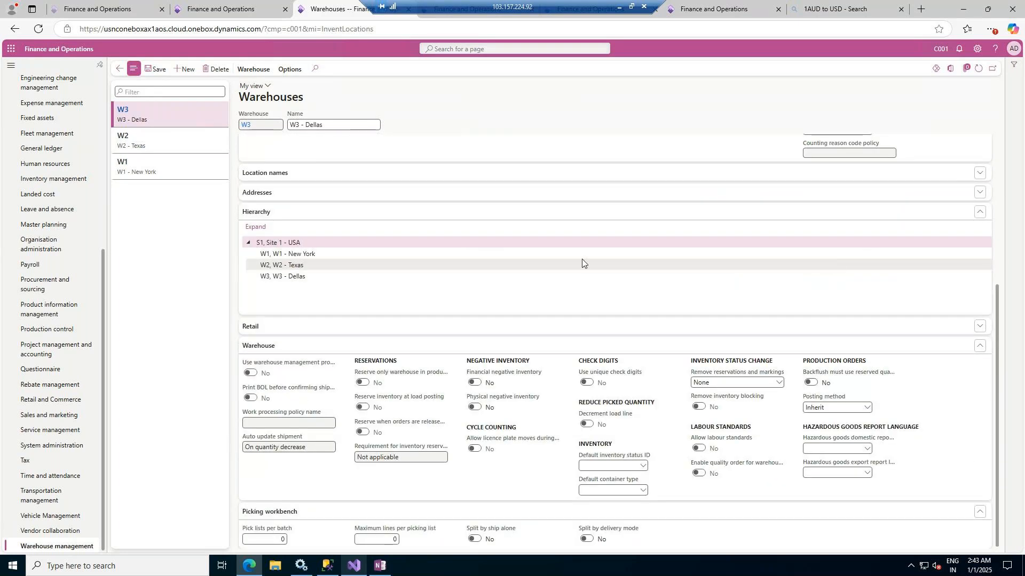
pyautogui.scroll(4, 366, 313)
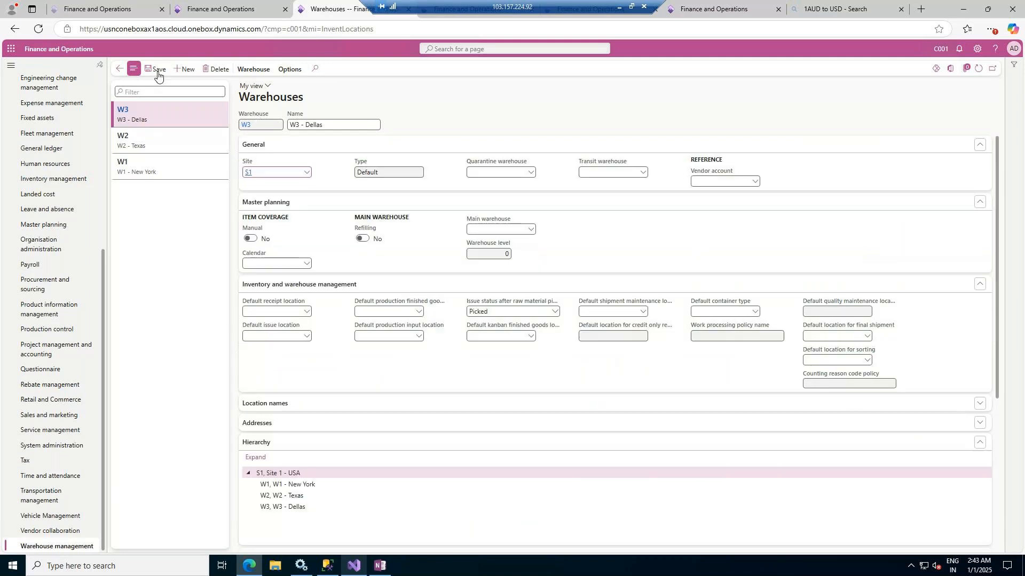
pyautogui.click(119, 70)
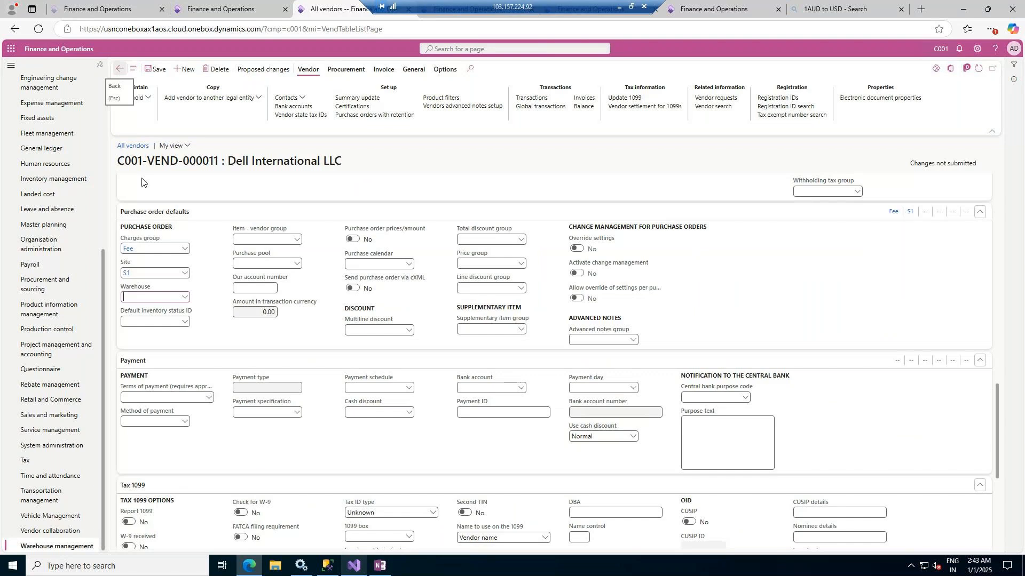
# Set the Dell International LLC vendor's default purchase order warehouse to W2
pyautogui.click(183, 297)
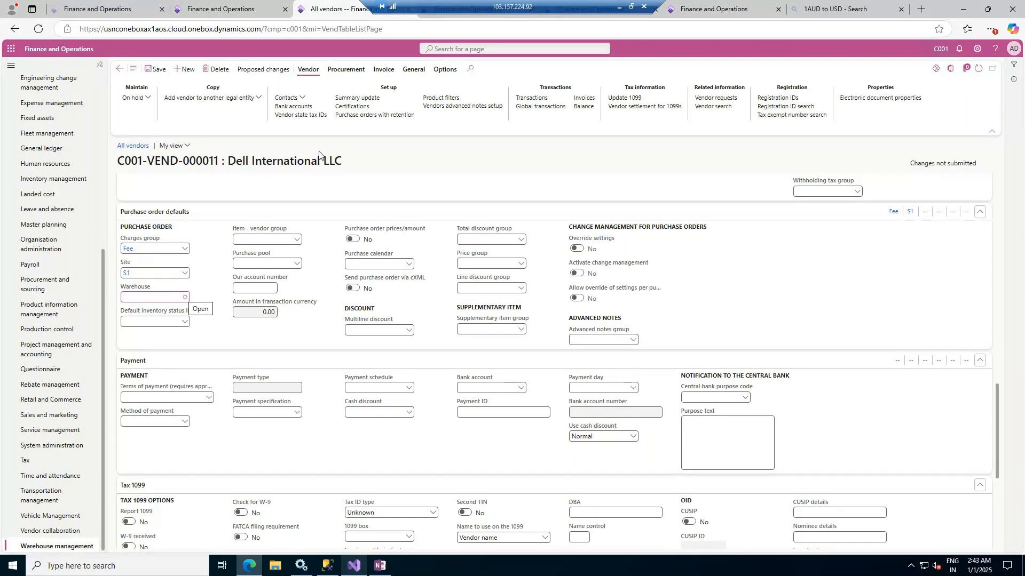
pyautogui.click(186, 298)
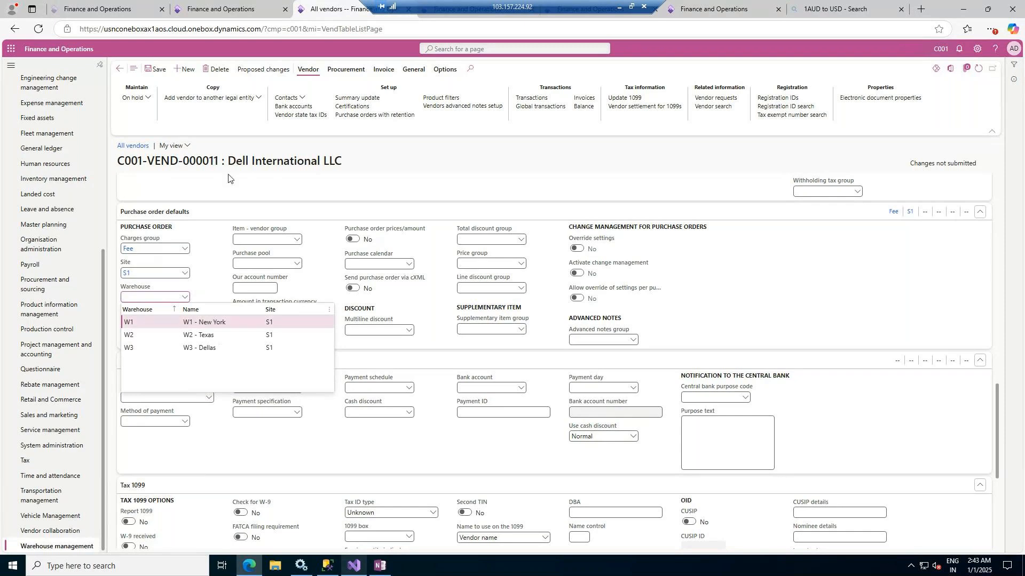
pyautogui.click(199, 336)
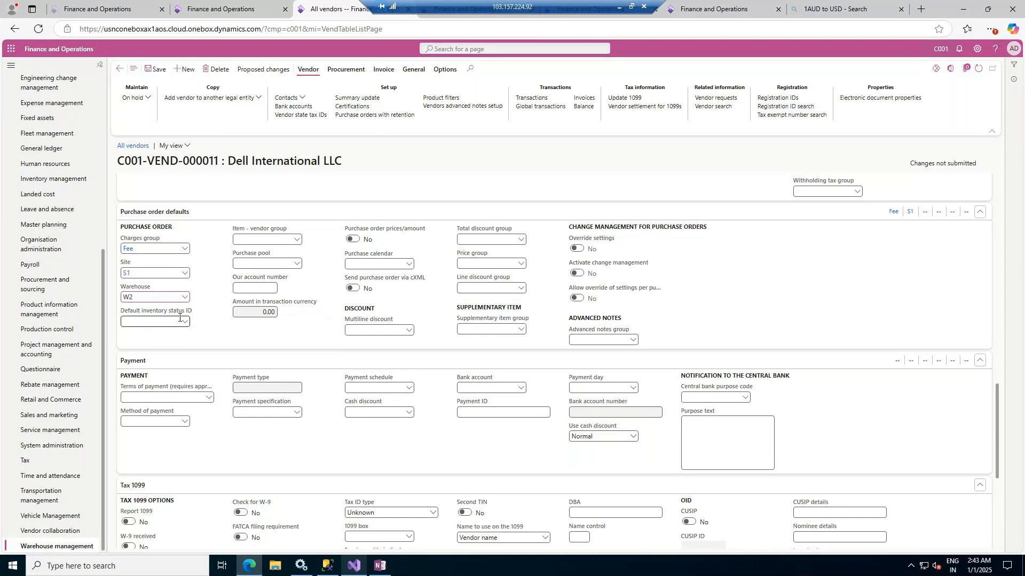
# Check the available choices for the item - vendor group and purchase pool in the purchase order defaults
pyautogui.click(297, 240)
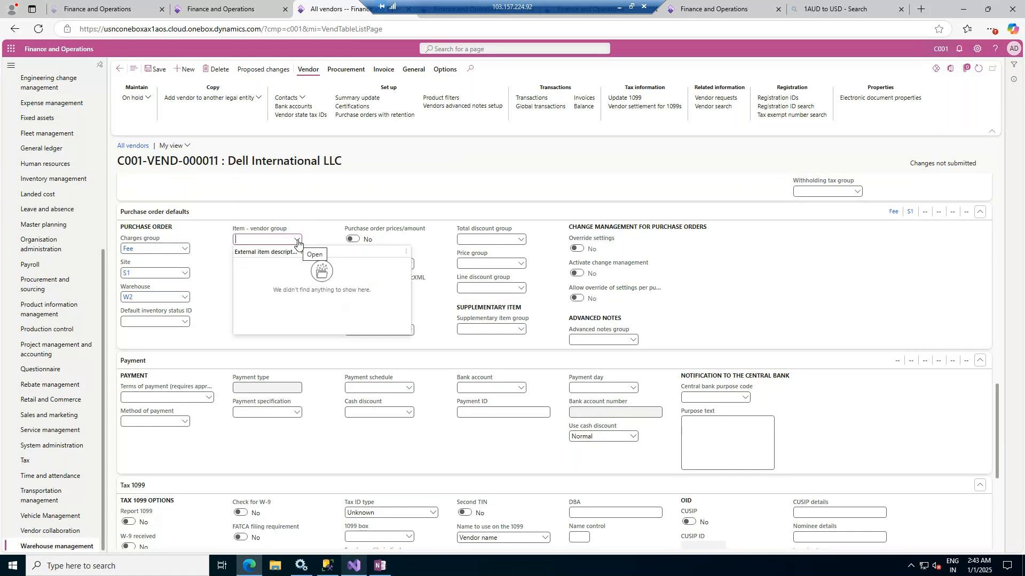
pyautogui.click(297, 242)
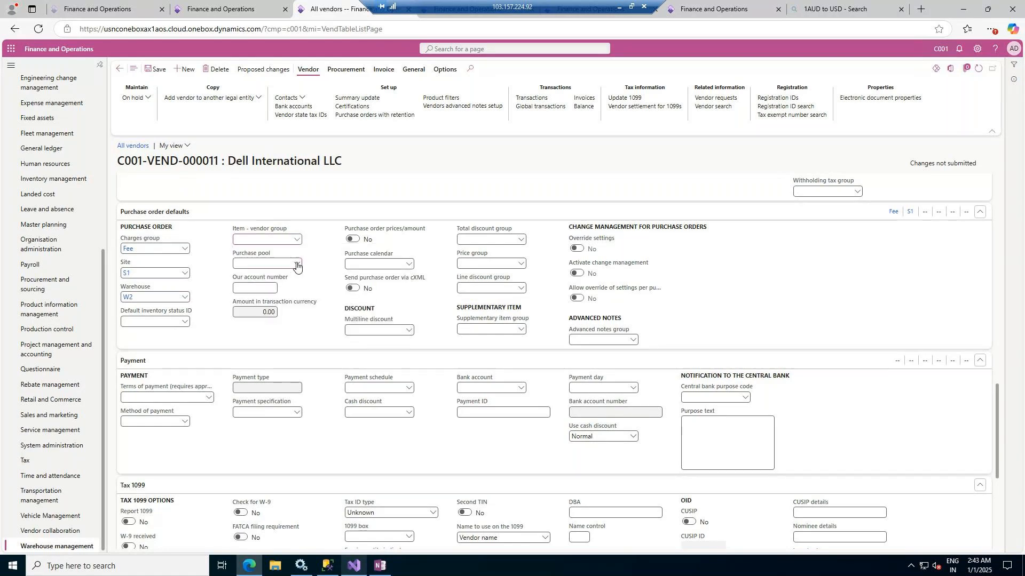
pyautogui.click(297, 264)
pyautogui.click(297, 264)
# Enter V001 as the Our account number value in the vendor's purchase order defaults
pyautogui.click(266, 289)
pyautogui.write('V001')
pyautogui.press('Tab')
pyautogui.click(327, 263)
# Look through the remaining purchase order defaults and check the available terms of payment in the Payment section
pyautogui.scroll(-1, 422, 310)
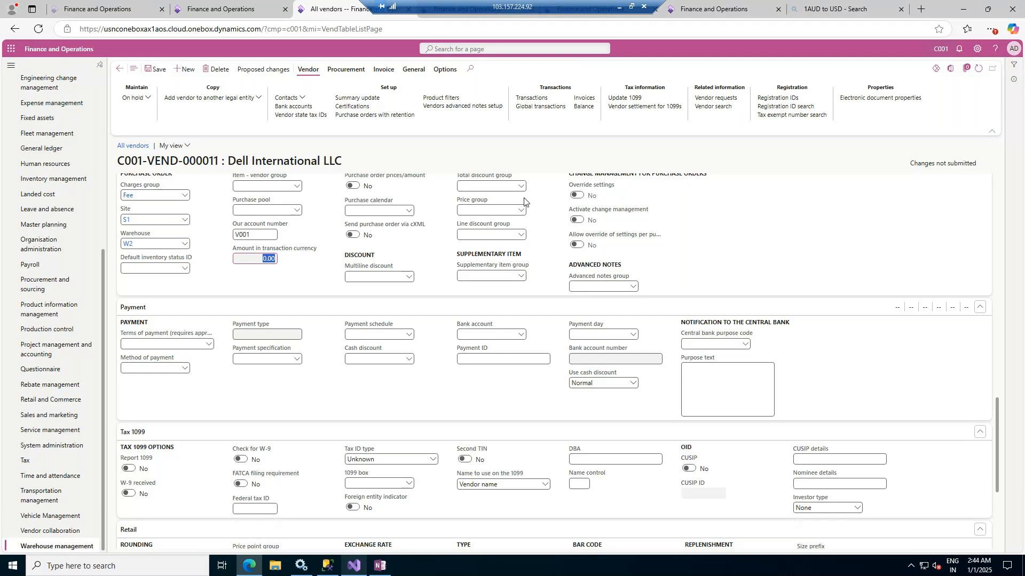
pyautogui.scroll(1, 519, 206)
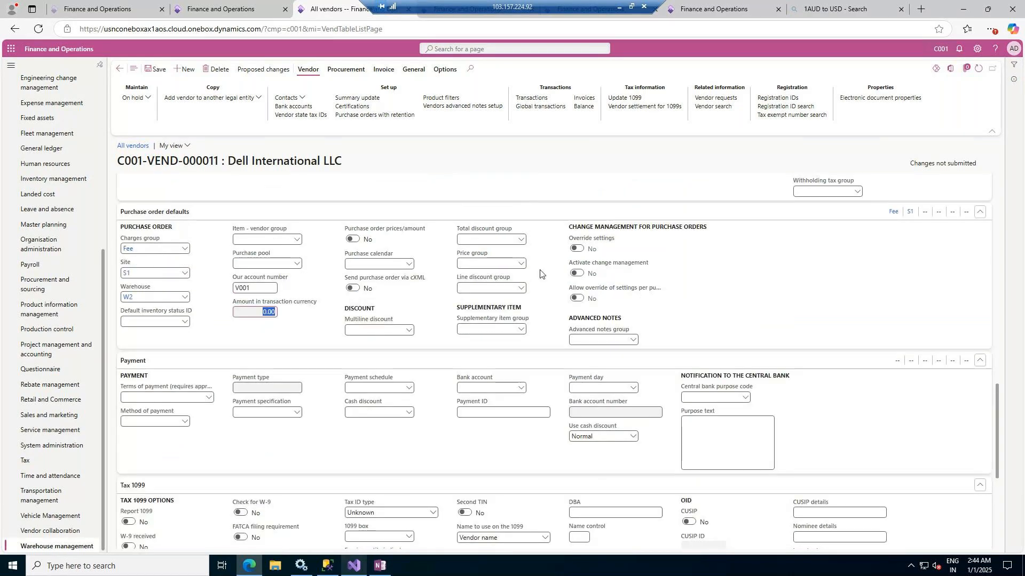
pyautogui.scroll(-1, 540, 274)
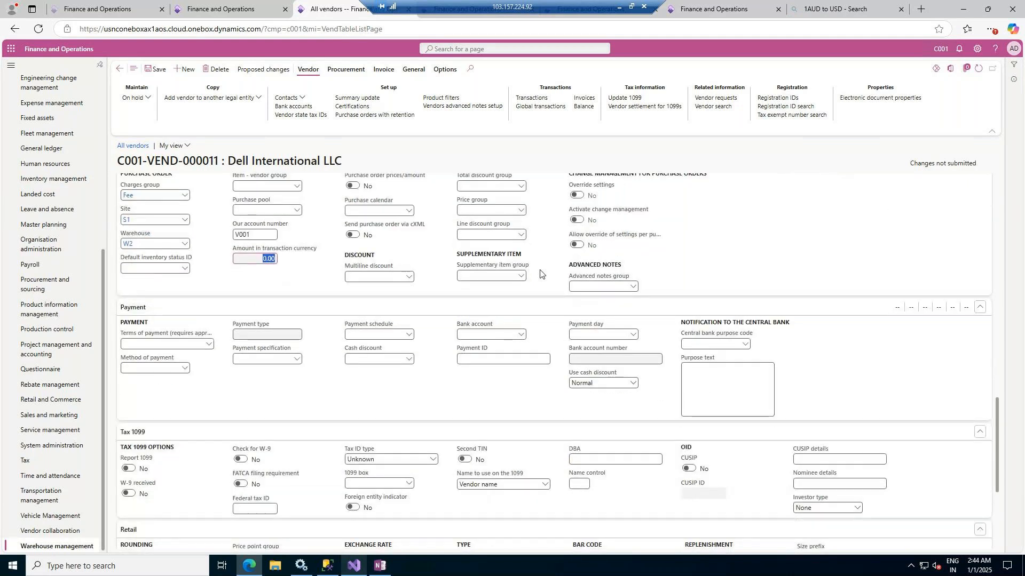
pyautogui.scroll(-1, 540, 274)
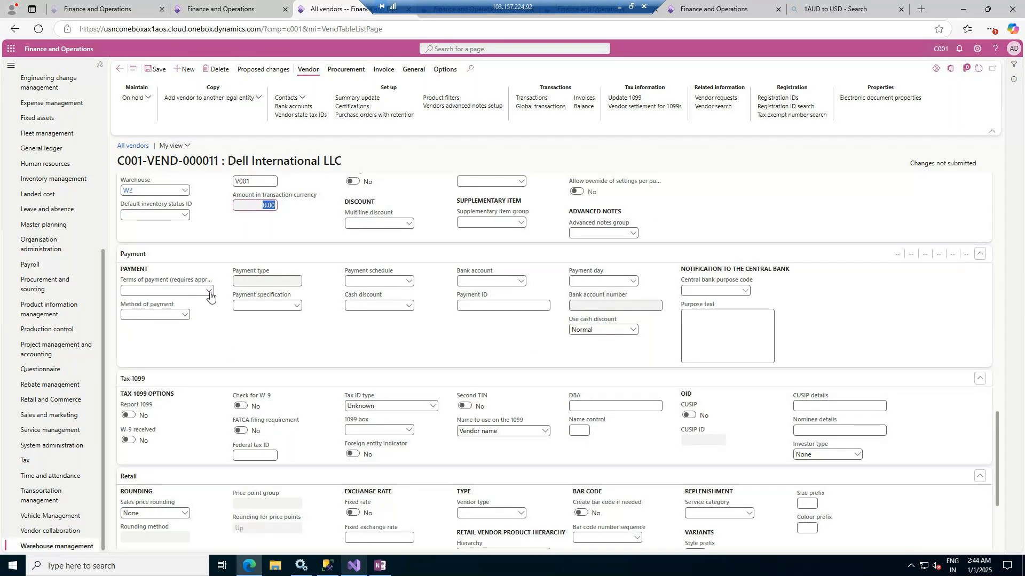
pyautogui.click(209, 291)
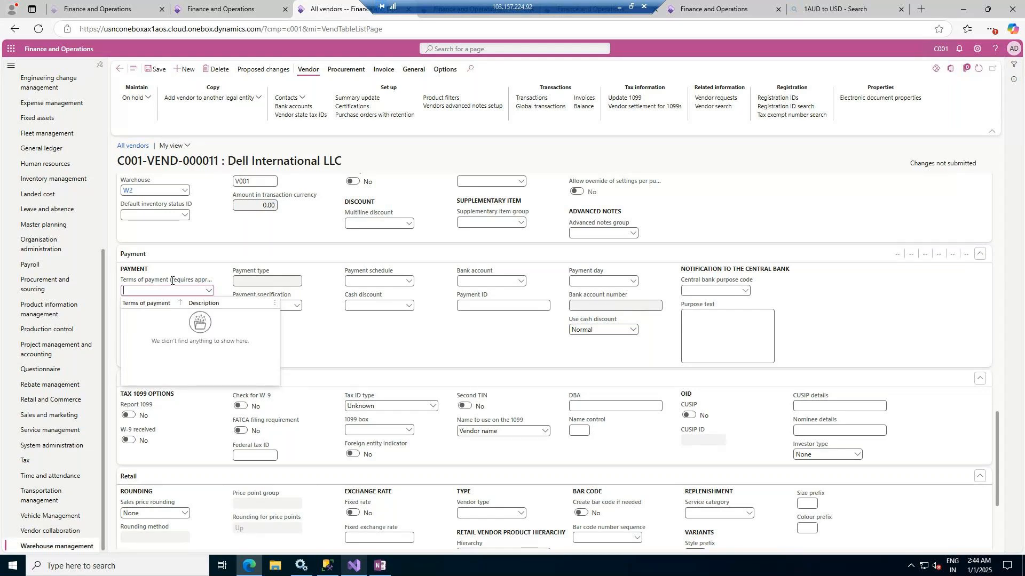
pyautogui.moveTo(173, 280); pyautogui.dragTo(173, 280)
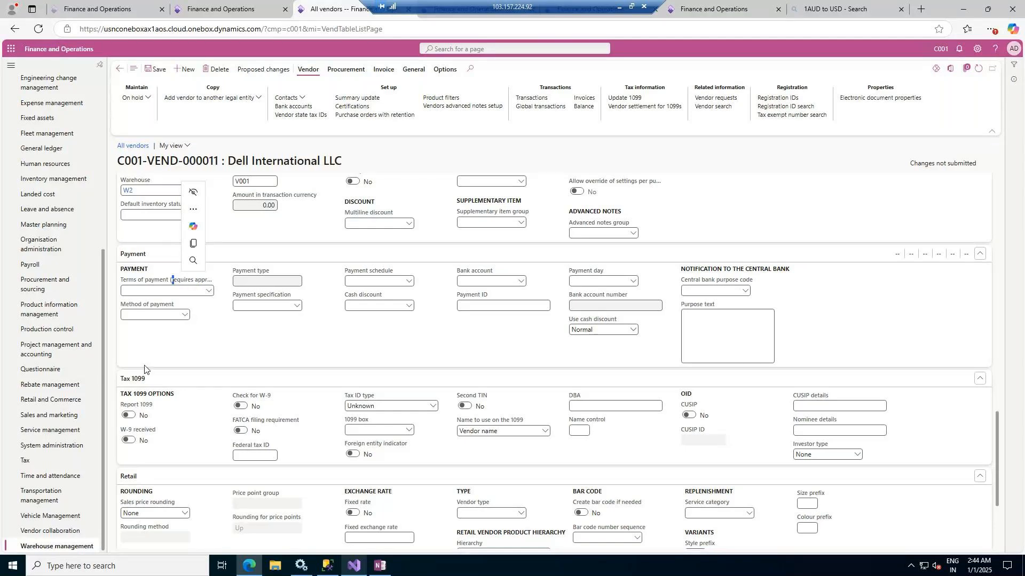
# Review the vendor's contact information, invoice and delivery, and purchase order default sections
pyautogui.scroll(6, 213, 360)
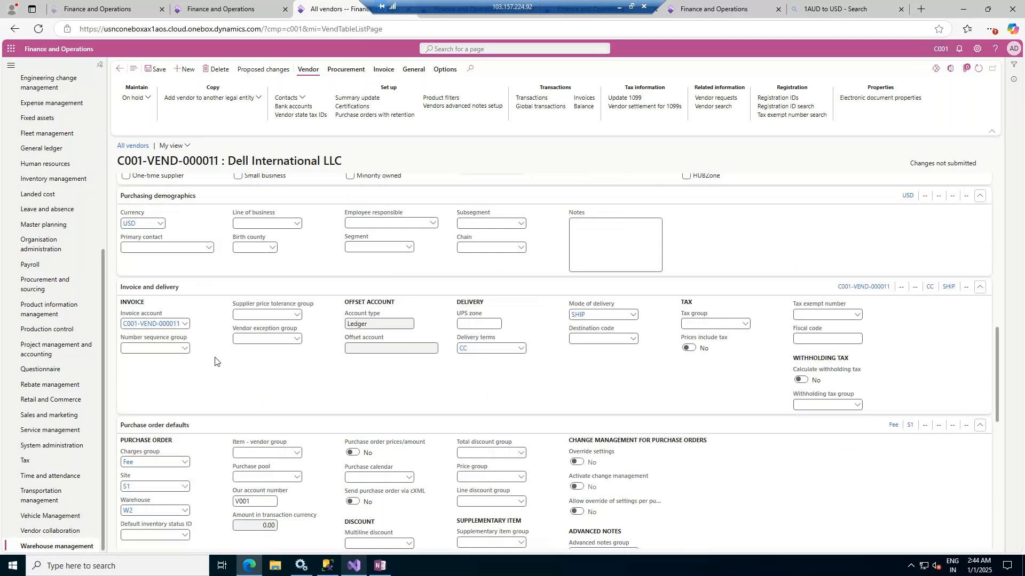
pyautogui.scroll(5, 214, 361)
pyautogui.click(420, 411)
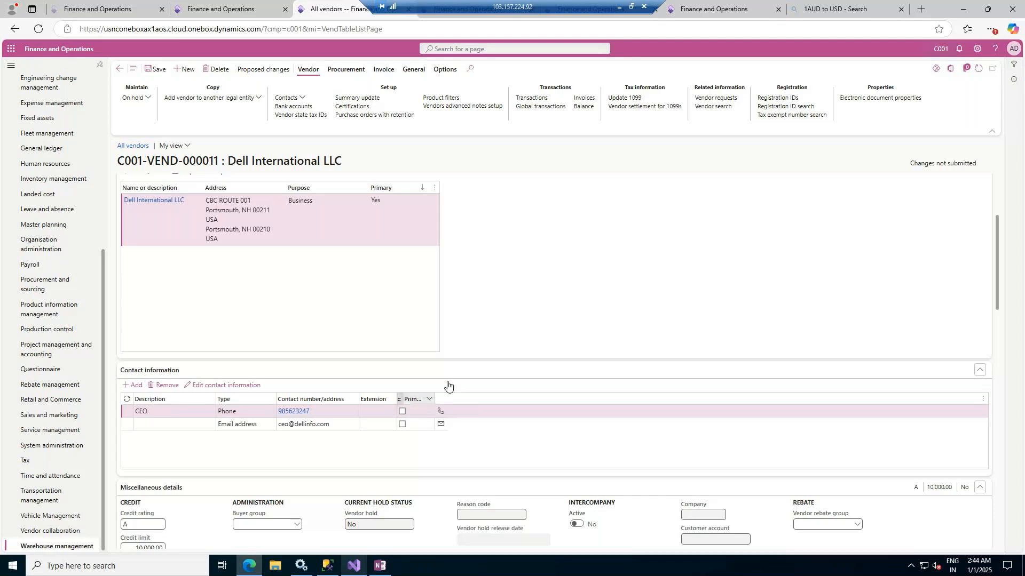
pyautogui.scroll(-10, 527, 381)
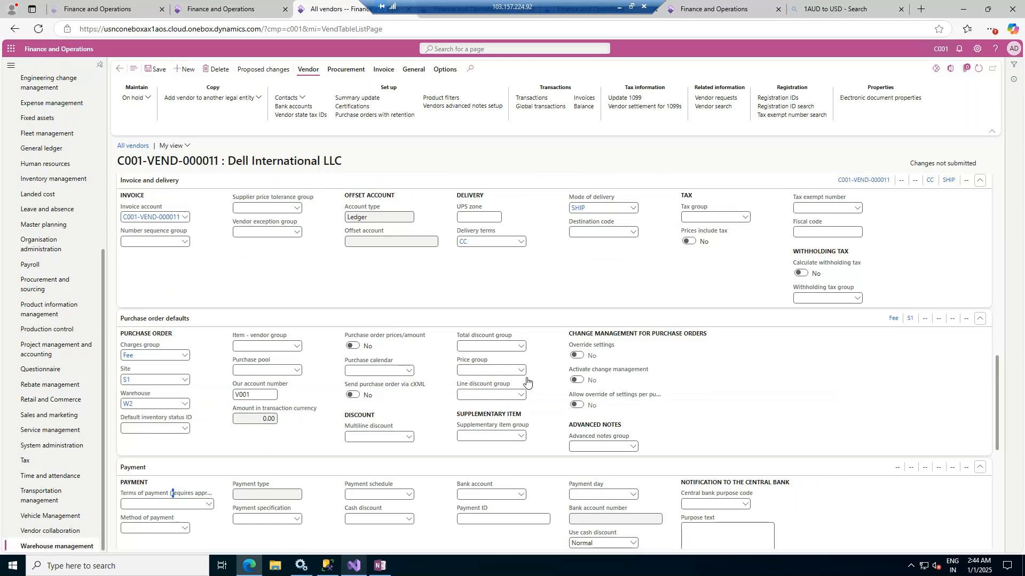
pyautogui.scroll(-1, 502, 382)
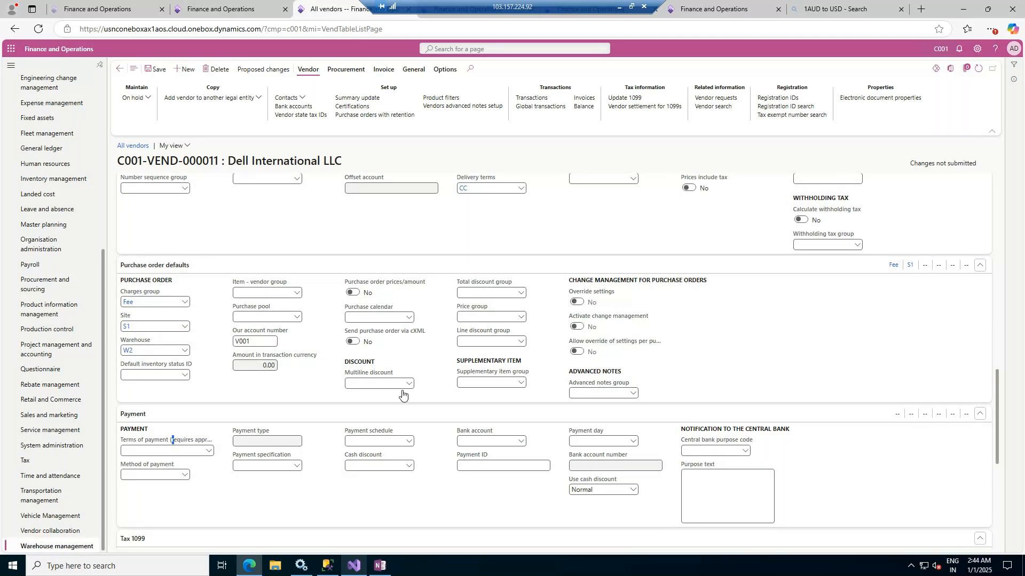
pyautogui.scroll(2, 95, 248)
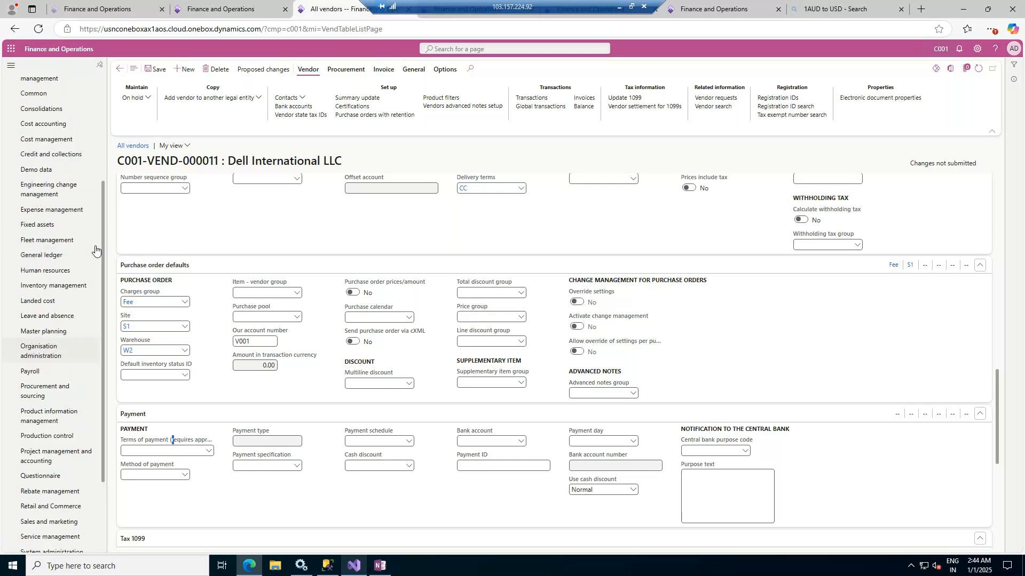
pyautogui.scroll(3, 95, 248)
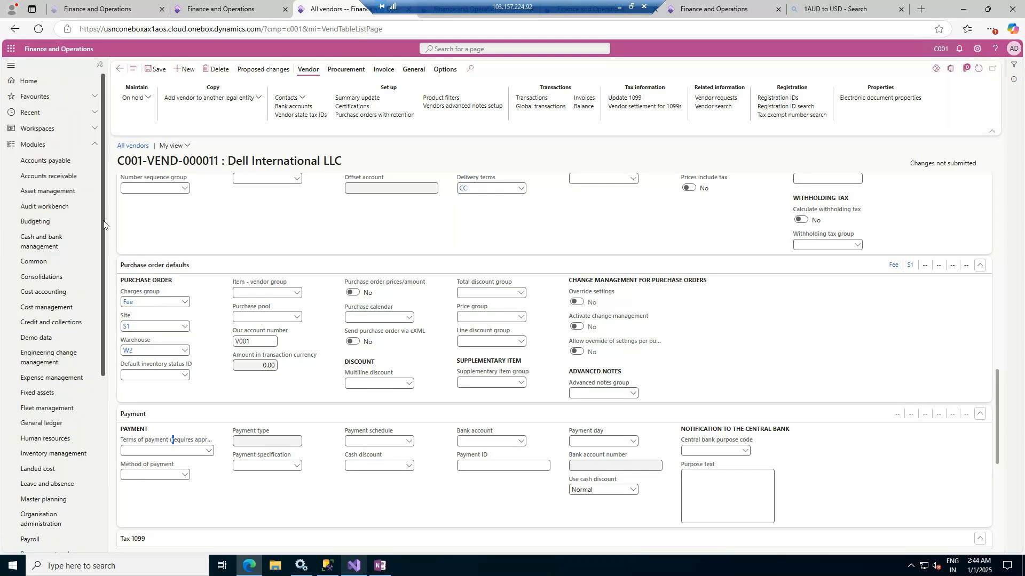
# Switch to the Functional Class presentation in PowerPoint and add a slide titled Workflow after the Site and WareHouses slide
pyautogui.click(619, 7)
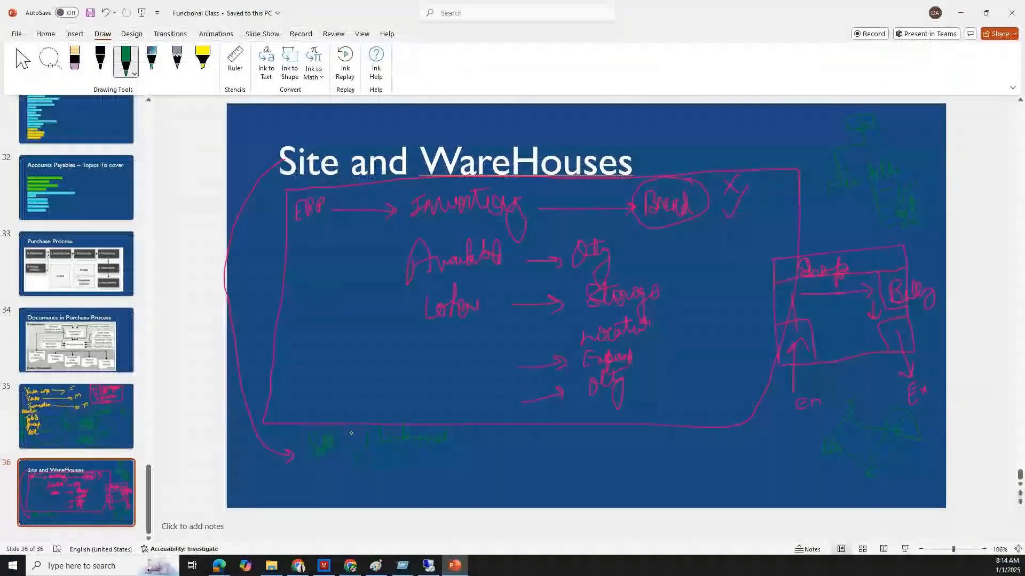
pyautogui.click(102, 468)
pyautogui.rightClick(71, 475)
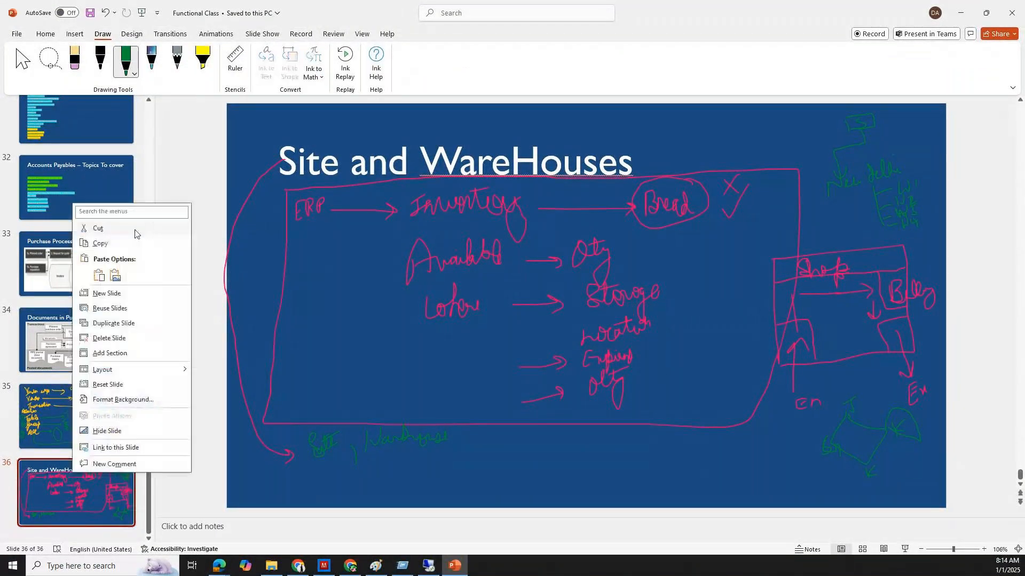
pyautogui.click(118, 296)
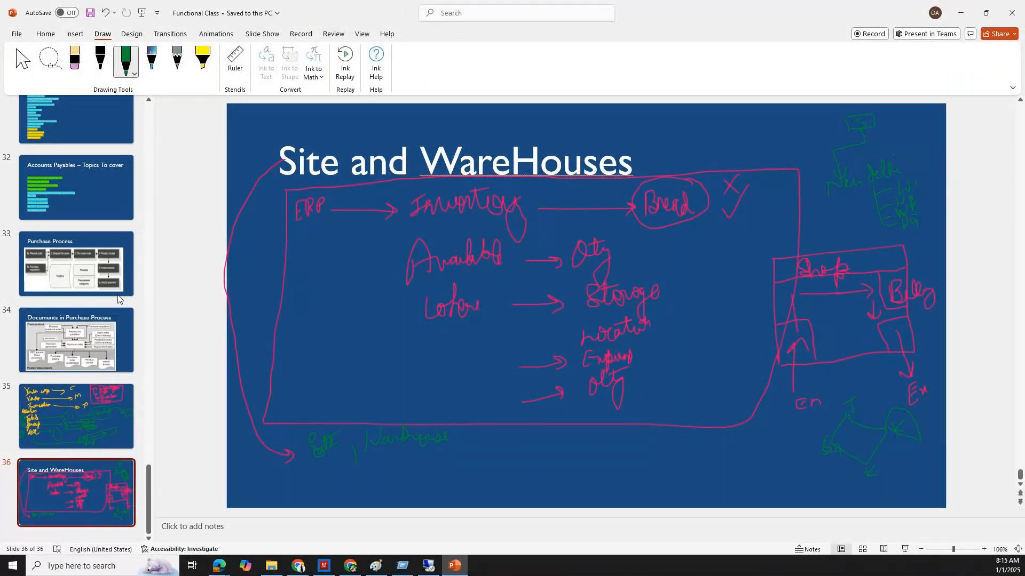
pyautogui.click(23, 60)
pyautogui.click(294, 153)
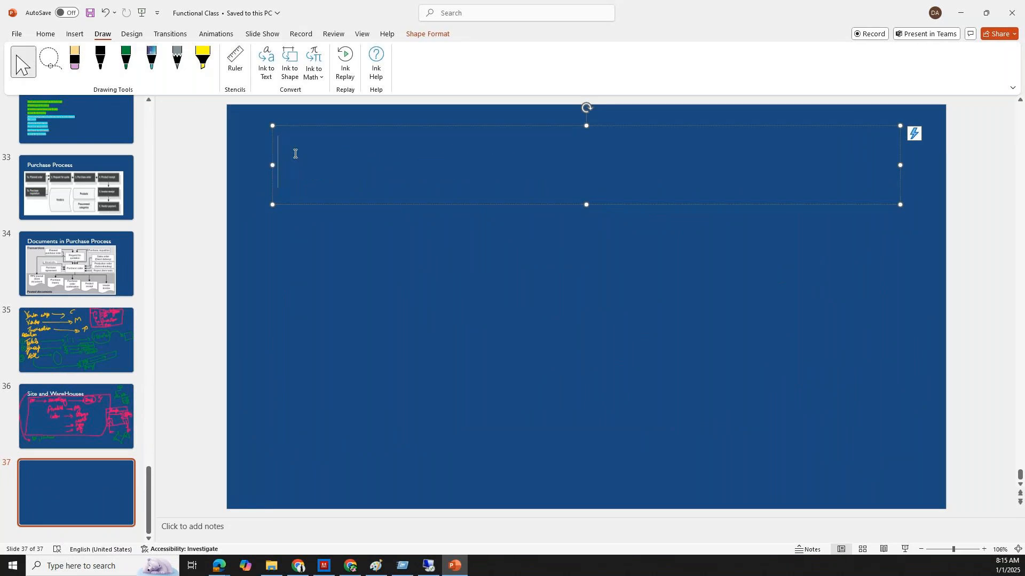
pyautogui.write('Workflow')
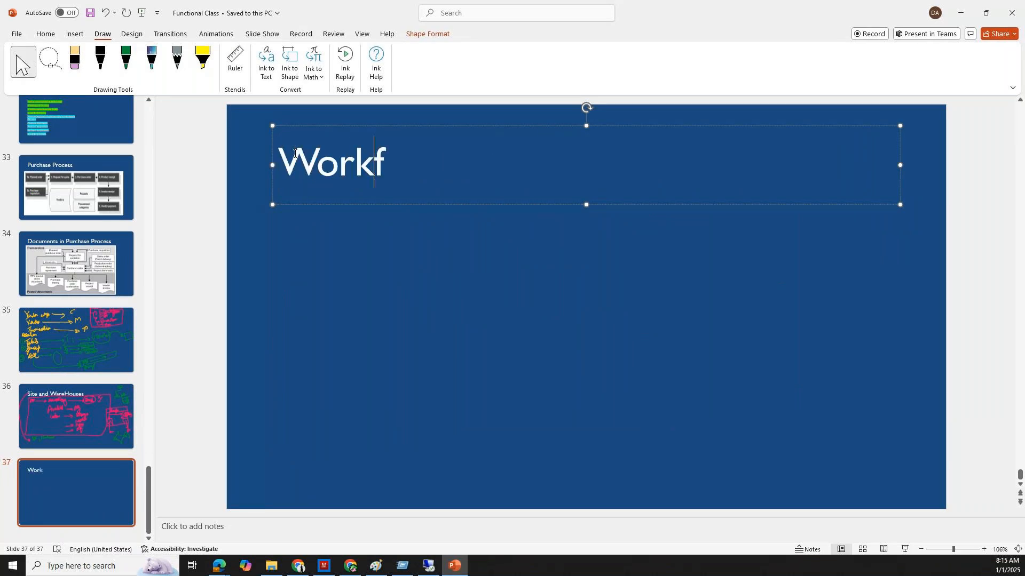
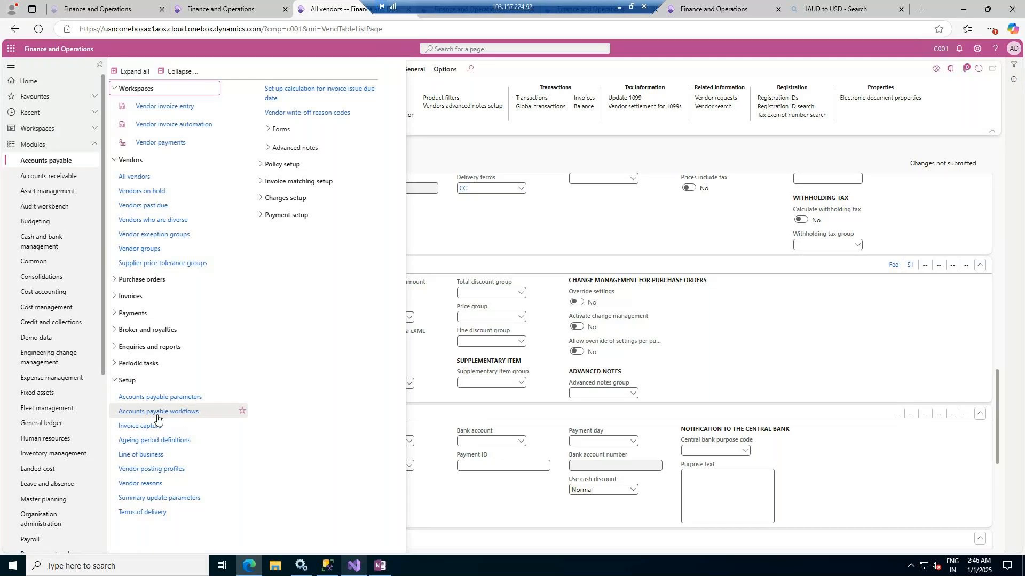
# Look up the workflow setup pages in General ledger, Accounts receivable and Accounts payable, and review the workflow types offered for Accounts payable
pyautogui.click(65, 424)
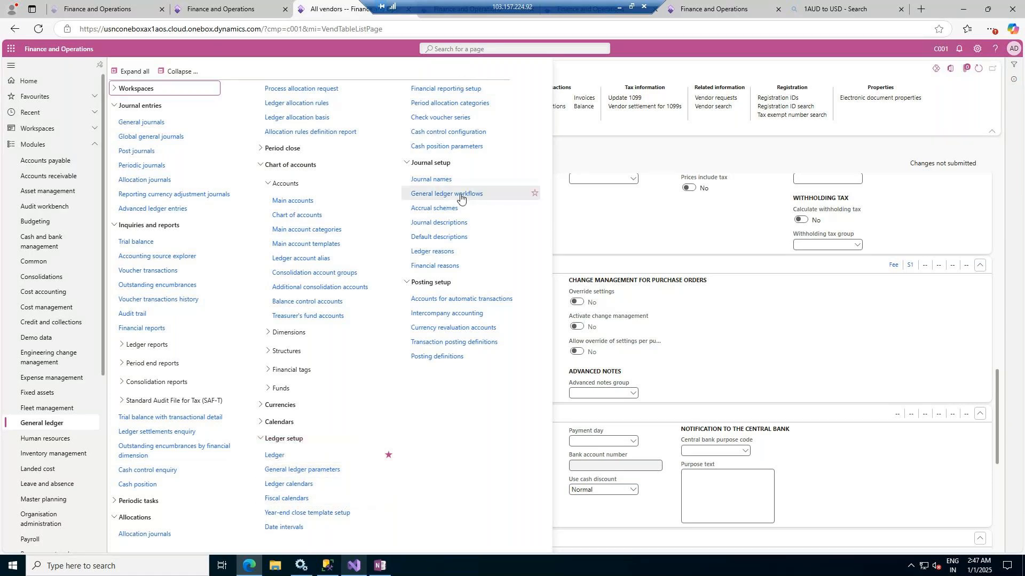
pyautogui.click(49, 178)
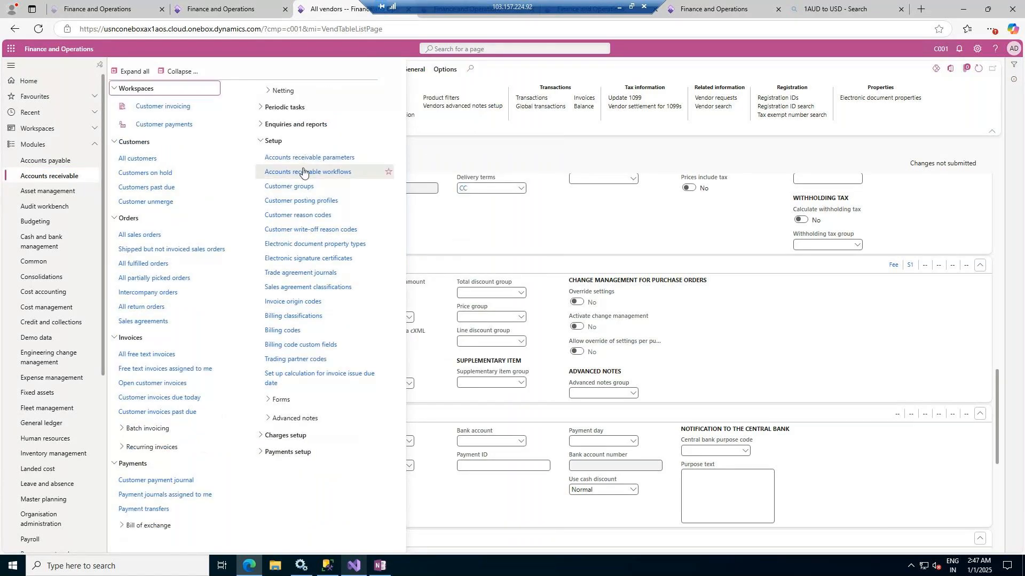
pyautogui.click(41, 163)
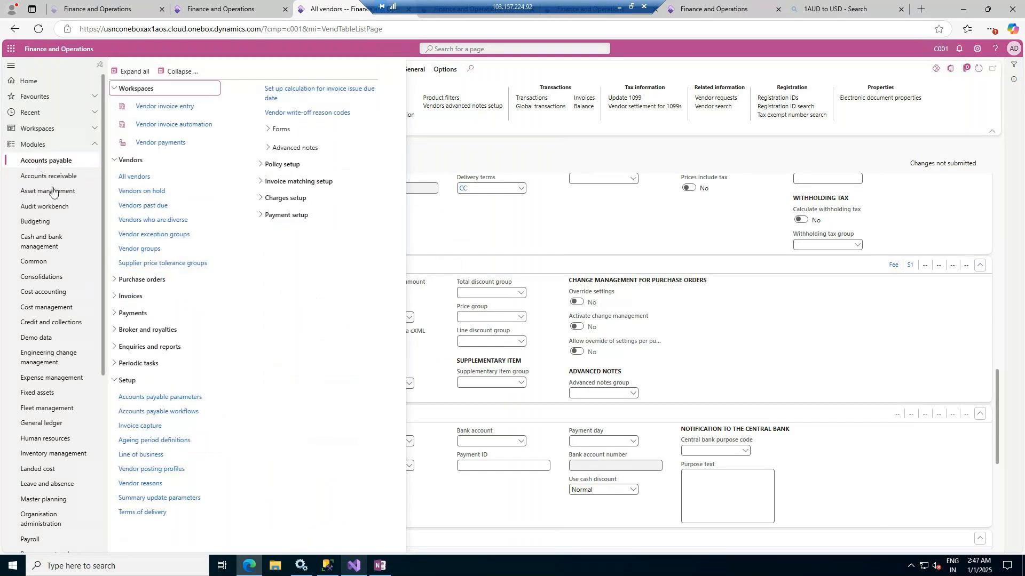
pyautogui.hotkey('alt', 'Left')
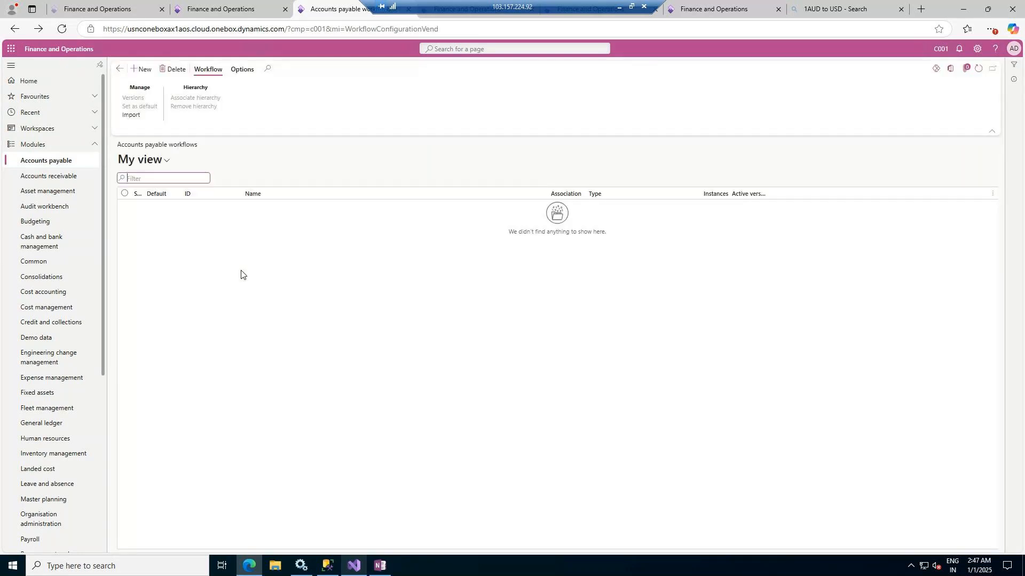
pyautogui.click(142, 71)
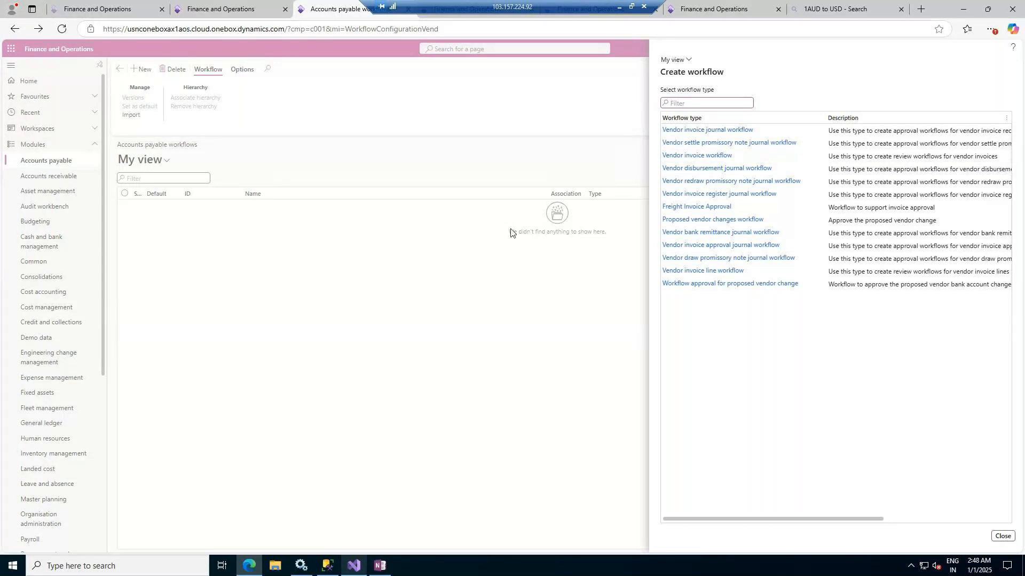
pyautogui.click(1009, 537)
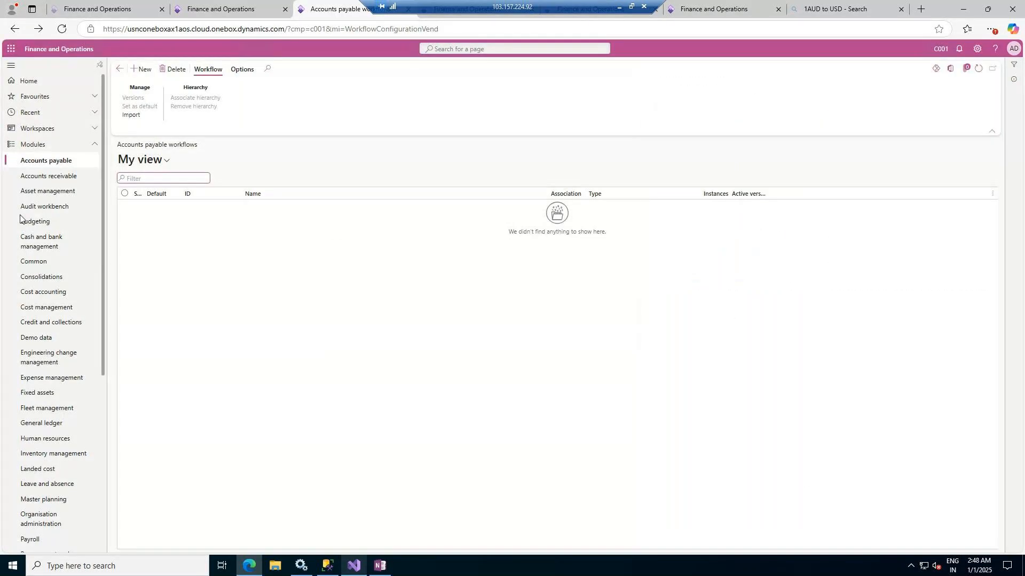
# Open the Procurement and sourcing workflows and review the workflow types available for a new workflow there
pyautogui.scroll(-4, 62, 251)
pyautogui.scroll(-2, 60, 281)
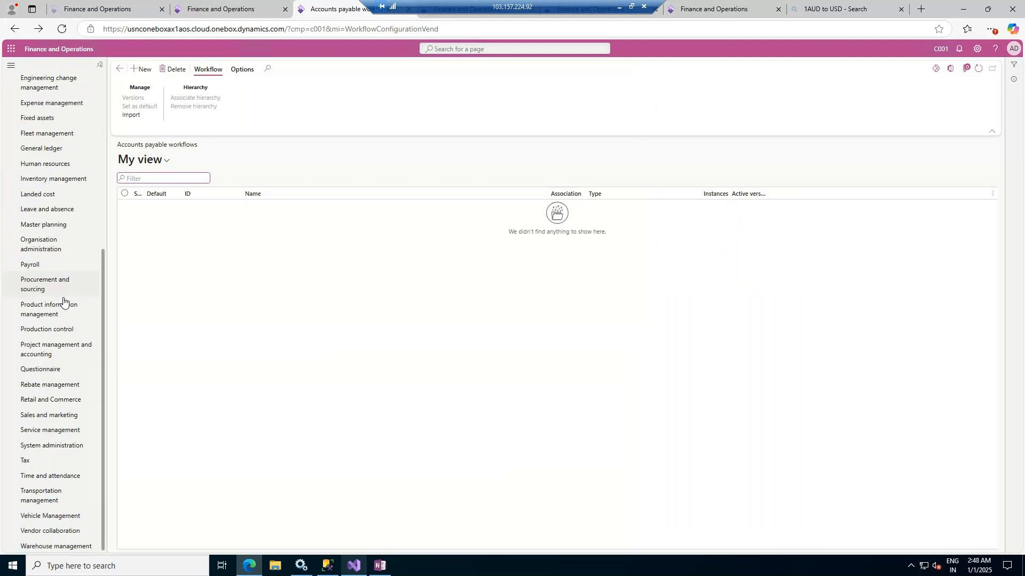
pyautogui.click(38, 285)
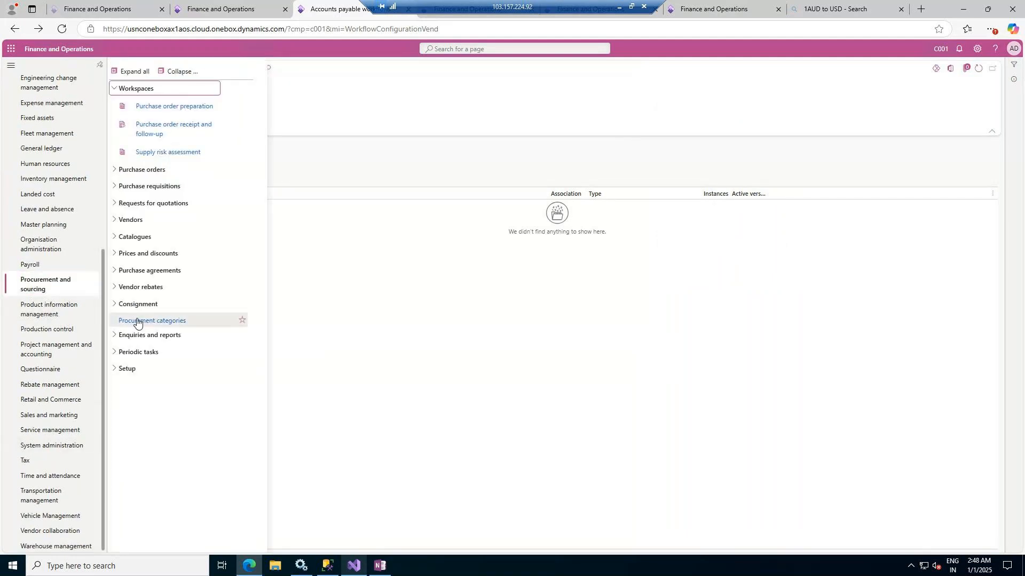
pyautogui.click(127, 369)
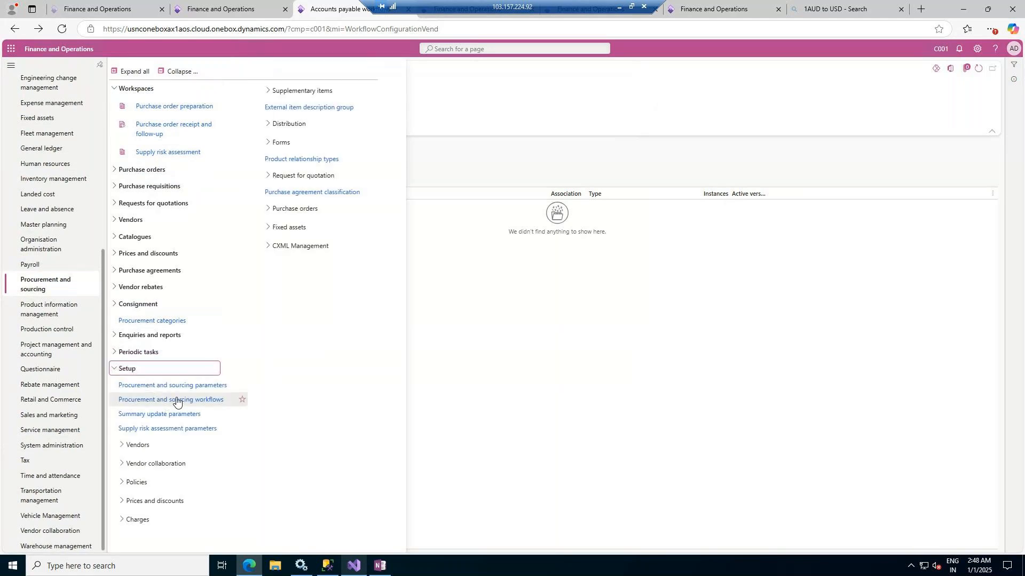
pyautogui.click(172, 402)
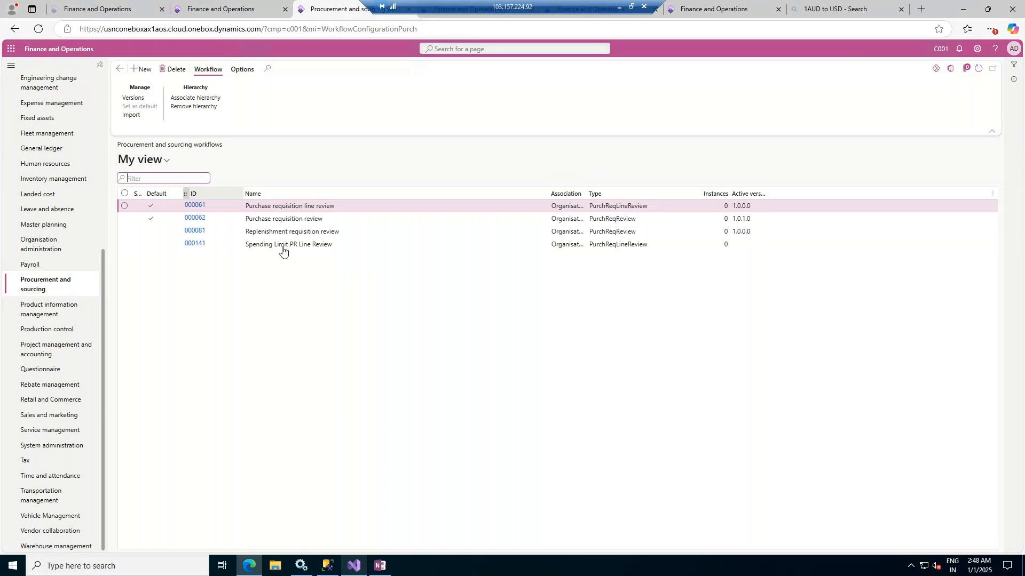
pyautogui.click(143, 74)
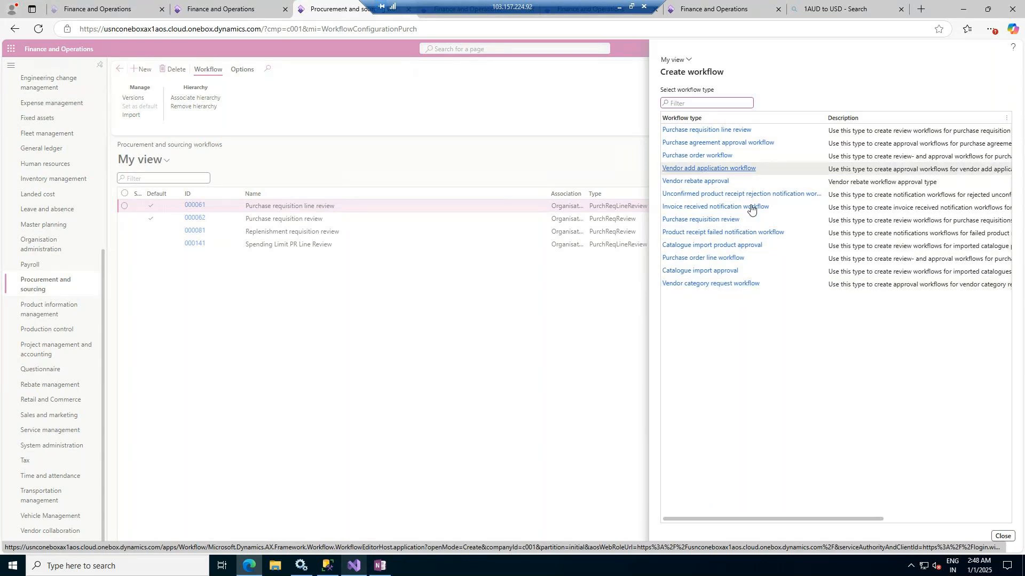
pyautogui.click(1002, 538)
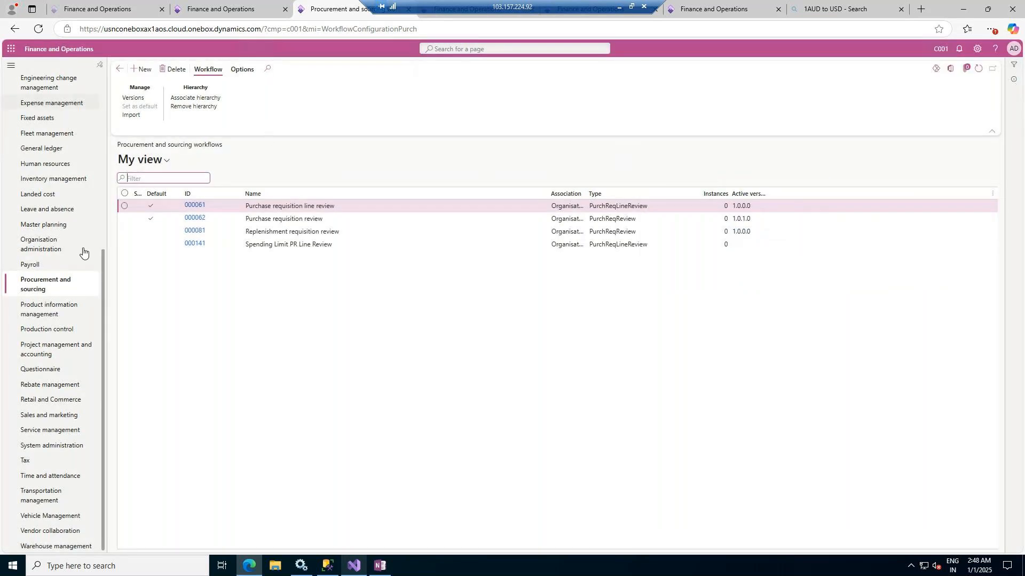
# Review the vendor approval settings in the Accounts payable parameters, including the available Data entity behaviour options
pyautogui.scroll(1, 66, 178)
pyautogui.scroll(4, 65, 177)
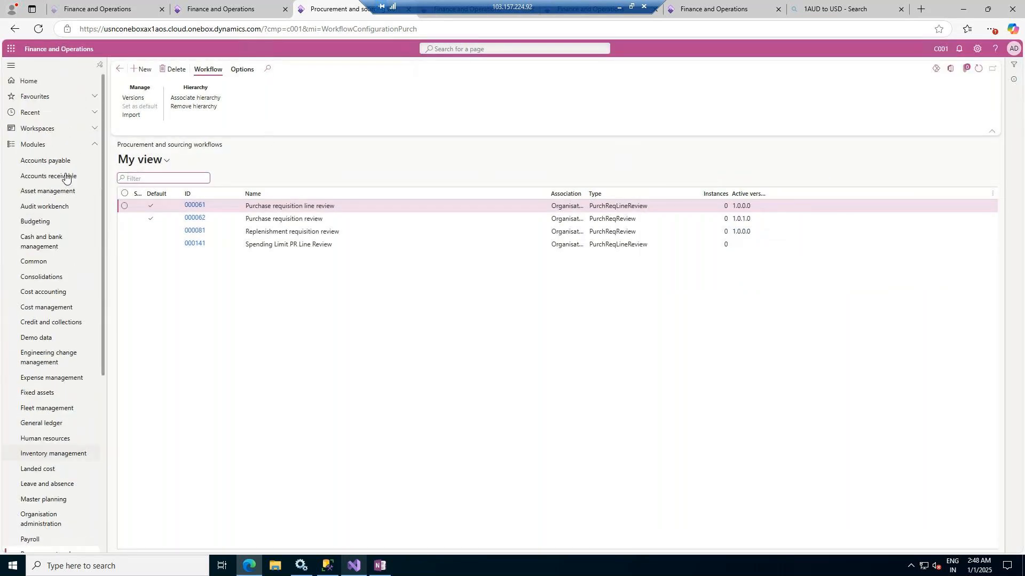
pyautogui.click(37, 161)
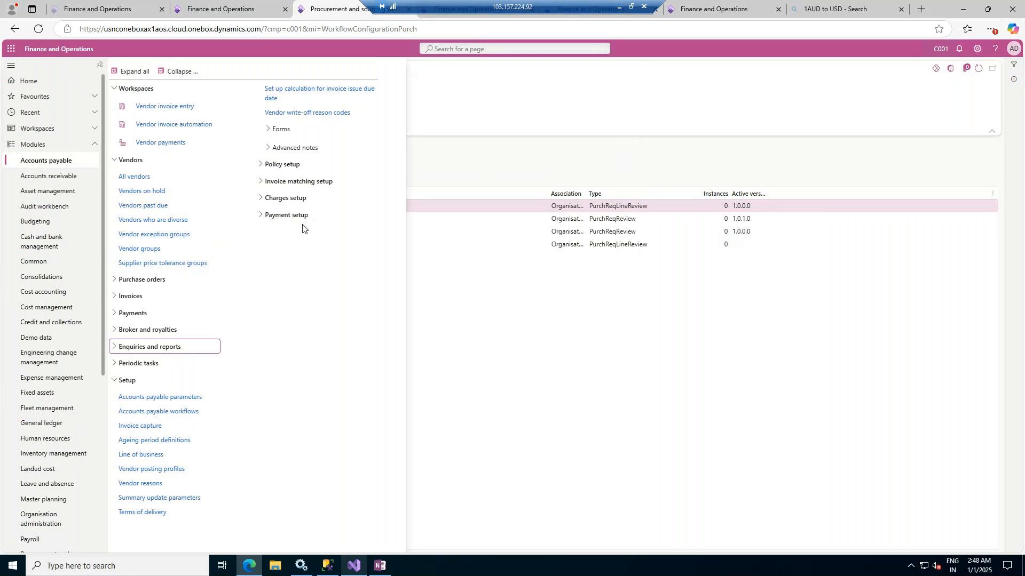
pyautogui.click(152, 398)
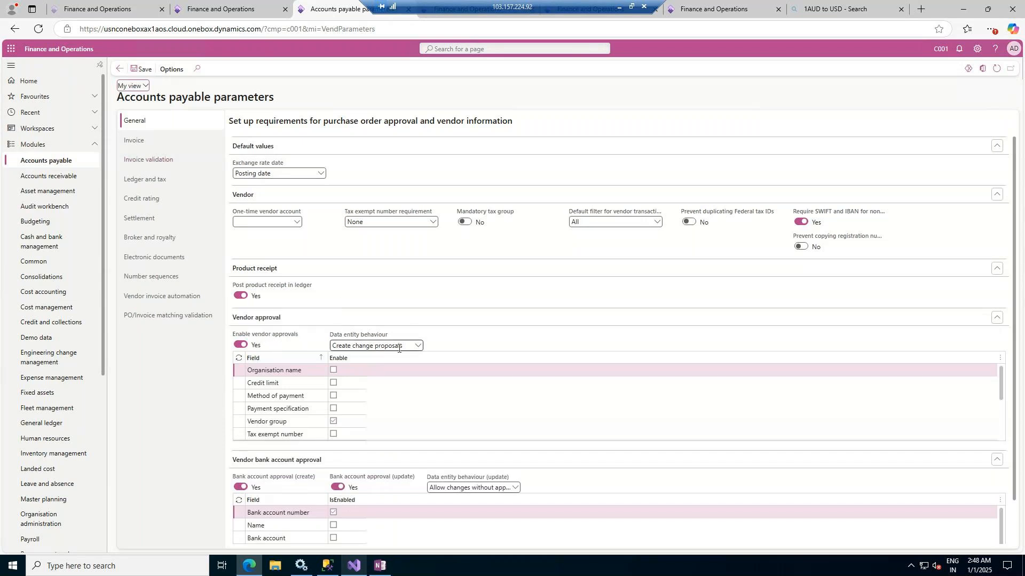
pyautogui.click(419, 346)
pyautogui.click(418, 346)
pyautogui.click(419, 346)
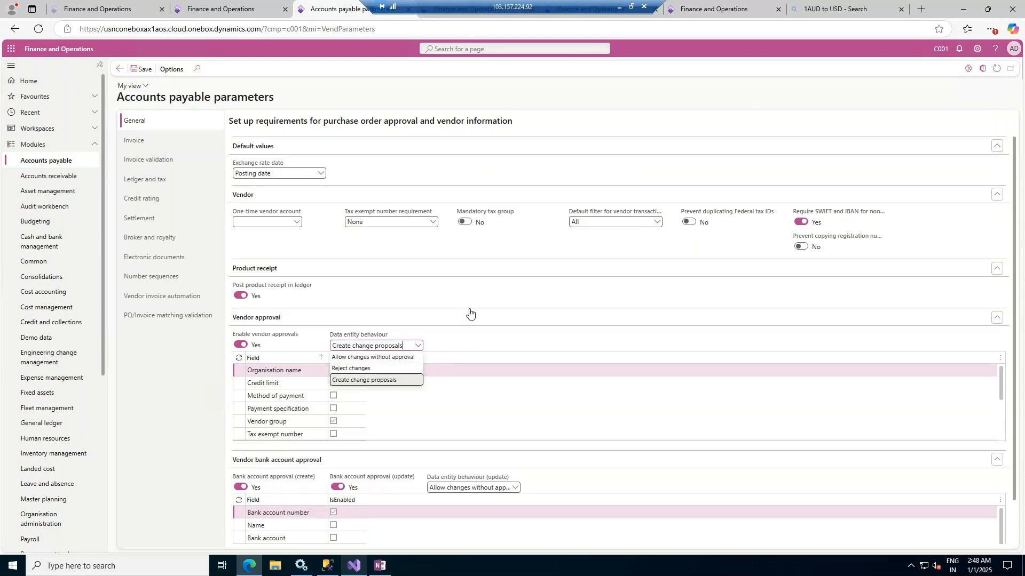
pyautogui.click(470, 292)
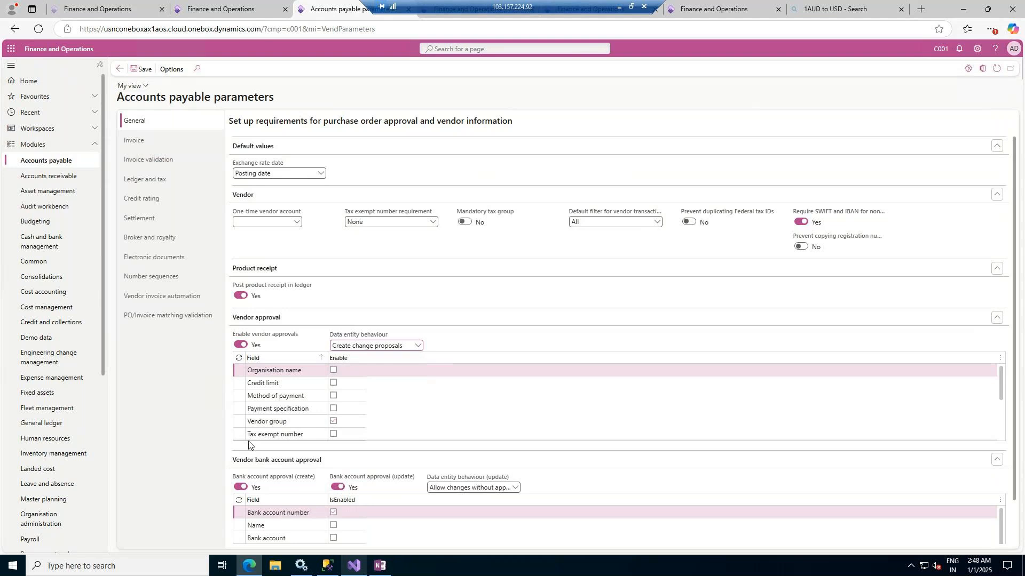
# Create a Proposed vendor changes workflow from the Accounts payable workflows page and allow the workflow editor application to open
pyautogui.click(49, 162)
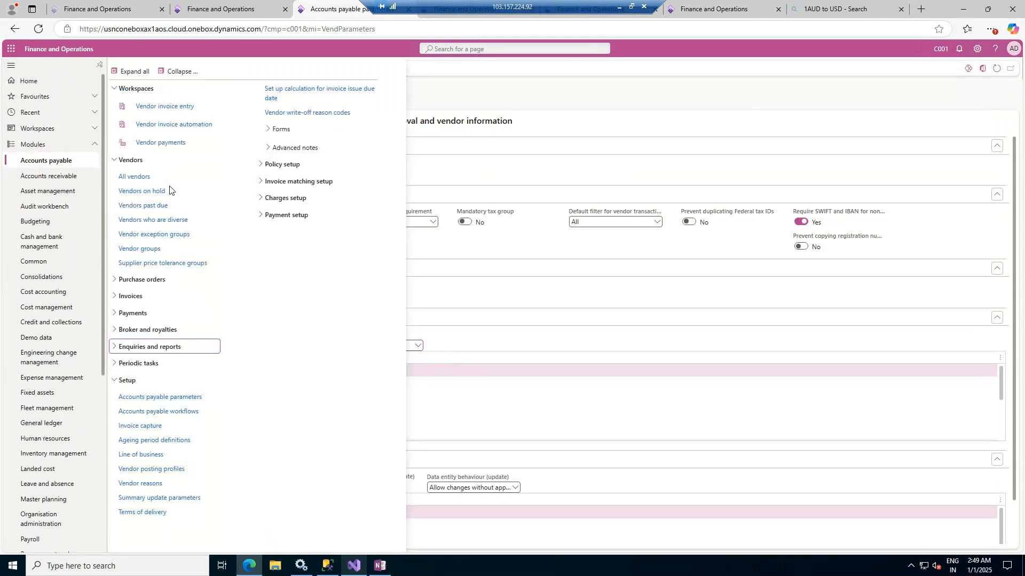
pyautogui.click(166, 412)
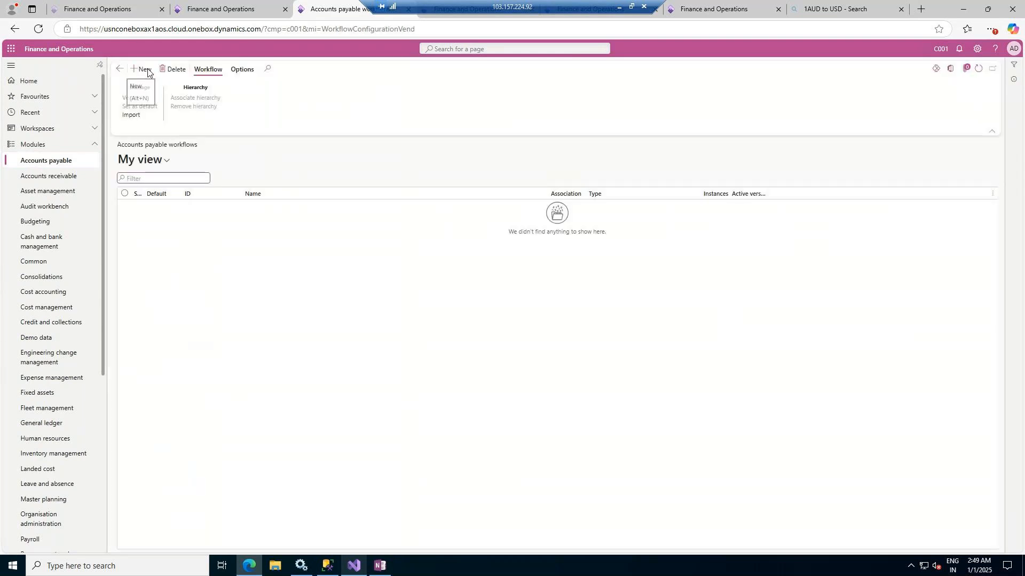
pyautogui.click(143, 69)
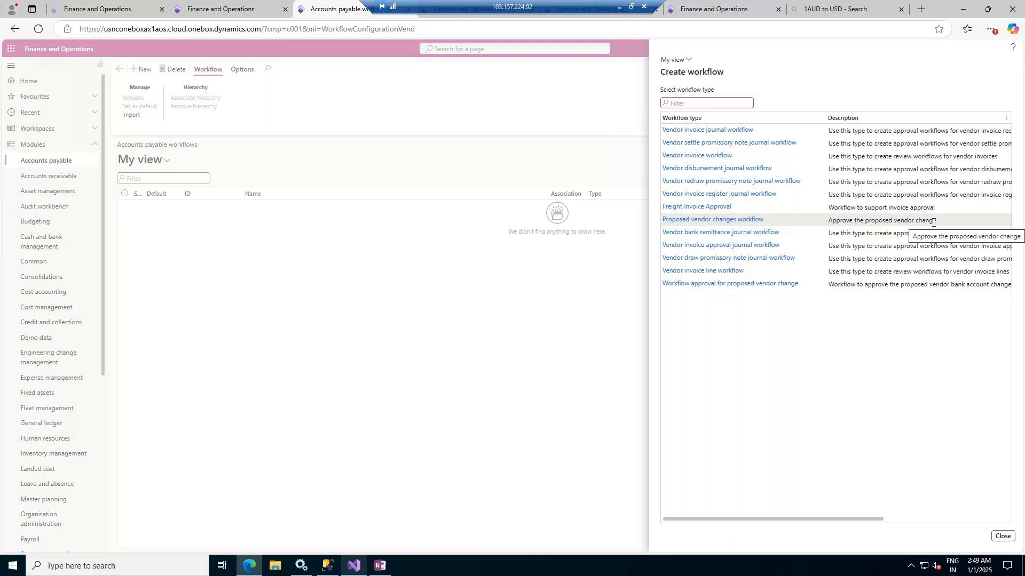
pyautogui.click(695, 220)
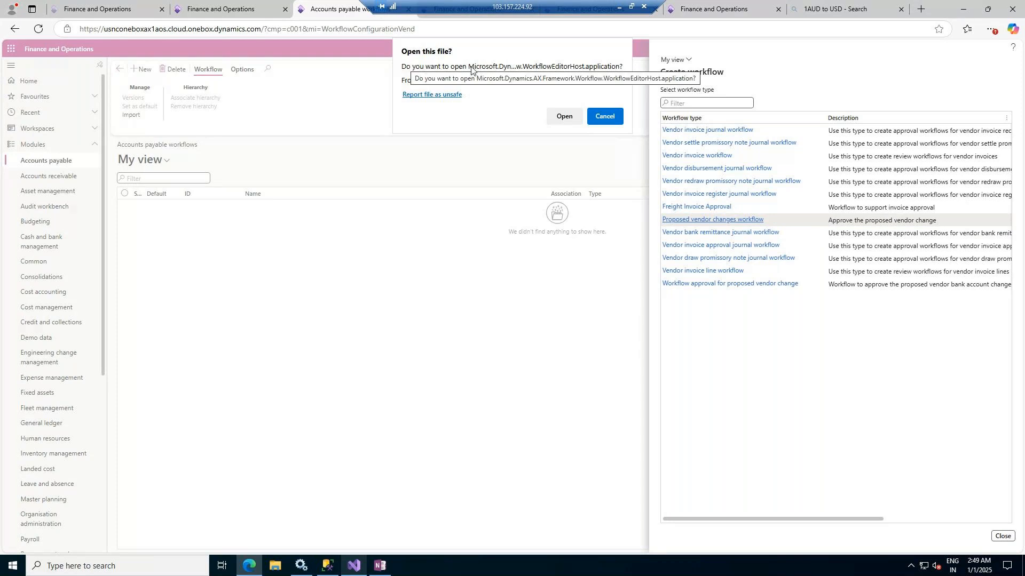
pyautogui.click(561, 118)
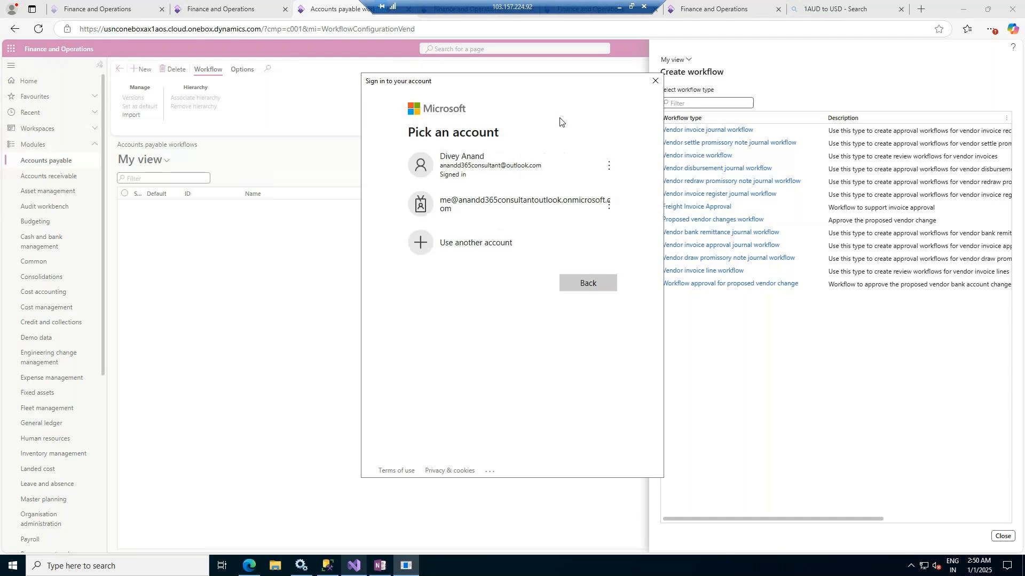
# Sign in to the workflow editor with the onmicrosoft.com account, using the account password copied from the URLS text file
pyautogui.click(527, 208)
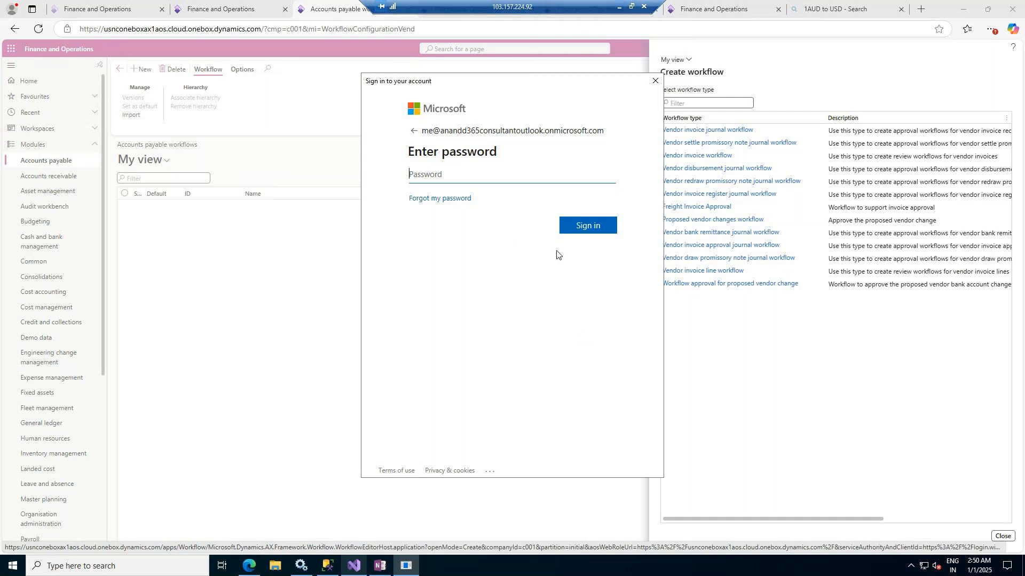
pyautogui.click(964, 9)
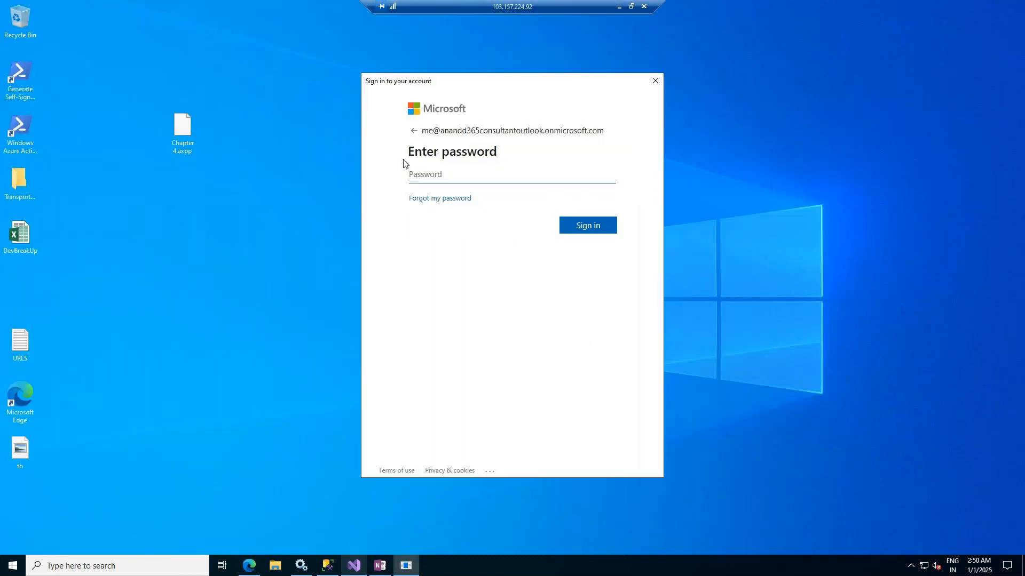
pyautogui.doubleClick(17, 352)
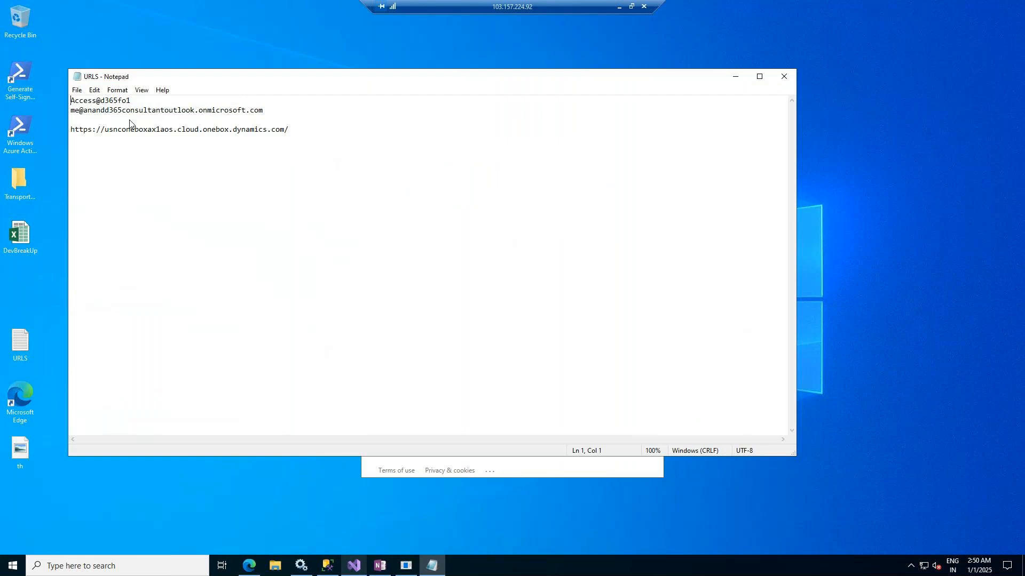
pyautogui.moveTo(134, 101); pyautogui.dragTo(69, 101)
pyautogui.click(735, 76)
pyautogui.click(427, 176)
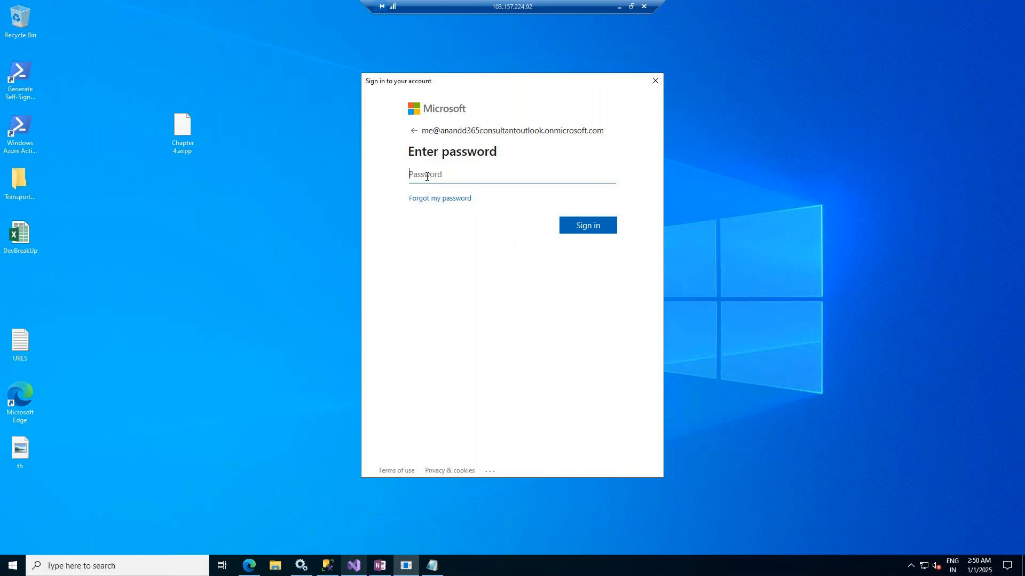
pyautogui.hotkey('ctrl', 'v')
pyautogui.click(588, 219)
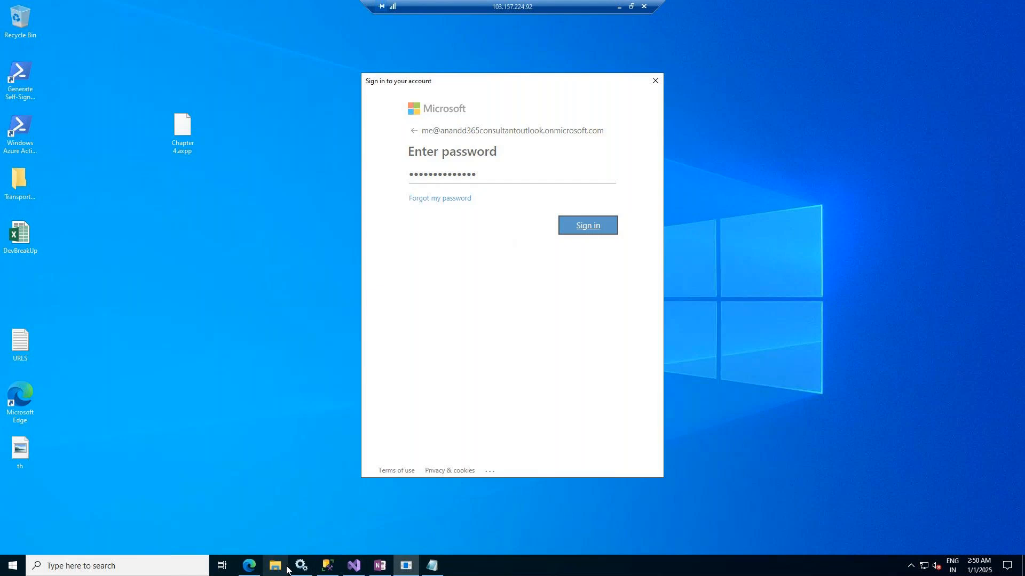
# Return to the browser, relaunch the editor for the Proposed vendor changes workflow with the chosen account, and maximize the editor window
pyautogui.click(248, 566)
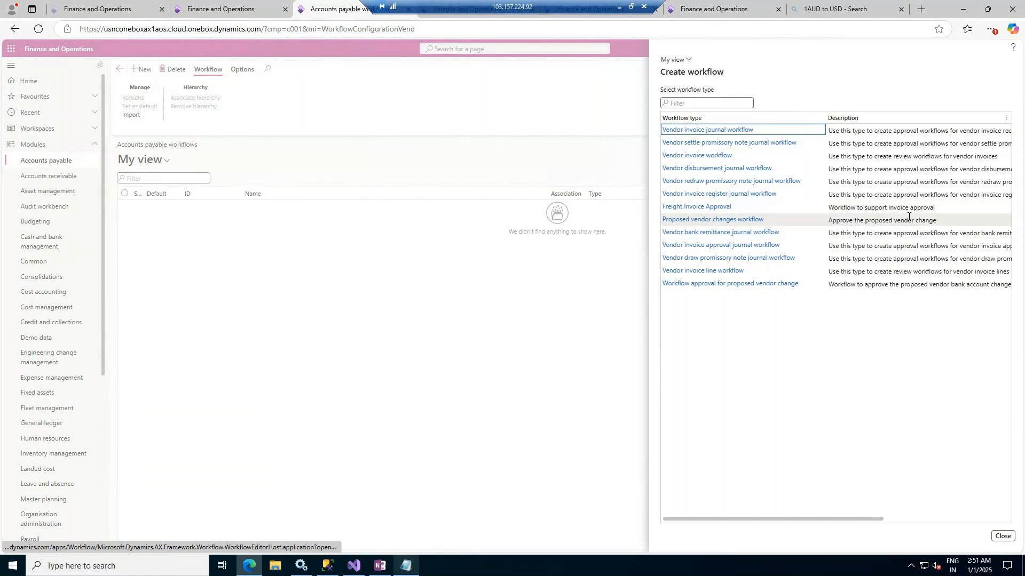
pyautogui.click(741, 222)
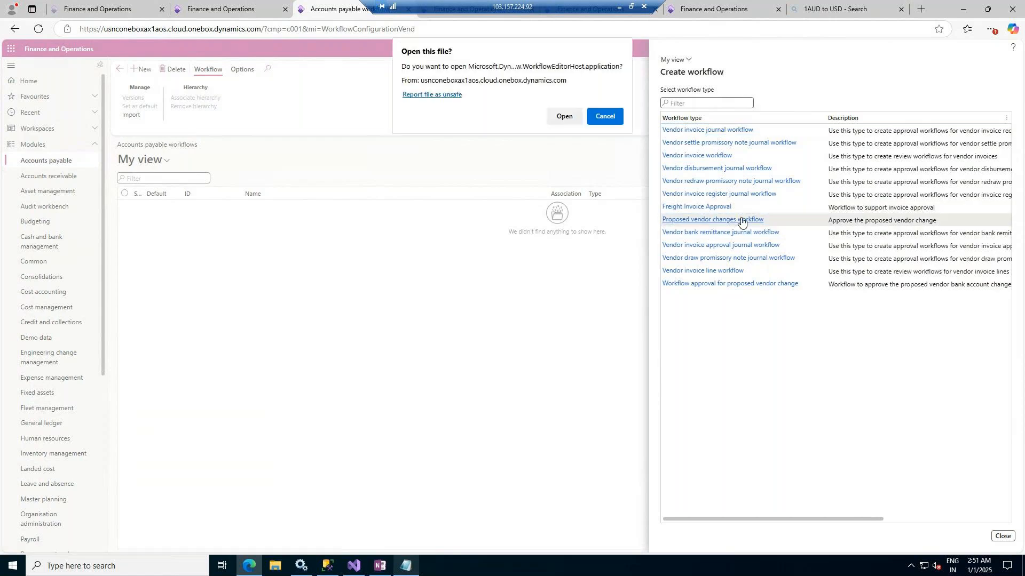
pyautogui.click(571, 119)
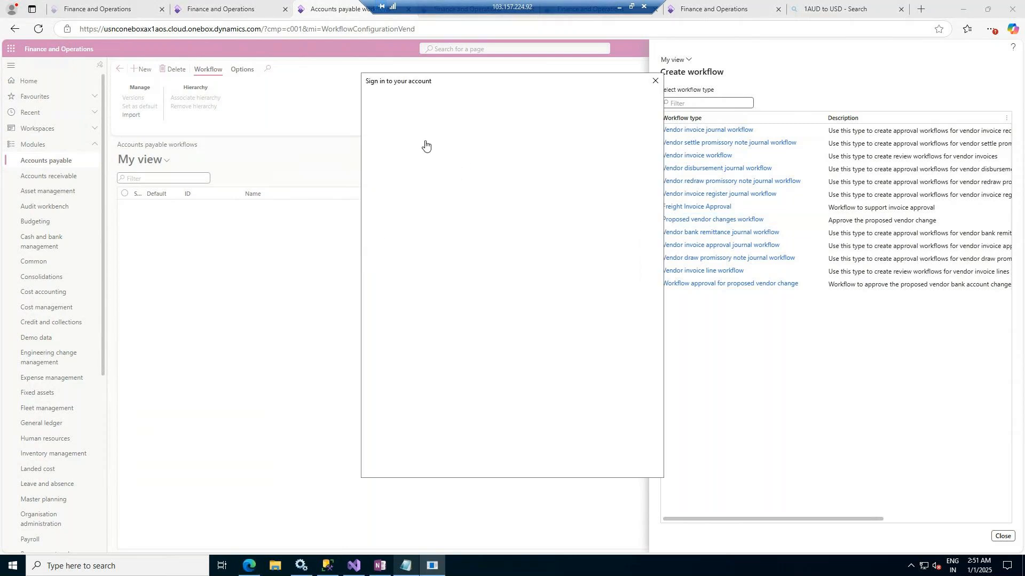
pyautogui.click(465, 164)
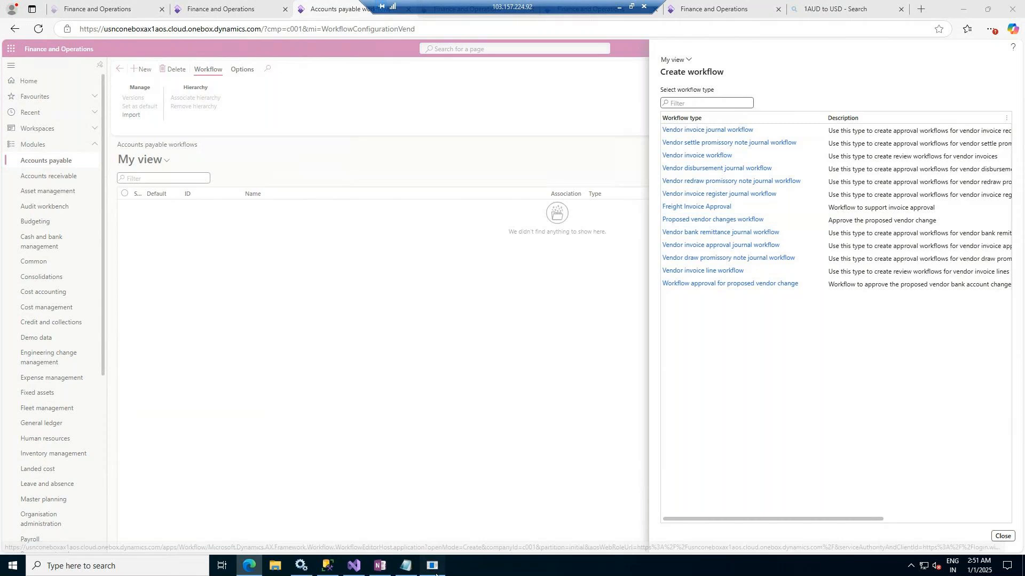
pyautogui.click(535, 322)
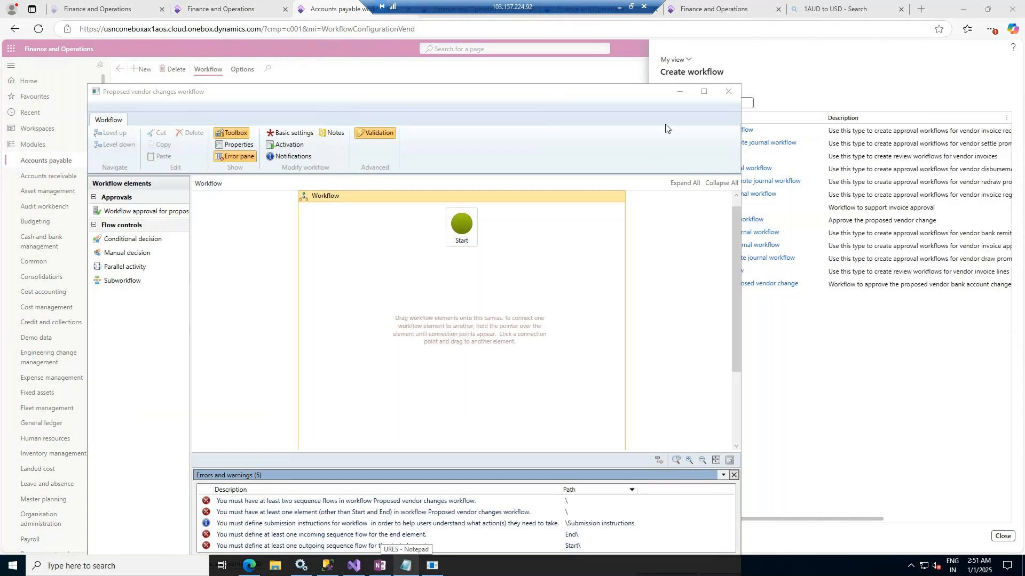
pyautogui.click(703, 91)
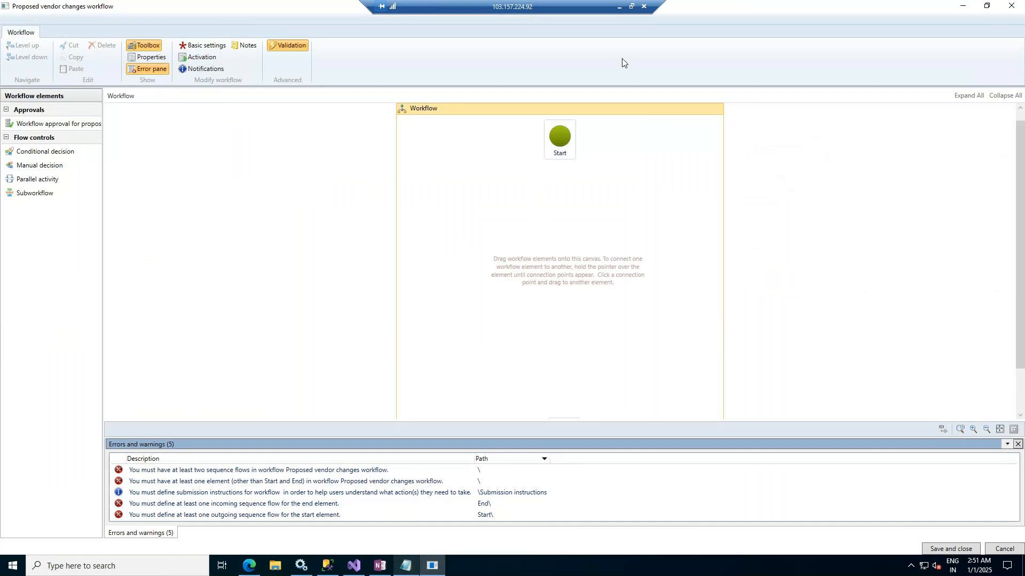
pyautogui.moveTo(564, 138)
pyautogui.scroll(-5, 790, 224)
pyautogui.scroll(5, 526, 267)
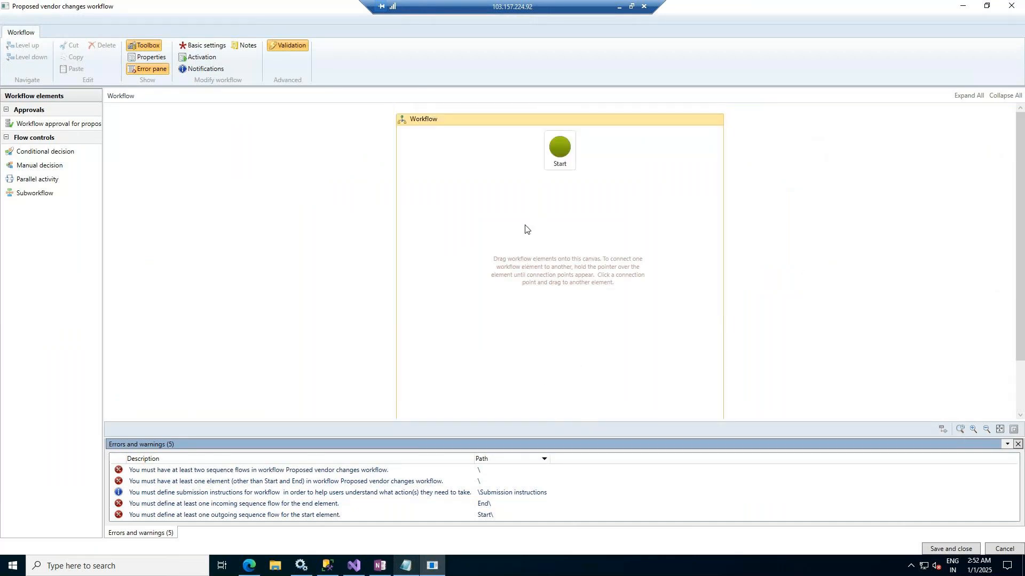
# Add the approval element for proposed vendor changes to the workflow canvas and connect Start to it
pyautogui.moveTo(37, 125); pyautogui.dragTo(560, 235)
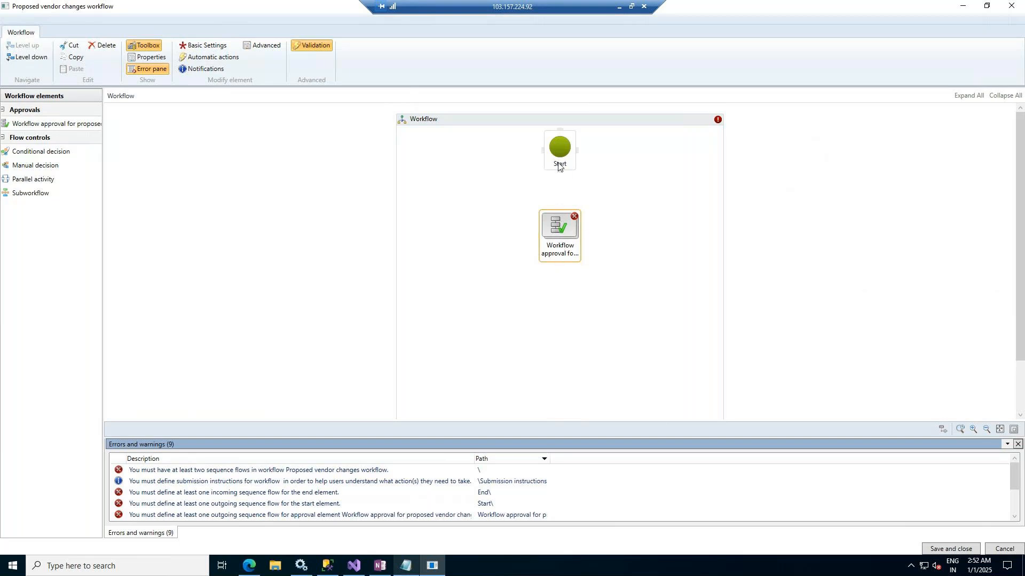
pyautogui.moveTo(558, 171); pyautogui.dragTo(557, 211)
pyautogui.moveTo(560, 169)
pyautogui.mouseDown()
pyautogui.moveTo(556, 192)
pyautogui.moveTo(558, 173)
pyautogui.mouseUp()
pyautogui.moveTo(559, 228)
pyautogui.mouseDown()
pyautogui.moveTo(601, 232)
pyautogui.moveTo(564, 239)
pyautogui.mouseUp()
pyautogui.moveTo(558, 173); pyautogui.dragTo(564, 220)
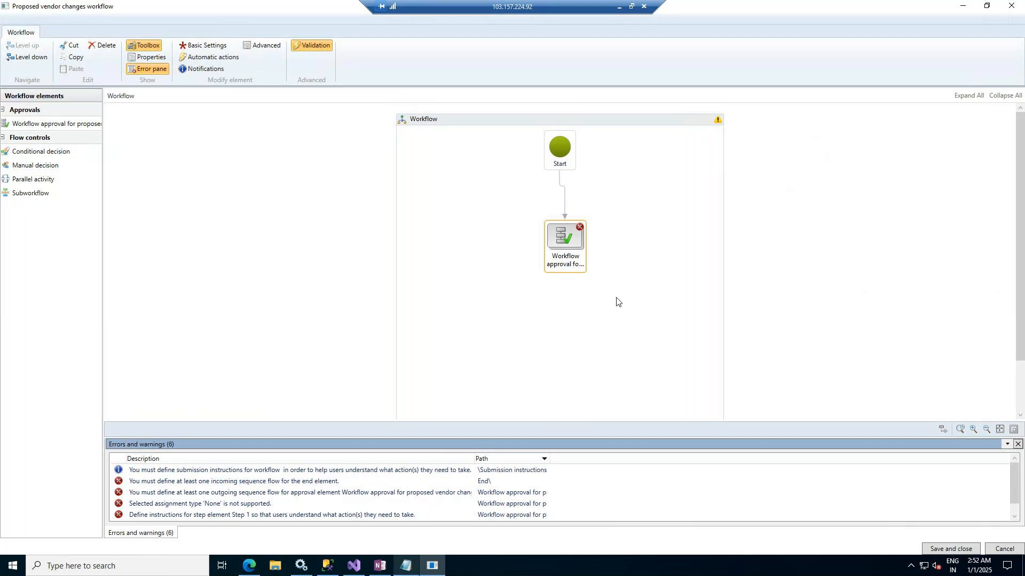
# Place the End element beside the approval element and connect the approval to End
pyautogui.scroll(-1, 613, 301)
pyautogui.click(560, 386)
pyautogui.moveTo(560, 388); pyautogui.dragTo(660, 185)
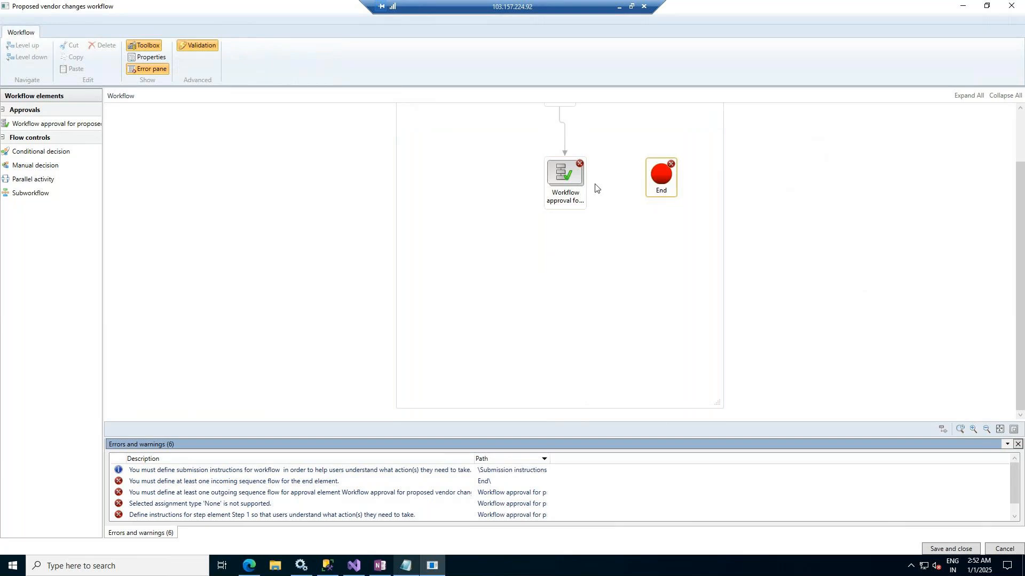
pyautogui.moveTo(587, 183); pyautogui.dragTo(648, 185)
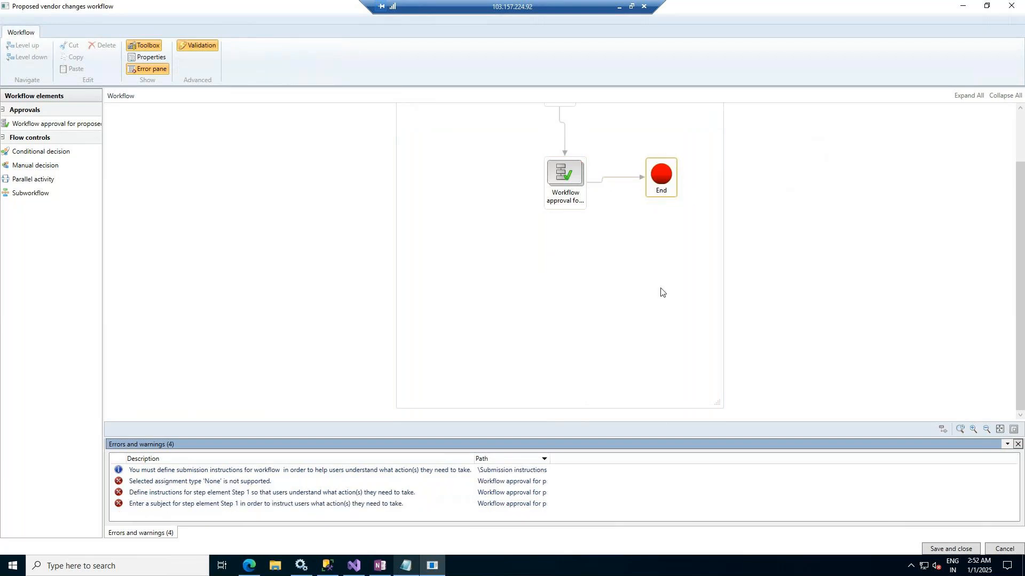
pyautogui.scroll(2, 665, 304)
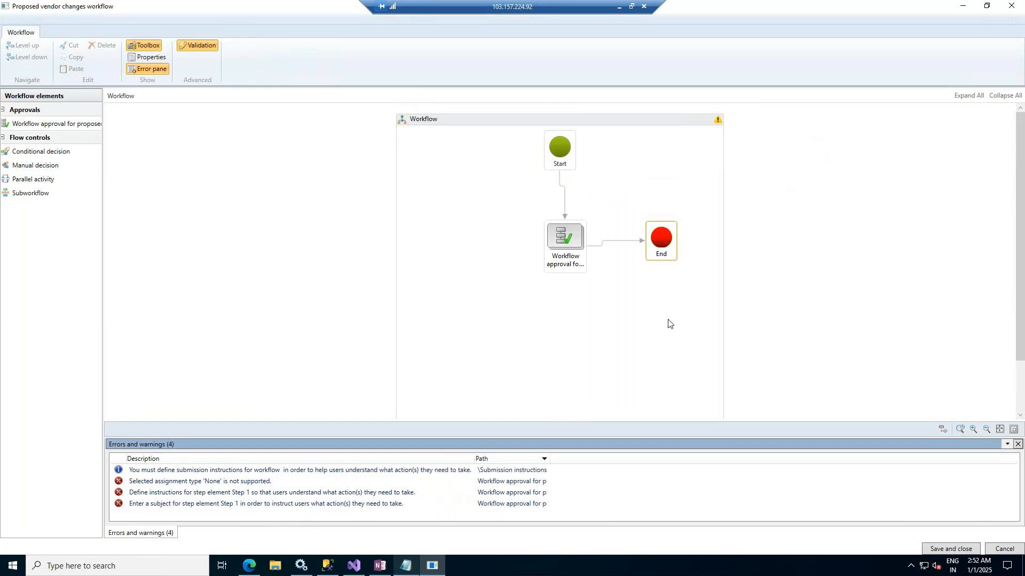
# Open the assignment settings of Step 1 inside the proposed vendor change approval element
pyautogui.doubleClick(565, 240)
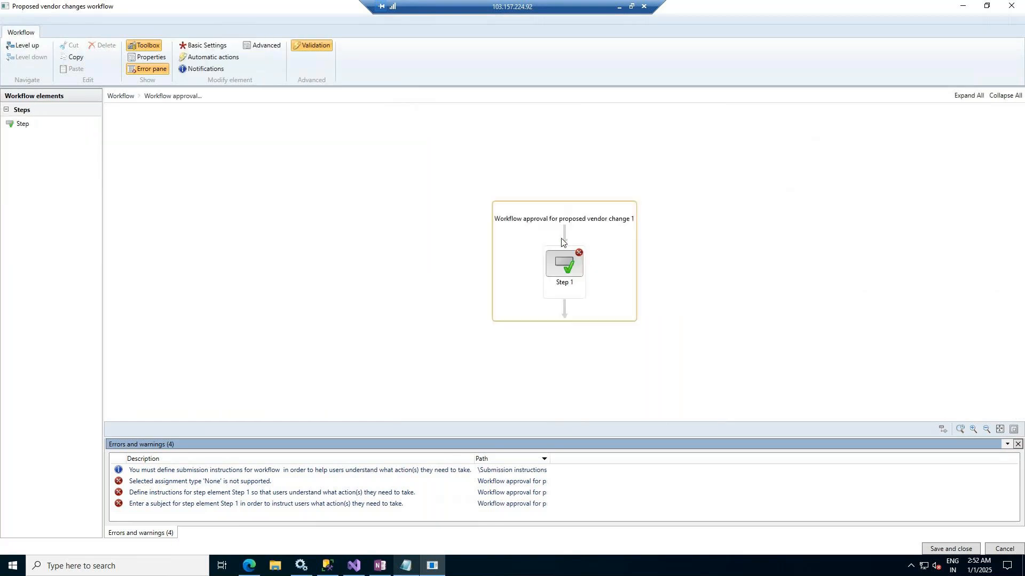
pyautogui.click(559, 267)
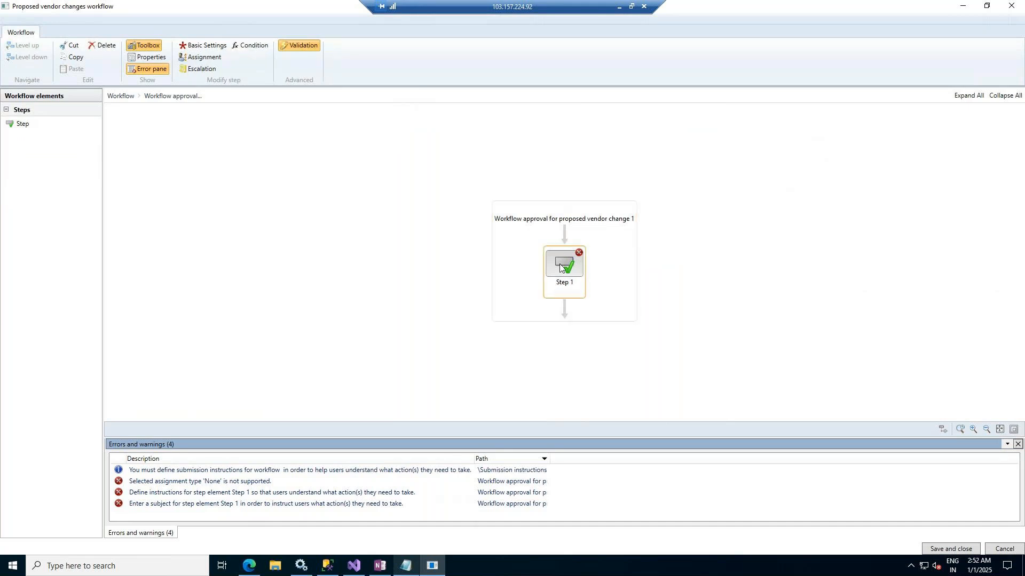
pyautogui.rightClick(559, 267)
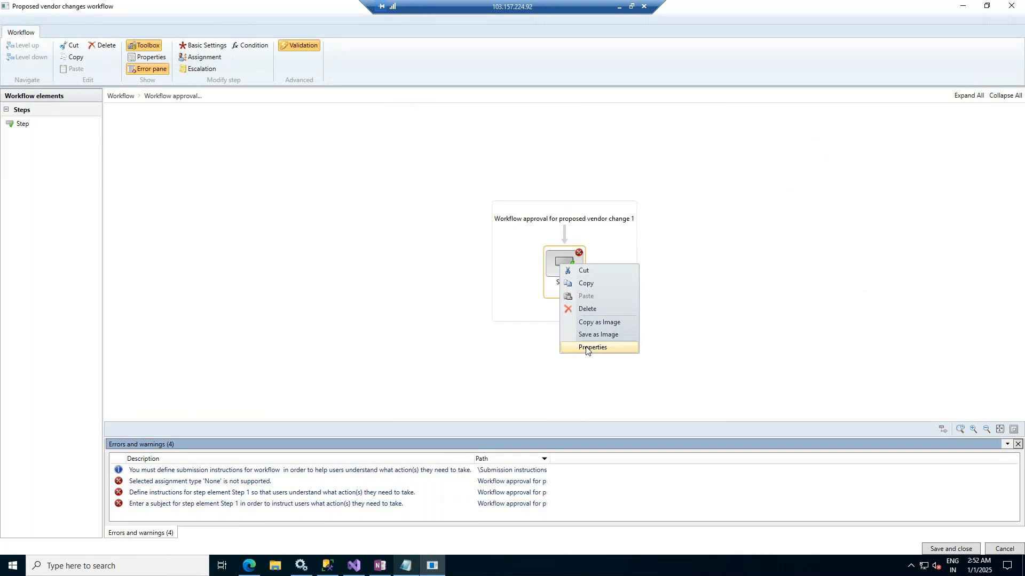
pyautogui.click(586, 348)
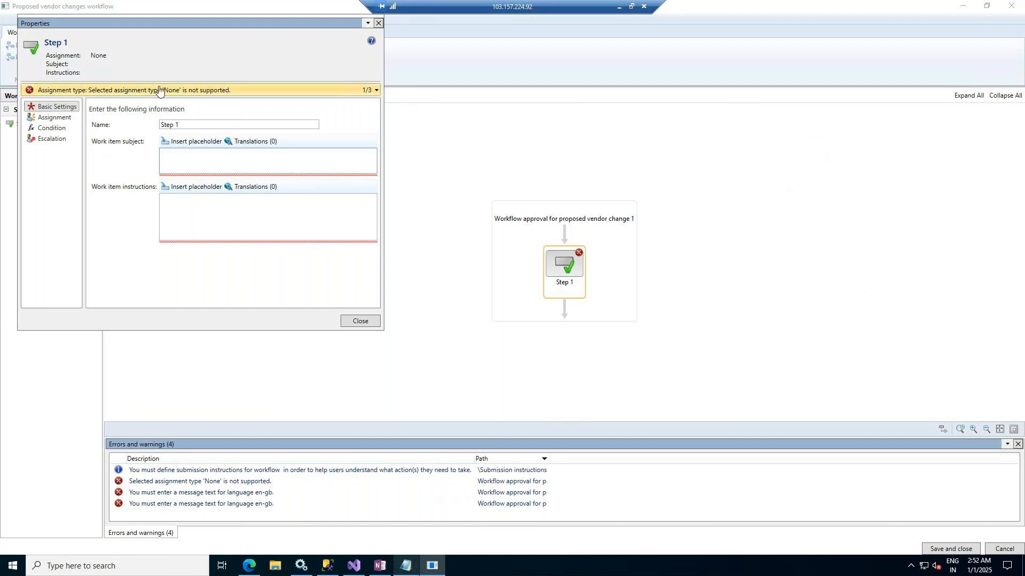
pyautogui.click(47, 119)
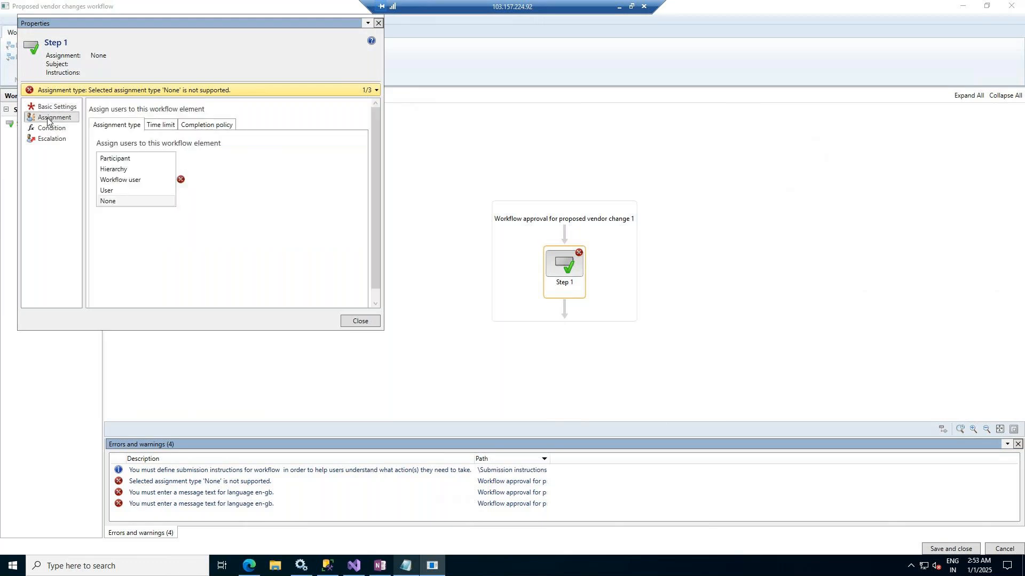
# Examine the Workflow user, Participant and Hierarchy assignment types for Step 1, including the workflow user and role-based options
pyautogui.click(128, 181)
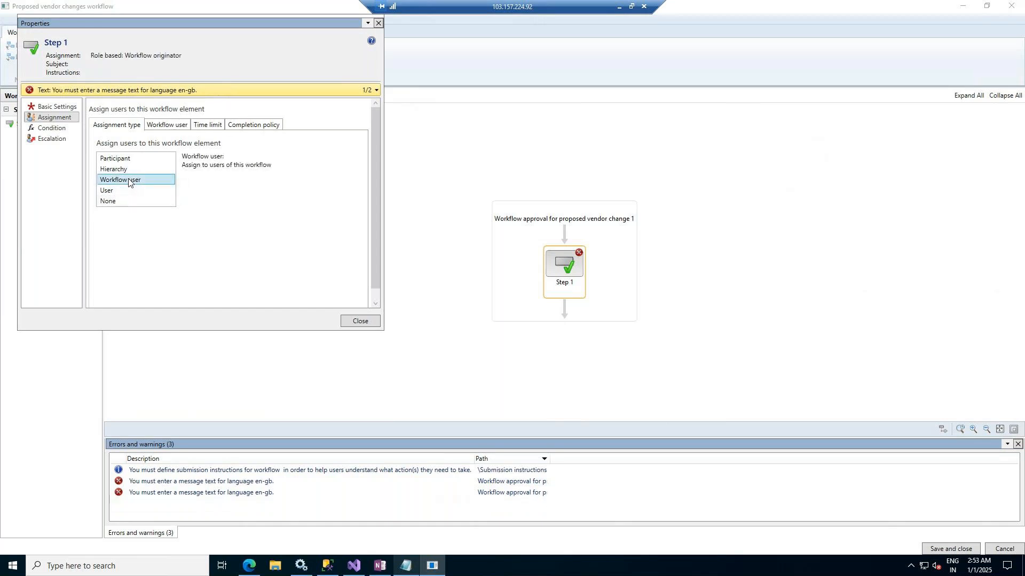
pyautogui.click(158, 126)
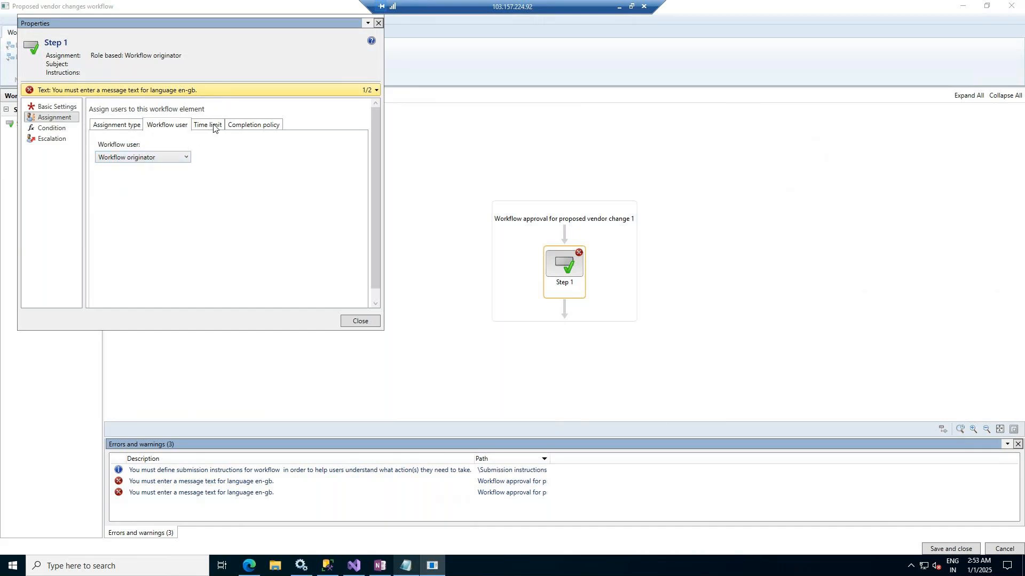
pyautogui.click(122, 128)
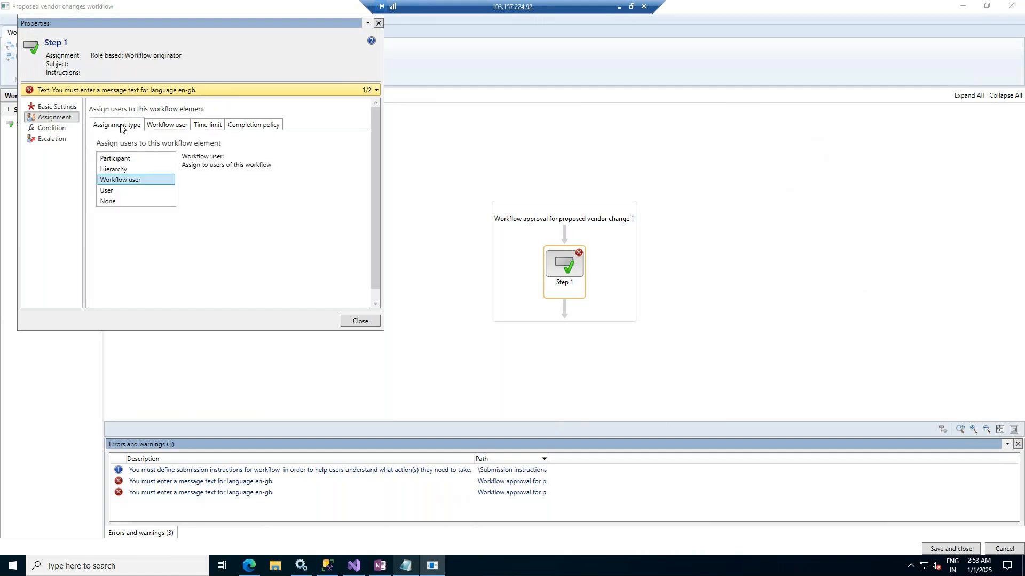
pyautogui.click(132, 158)
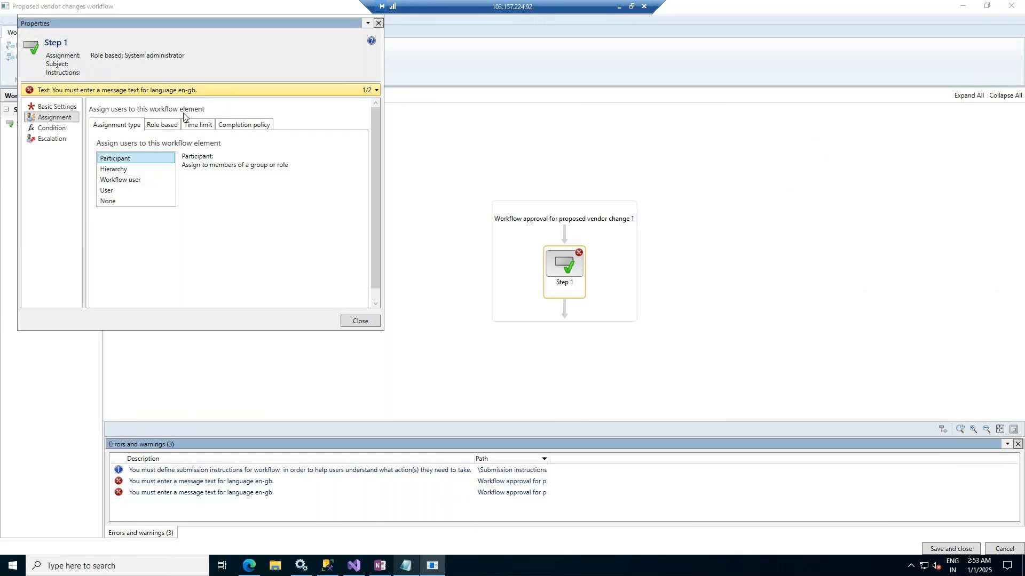
pyautogui.click(163, 125)
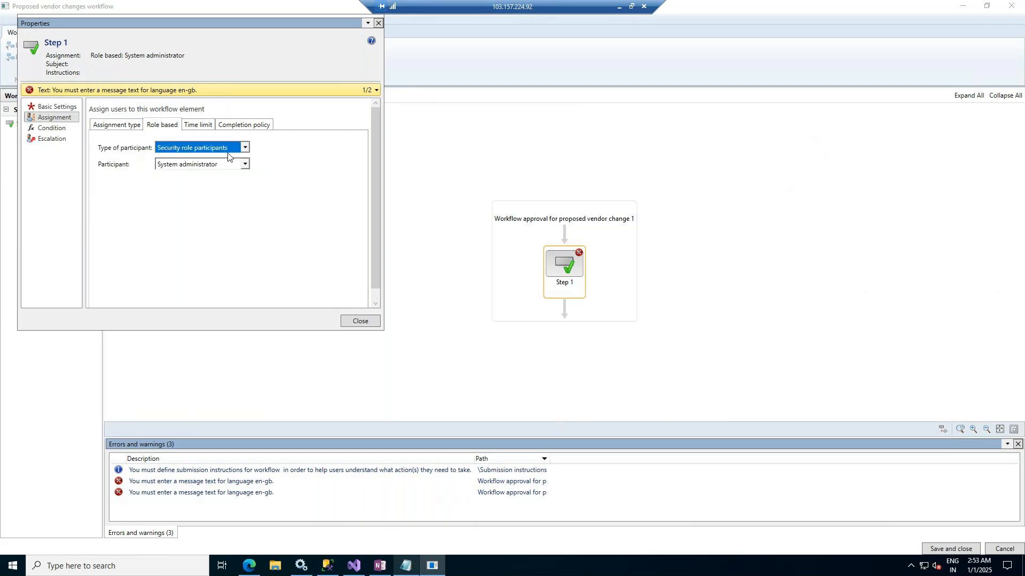
pyautogui.click(117, 125)
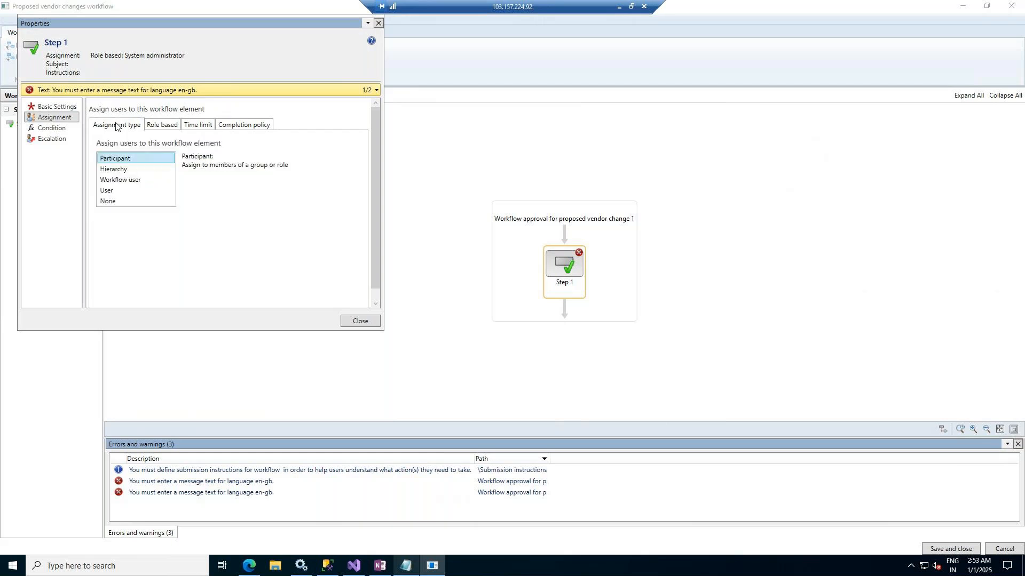
pyautogui.click(115, 171)
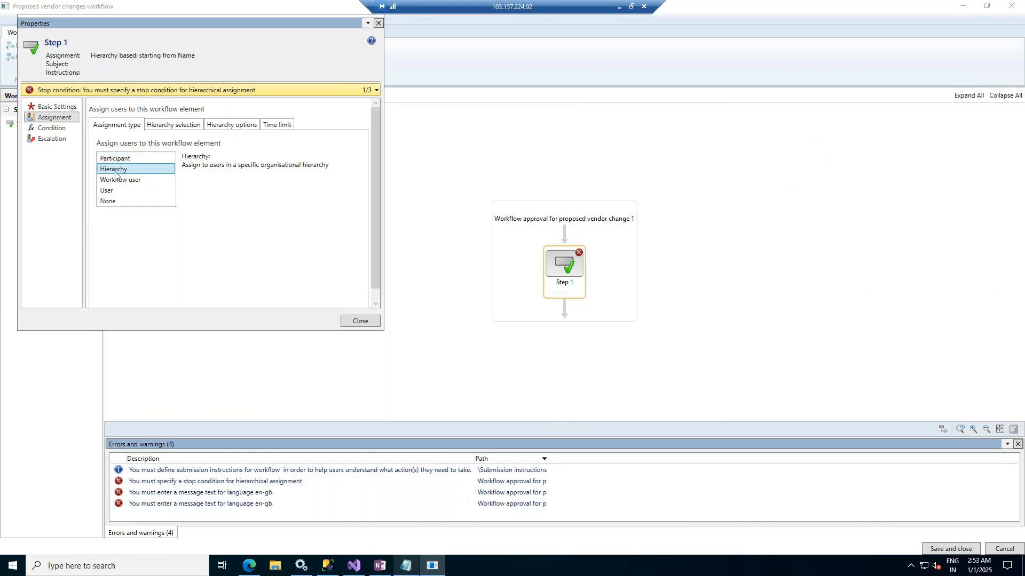
pyautogui.click(115, 181)
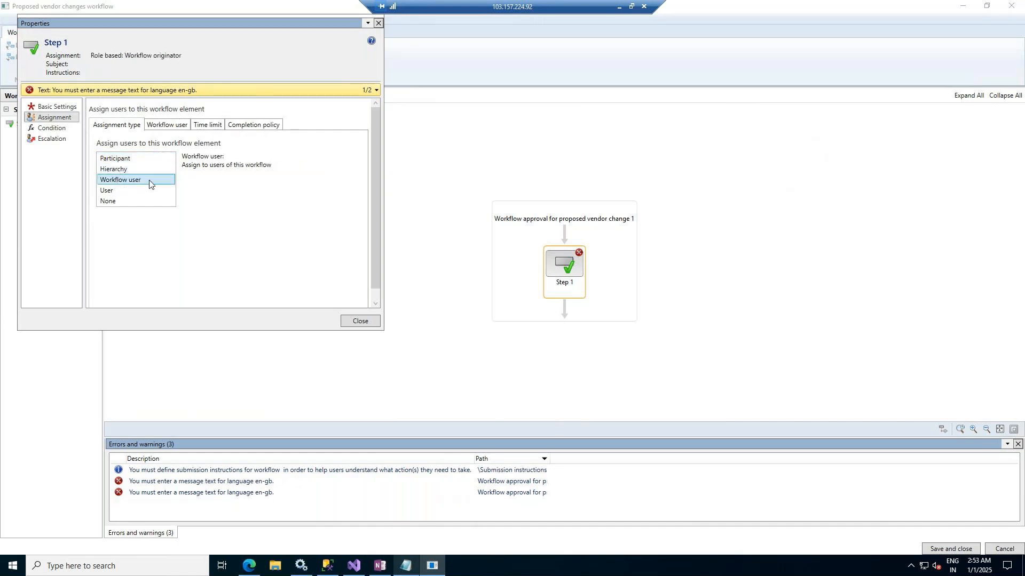
# Set Step 1's assignment type to User and add Admin as the selected user
pyautogui.click(113, 192)
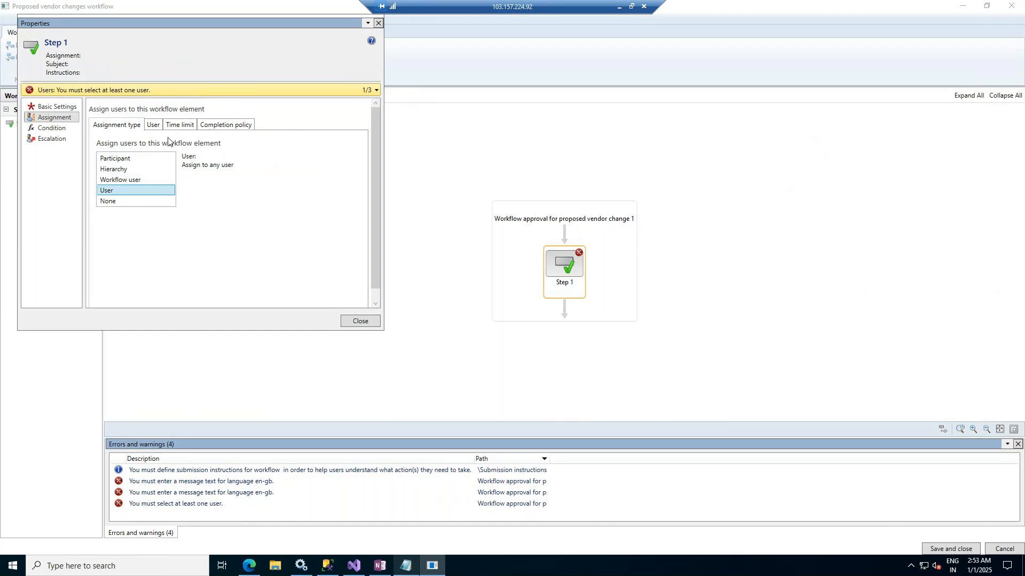
pyautogui.click(154, 125)
pyautogui.click(184, 189)
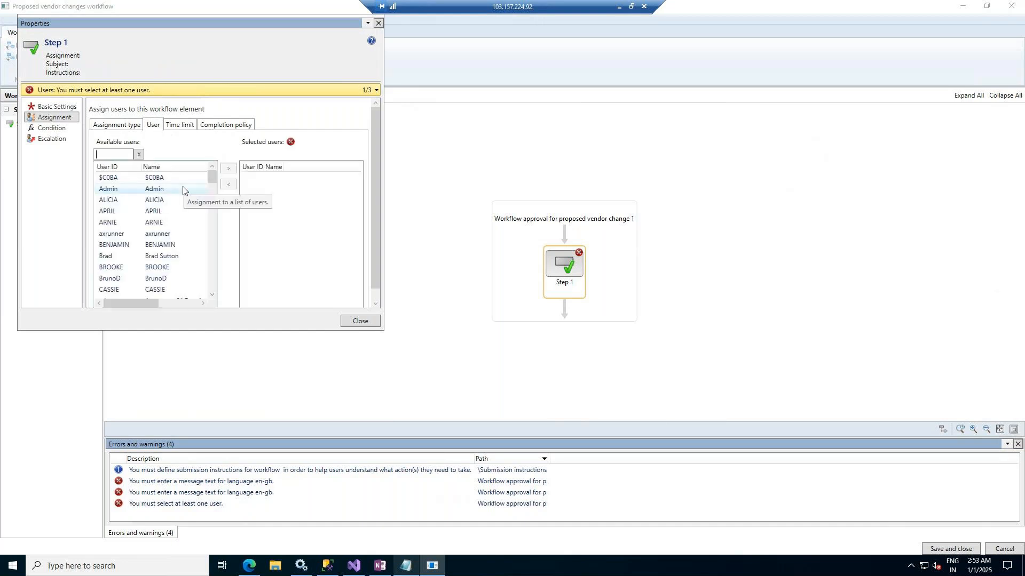
pyautogui.click(226, 169)
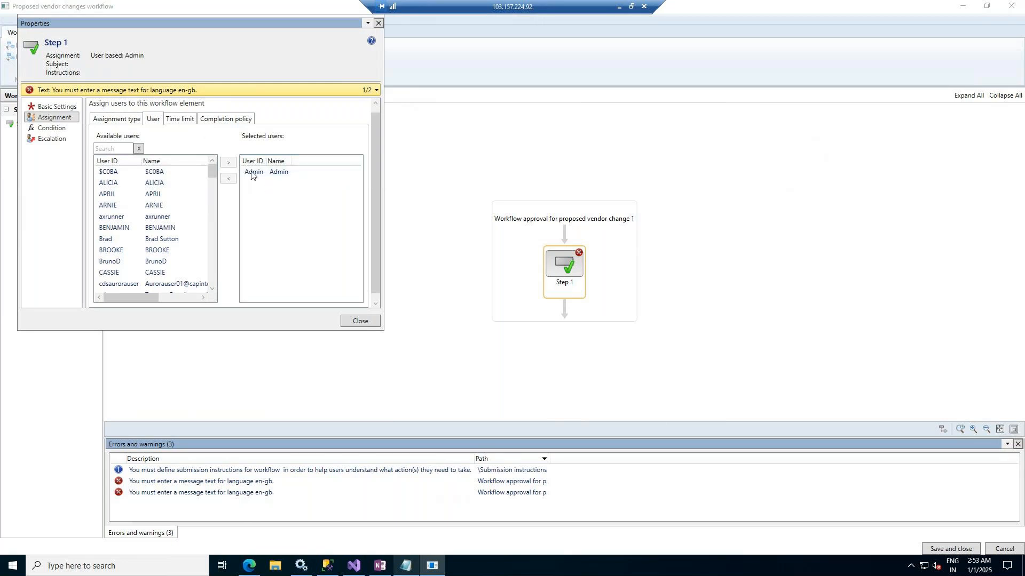
# Enter "Vendor Approval Workflow for Coke C001 USA" as Step 1's work item subject
pyautogui.click(44, 107)
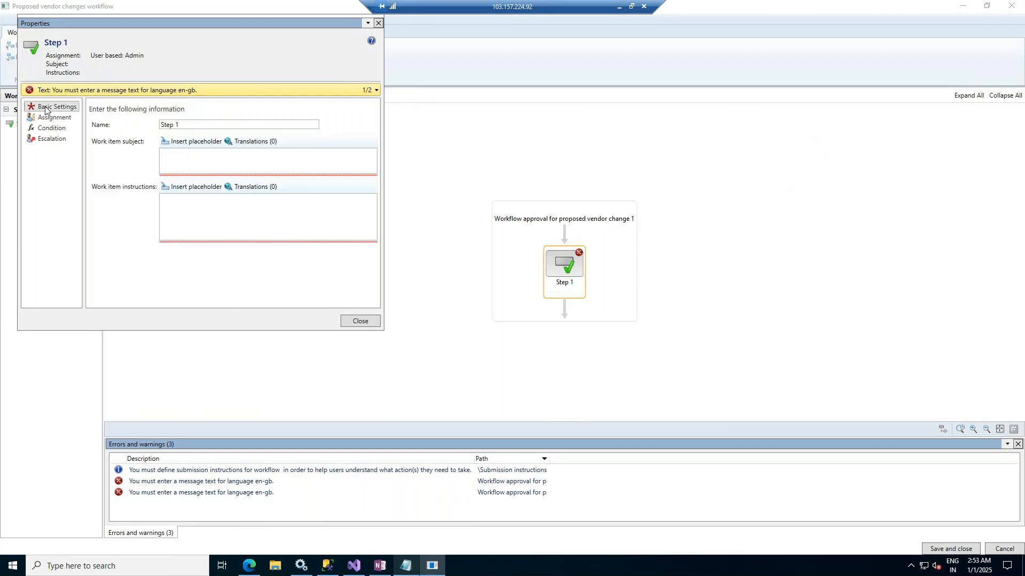
pyautogui.click(163, 155)
pyautogui.write('V')
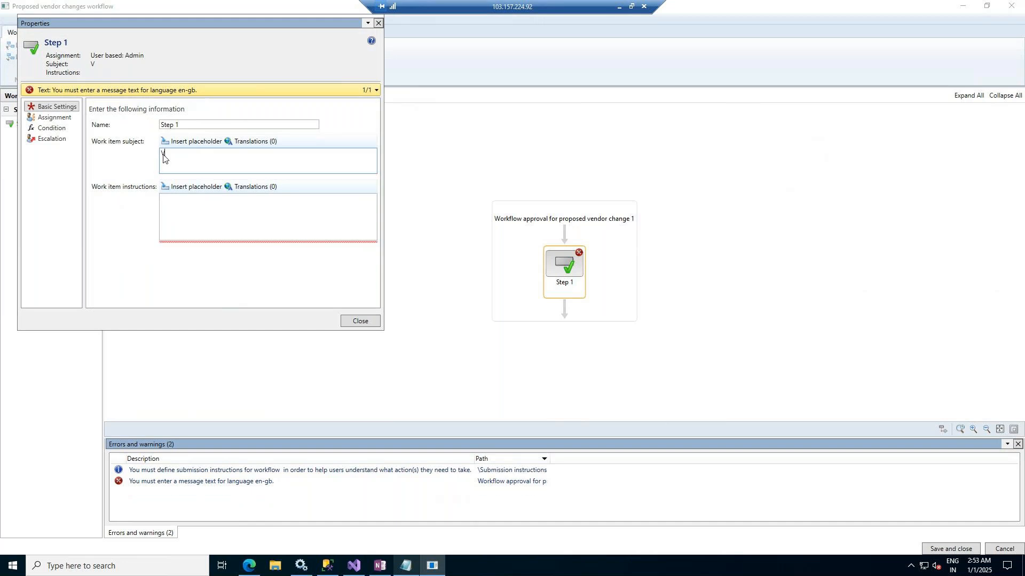
pyautogui.write('endor Wor')
pyautogui.press('BackSpace')
pyautogui.press('BackSpace')
pyautogui.press('BackSpace')
pyautogui.write('Approval Workflow for Coke')
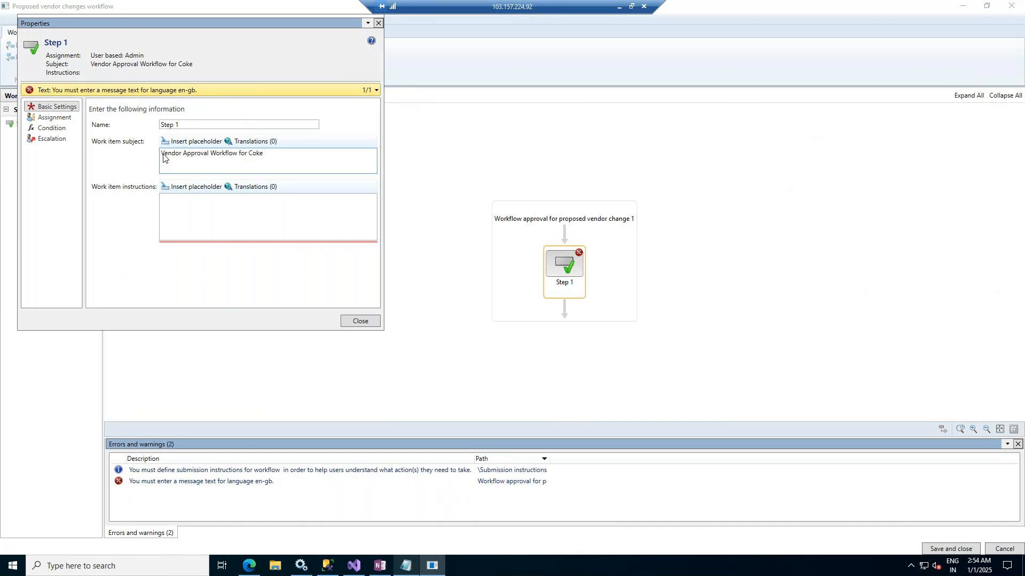
pyautogui.write(' C001 USA')
# Enter "Please verify the vendor changes and approve" as Step 1's work item instructions and close its properties
pyautogui.click(190, 201)
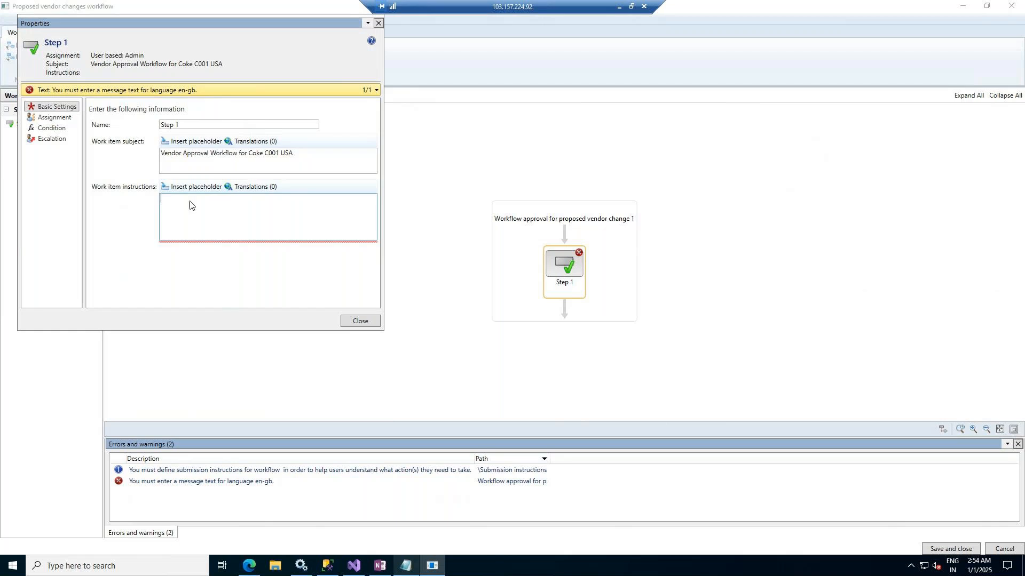
pyautogui.write('Please ver')
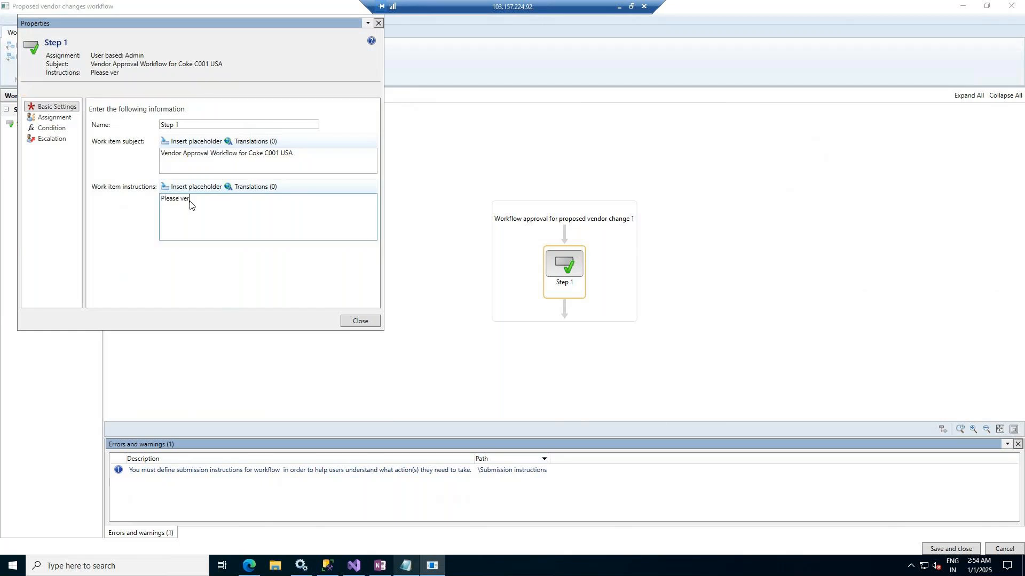
pyautogui.write('ify the vendor changes and approve')
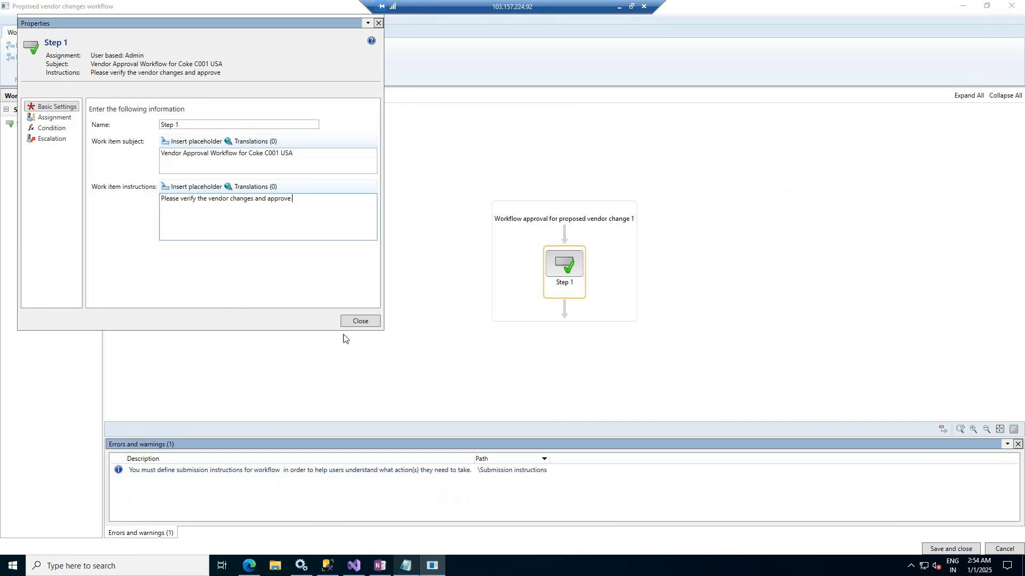
pyautogui.click(354, 320)
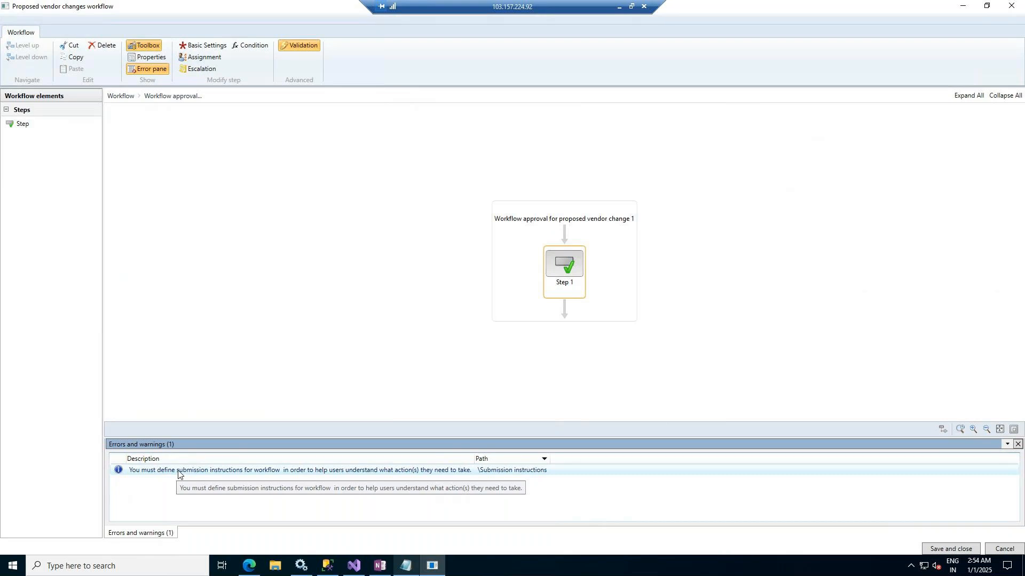
# Resolve the submission instructions warning by setting the workflow's submission instructions to "Please submit after complete information"
pyautogui.doubleClick(295, 469)
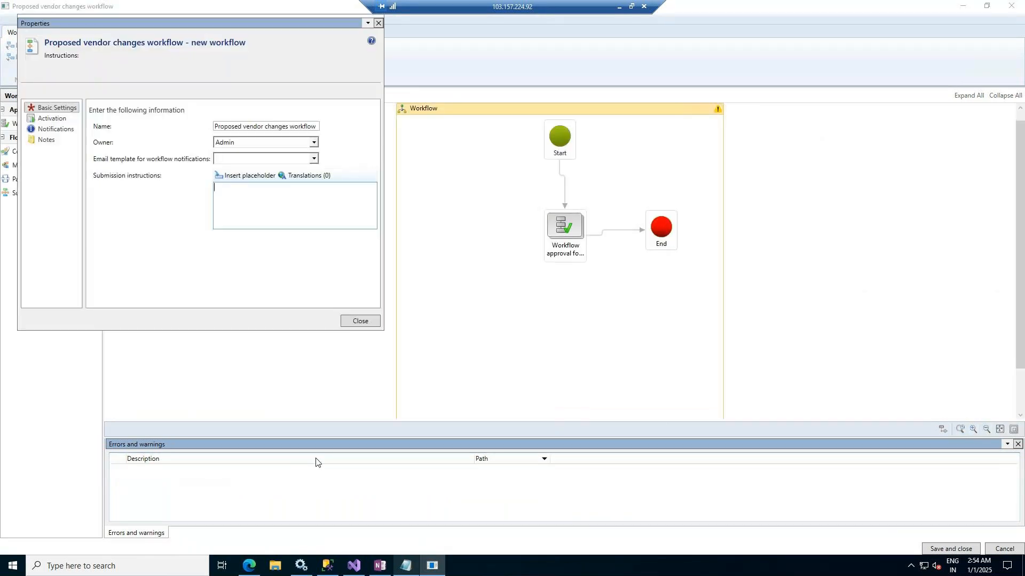
pyautogui.click(244, 208)
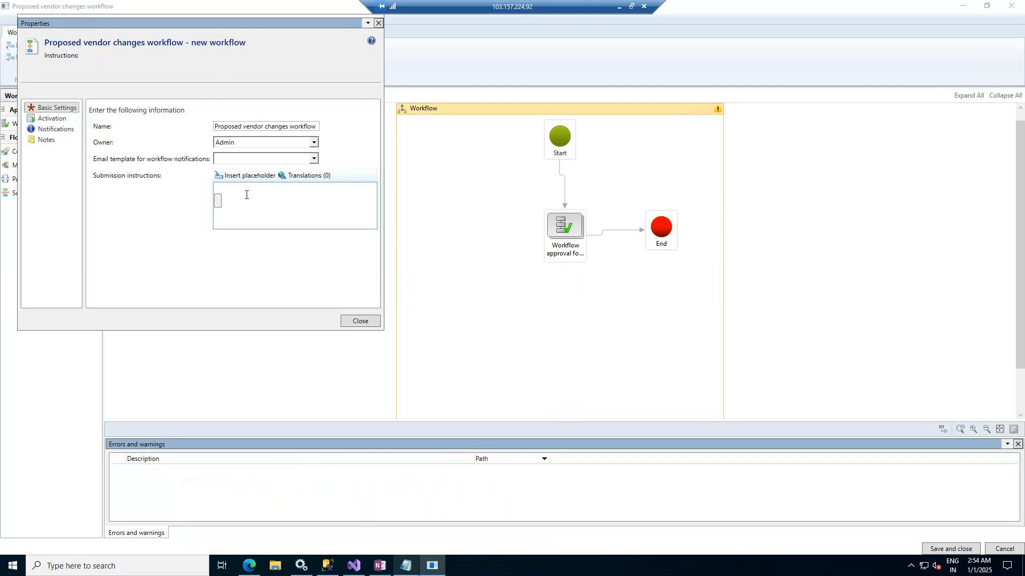
pyautogui.write('Please submit after complete')
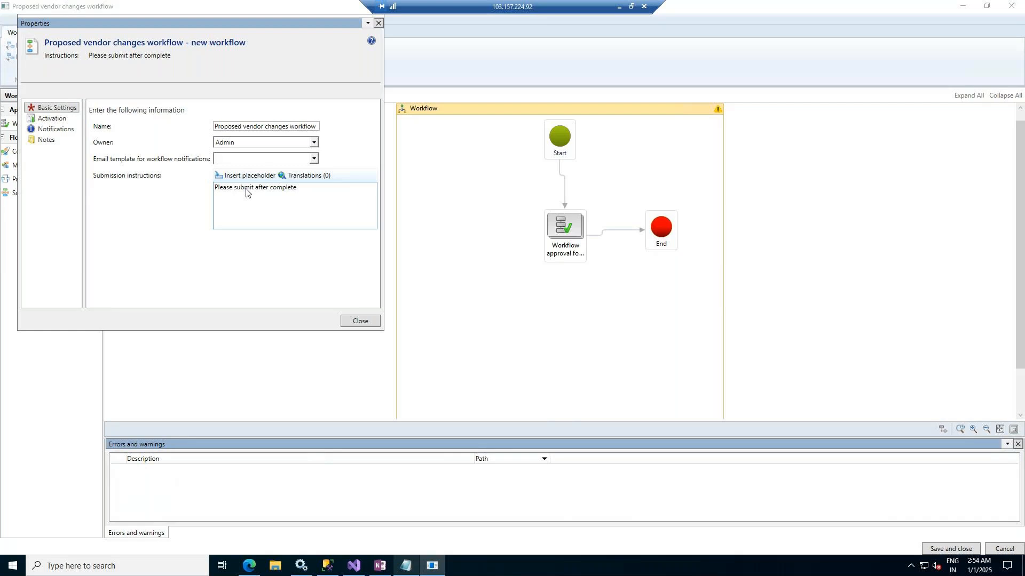
pyautogui.write(' information')
pyautogui.click(360, 321)
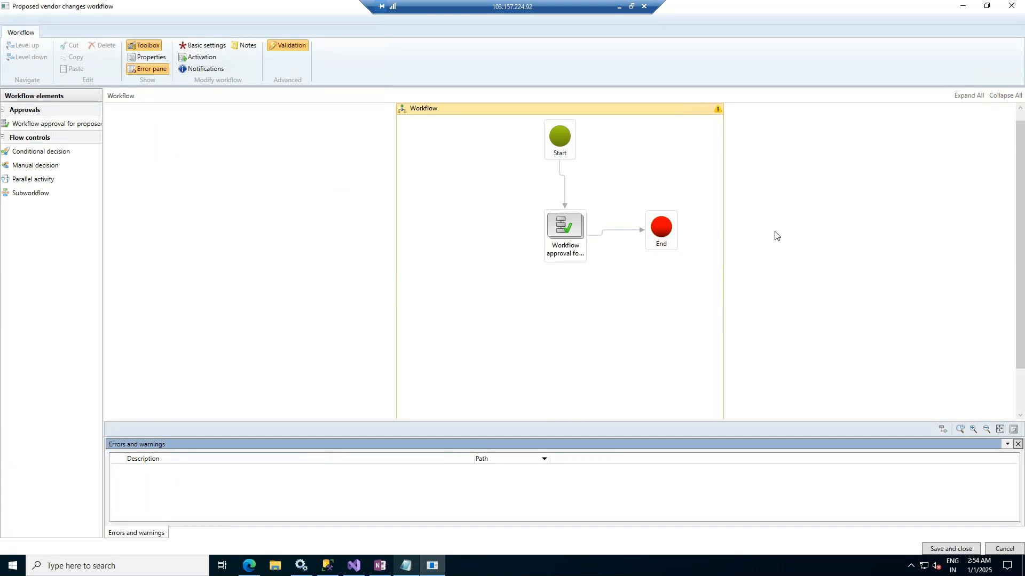
# Save and close the workflow without version notes, choosing to activate the new version
pyautogui.click(948, 552)
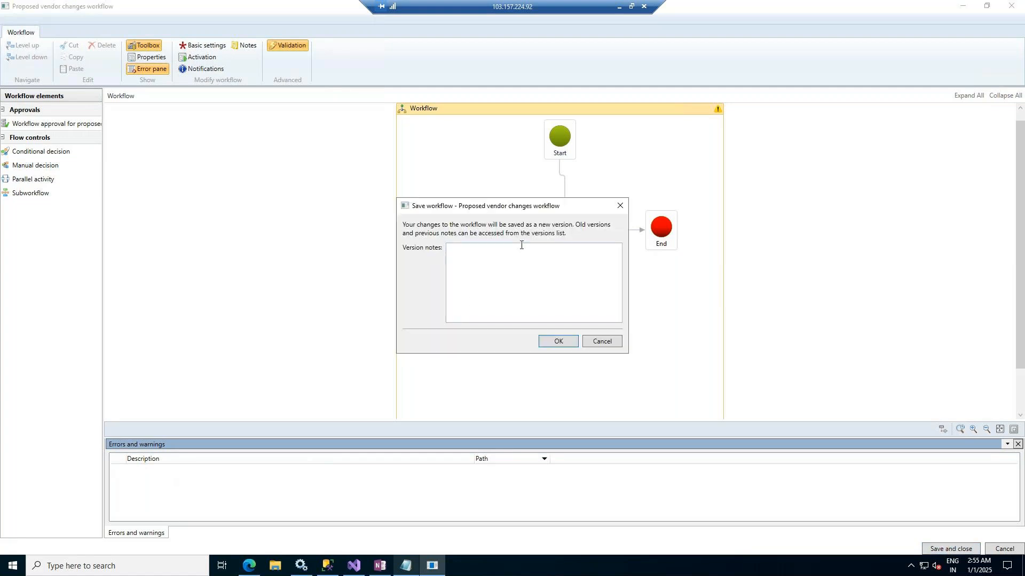
pyautogui.click(558, 341)
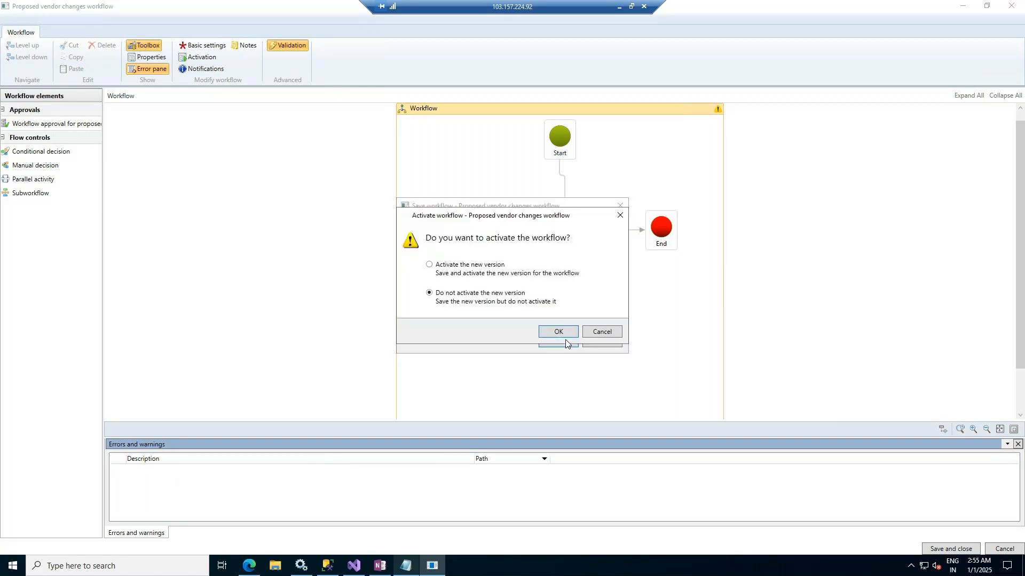
pyautogui.click(429, 265)
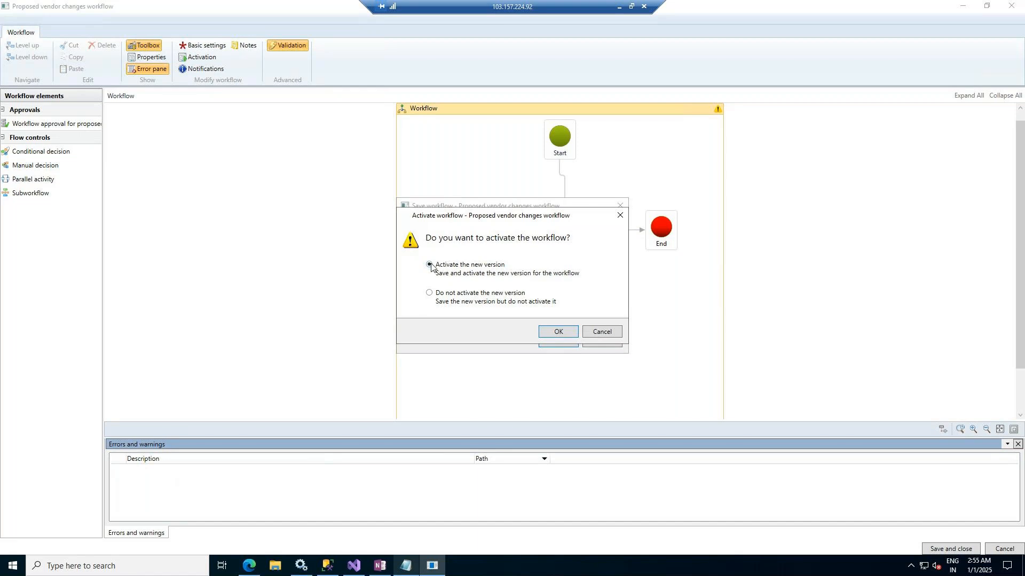
pyautogui.click(559, 331)
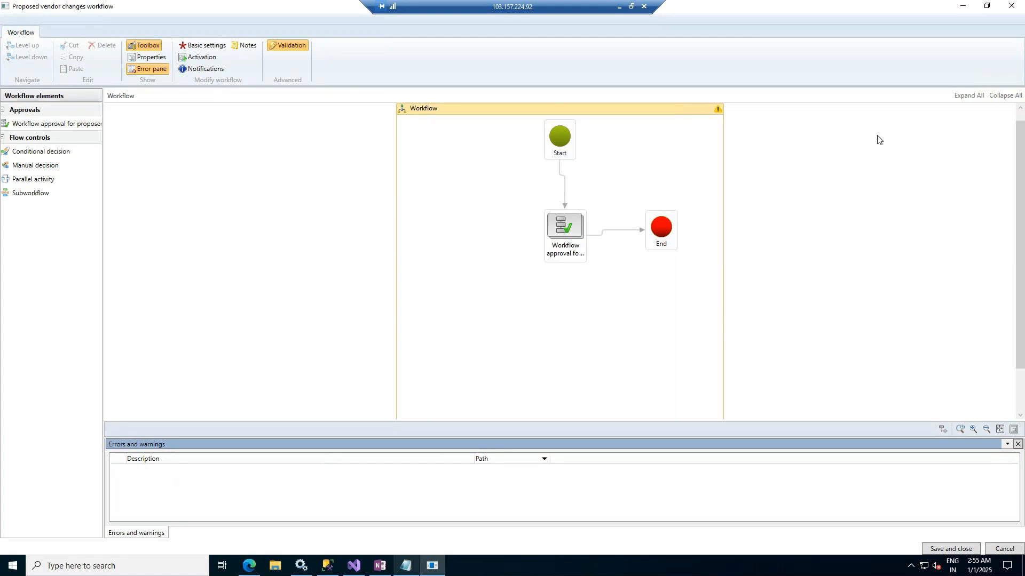
# Switch to the browser, close the Create workflow pane and refresh the Accounts payable workflows list, checking on the workflow editor's save
pyautogui.click(248, 567)
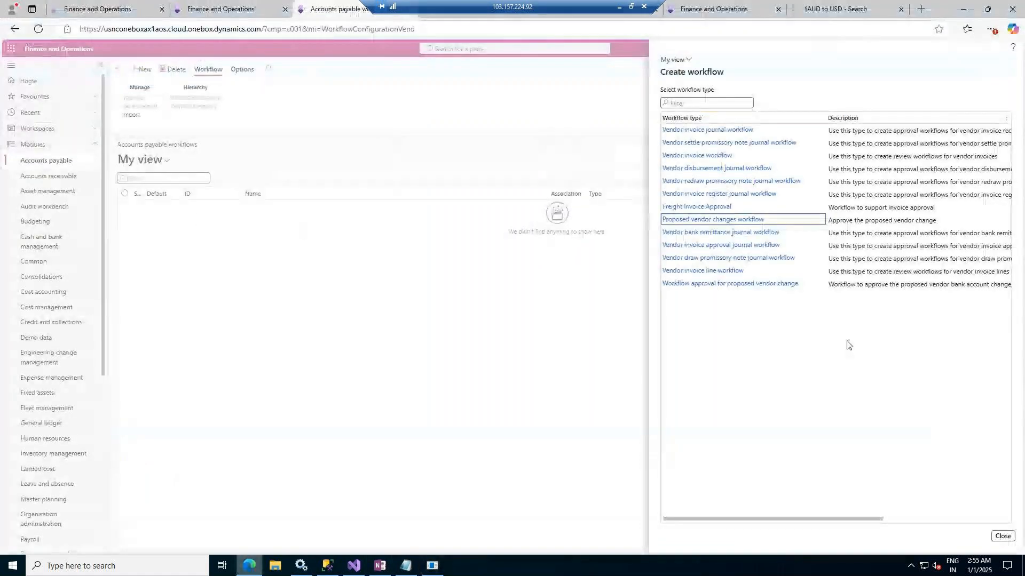
pyautogui.click(1003, 536)
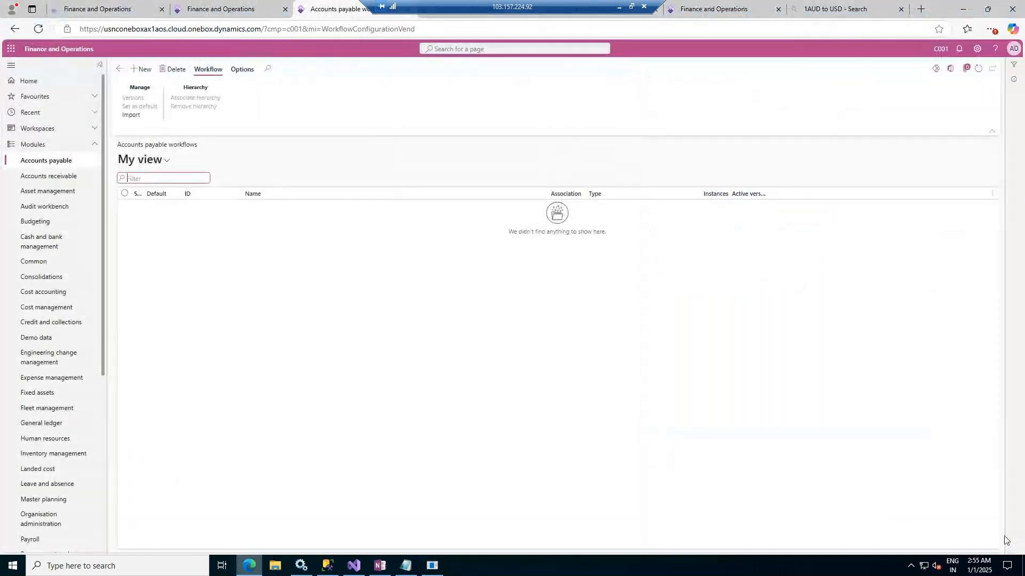
pyautogui.click(978, 69)
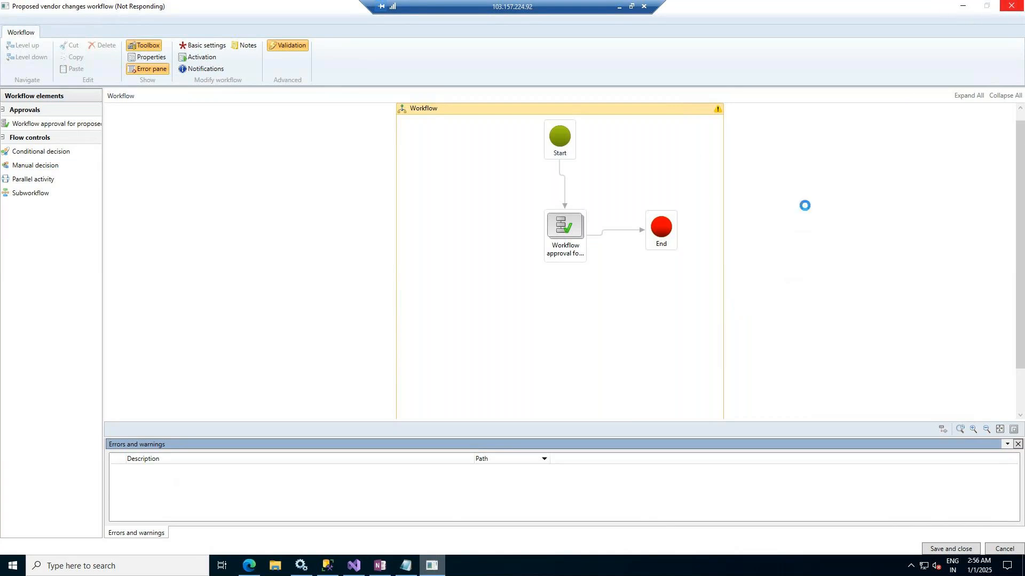
pyautogui.click(250, 566)
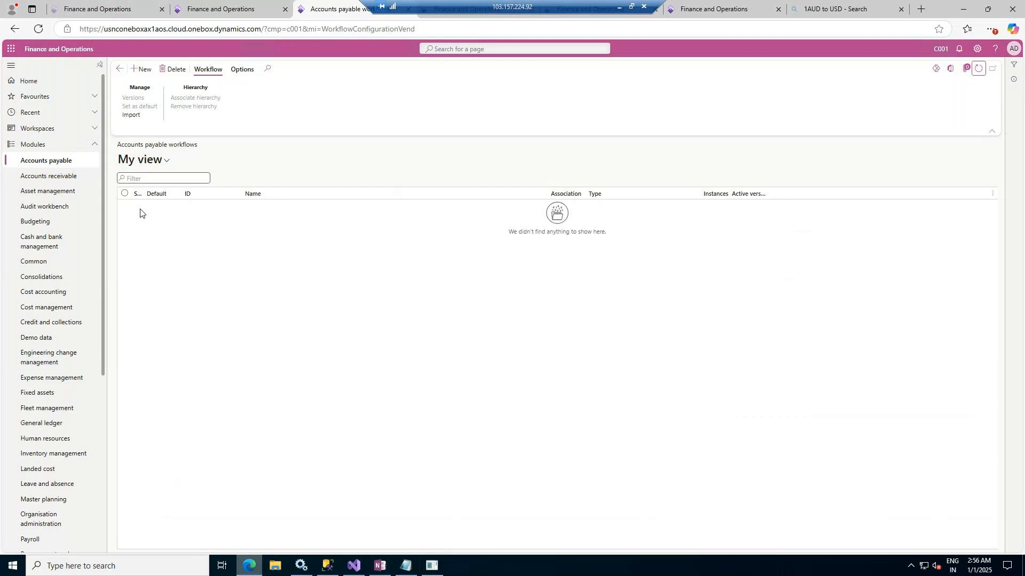
pyautogui.click(433, 565)
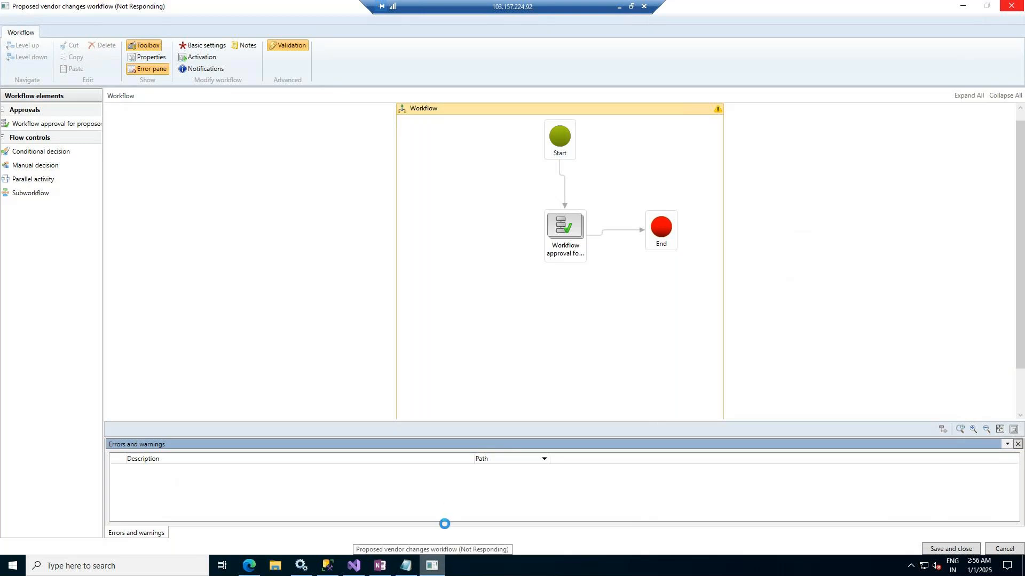
pyautogui.click(248, 566)
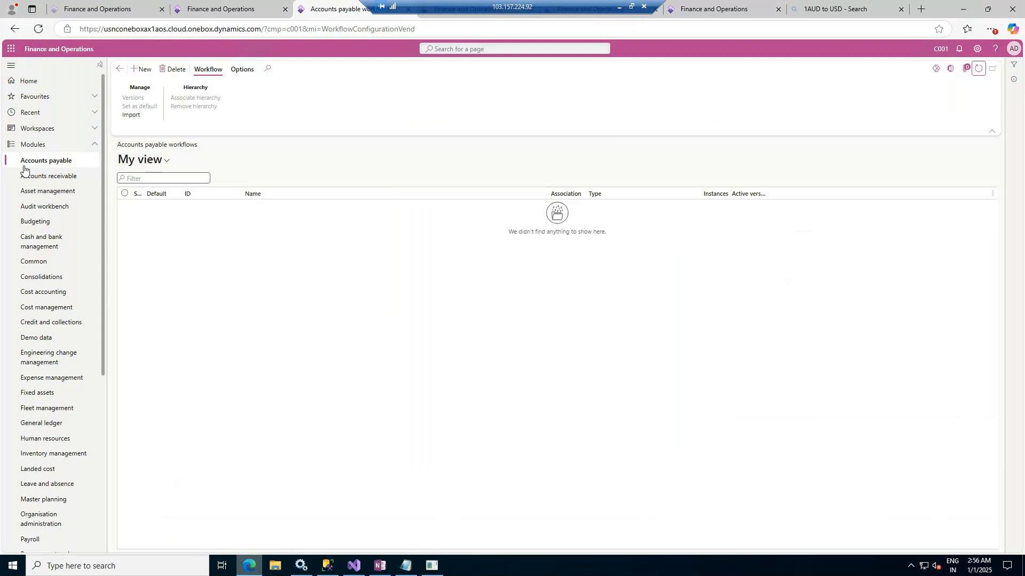
# Open the Dell International LLC vendor record from Accounts payable's All vendors list
pyautogui.click(45, 162)
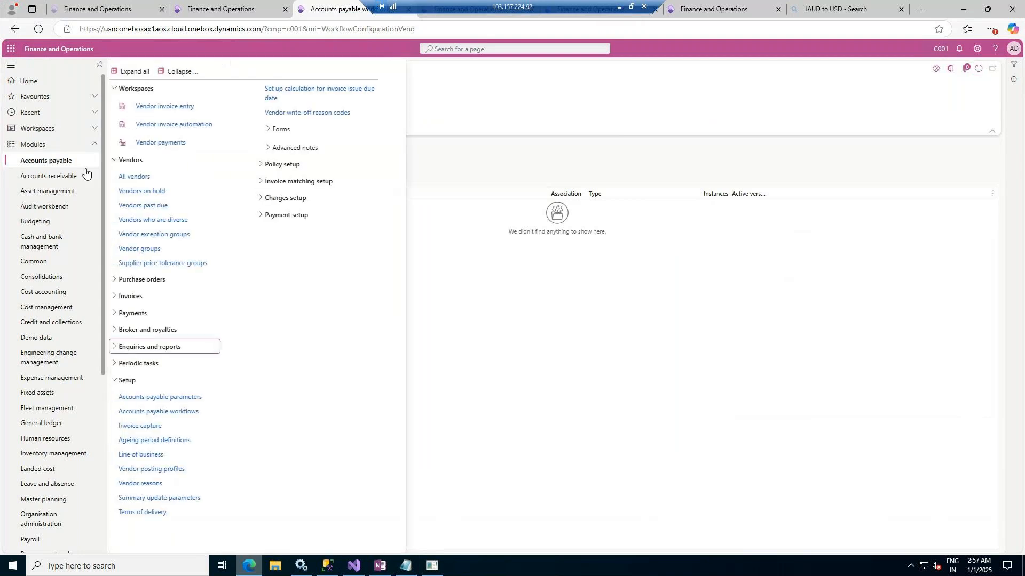
pyautogui.click(146, 180)
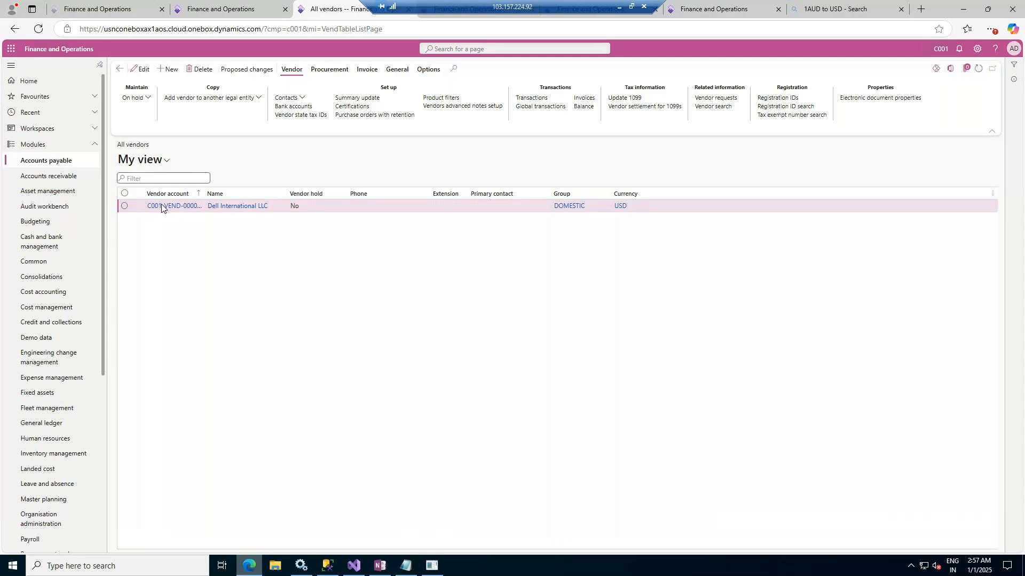
pyautogui.click(161, 206)
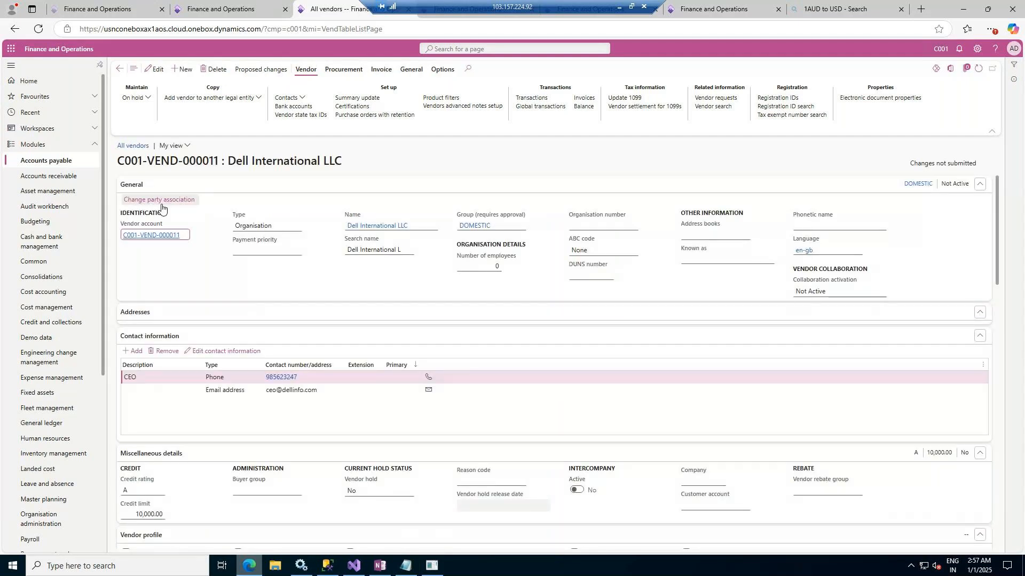
# Put the vendor record in edit mode and open the Terms of payment setup form from its Payment section's Terms of payment field
pyautogui.scroll(-5, 376, 459)
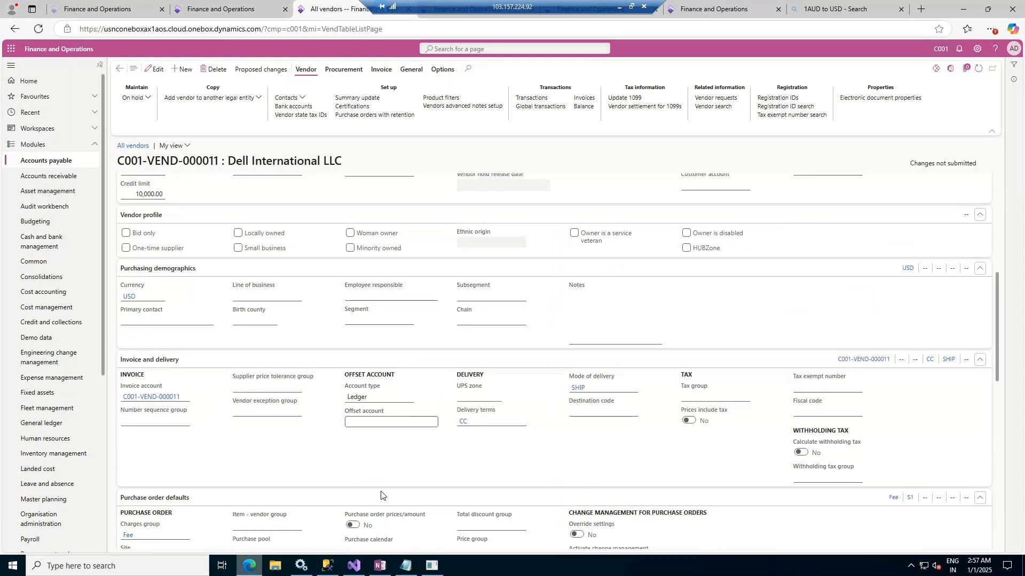
pyautogui.scroll(-5, 380, 495)
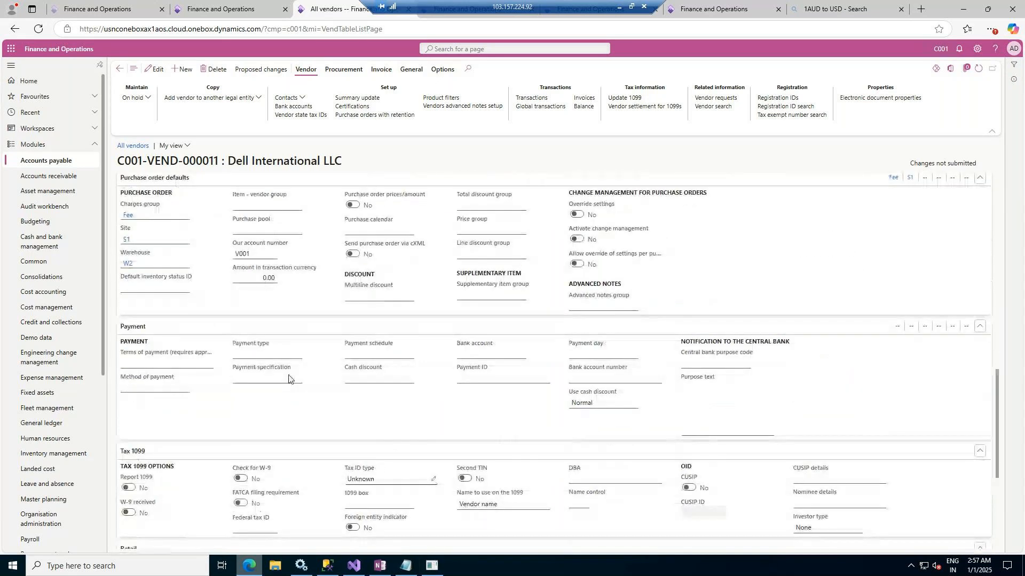
pyautogui.click(208, 364)
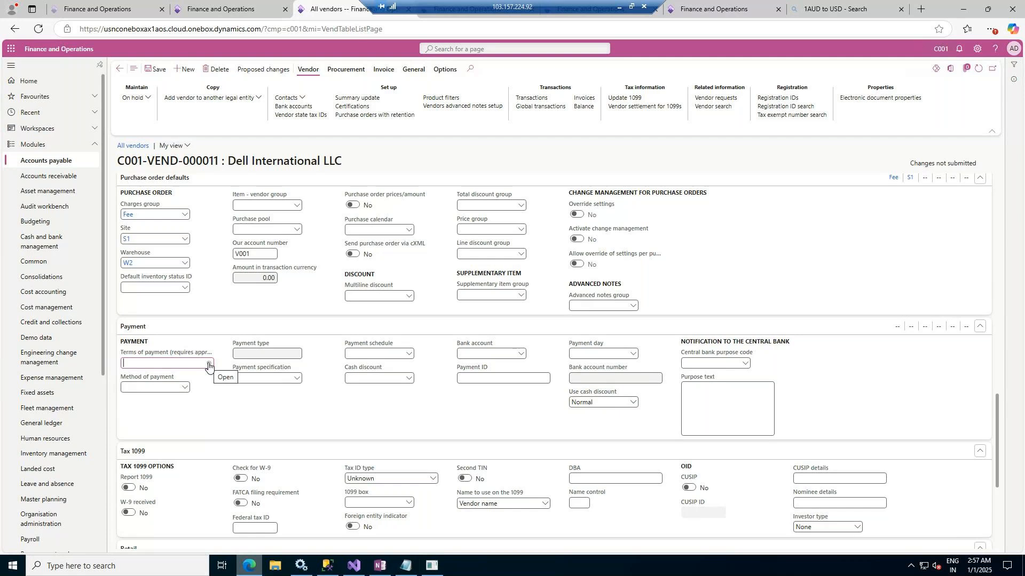
pyautogui.click(208, 364)
pyautogui.rightClick(208, 365)
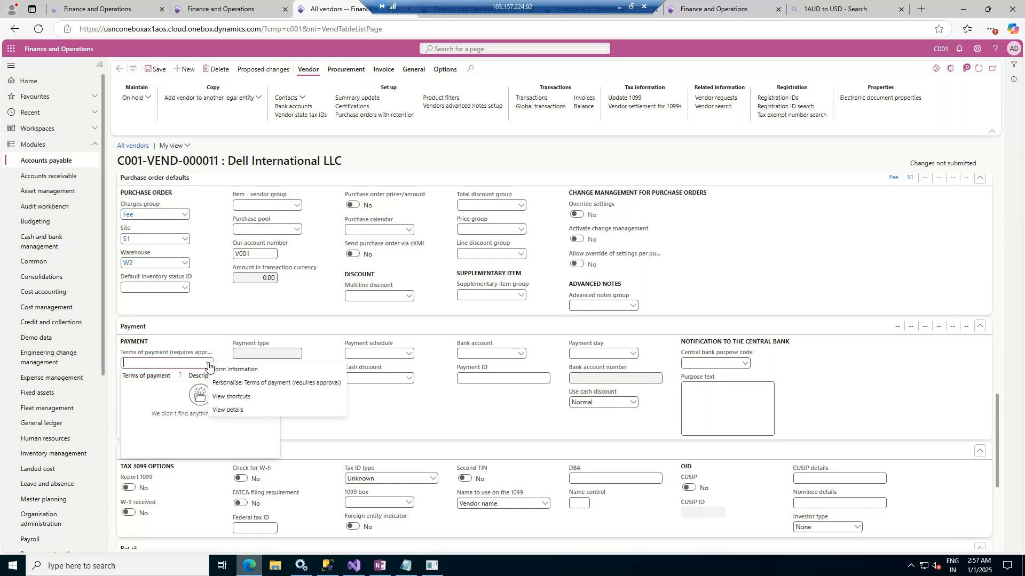
pyautogui.click(212, 365)
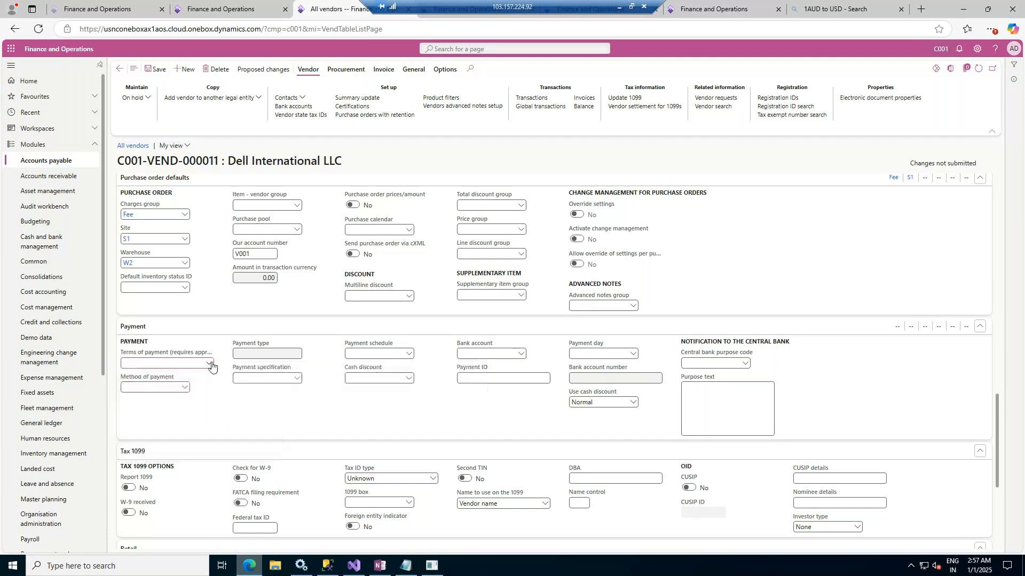
pyautogui.rightClick(212, 365)
pyautogui.click(229, 414)
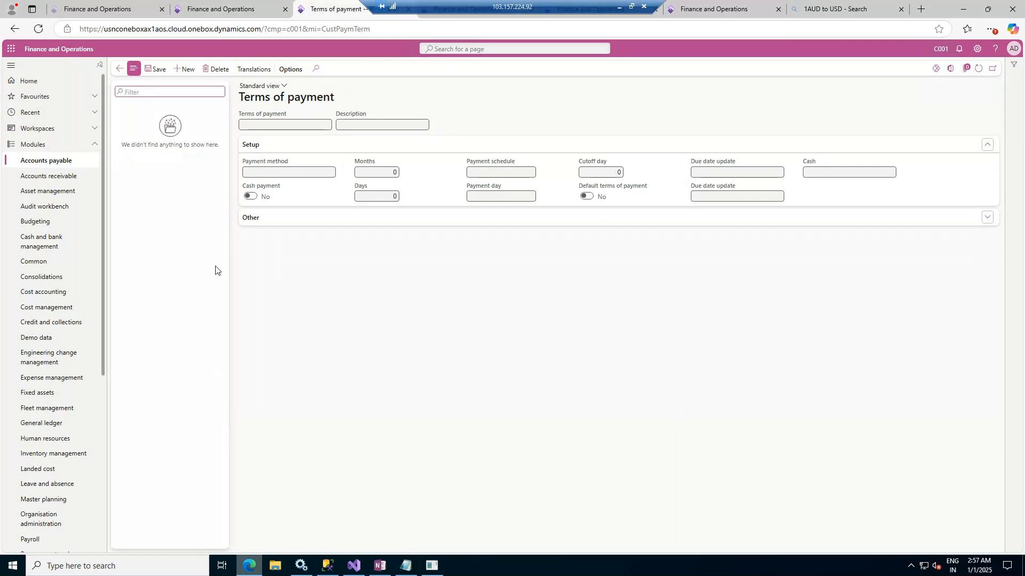
# Create a new term of payment named 7D with the description "Pay After 7 days"
pyautogui.click(184, 70)
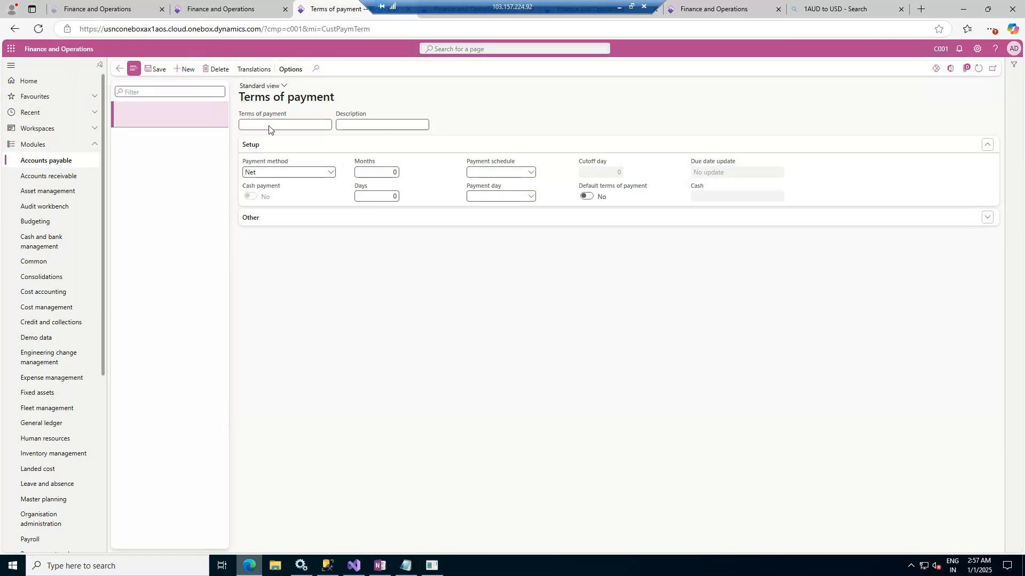
pyautogui.click(269, 127)
pyautogui.write('7D')
pyautogui.press('Tab')
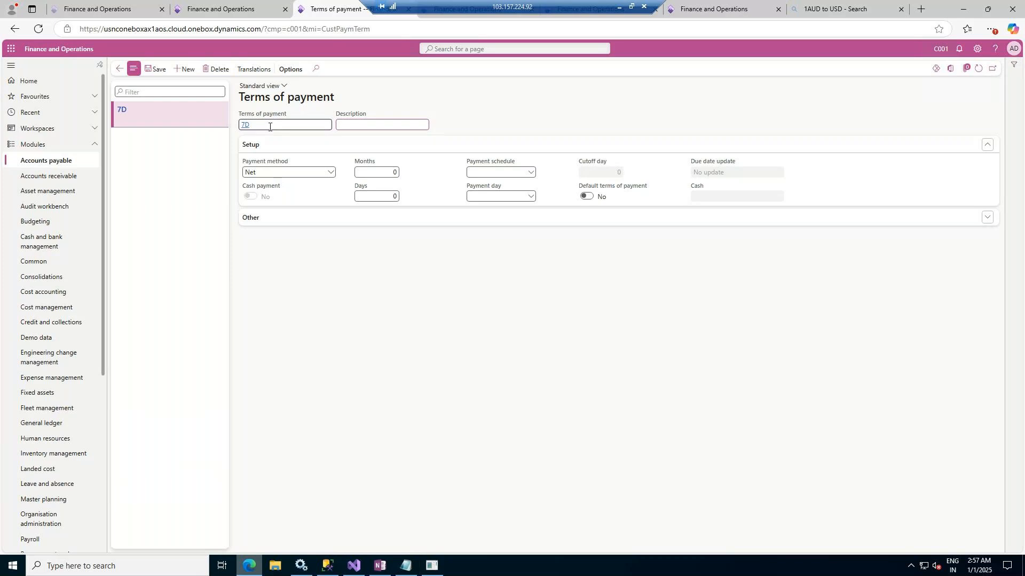
pyautogui.write('Pay After 7 days')
pyautogui.press('Tab')
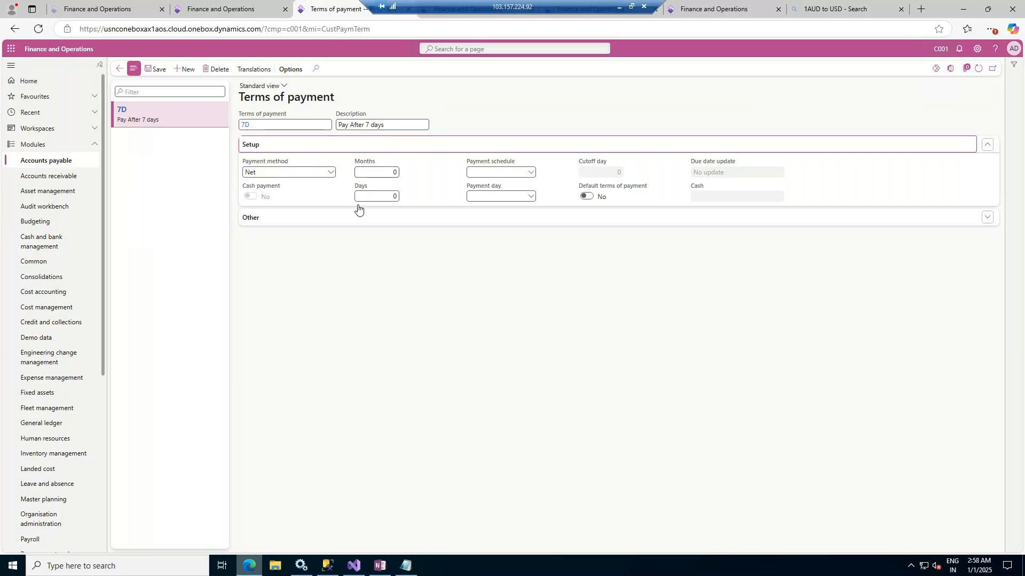
# Keep Net as the 7D term's payment method, set its days to 15 and save it
pyautogui.click(330, 172)
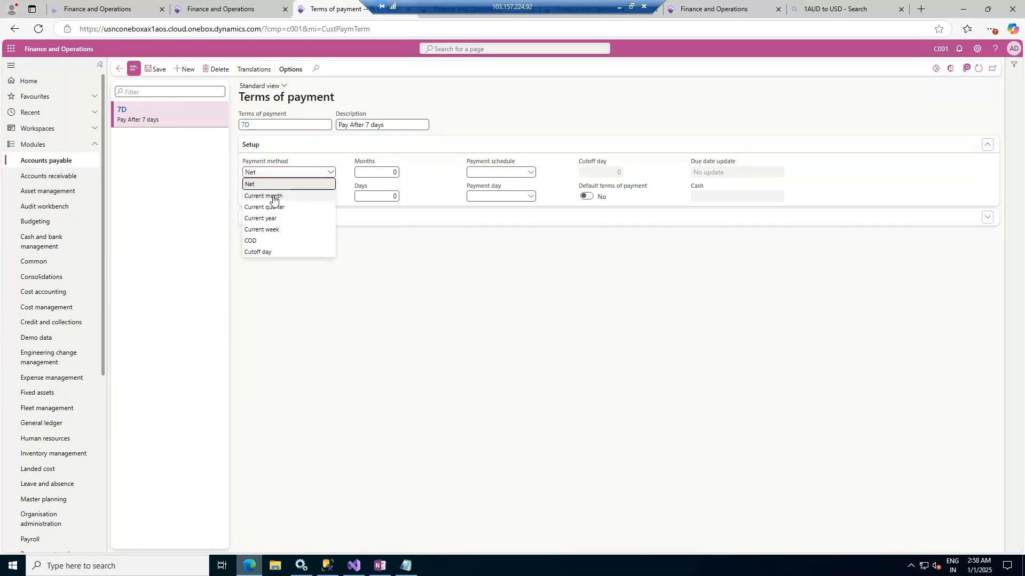
pyautogui.click(315, 184)
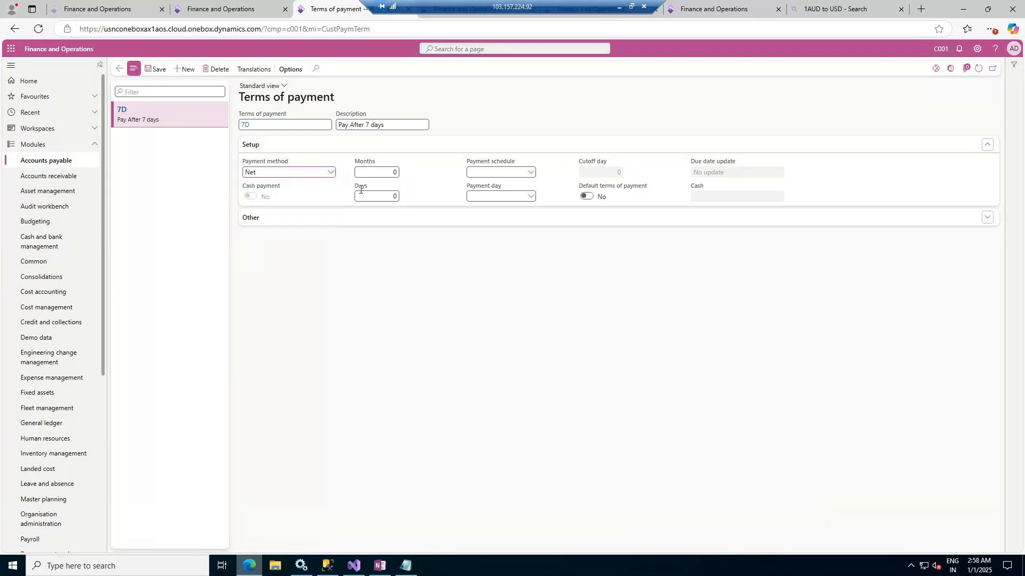
pyautogui.click(388, 196)
pyautogui.write('15')
pyautogui.click(475, 172)
pyautogui.click(154, 70)
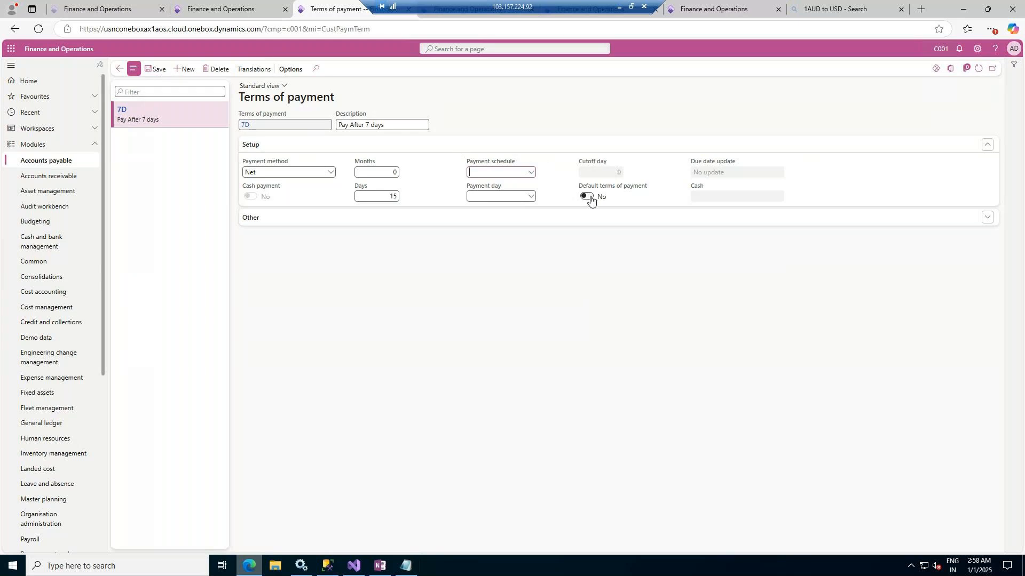
# Create a Net term of payment named 15D with the description "Pay after 15 days" and 15 days
pyautogui.click(180, 69)
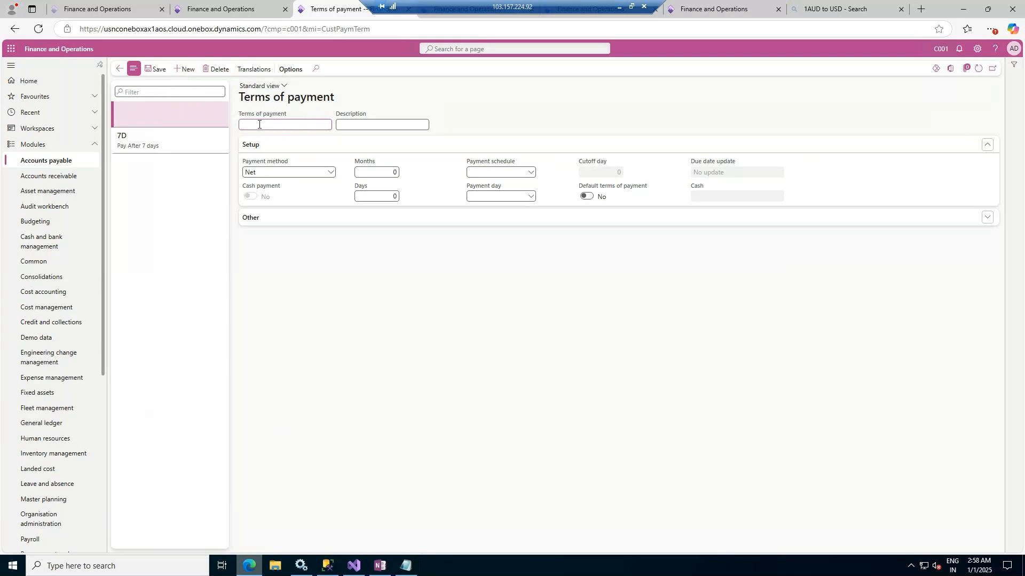
pyautogui.write('15 Days')
pyautogui.hotkey('ctrl', 'BackSpace')
pyautogui.write('D')
pyautogui.write('Pay aft')
pyautogui.write('er 15')
pyautogui.write(' day')
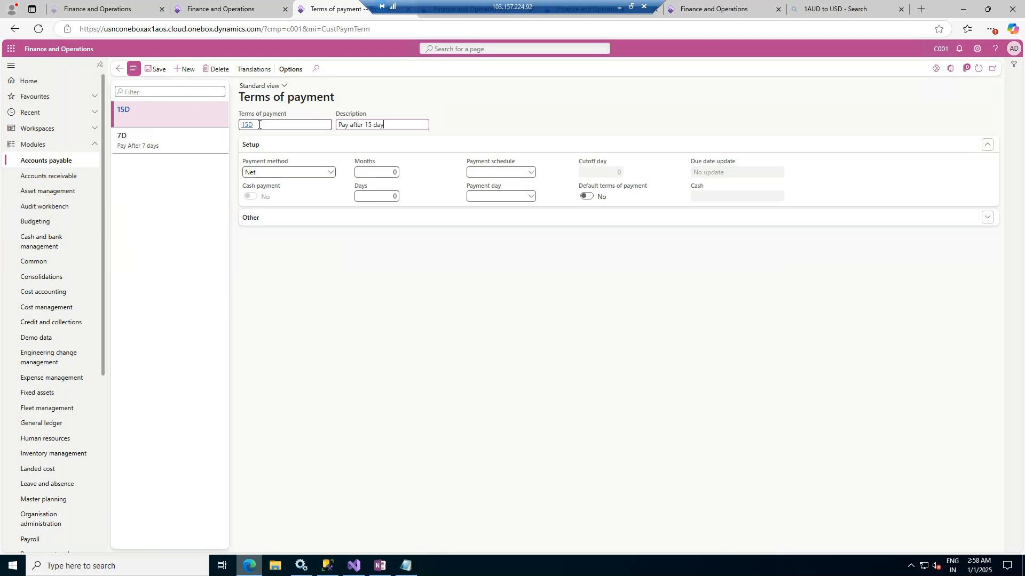
pyautogui.write('s')
pyautogui.click(394, 196)
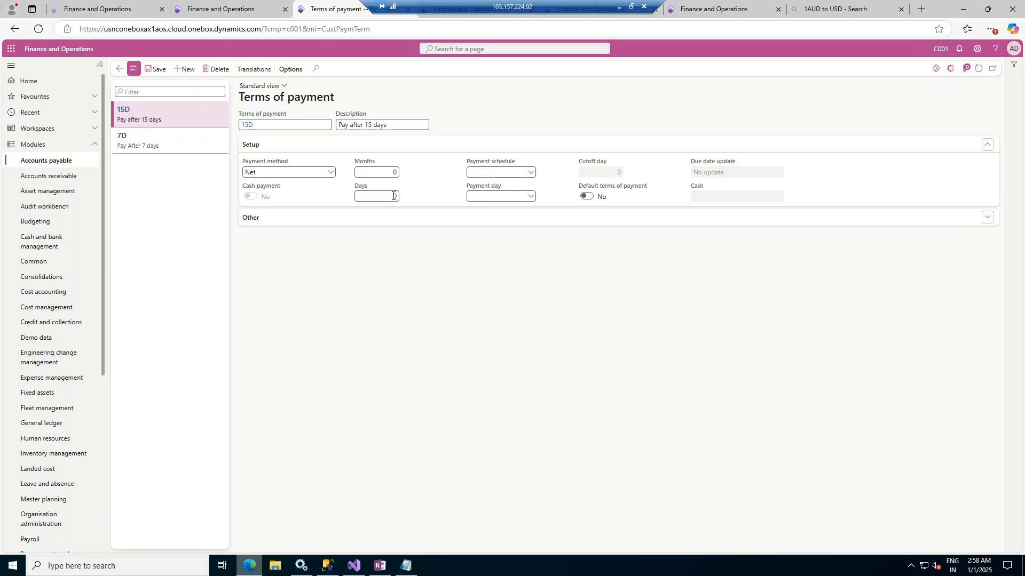
pyautogui.write('15')
pyautogui.press('Tab')
# Create a third term of payment named 30D with the description "Pay after 30 days"
pyautogui.click(183, 69)
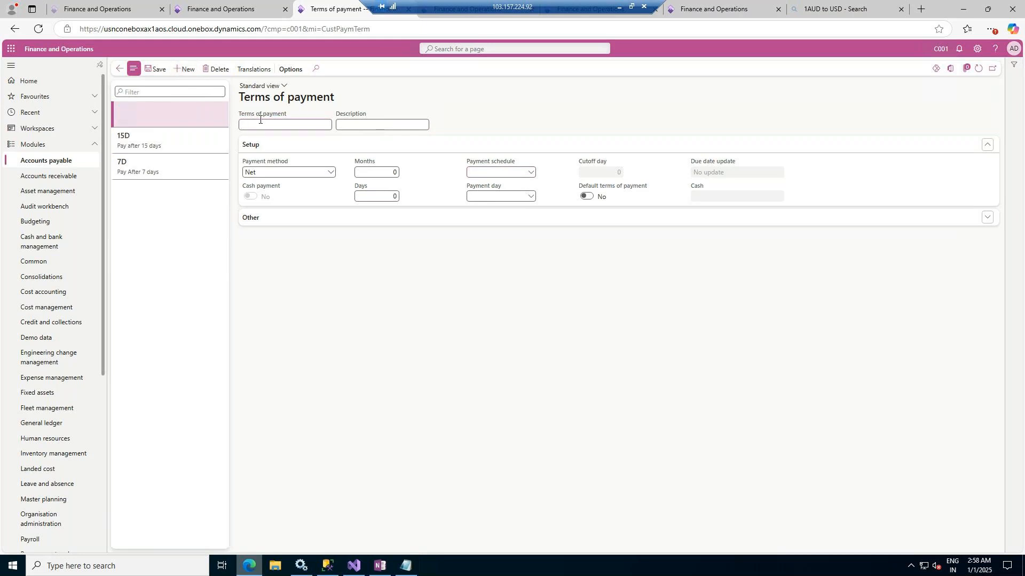
pyautogui.write('30D')
pyautogui.press('Tab')
pyautogui.write('Pay after 30 days')
# Set the 30D term's payment method to Current month and its months to 1, and save it
pyautogui.click(330, 172)
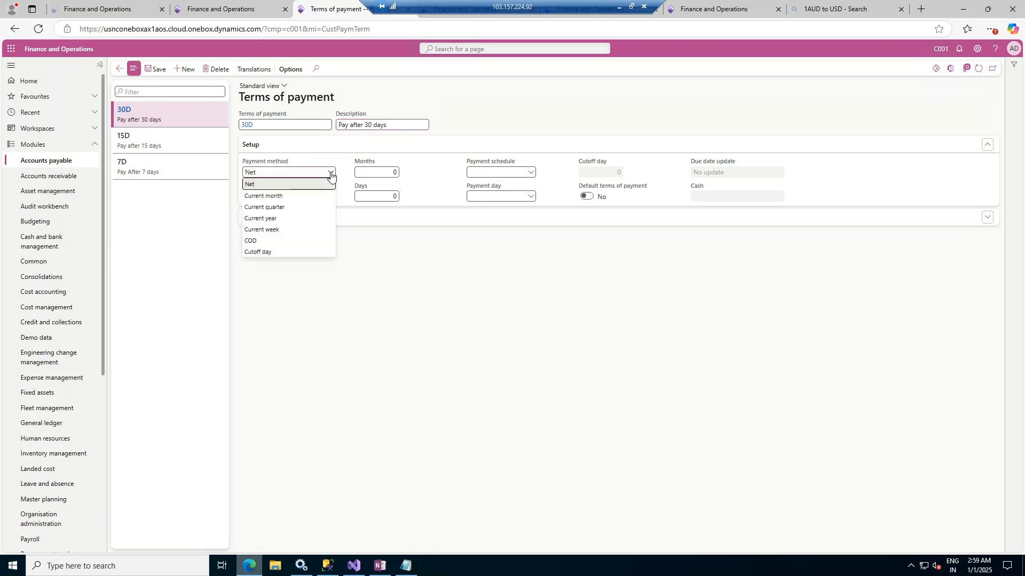
pyautogui.click(283, 196)
pyautogui.click(394, 172)
pyautogui.moveTo(394, 172); pyautogui.dragTo(412, 173)
pyautogui.write('1')
pyautogui.press('Tab')
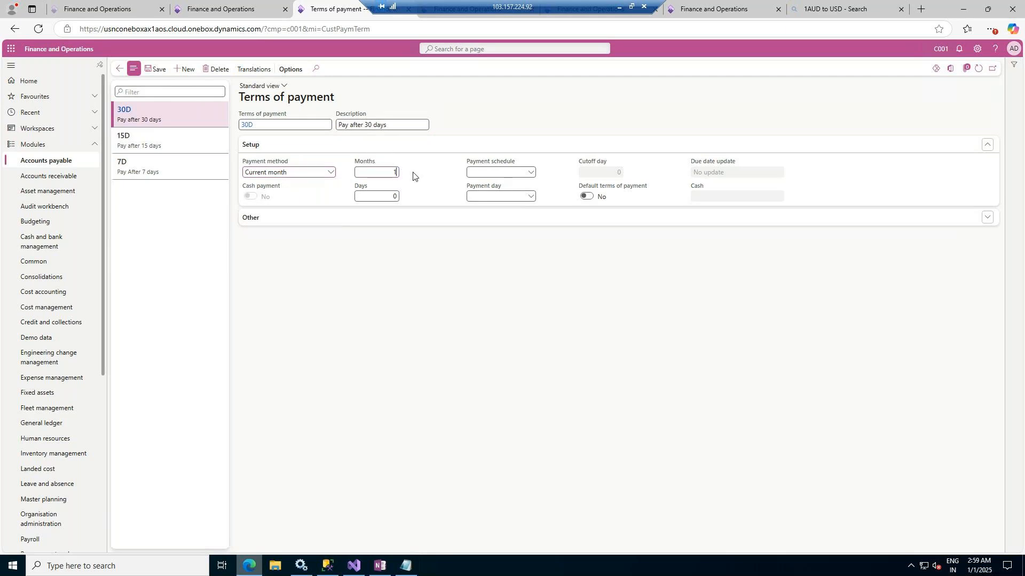
pyautogui.click(155, 73)
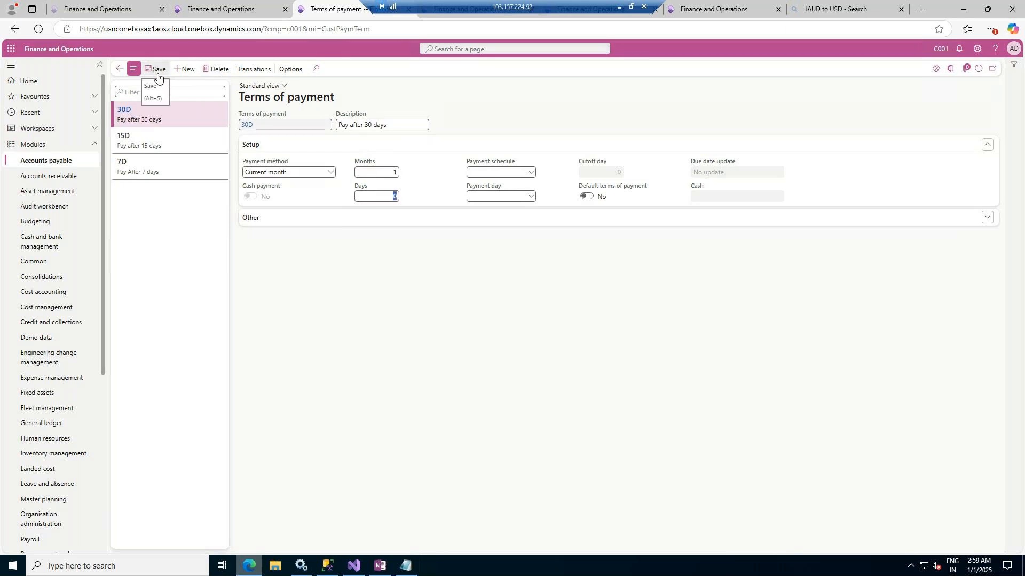
# Return to the Dell International LLC vendor, propose 15D as its terms of payment and close the Proposed changes pane
pyautogui.click(119, 70)
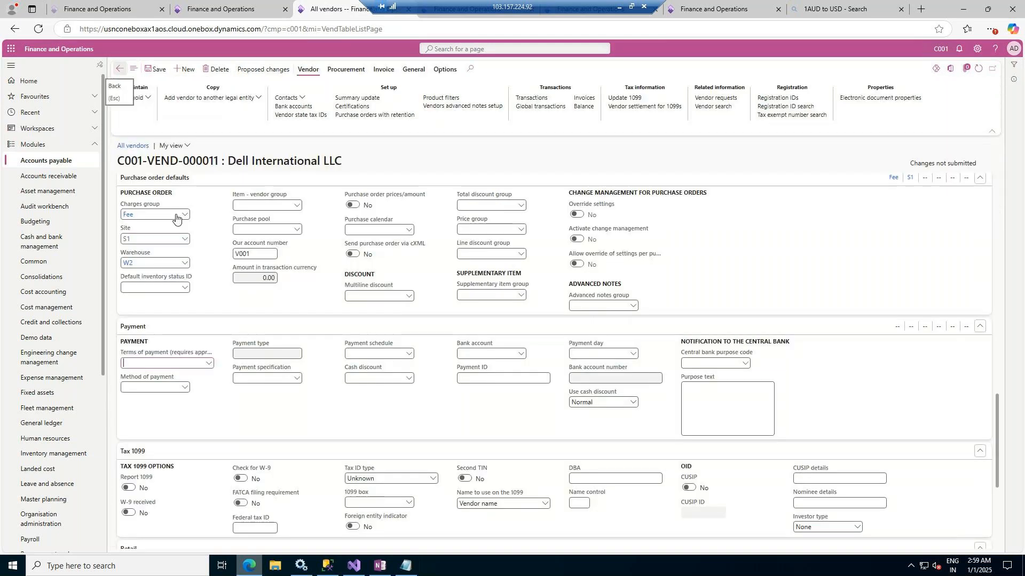
pyautogui.click(209, 363)
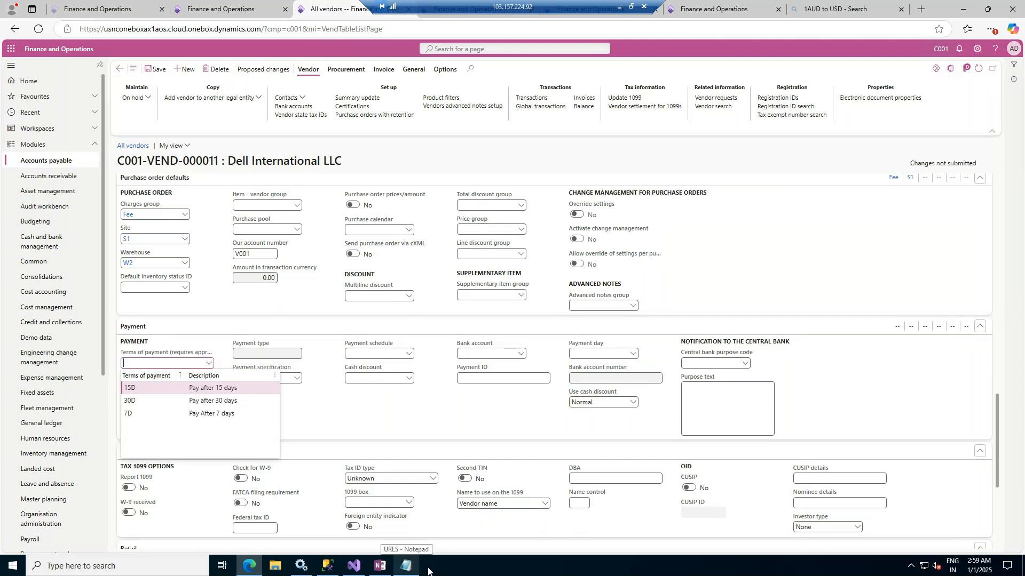
pyautogui.click(210, 393)
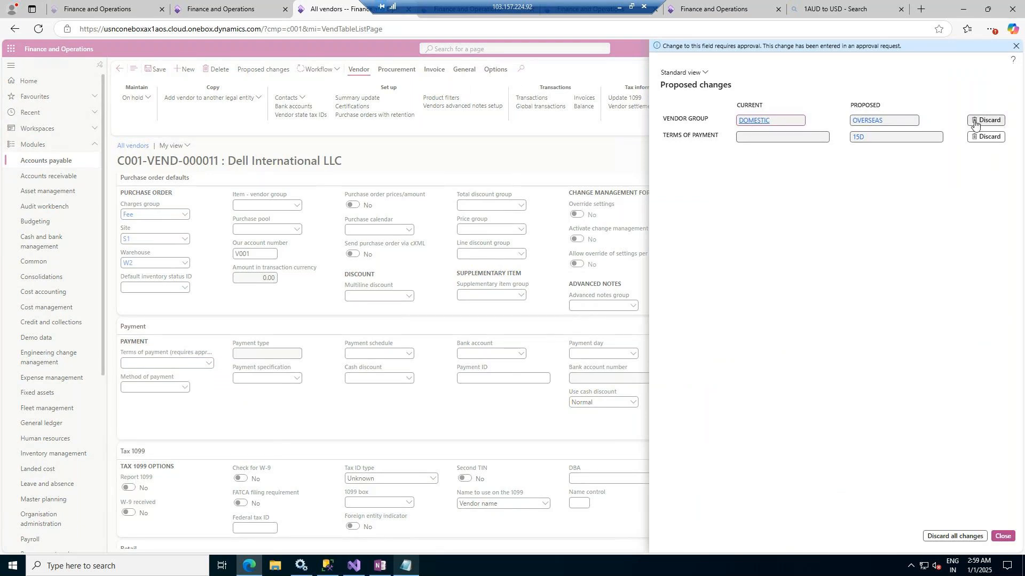
pyautogui.click(779, 138)
pyautogui.click(1002, 536)
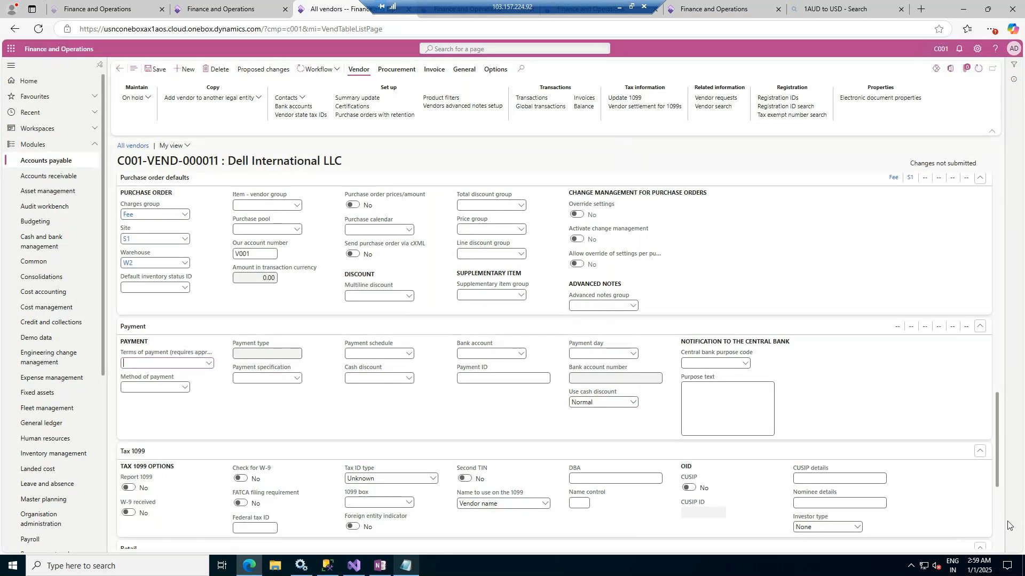
# Submit the vendor's proposed changes to the approval workflow without a comment
pyautogui.click(335, 72)
pyautogui.click(312, 84)
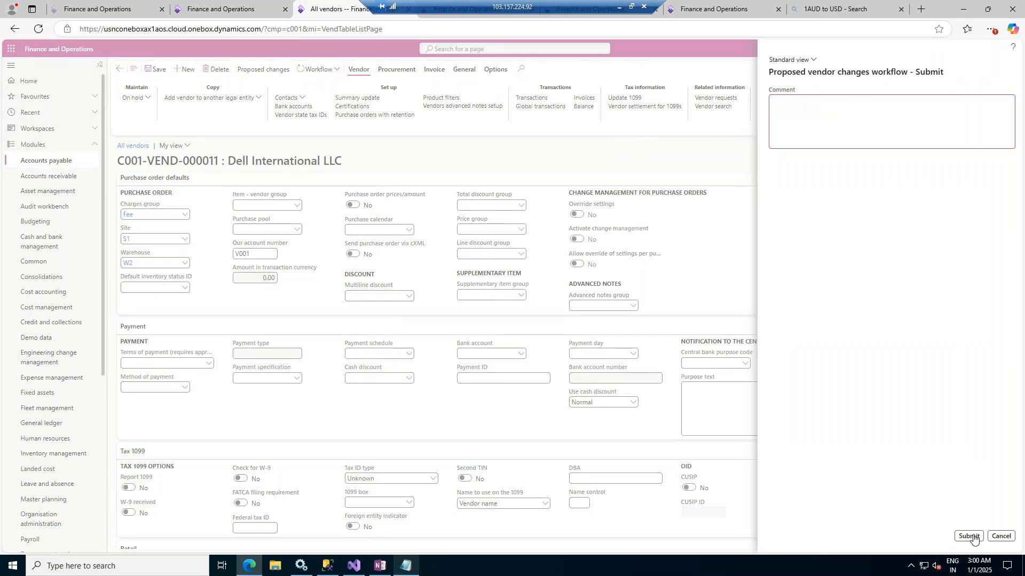
pyautogui.click(969, 536)
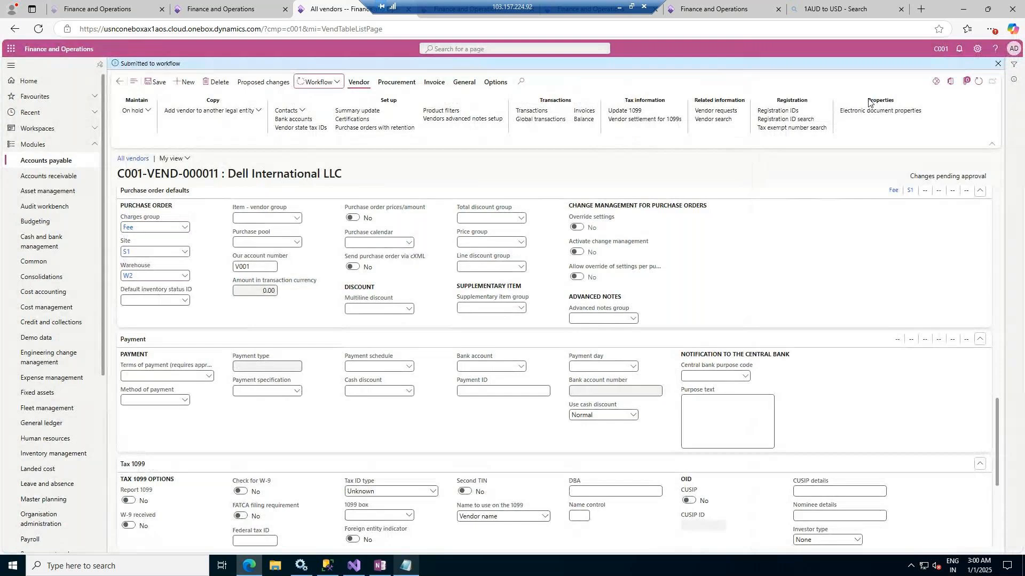
# Examine the workflow history of the vendor's submitted changes, refresh it and return to the vendor record
pyautogui.click(332, 83)
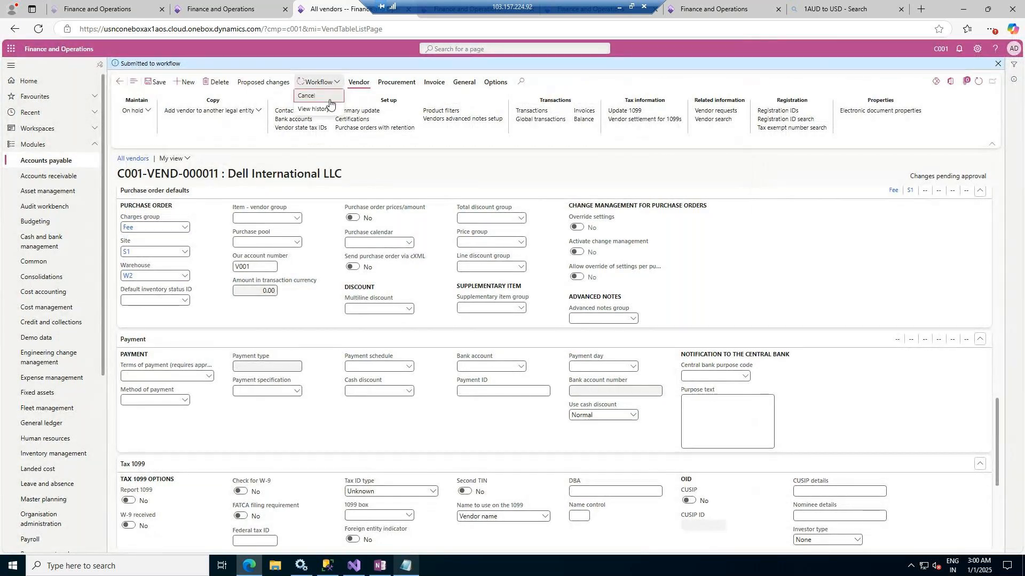
pyautogui.click(325, 109)
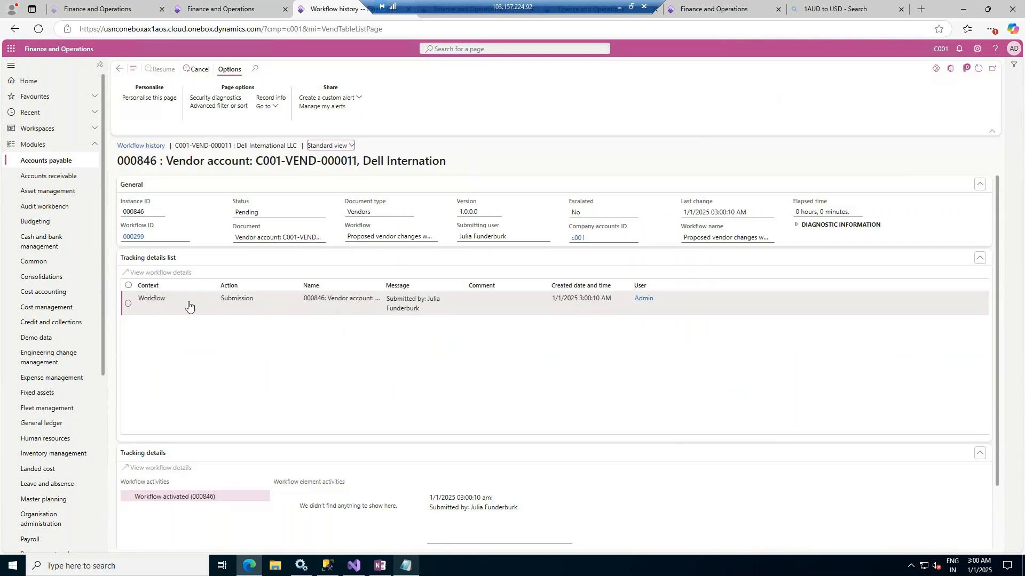
pyautogui.click(148, 306)
pyautogui.click(474, 305)
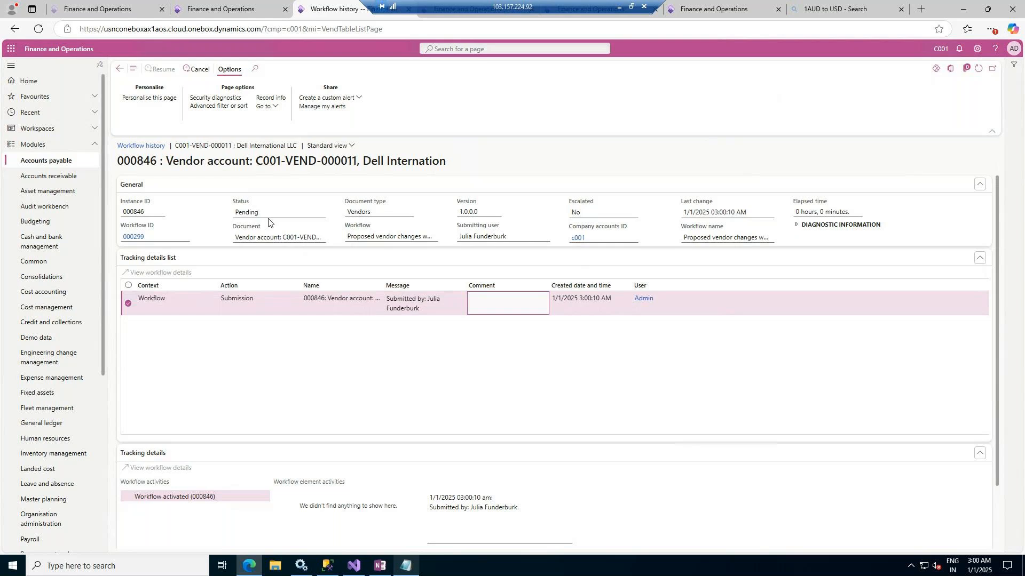
pyautogui.click(979, 69)
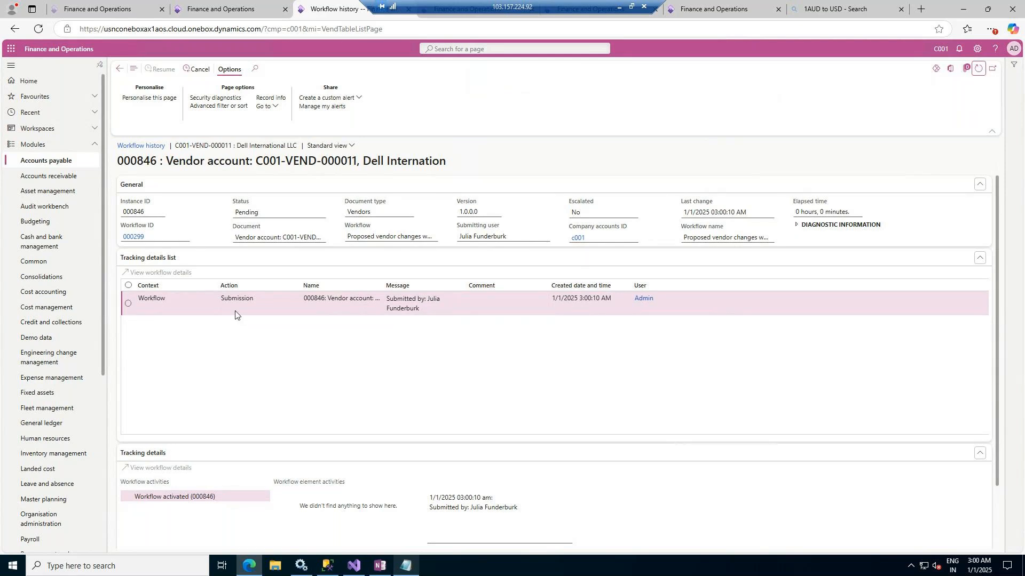
pyautogui.click(119, 69)
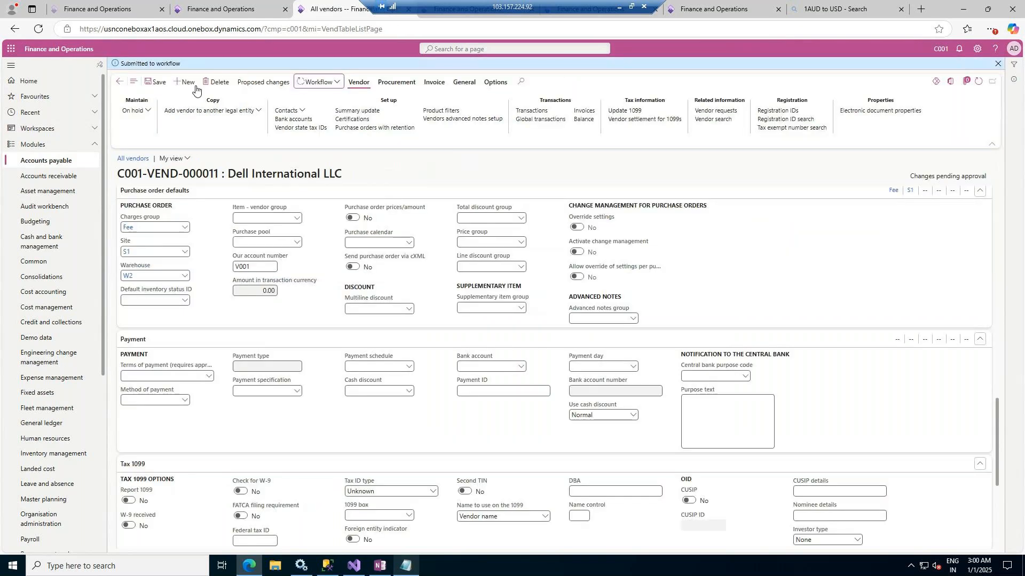
pyautogui.click(335, 82)
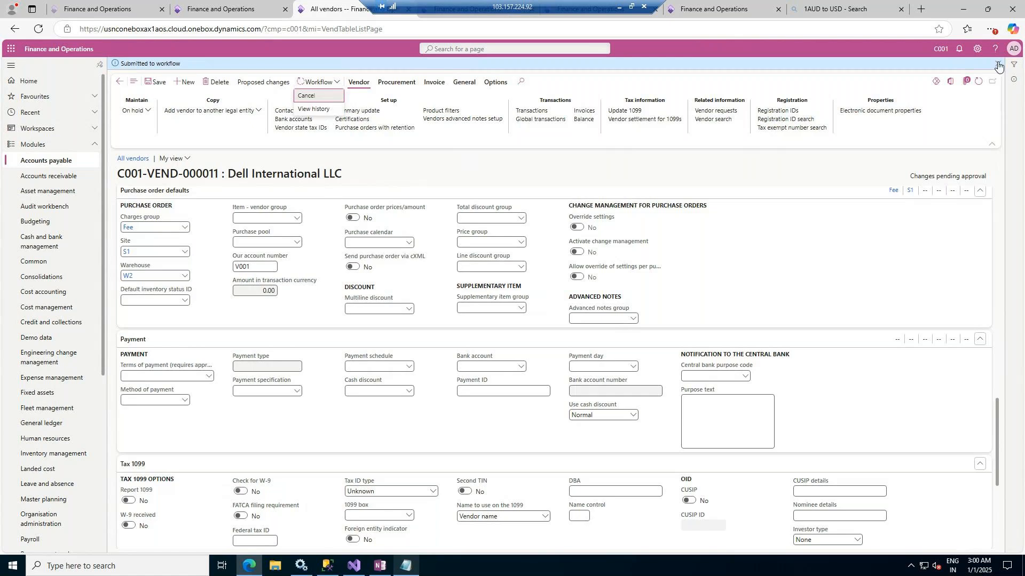
pyautogui.press('Escape')
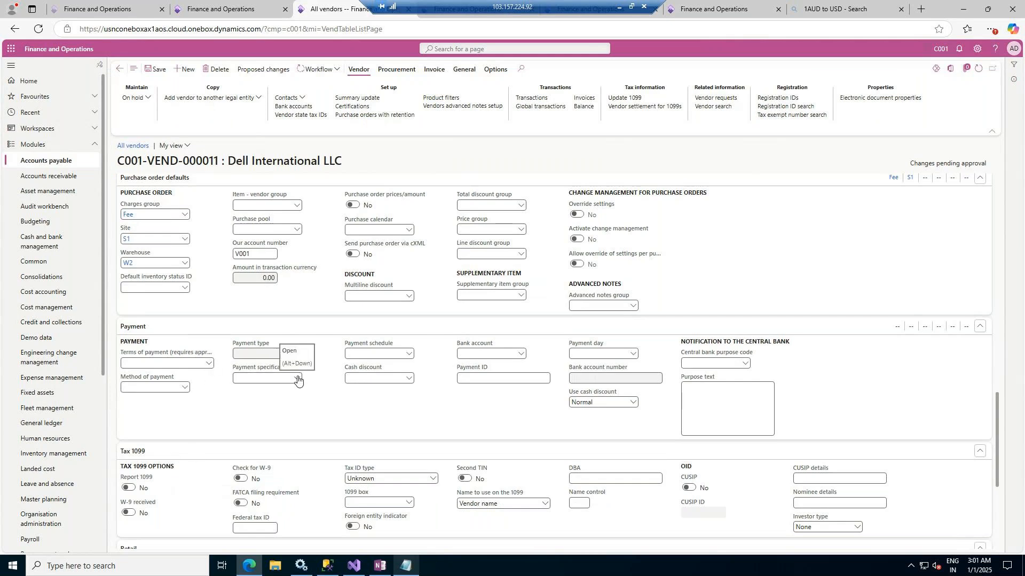
# Create a vendor bank account for Dell International LLC with bank account ICICI and name "ICICI Bank USA"
pyautogui.click(520, 354)
pyautogui.click(520, 354)
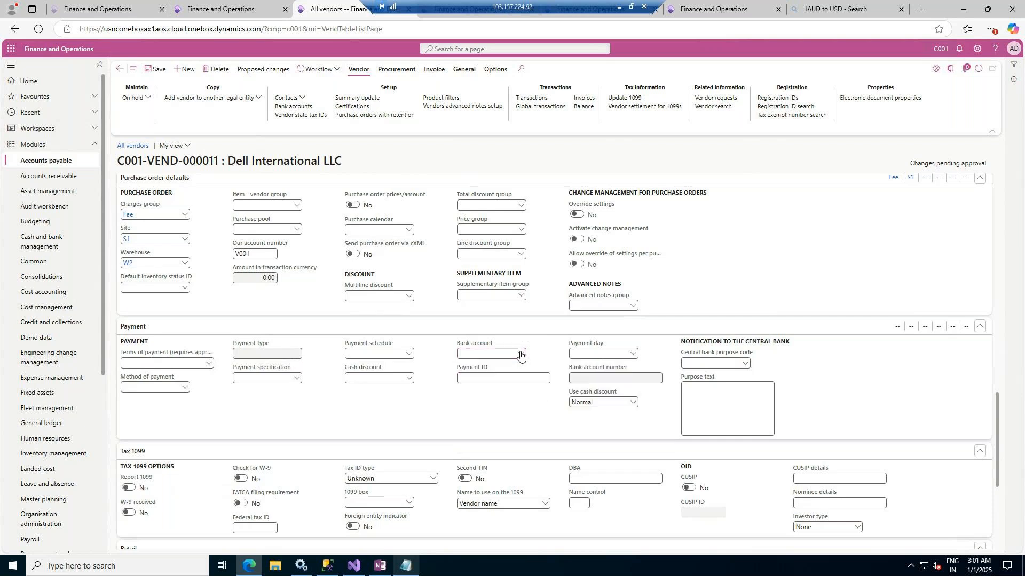
pyautogui.click(292, 107)
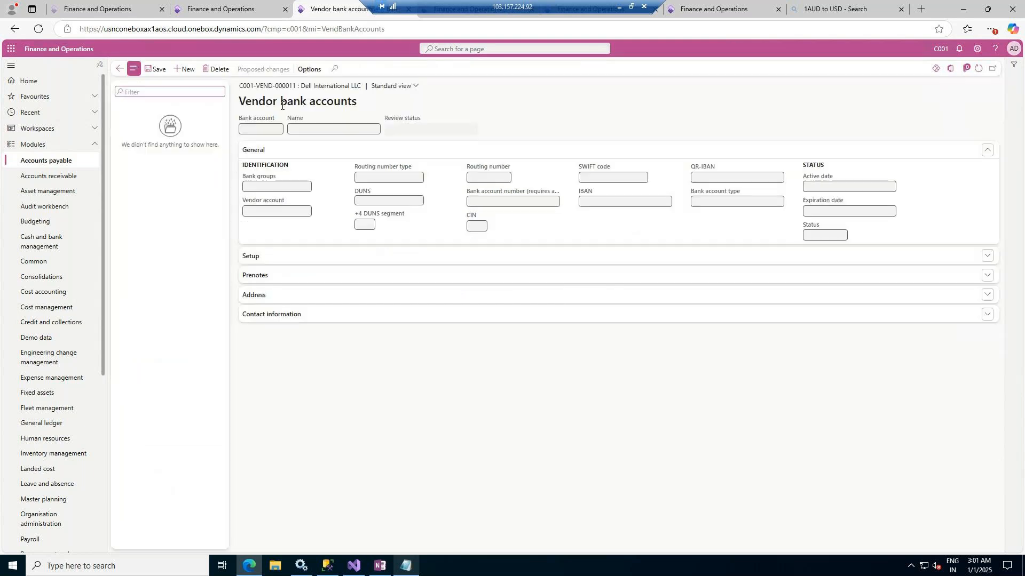
pyautogui.click(185, 69)
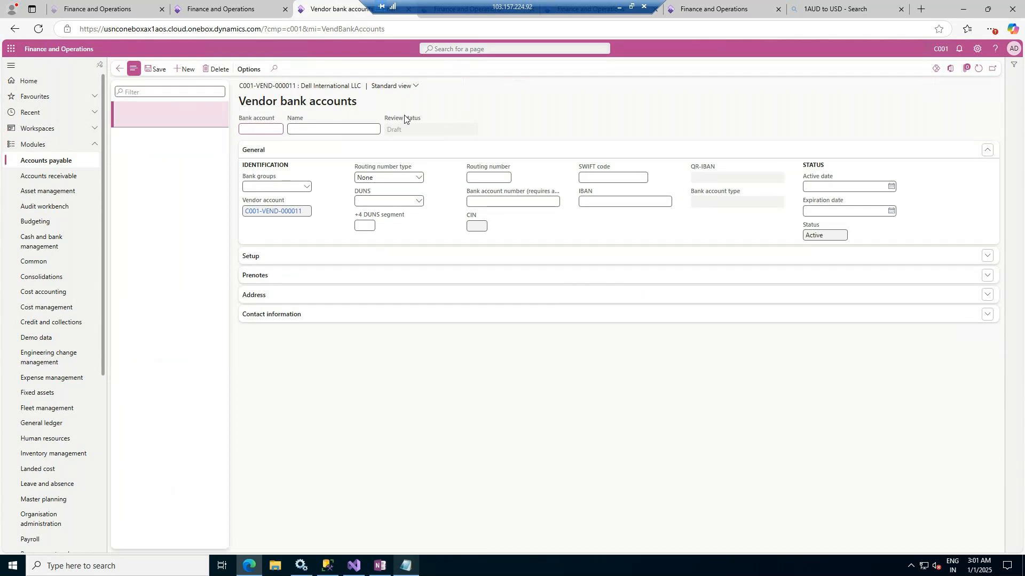
pyautogui.click(264, 130)
pyautogui.write('ICICI')
pyautogui.press('Tab')
pyautogui.write('ICICI Bank USA')
pyautogui.press('Tab')
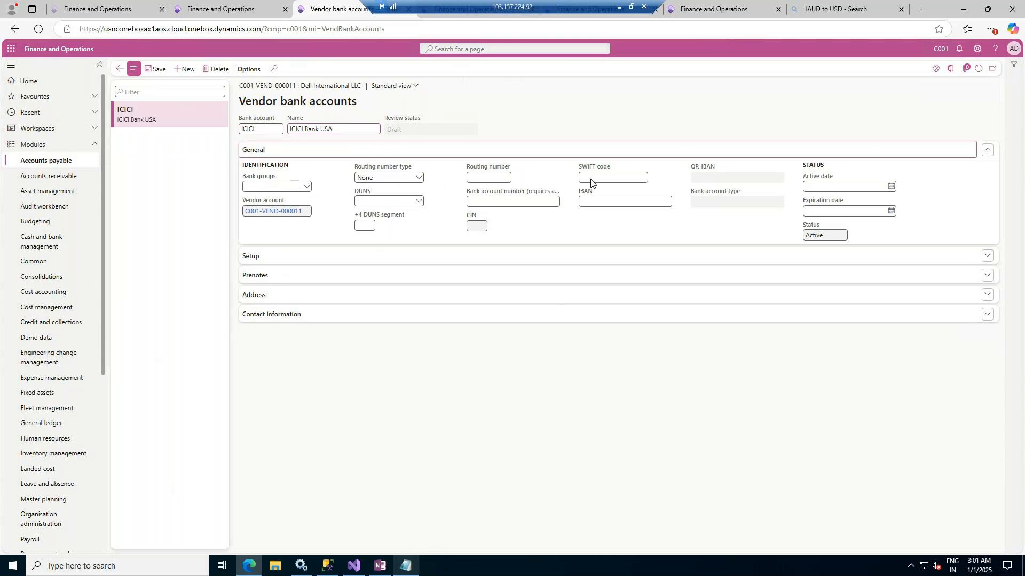
# Enter the bank account number for the ICICI bank account, save it and return to the vendor
pyautogui.click(531, 201)
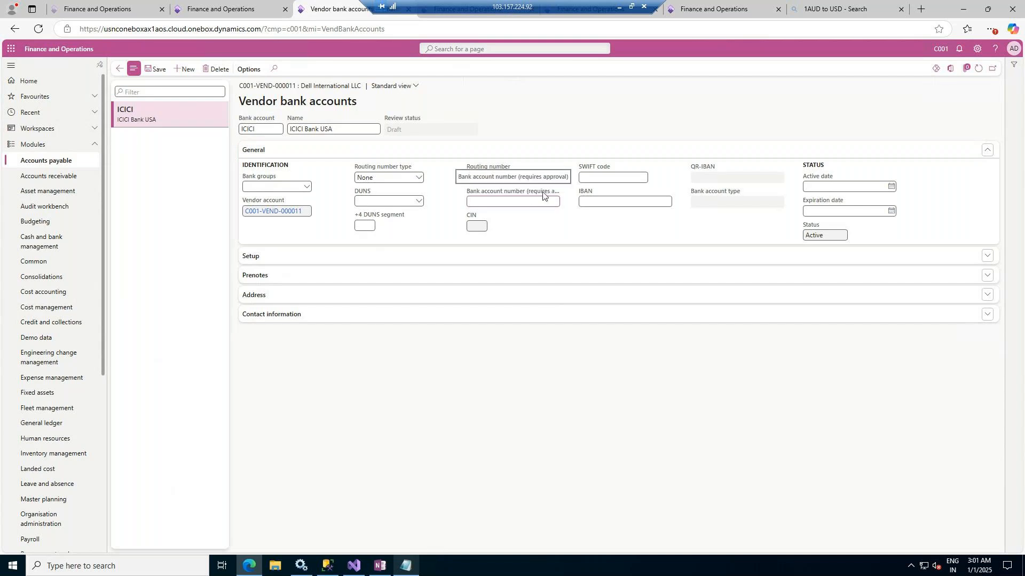
pyautogui.write('25252313')
pyautogui.press('Tab')
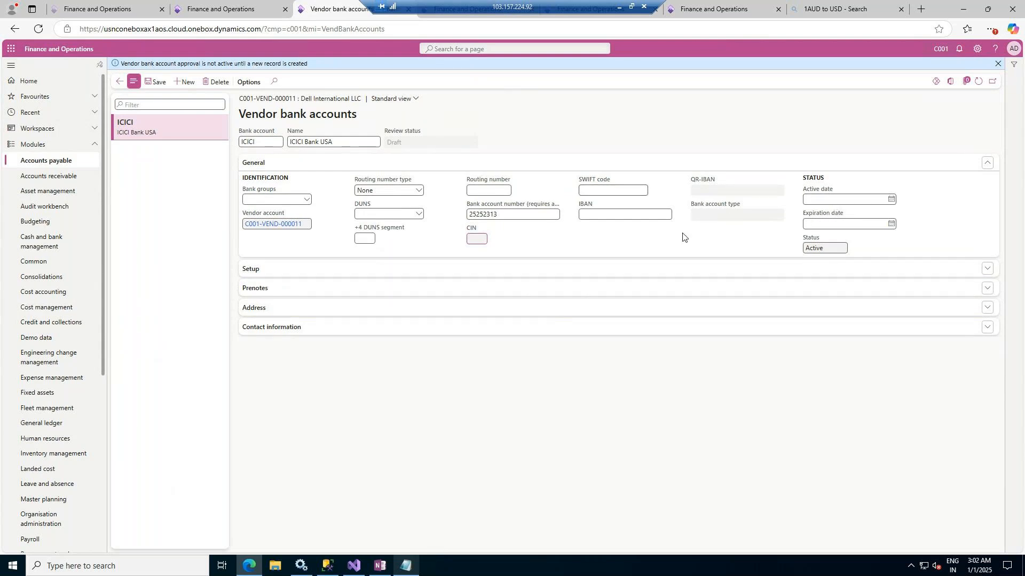
pyautogui.click(152, 81)
pyautogui.click(119, 82)
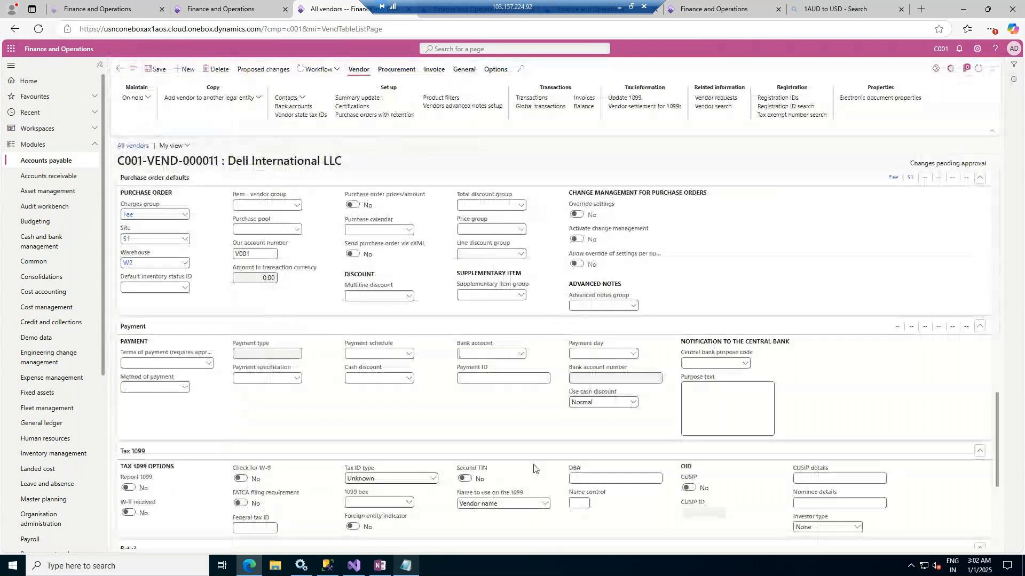
# Check the vendor's bank account choices for the ICICI account, refreshing the page and reviewing the bank account record
pyautogui.click(518, 354)
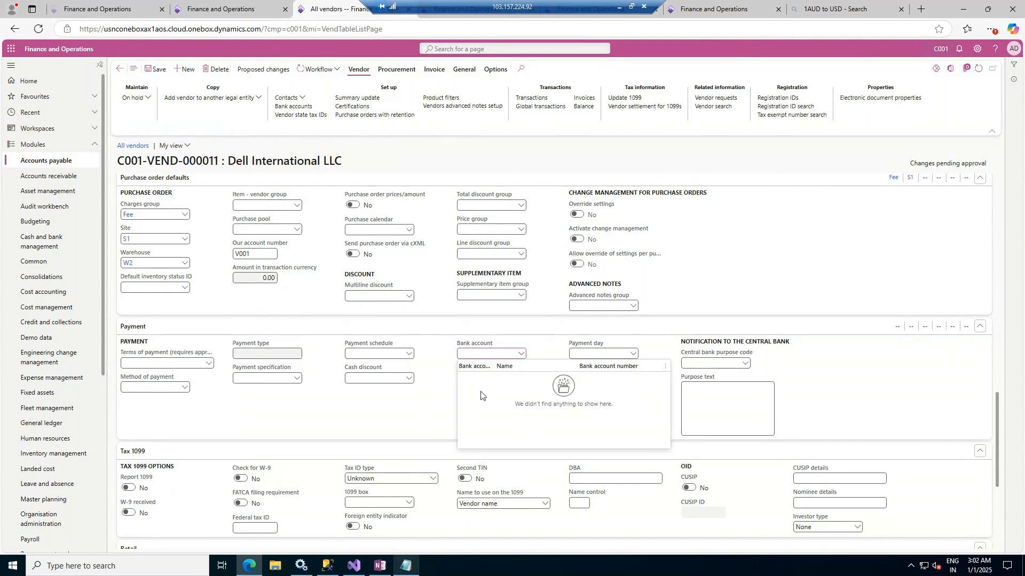
pyautogui.click(977, 69)
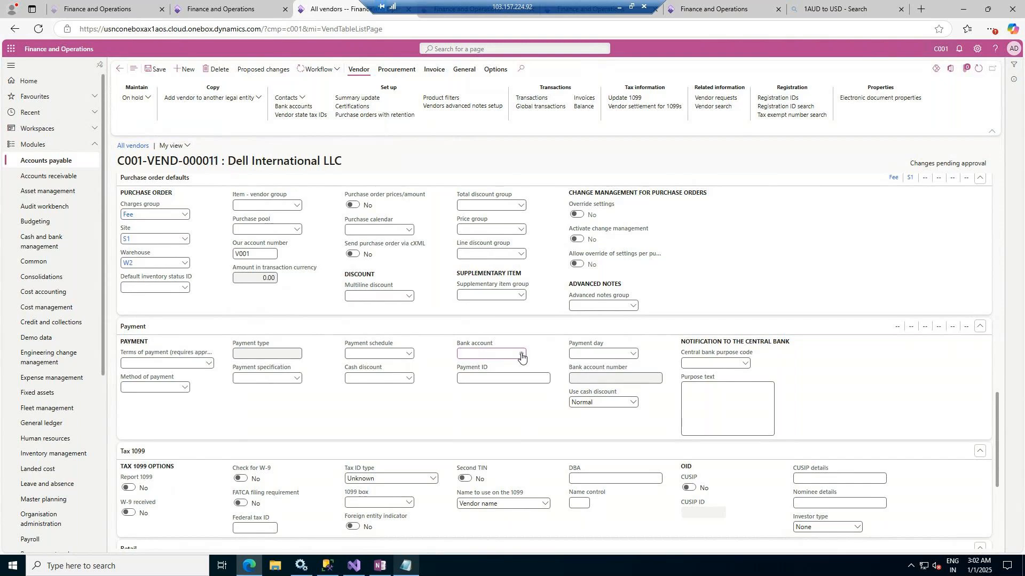
pyautogui.click(521, 354)
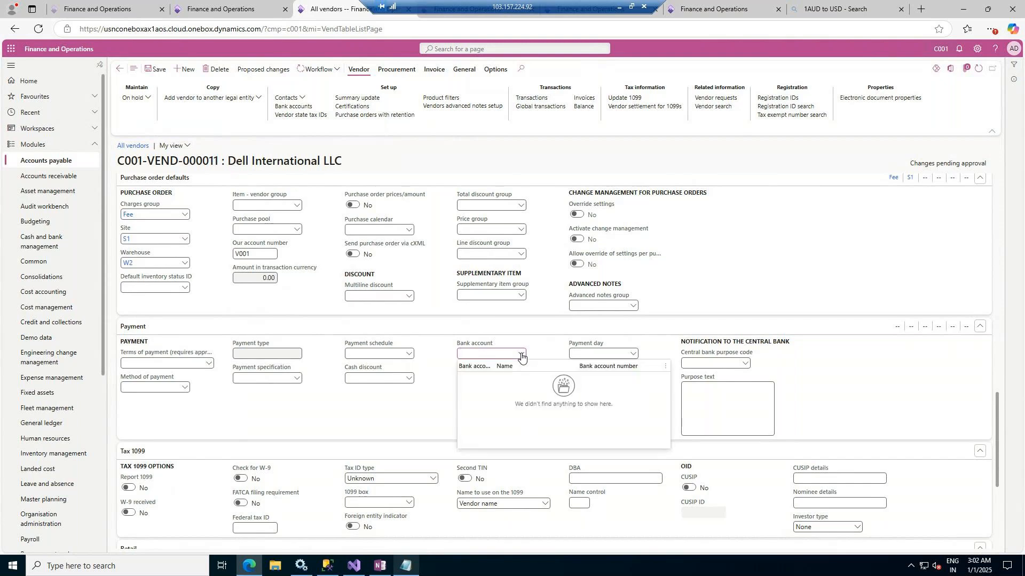
pyautogui.click(305, 106)
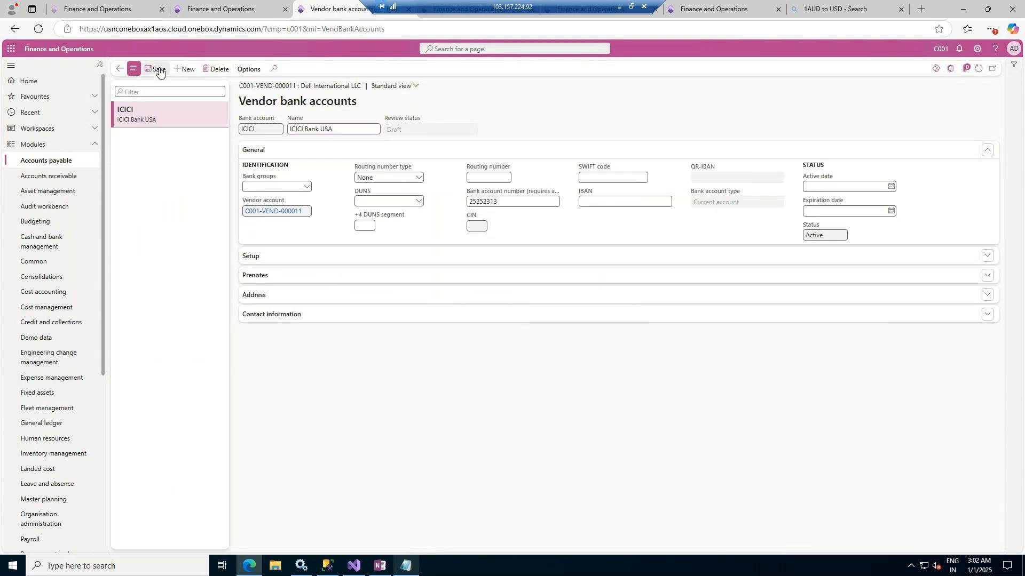
pyautogui.click(119, 69)
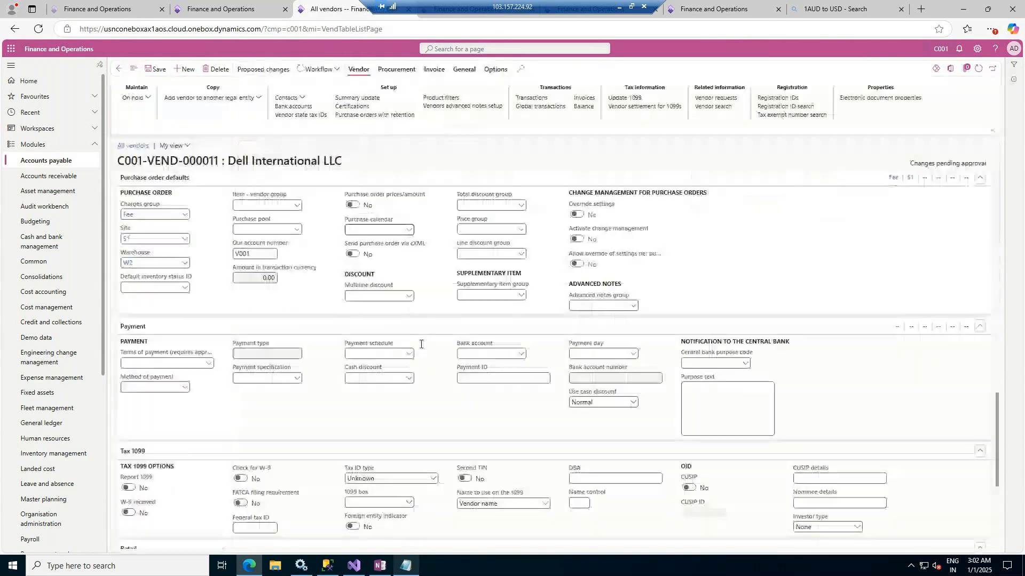
pyautogui.click(521, 354)
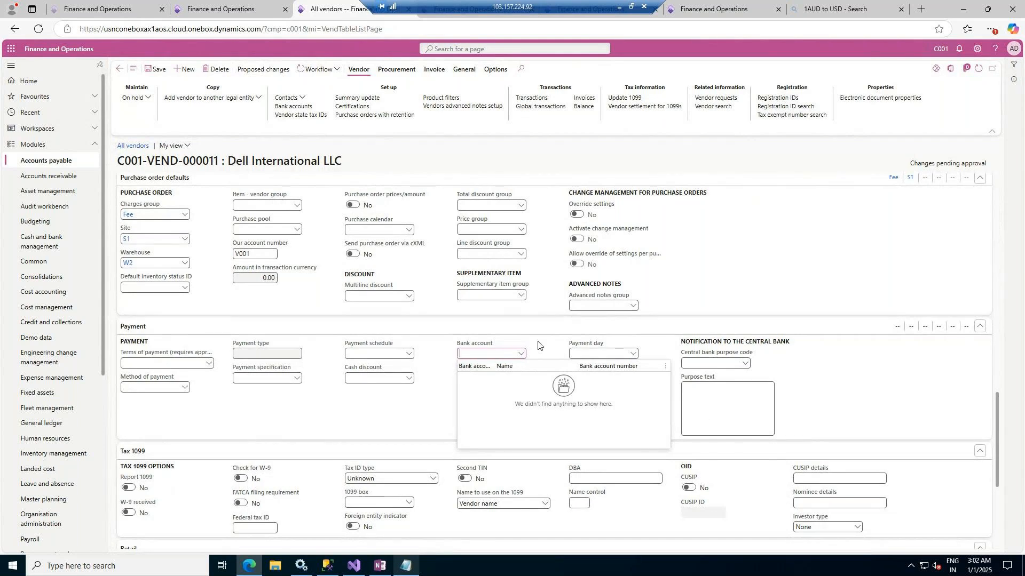
# Review the vendor's workflow history again, read its error message and return to the vendor record
pyautogui.click(341, 71)
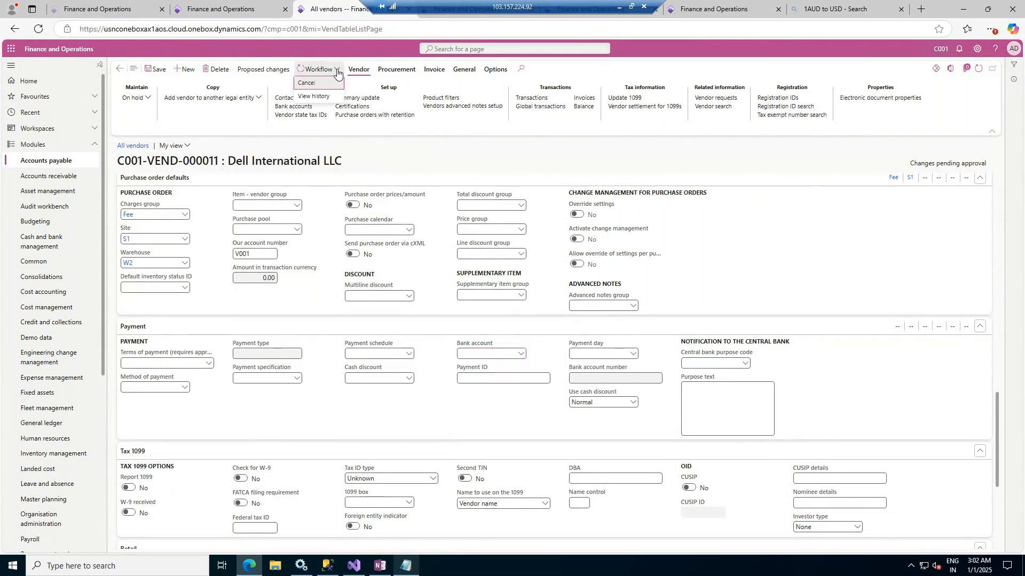
pyautogui.click(322, 99)
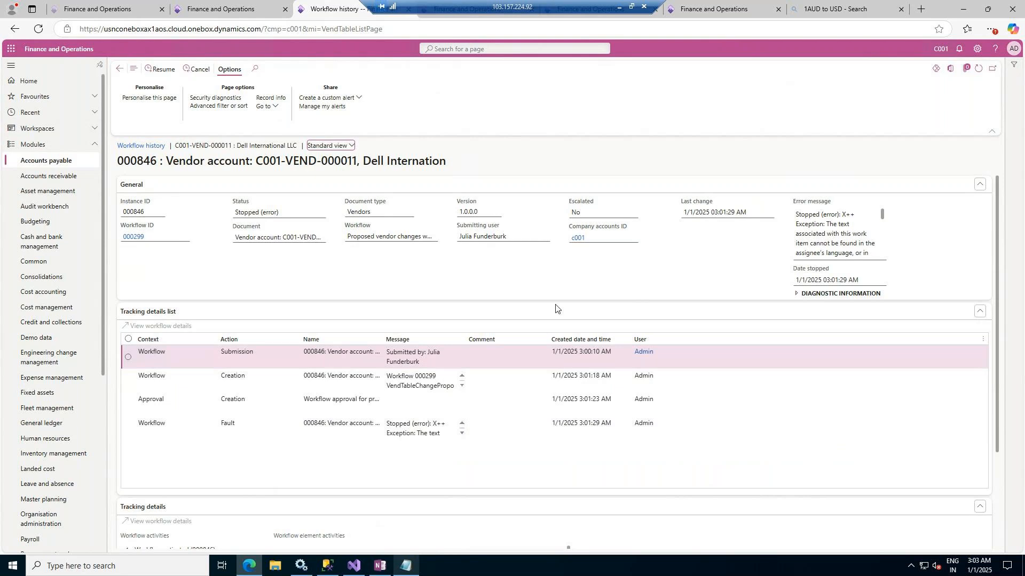
pyautogui.scroll(-5, 838, 239)
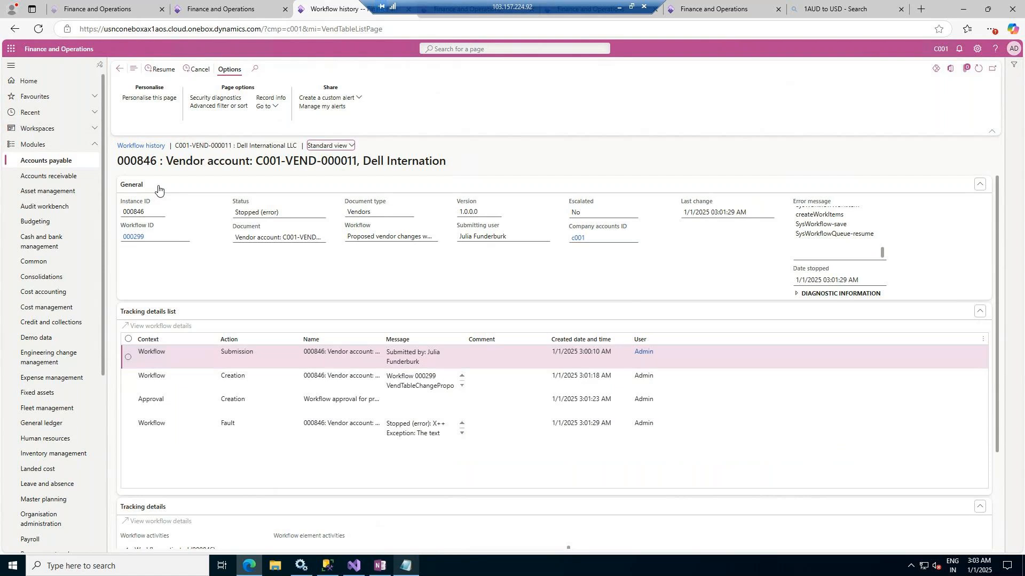
pyautogui.click(120, 70)
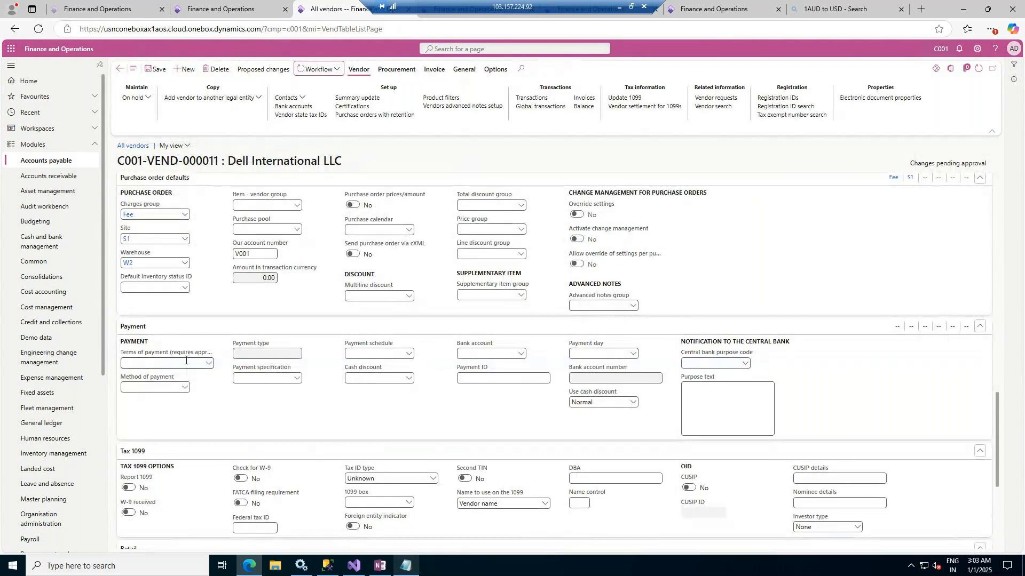
# Open the vendor Methods of payment setup from the vendor's Method of payment field and check its place under Payment setup
pyautogui.click(185, 388)
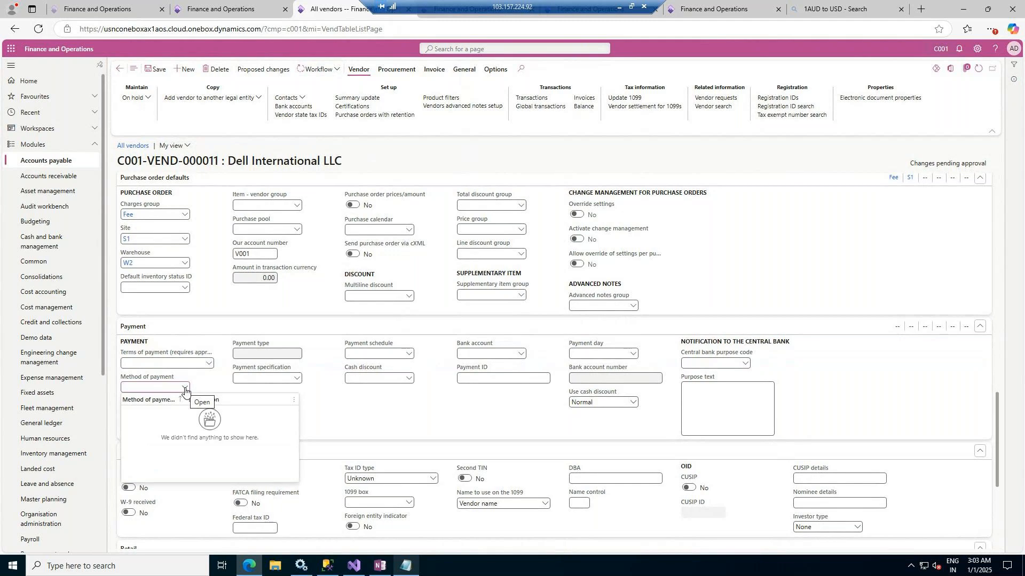
pyautogui.rightClick(185, 388)
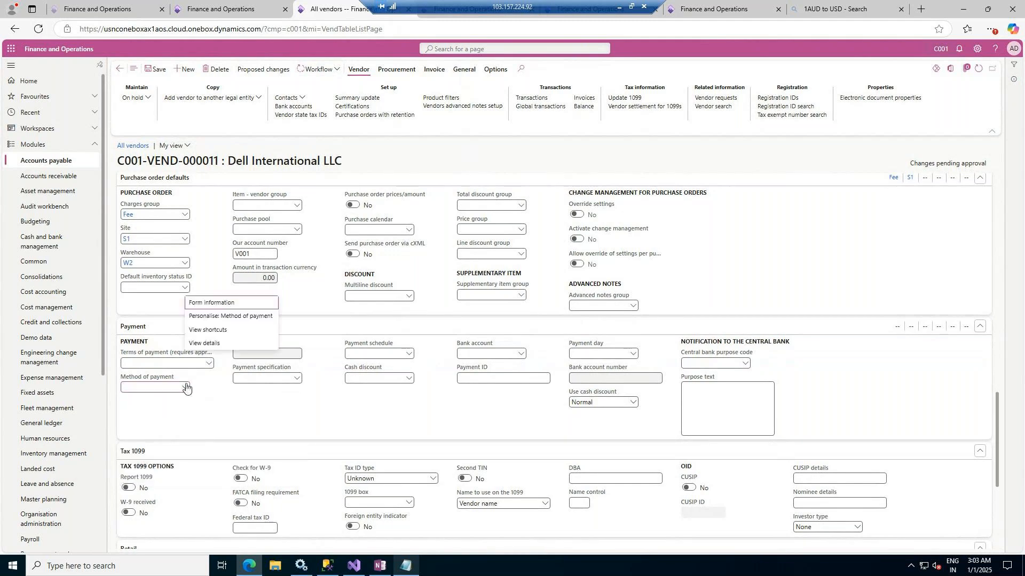
pyautogui.rightClick(186, 387)
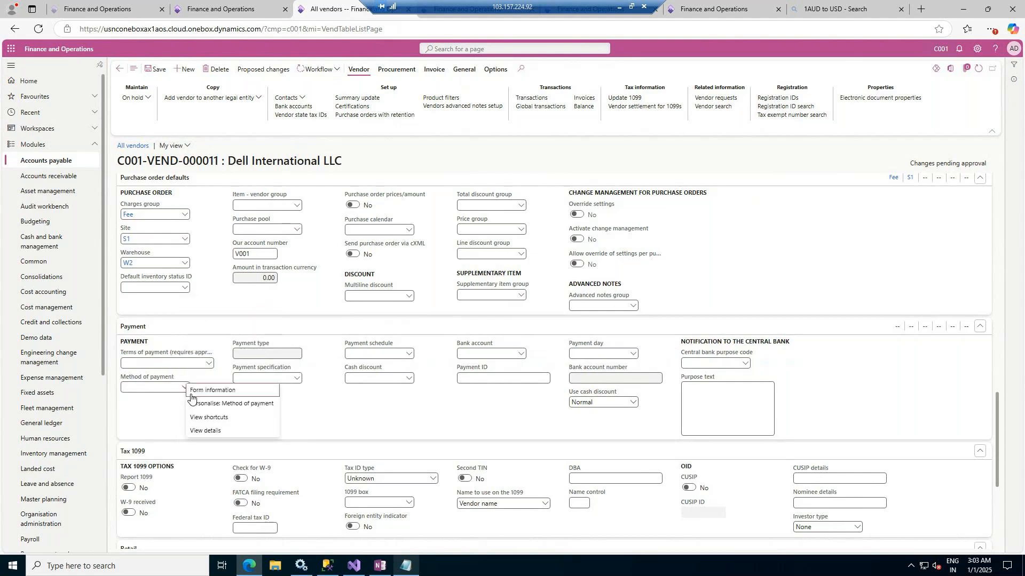
pyautogui.click(210, 431)
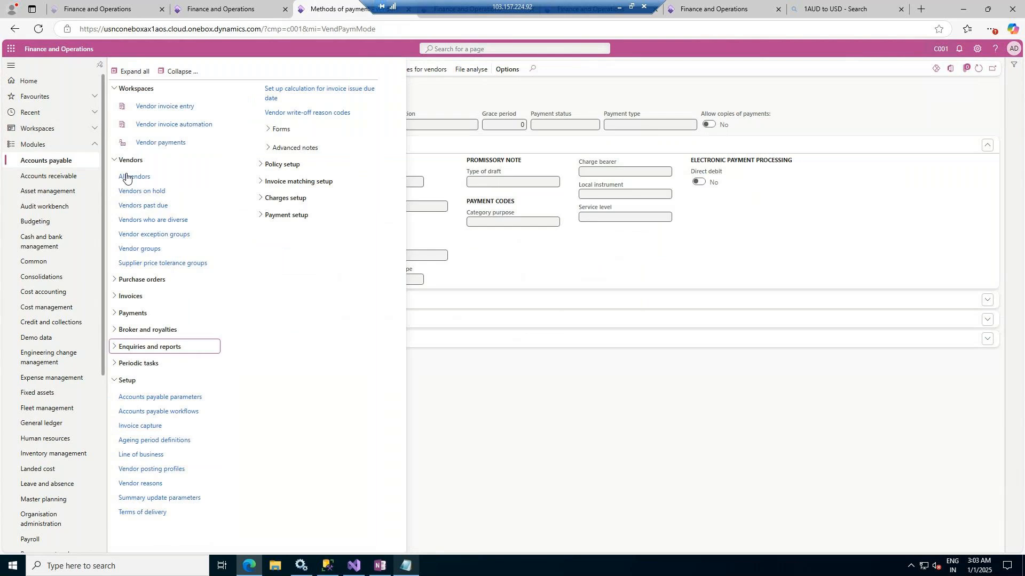
pyautogui.click(289, 216)
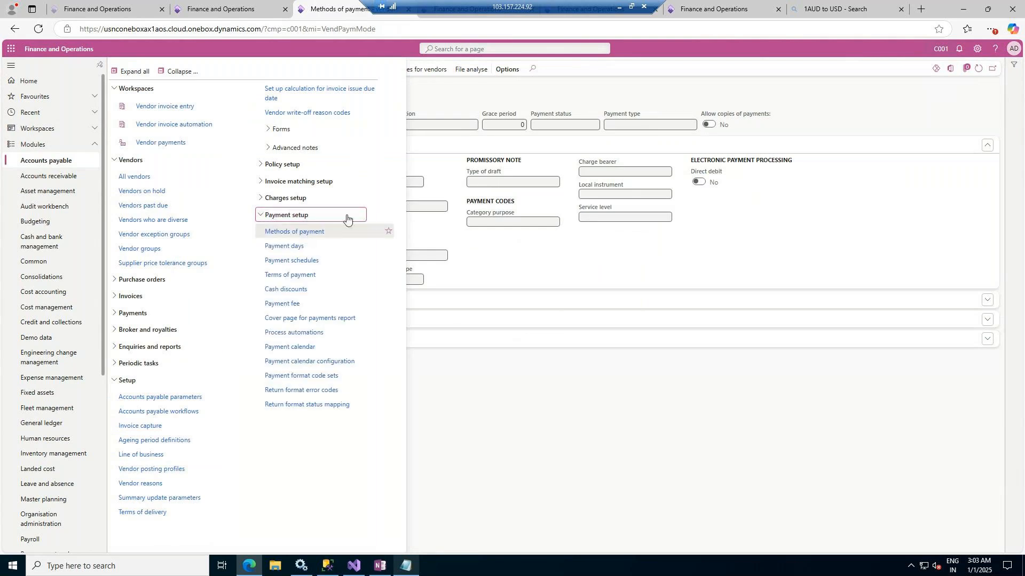
pyautogui.click(454, 92)
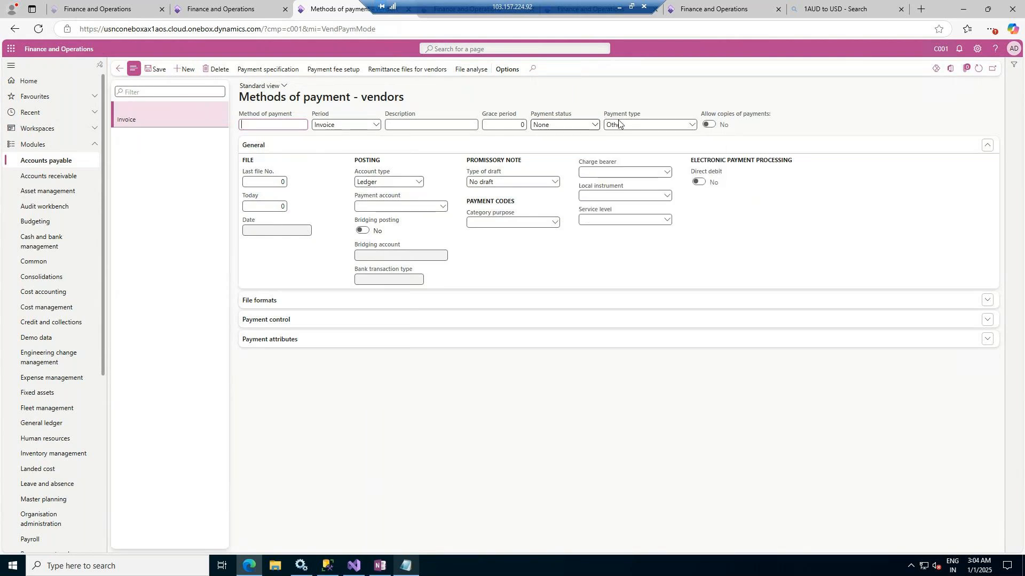
# Create a vendor method of payment named CASH with the description "Cash" and save it
pyautogui.click(691, 124)
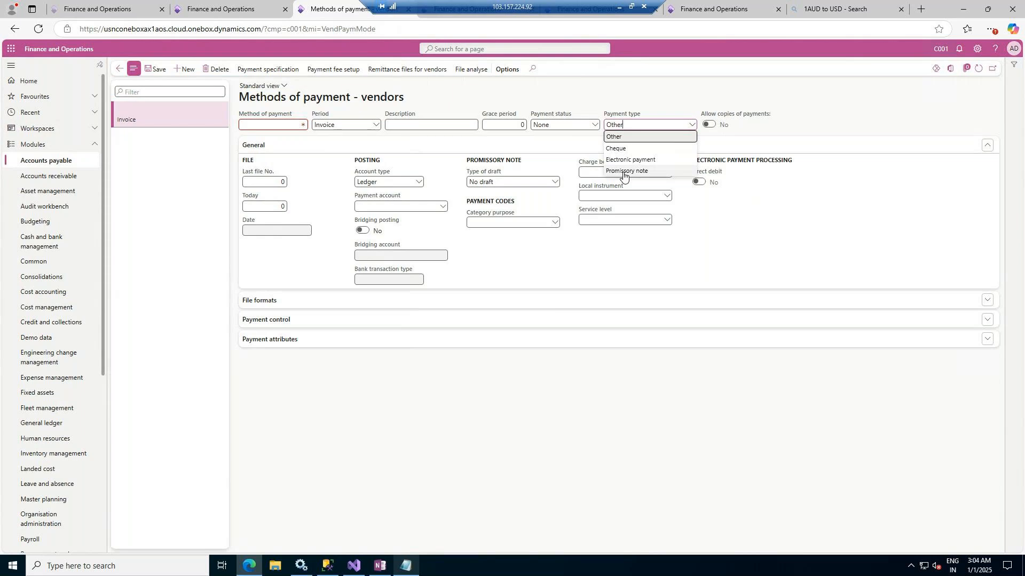
pyautogui.click(294, 126)
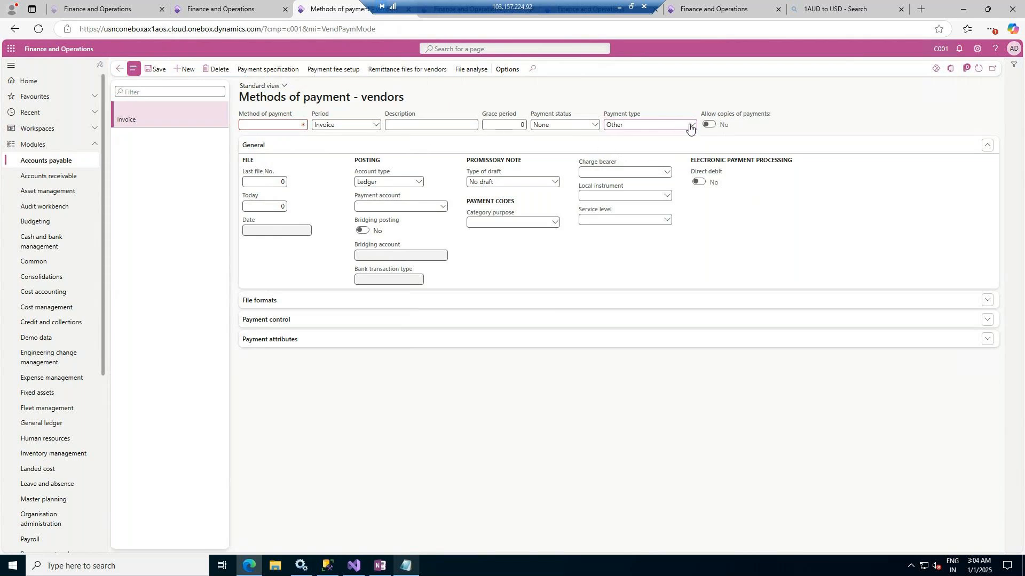
pyautogui.write('cash')
pyautogui.press('Tab')
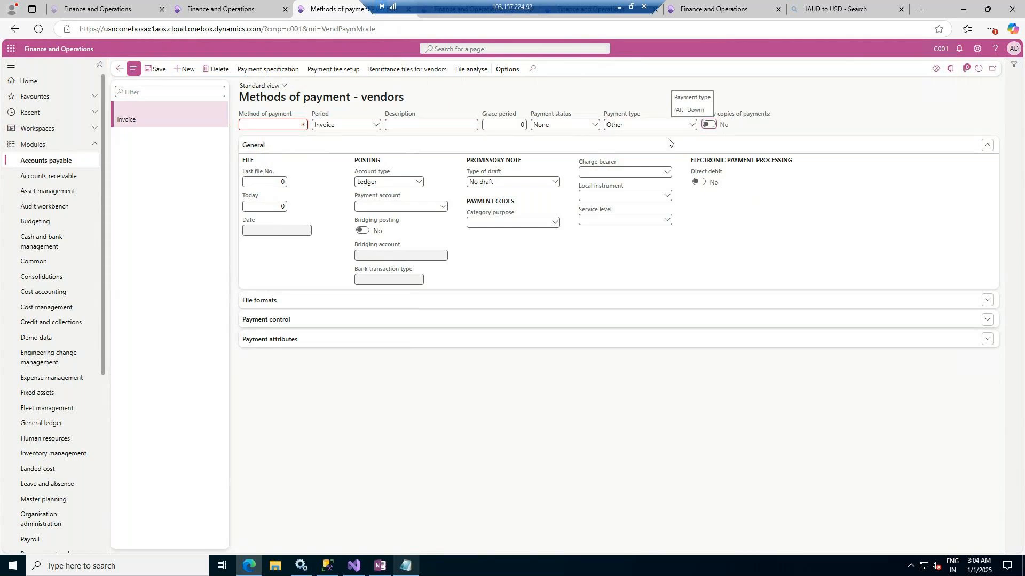
pyautogui.click(286, 124)
pyautogui.write('CASH')
pyautogui.press('Tab')
pyautogui.click(408, 124)
pyautogui.write('Cash')
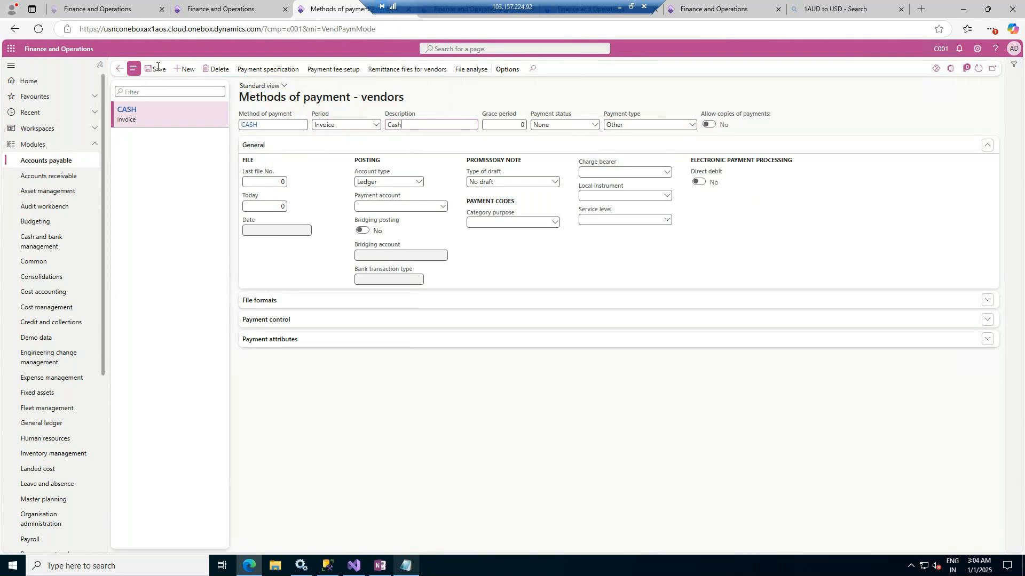
pyautogui.click(155, 69)
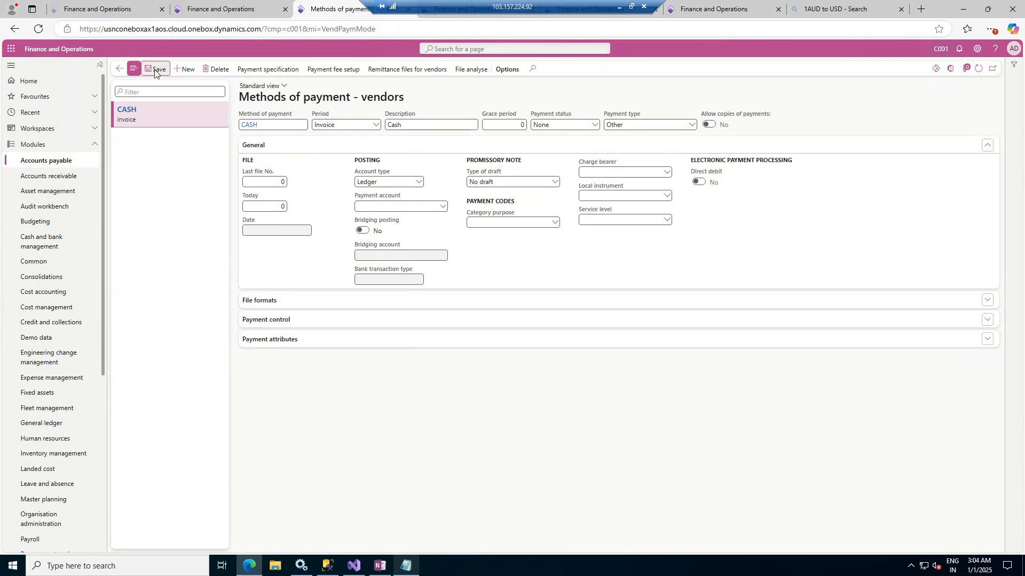
# Create a second vendor method of payment named CHEQUE with the description "Cheque"
pyautogui.click(185, 70)
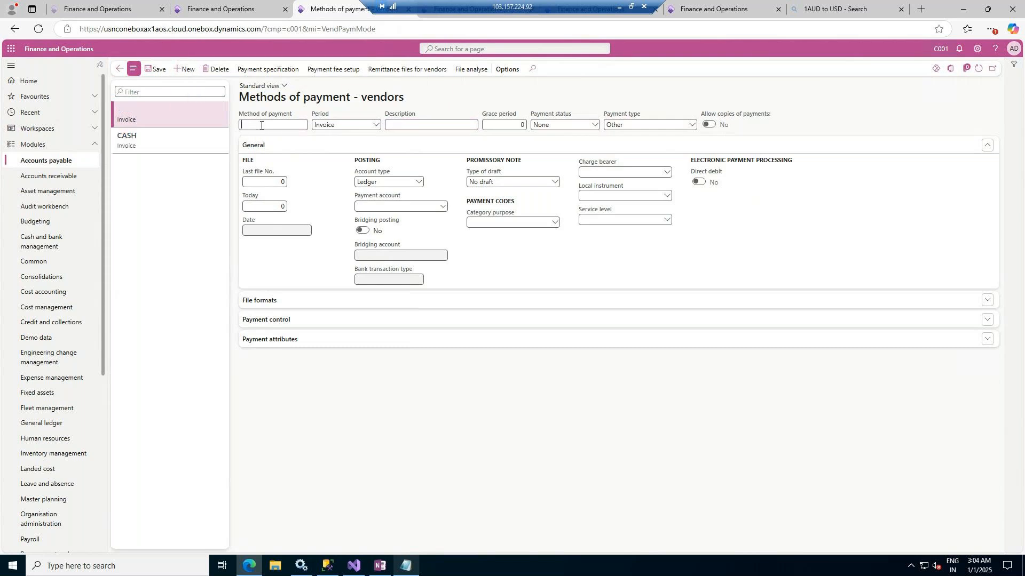
pyautogui.write('CHEQUE')
pyautogui.press('Tab')
pyautogui.click(412, 125)
pyautogui.write('Cheque')
# Set the CHEQUE method's payment type to Cheque and save the record
pyautogui.click(680, 121)
pyautogui.click(668, 98)
pyautogui.click(691, 126)
pyautogui.press('BackSpace')
pyautogui.press('BackSpace')
pyautogui.press('BackSpace')
pyautogui.press('BackSpace')
pyautogui.write('C')
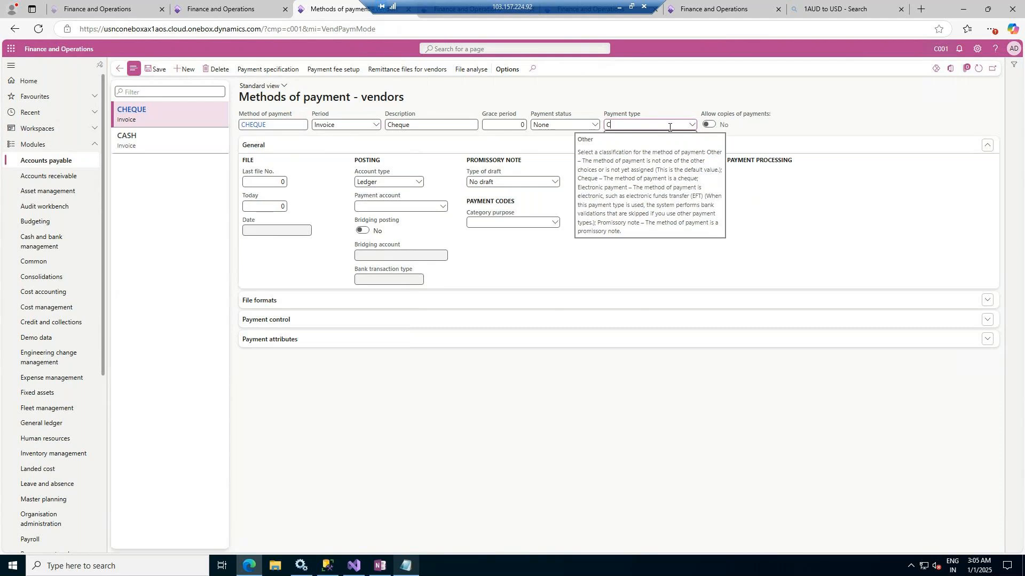
pyautogui.write('Hqu')
pyautogui.press('BackSpace')
pyautogui.press('BackSpace')
pyautogui.press('Return')
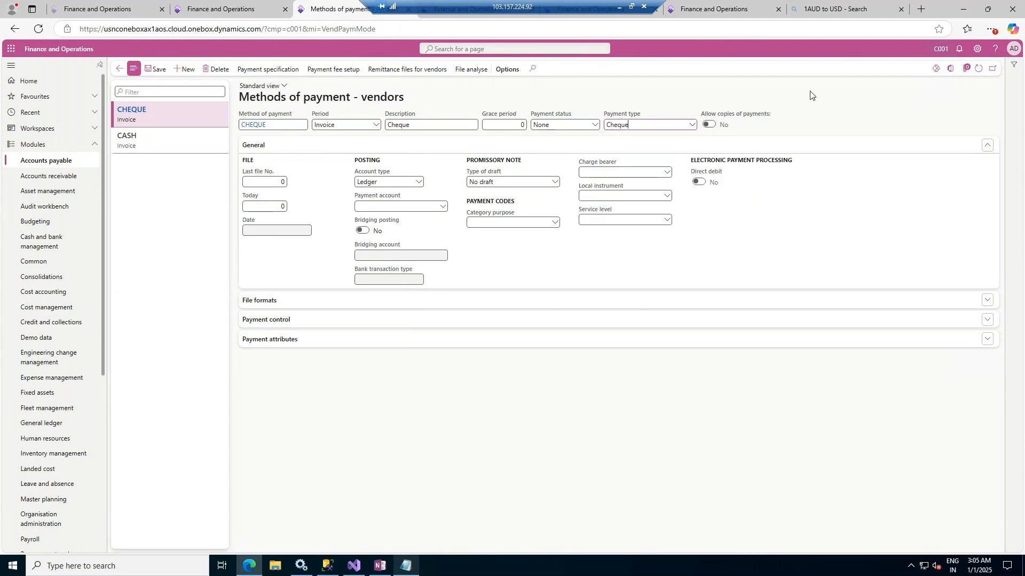
pyautogui.click(157, 71)
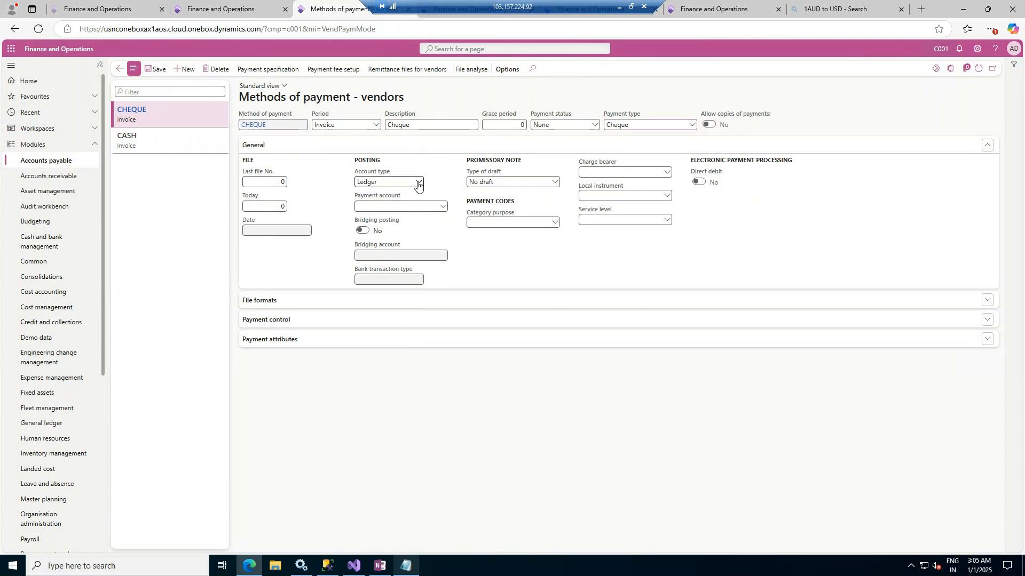
# Check the CHEQUE method's file format settings, save it and return to the vendor record
pyautogui.click(157, 73)
pyautogui.click(687, 298)
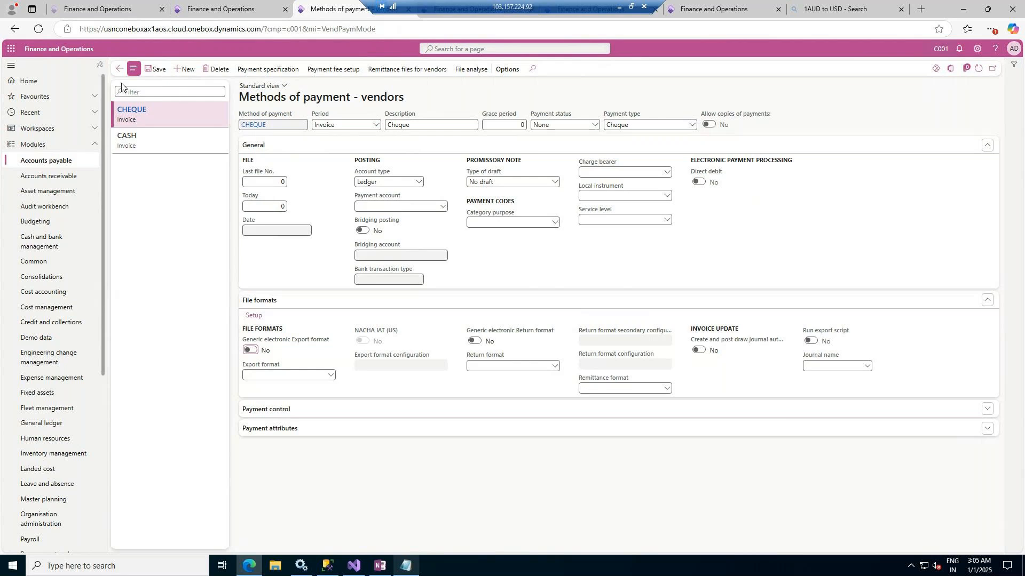
pyautogui.click(150, 66)
pyautogui.click(119, 71)
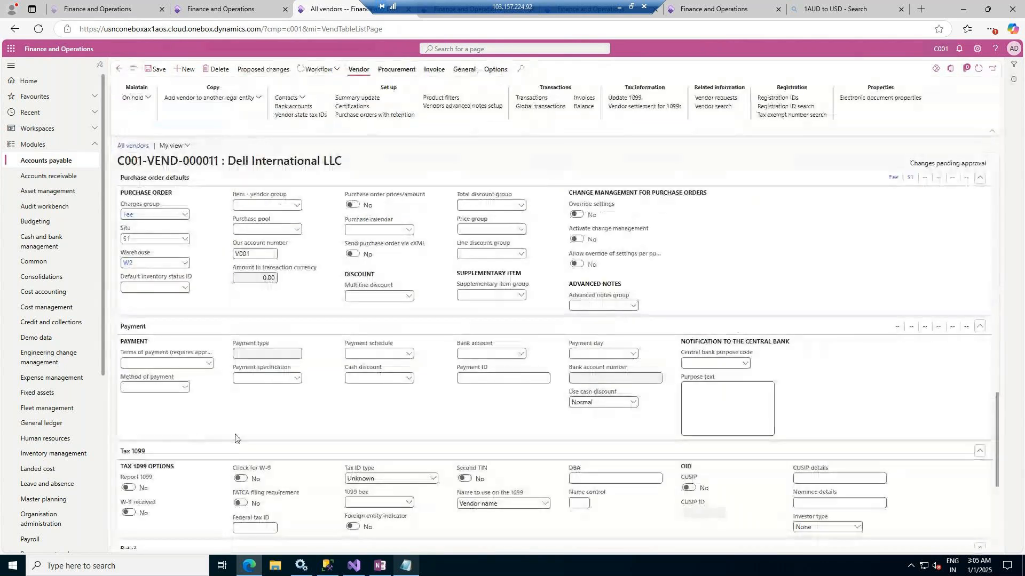
# Set the vendor's method of payment to CASH and check the choices for its bank account
pyautogui.click(184, 388)
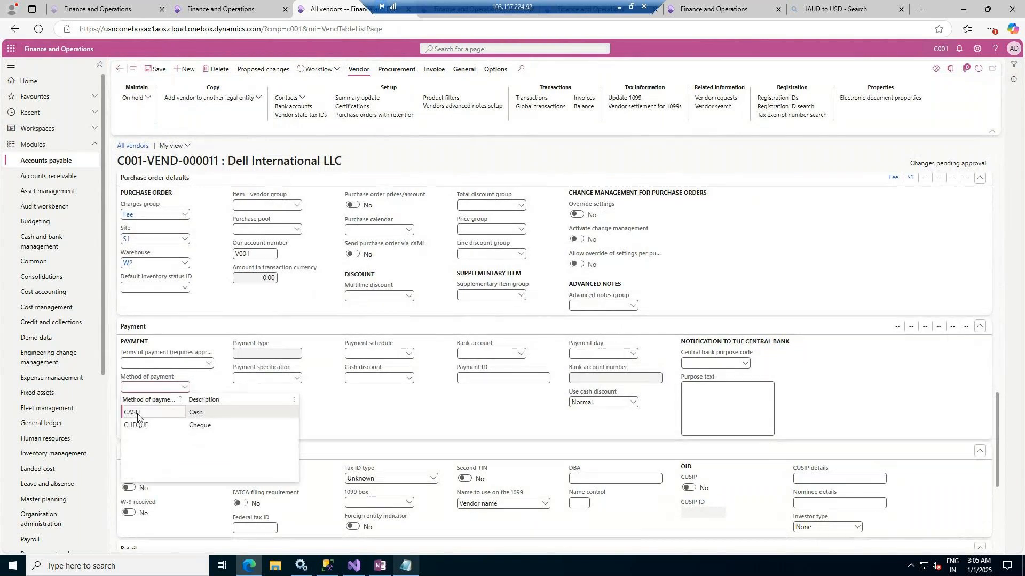
pyautogui.click(147, 412)
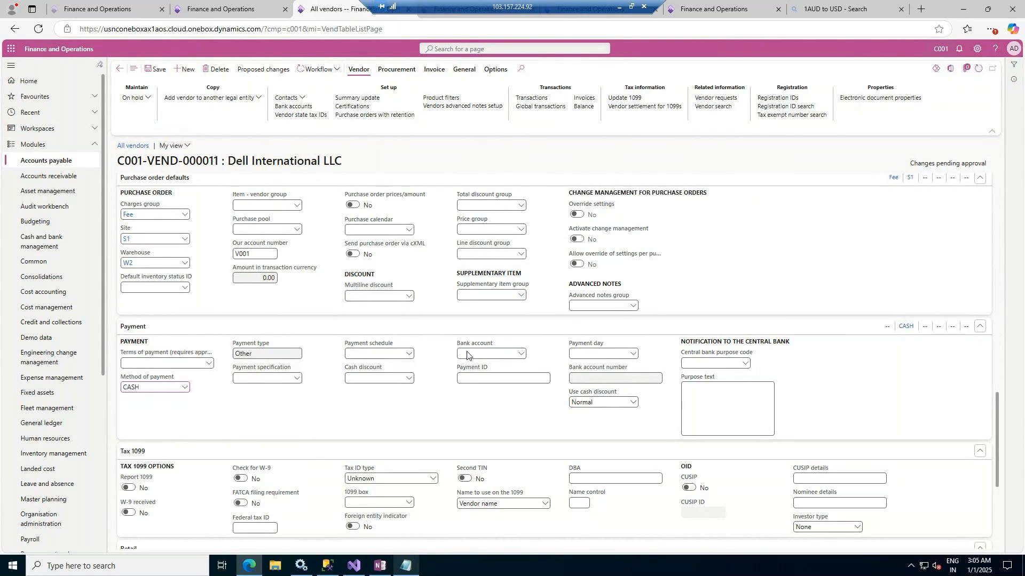
pyautogui.click(513, 353)
pyautogui.click(522, 354)
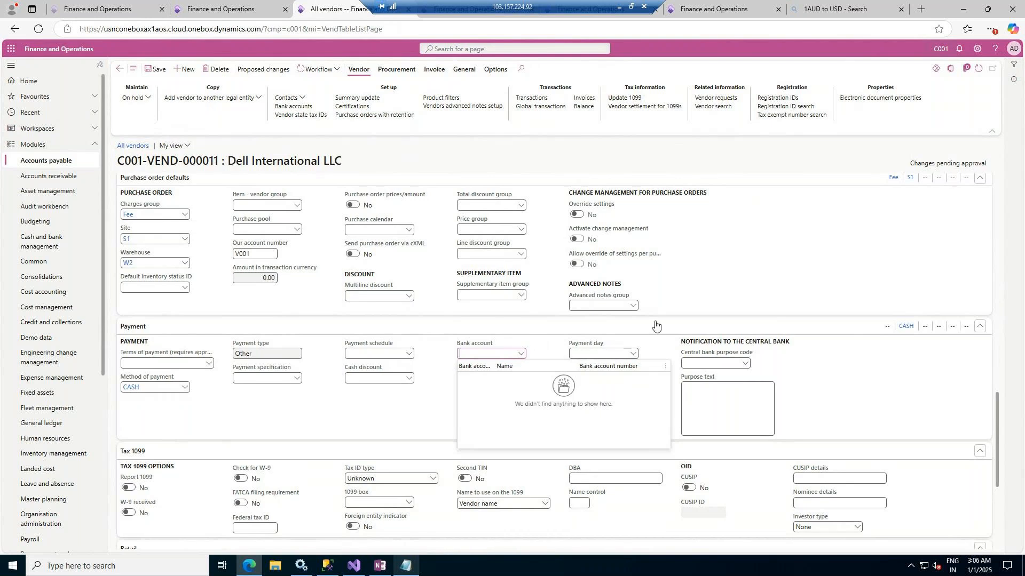
pyautogui.click(808, 295)
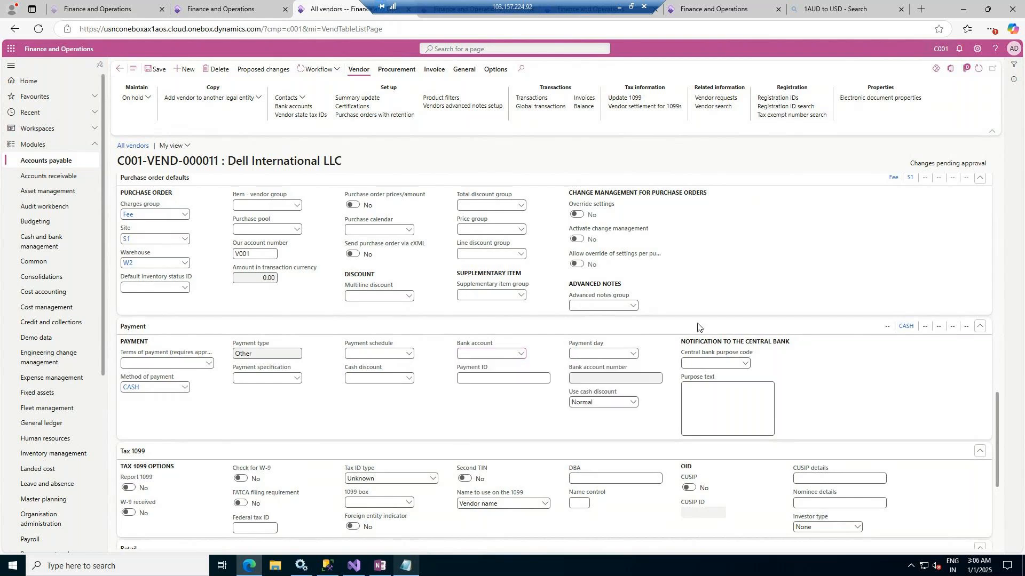
# Enable Report 1099, W-9 received, Check for W-9 and FATCA filing requirement in the vendor's Tax 1099 options
pyautogui.scroll(-3, 451, 412)
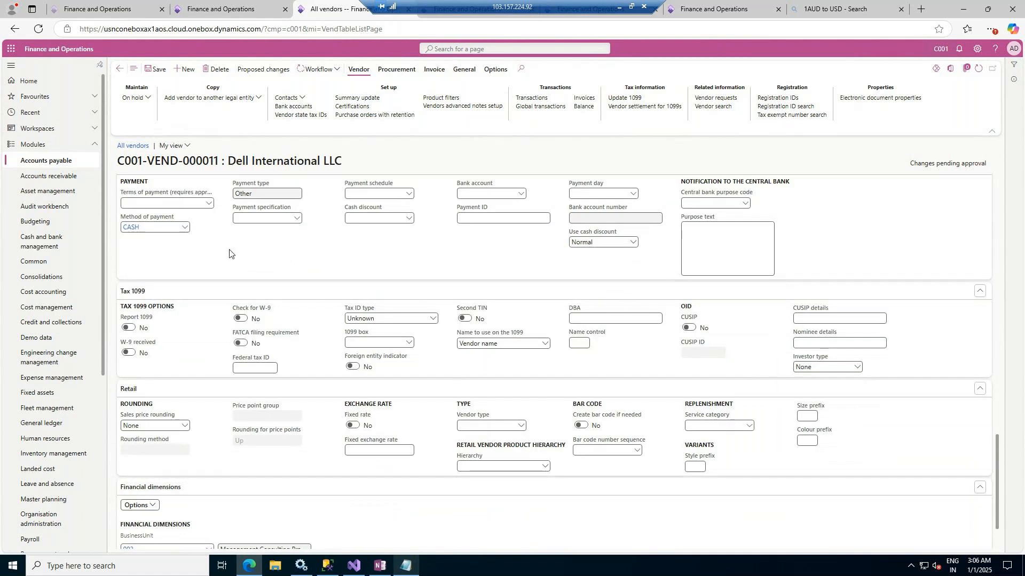
pyautogui.click(129, 328)
pyautogui.click(129, 352)
pyautogui.click(240, 319)
pyautogui.click(241, 343)
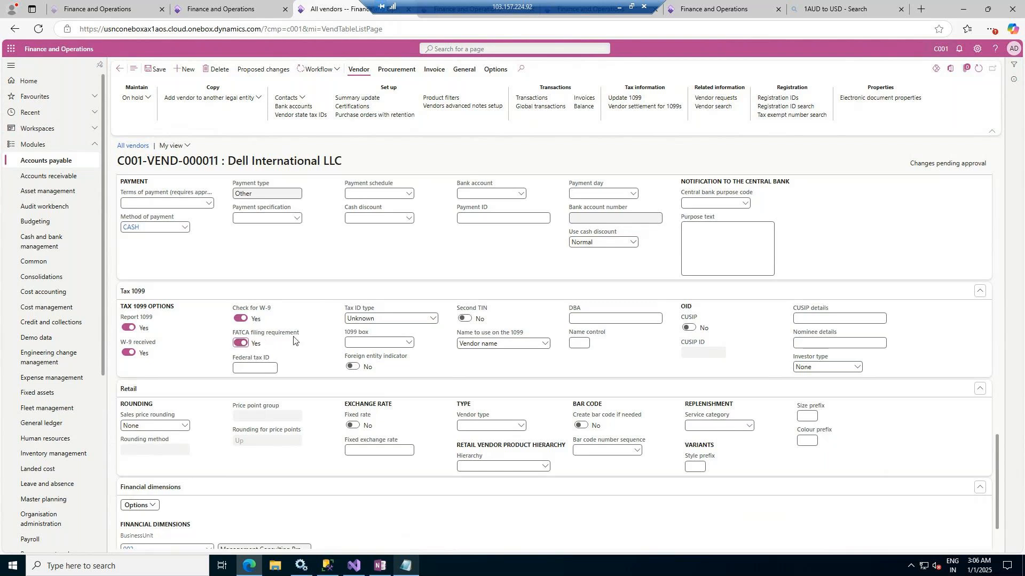
# Set the vendor's tax ID type to Social Security Number and check the 1099 box choices
pyautogui.click(272, 368)
pyautogui.click(433, 319)
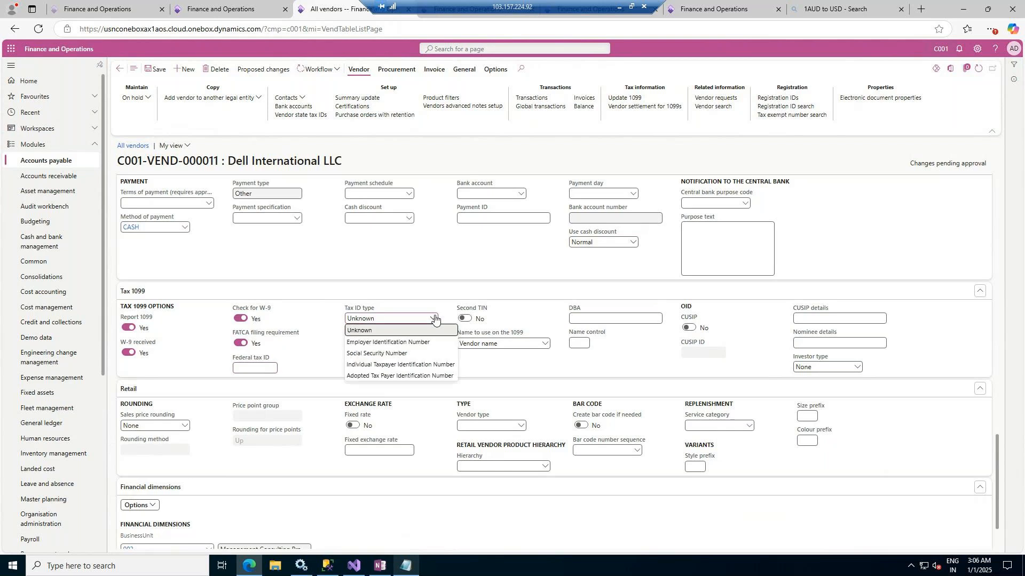
pyautogui.click(409, 353)
pyautogui.click(410, 344)
pyautogui.click(409, 343)
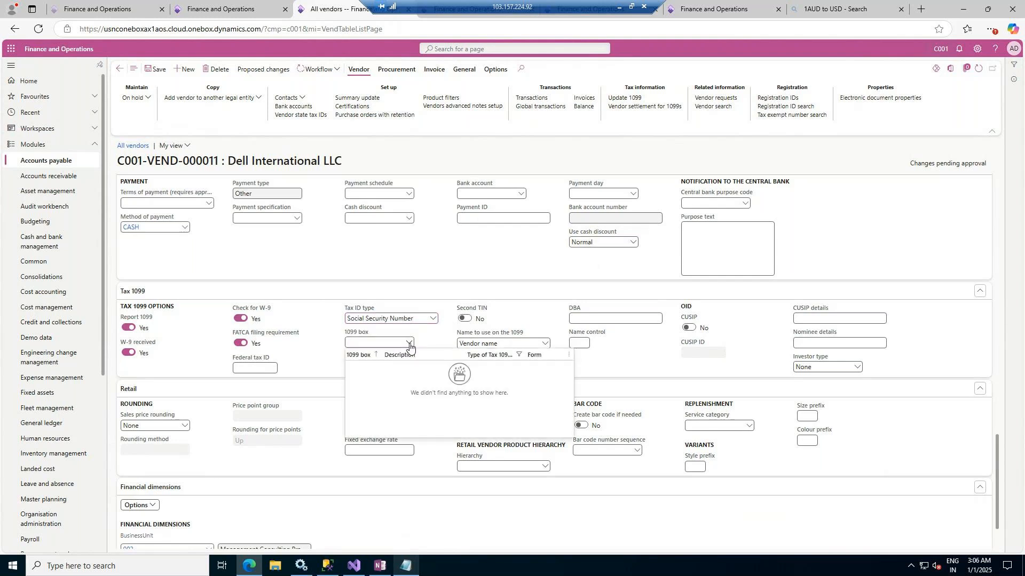
pyautogui.click(409, 345)
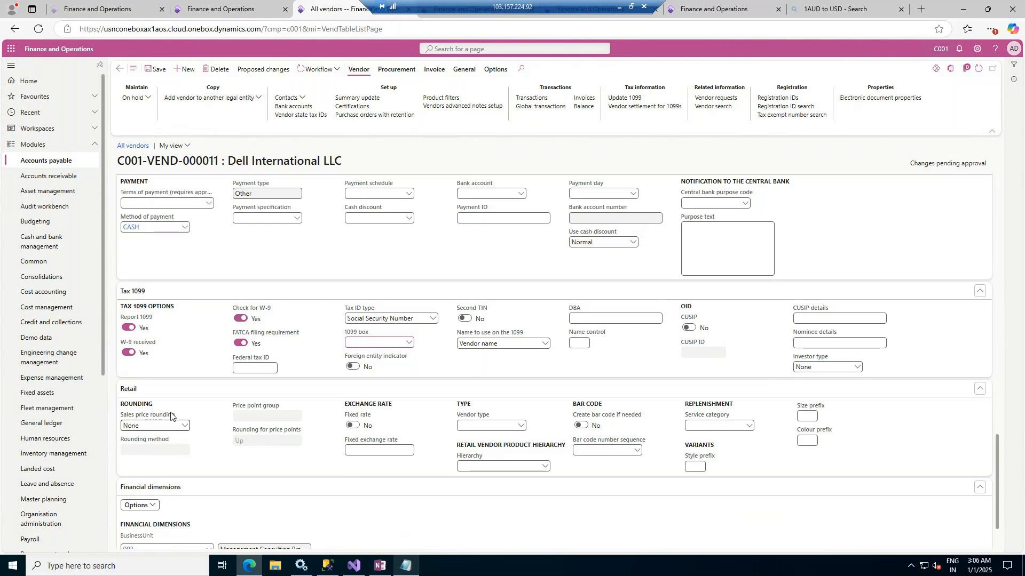
# Review the remaining vendor sections and look up the form and control names of the Payment section
pyautogui.scroll(-2, 198, 415)
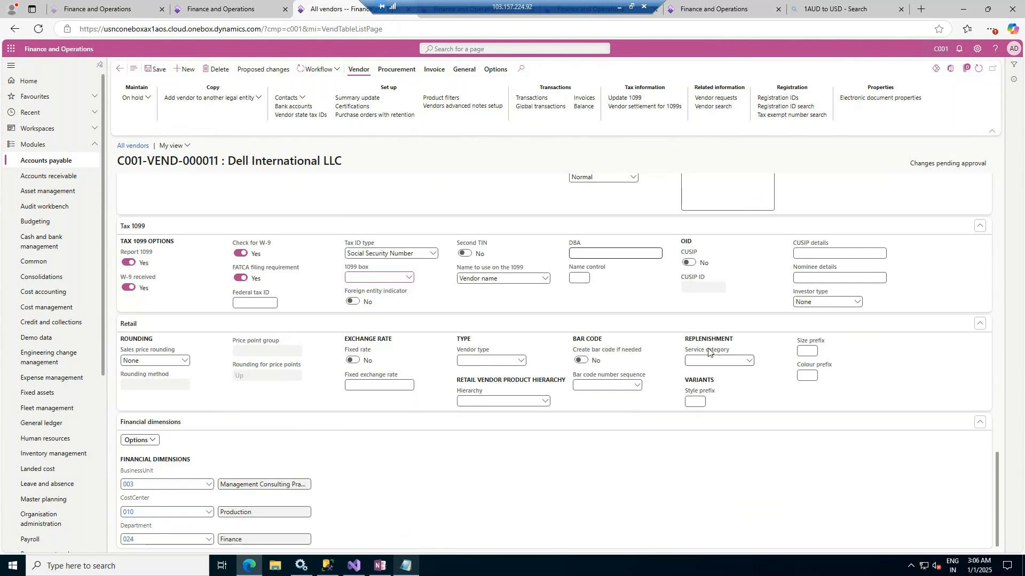
pyautogui.scroll(15, 709, 350)
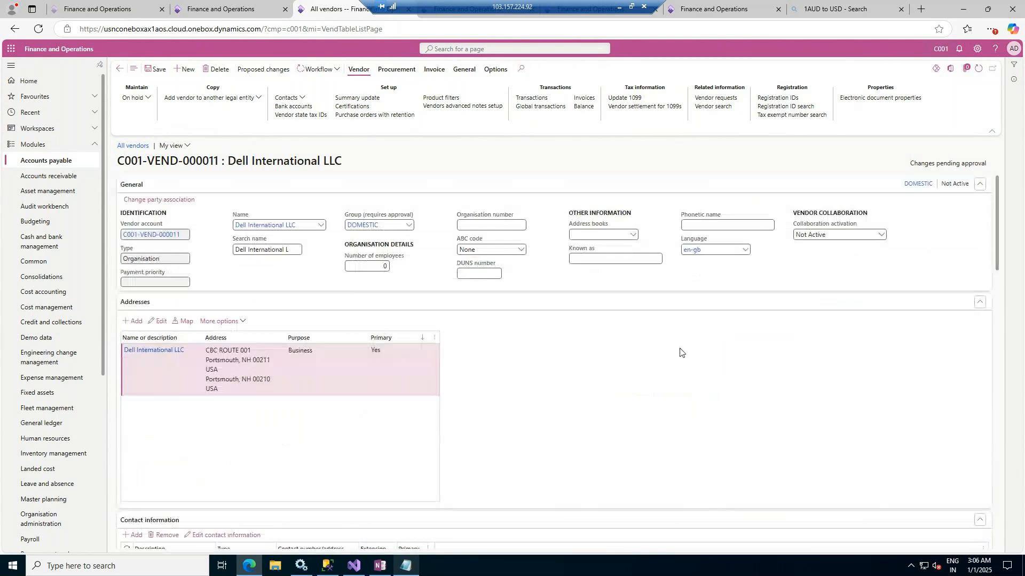
pyautogui.rightClick(818, 184)
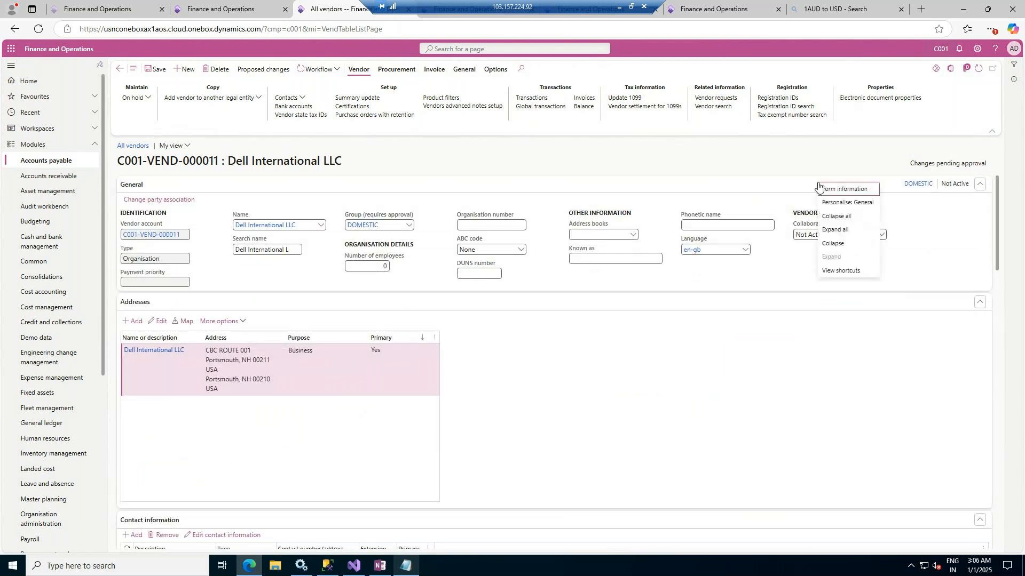
pyautogui.scroll(-15, 854, 396)
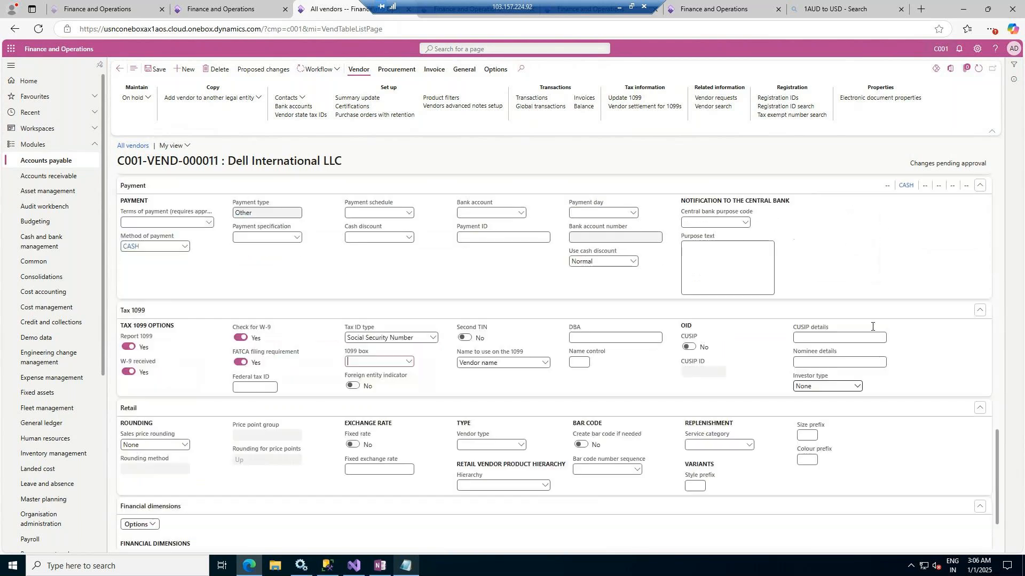
pyautogui.rightClick(863, 214)
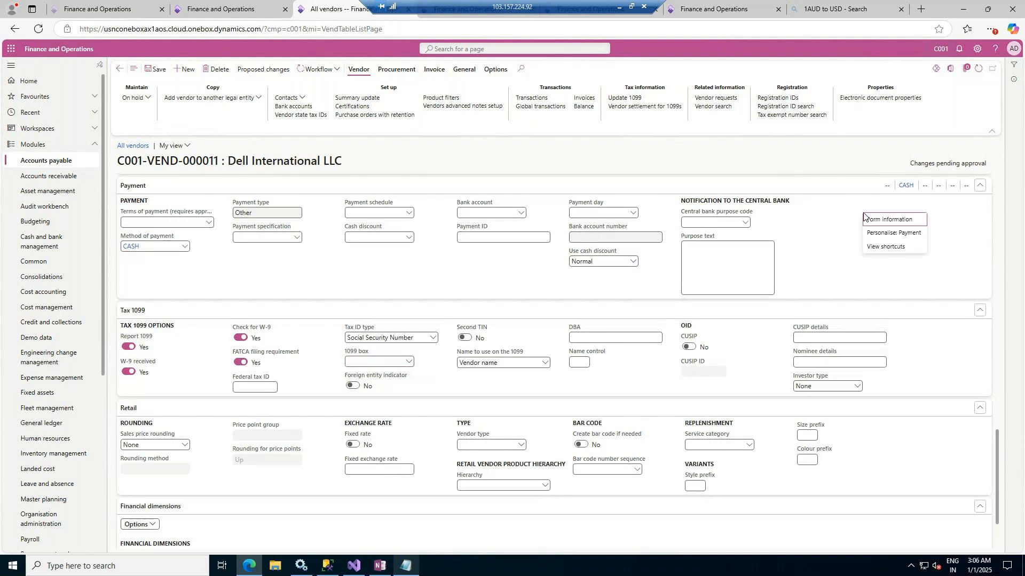
pyautogui.moveTo(865, 218)
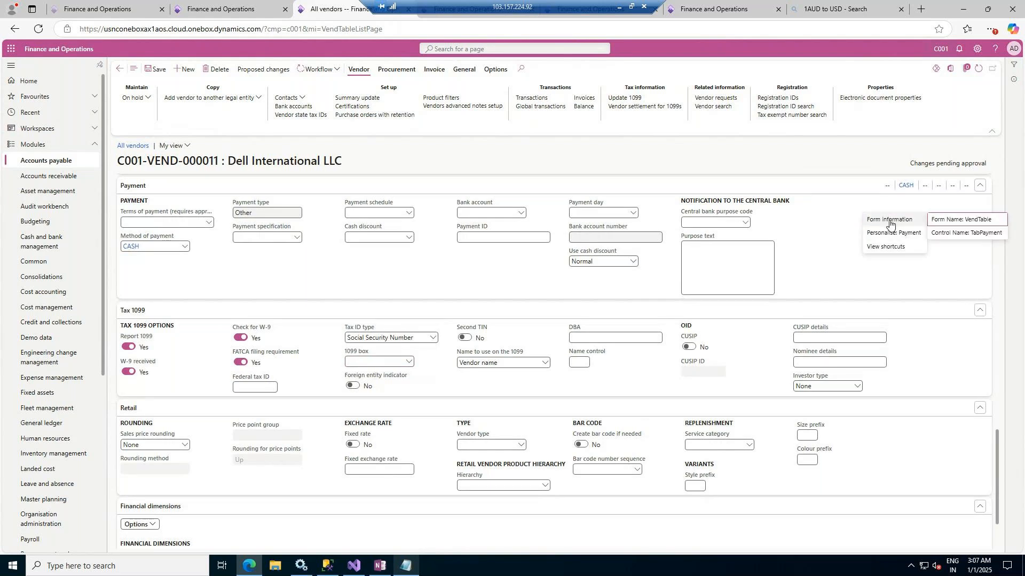
pyautogui.click(795, 217)
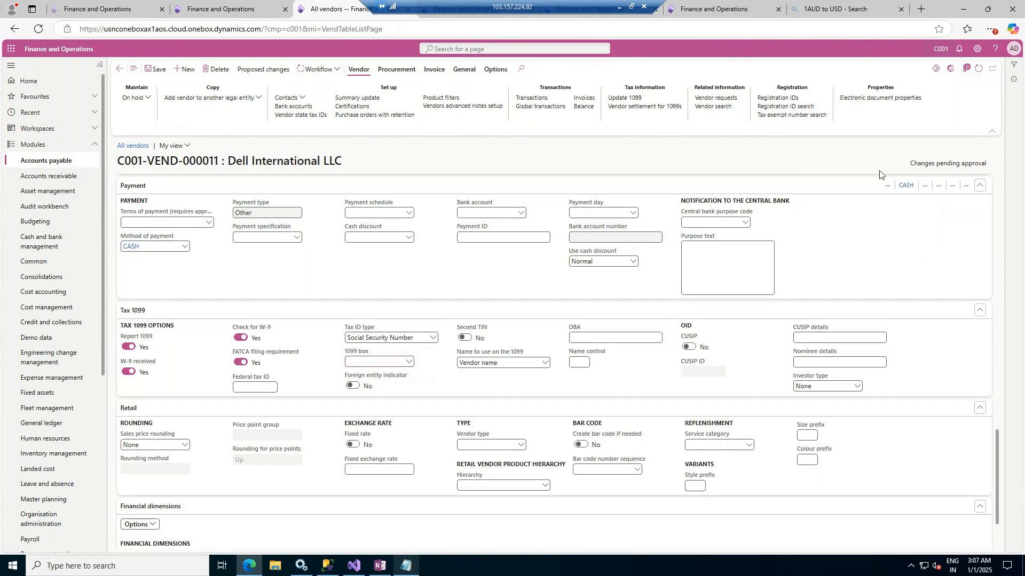
# Examine the vendor's approval status in the record header and look up the page's form name
pyautogui.scroll(20, 911, 257)
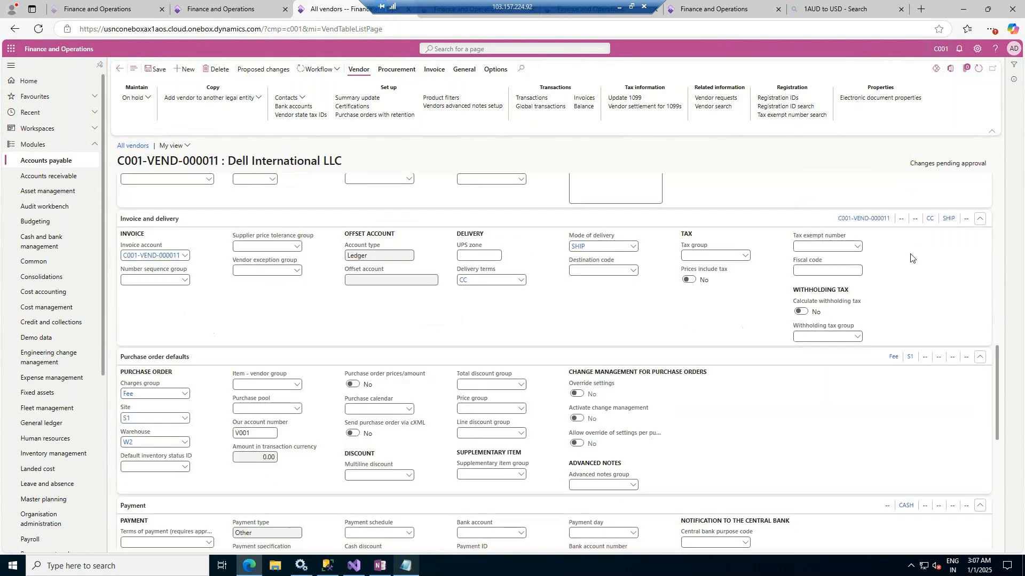
pyautogui.tripleClick(913, 164)
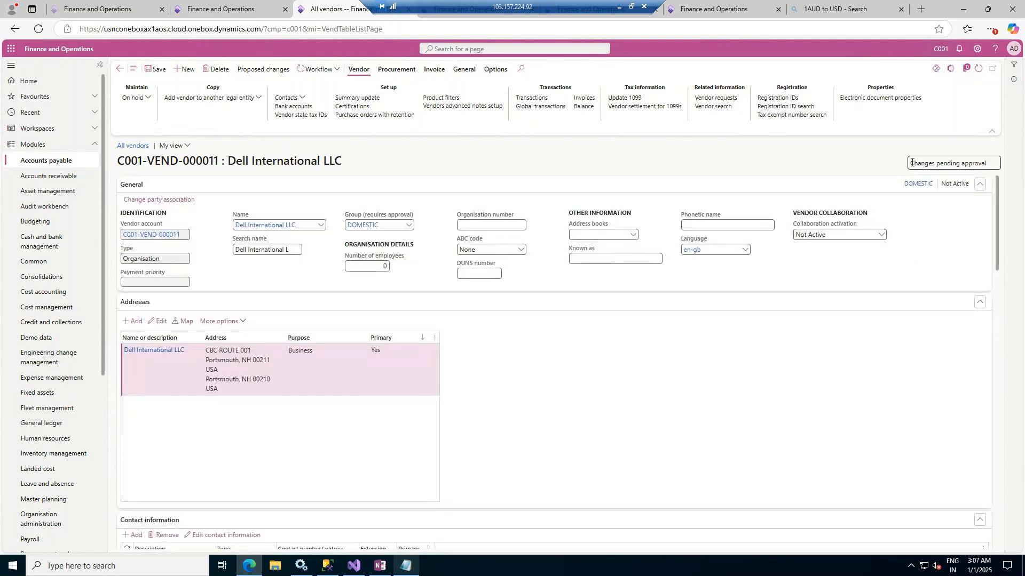
pyautogui.click(866, 166)
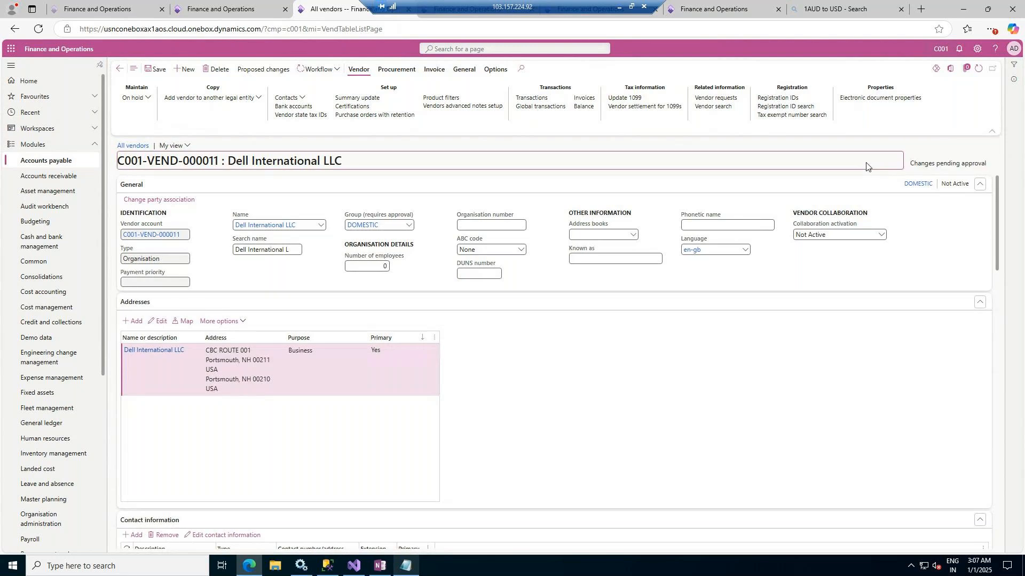
pyautogui.rightClick(910, 147)
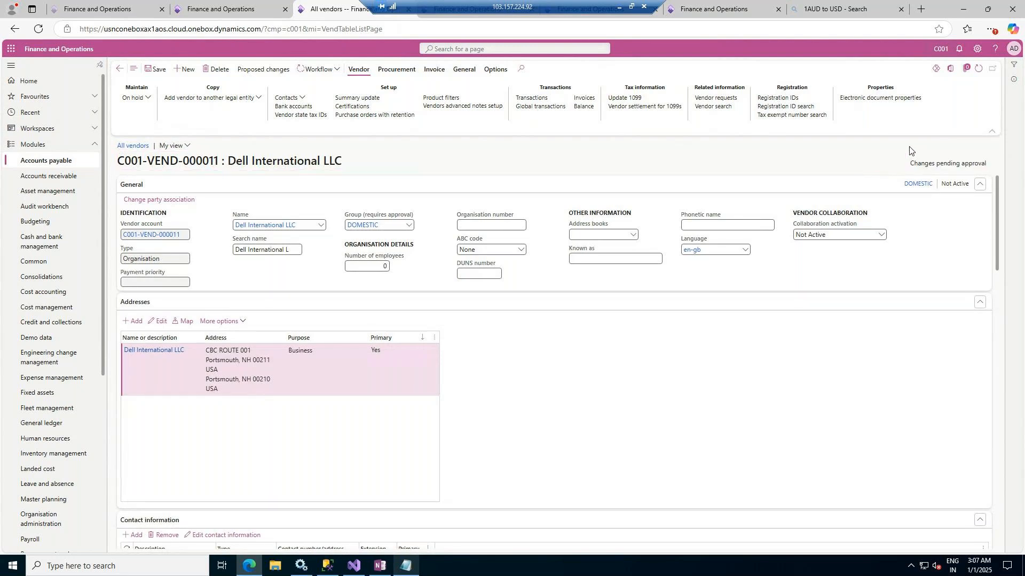
pyautogui.moveTo(933, 158)
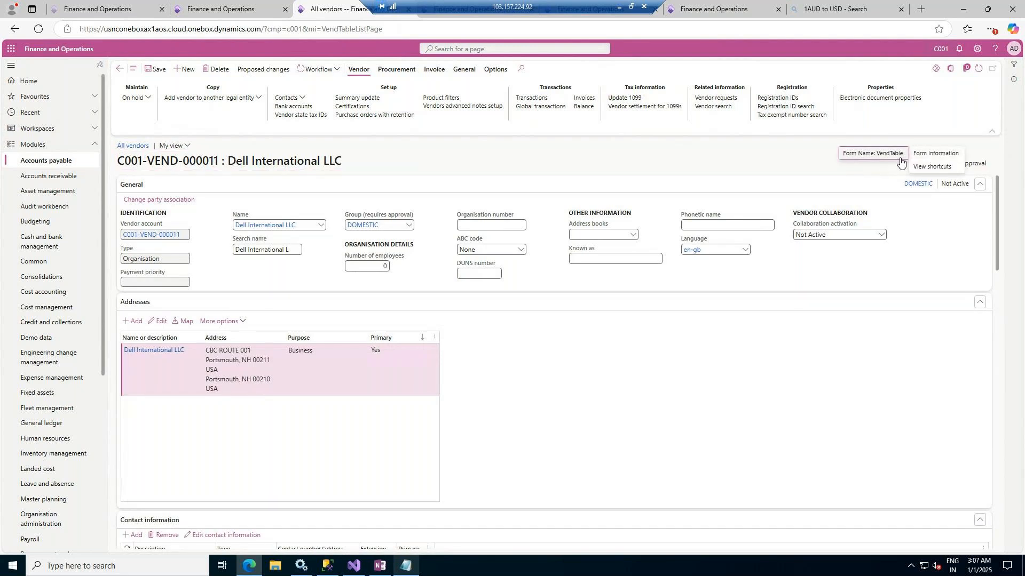
pyautogui.rightClick(756, 344)
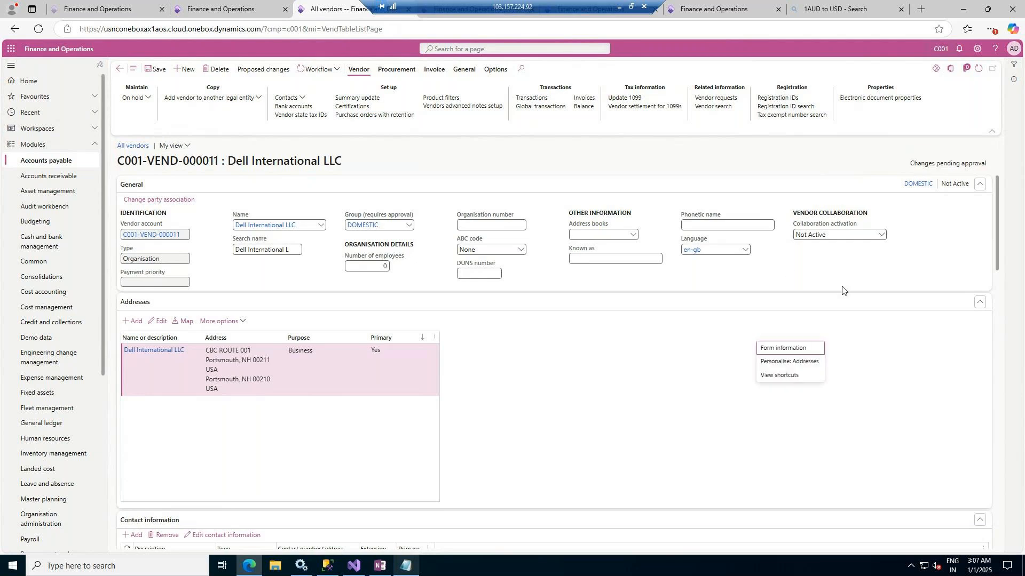
# Browse the fields that can be added to the General section's UpperGroup through personalisation, and cancel without inserting any
pyautogui.rightClick(915, 218)
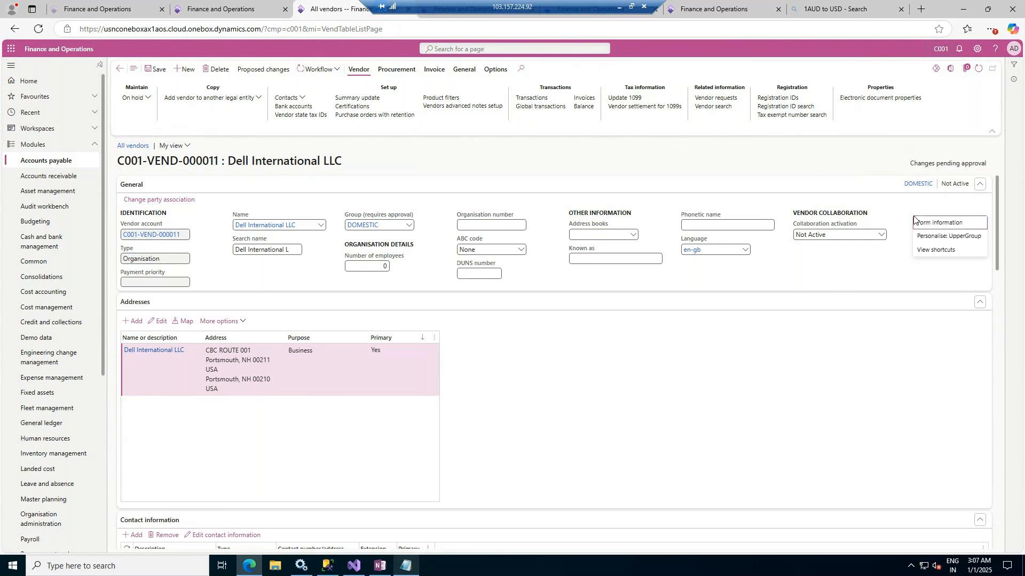
pyautogui.click(938, 237)
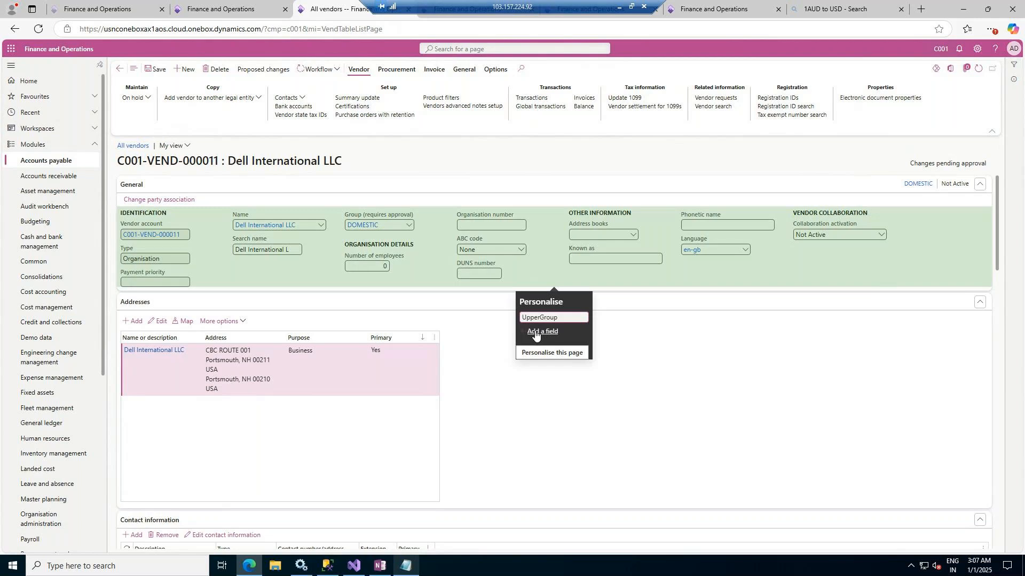
pyautogui.click(536, 332)
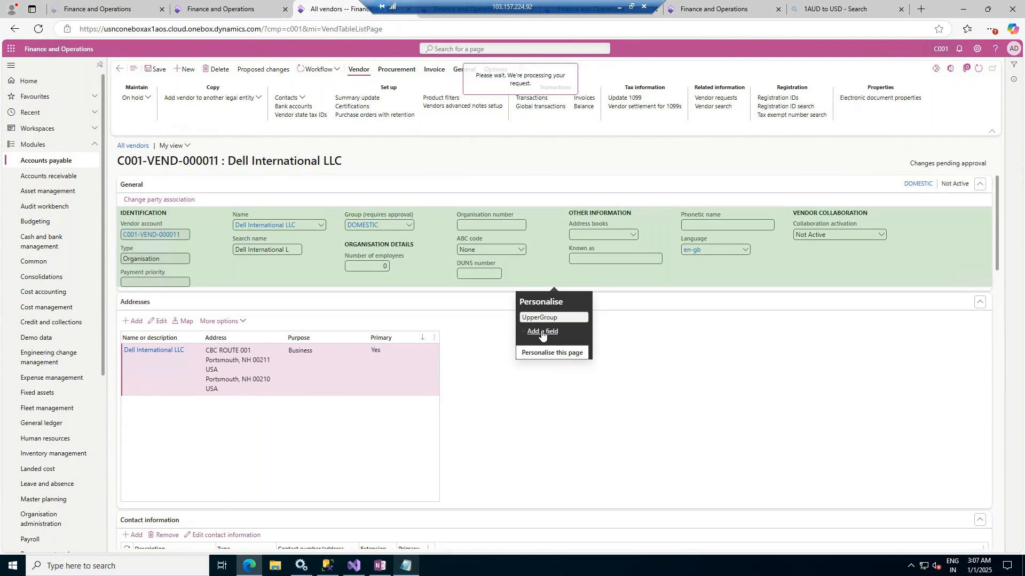
pyautogui.click(542, 332)
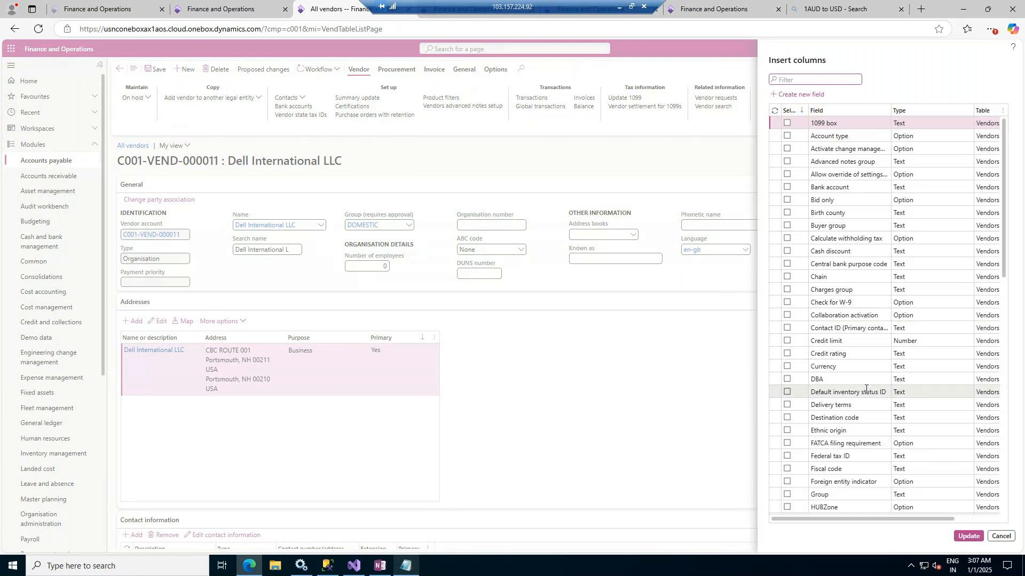
pyautogui.scroll(-7, 865, 389)
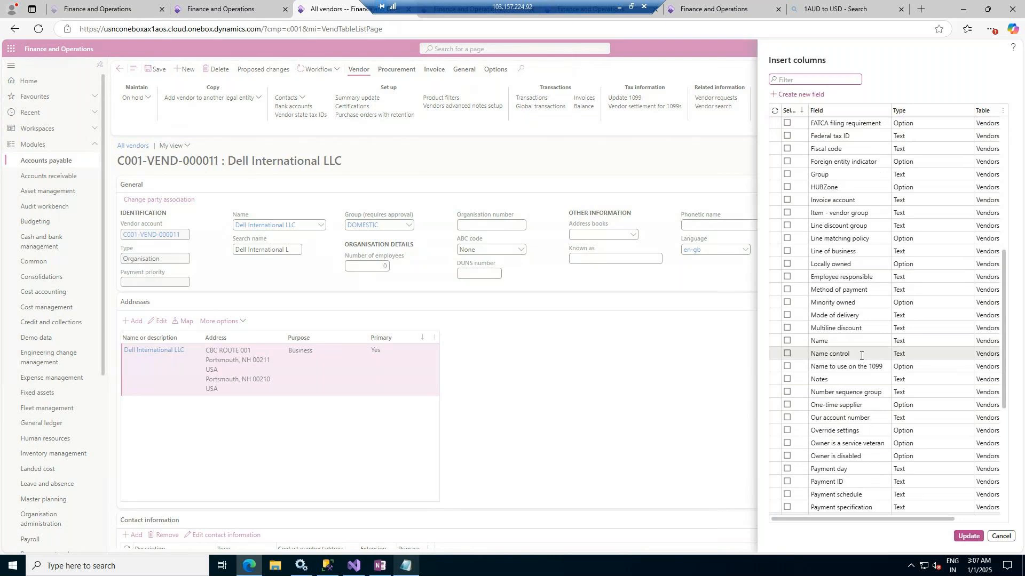
pyautogui.scroll(-4, 860, 356)
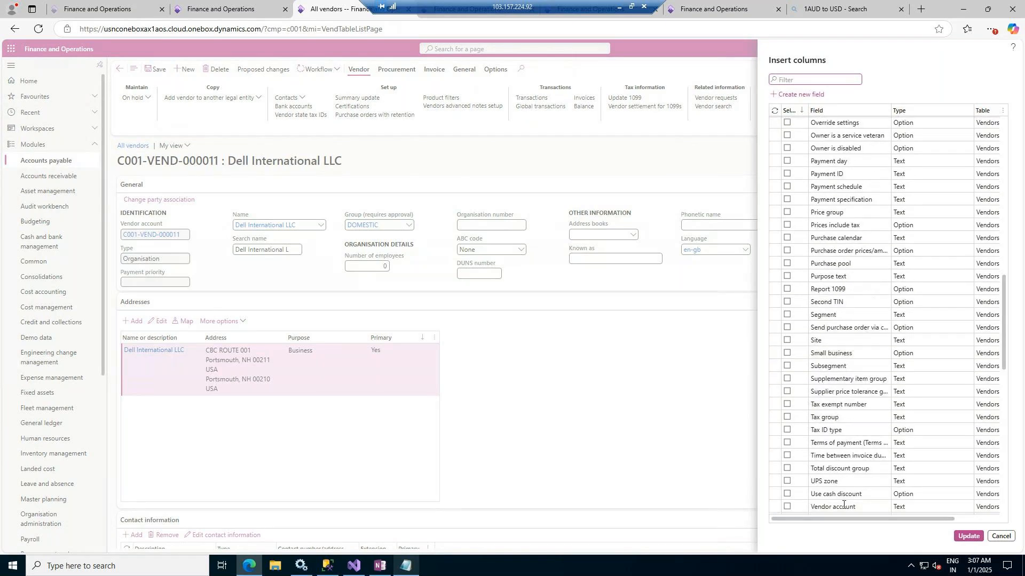
pyautogui.click(1001, 536)
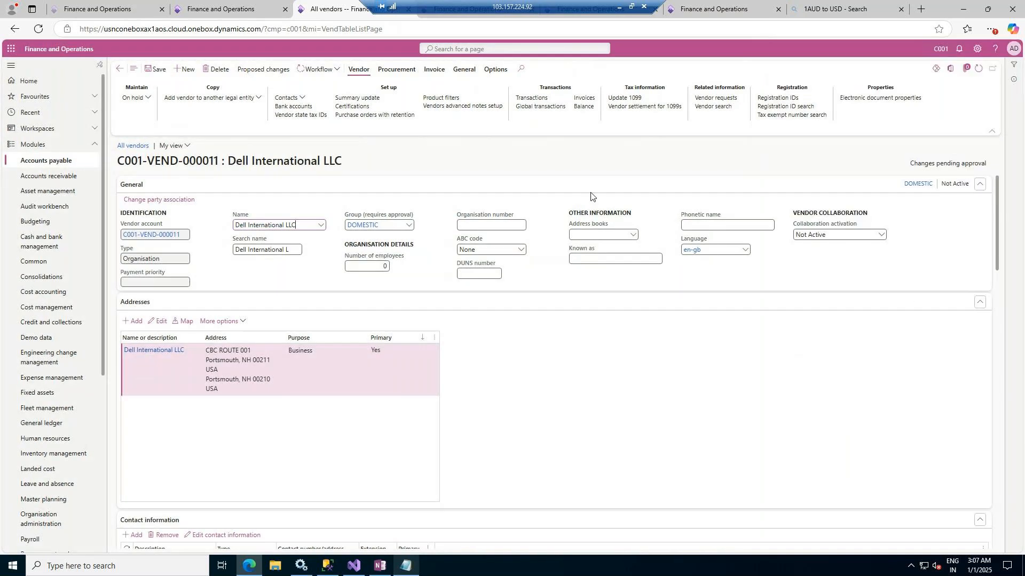
# Look through the Accounts payable purchase order pages and open the Product information management parameters
pyautogui.click(45, 159)
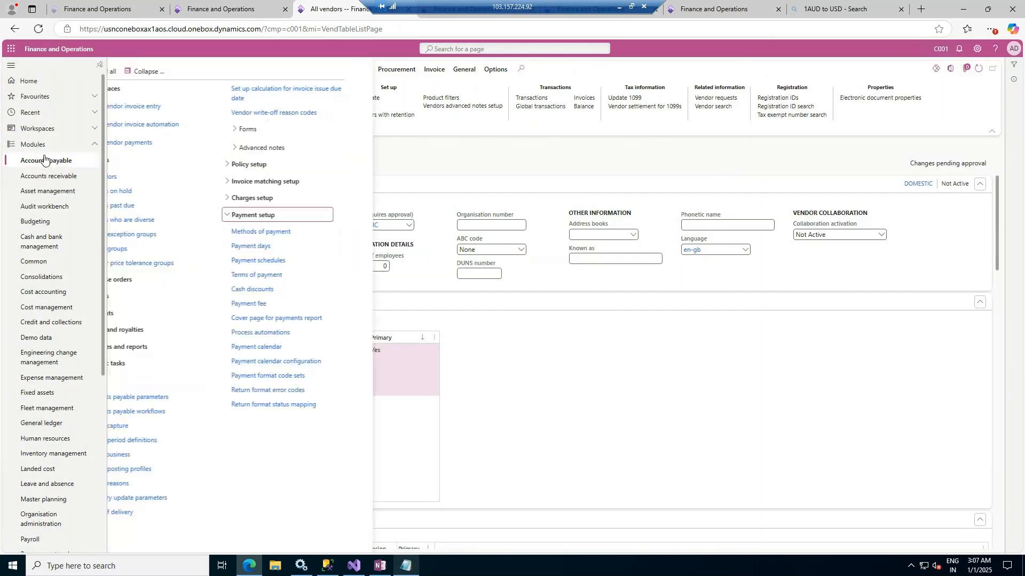
pyautogui.click(123, 280)
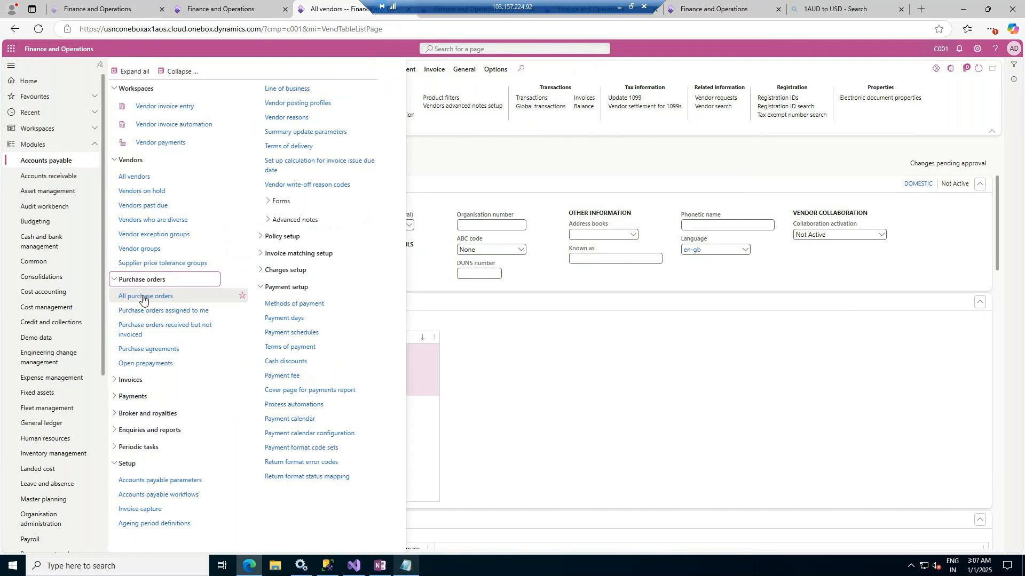
pyautogui.scroll(-5, 45, 423)
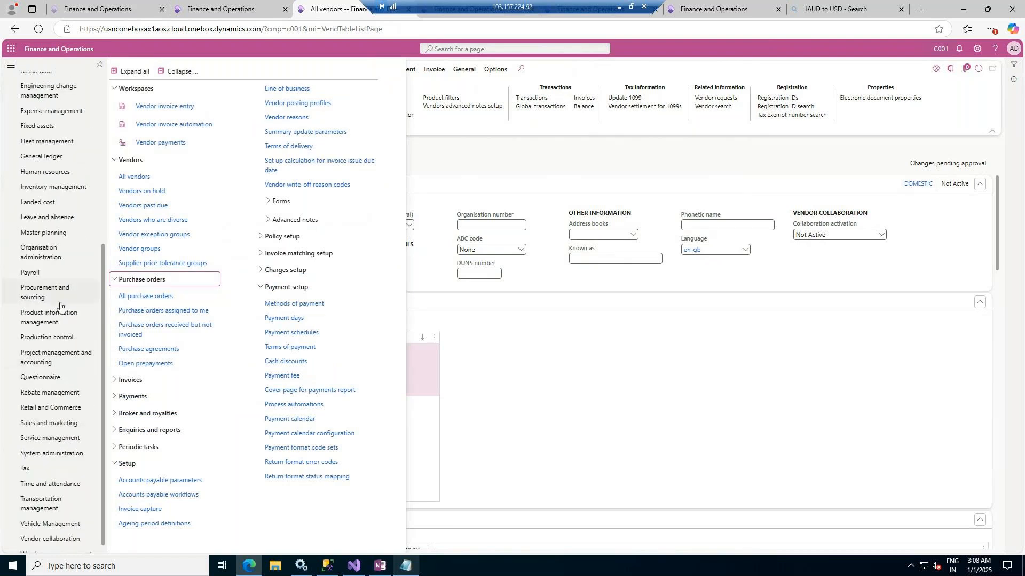
pyautogui.click(42, 320)
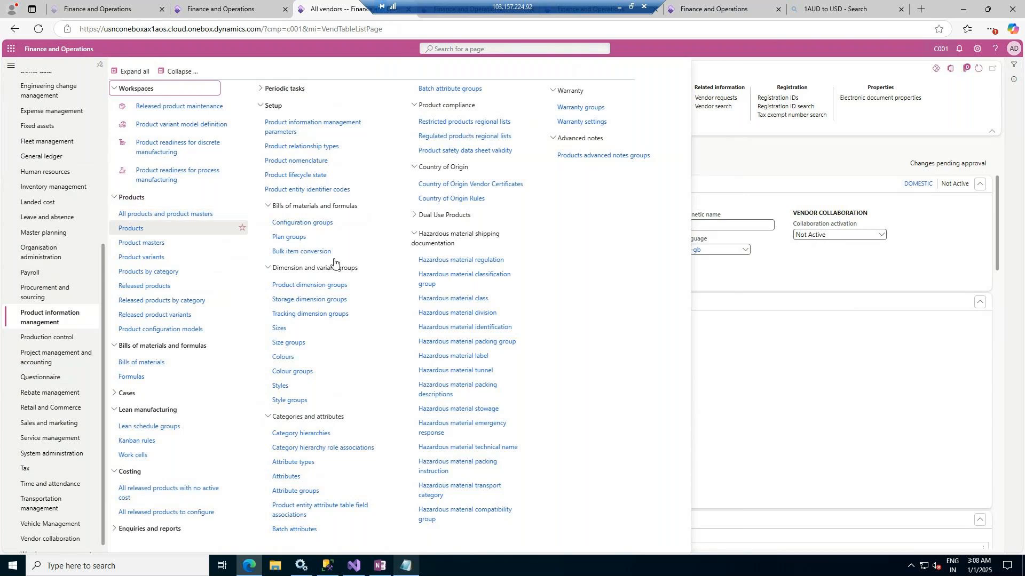
pyautogui.click(182, 73)
pyautogui.click(129, 223)
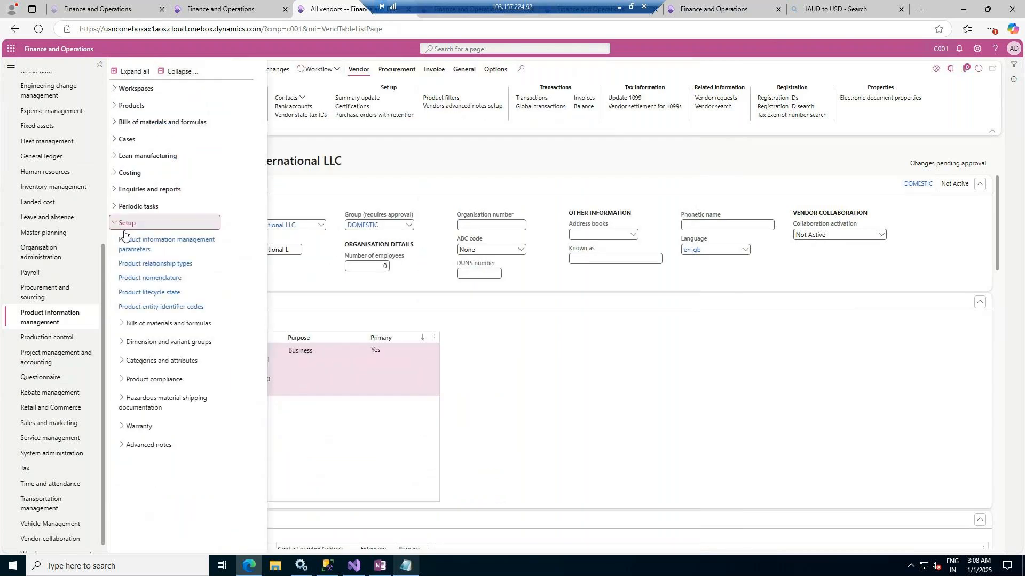
pyautogui.click(136, 249)
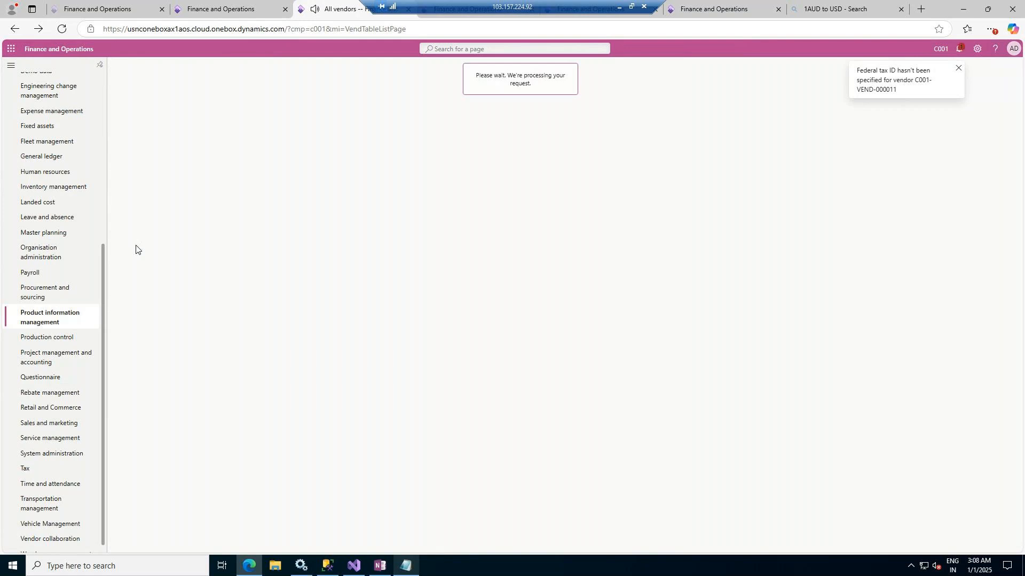
# Check the notification and review the configuration model, number sequence, shared number sequence and product attribute parameters
pyautogui.click(960, 49)
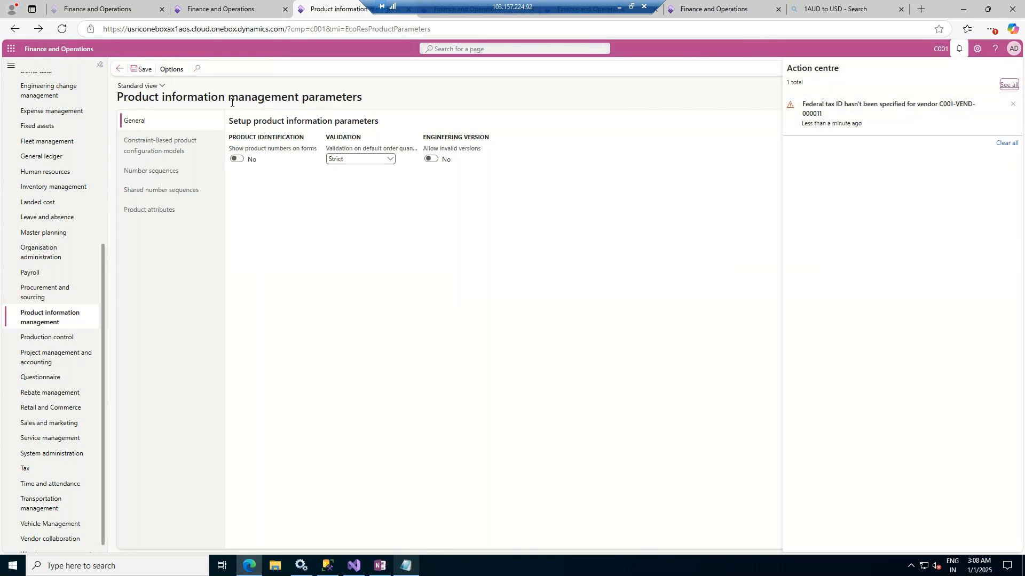
pyautogui.click(163, 148)
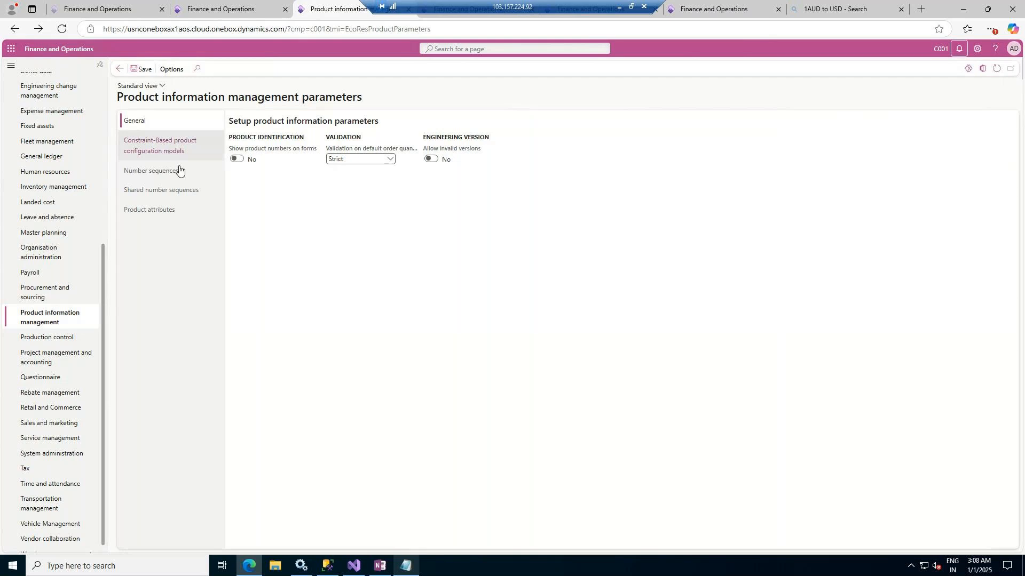
pyautogui.click(167, 173)
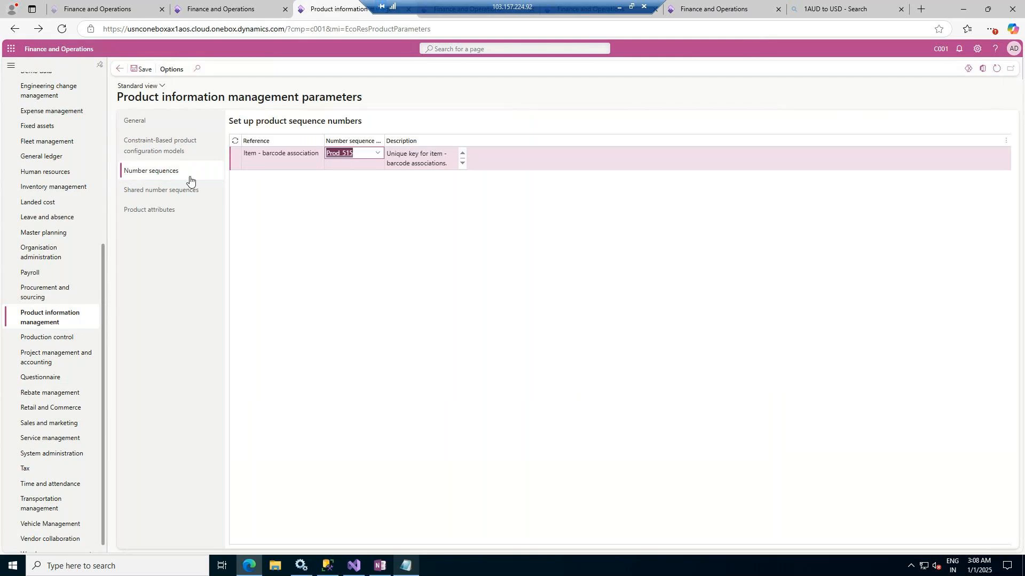
pyautogui.click(168, 191)
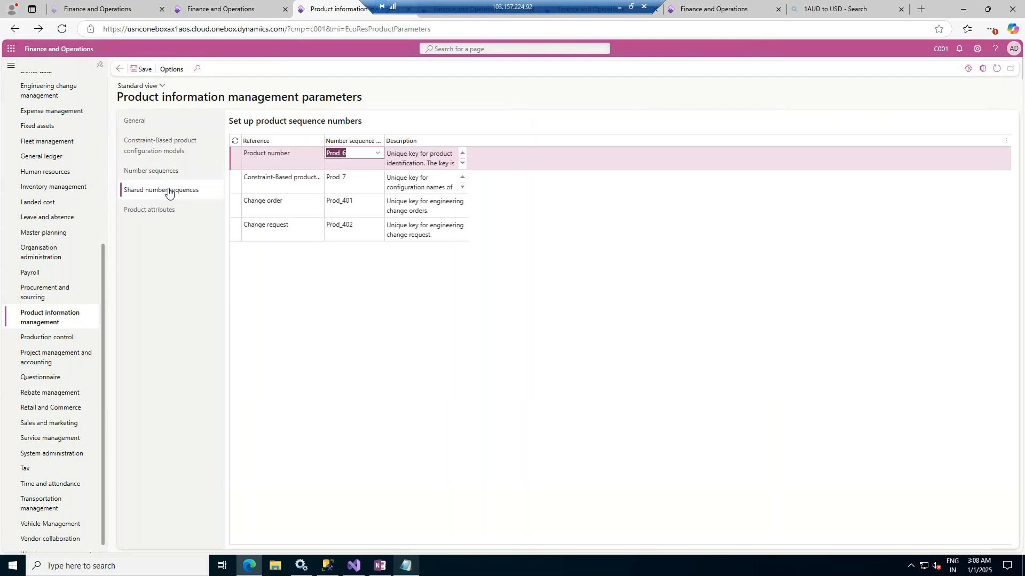
pyautogui.click(176, 212)
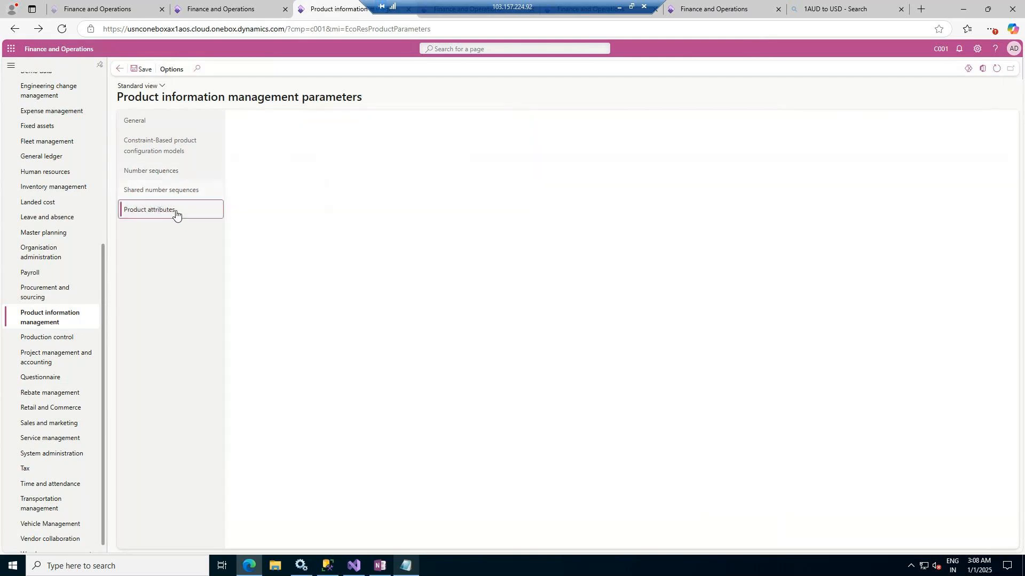
# Browse the Product information management setup groups, including bills of materials, dimensions, categories, compliance and hazardous material documentation
pyautogui.click(54, 318)
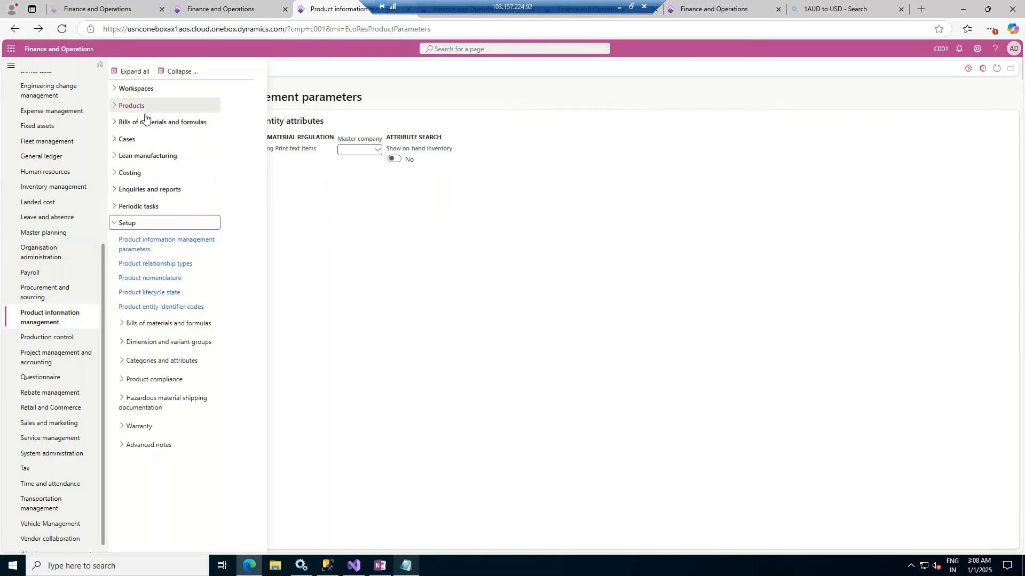
pyautogui.click(117, 228)
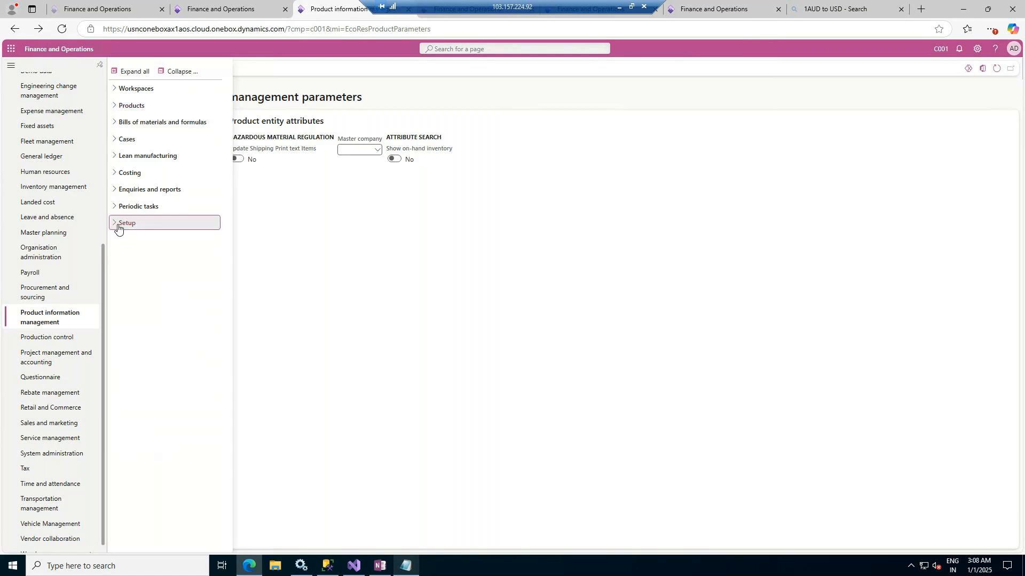
pyautogui.click(118, 227)
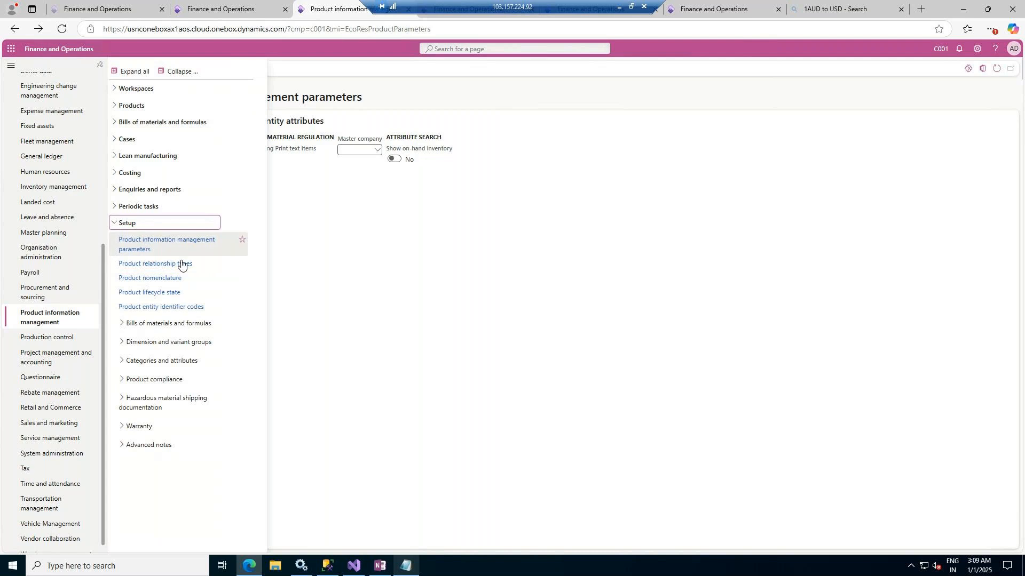
pyautogui.click(120, 324)
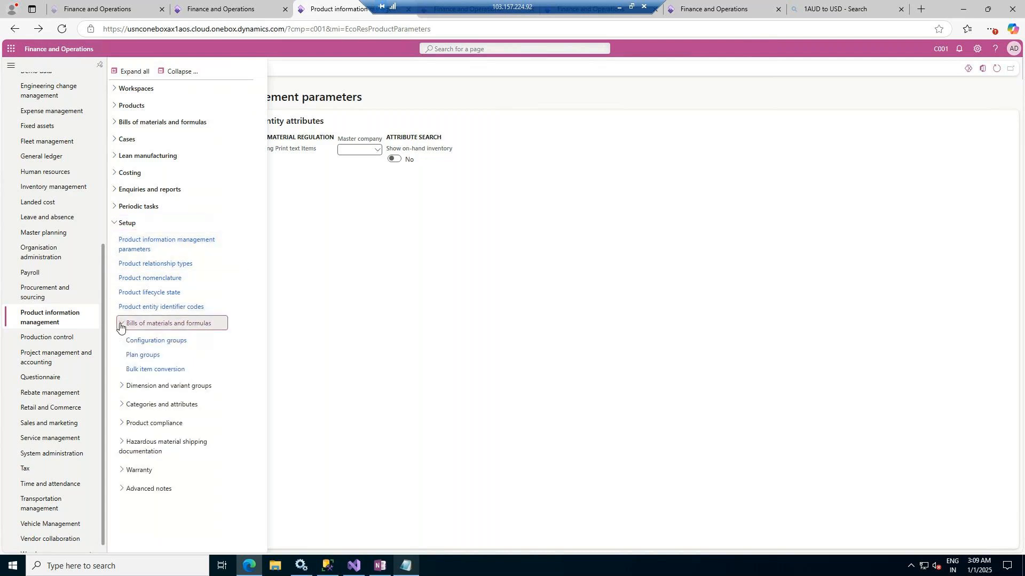
pyautogui.click(122, 387)
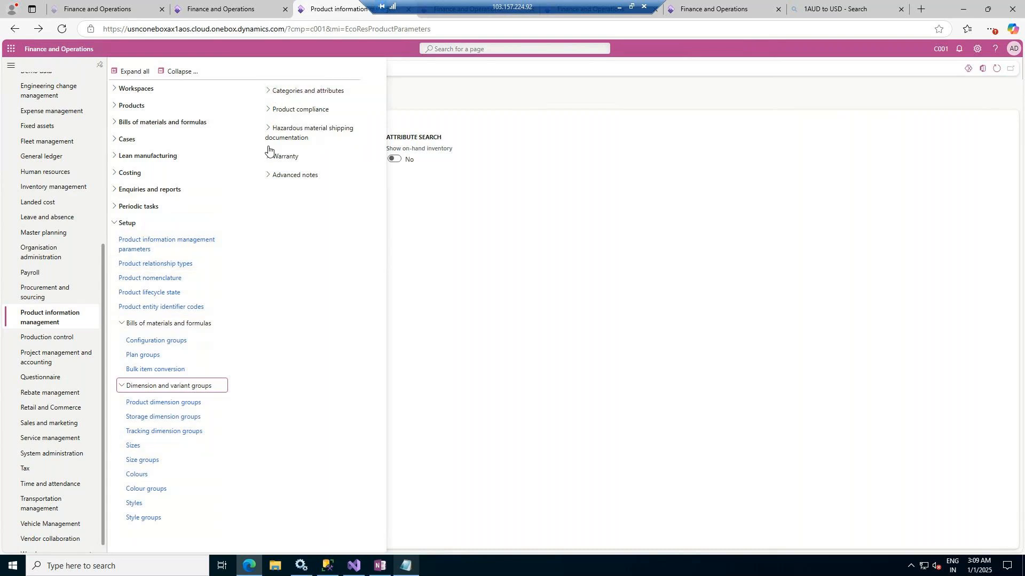
pyautogui.click(267, 178)
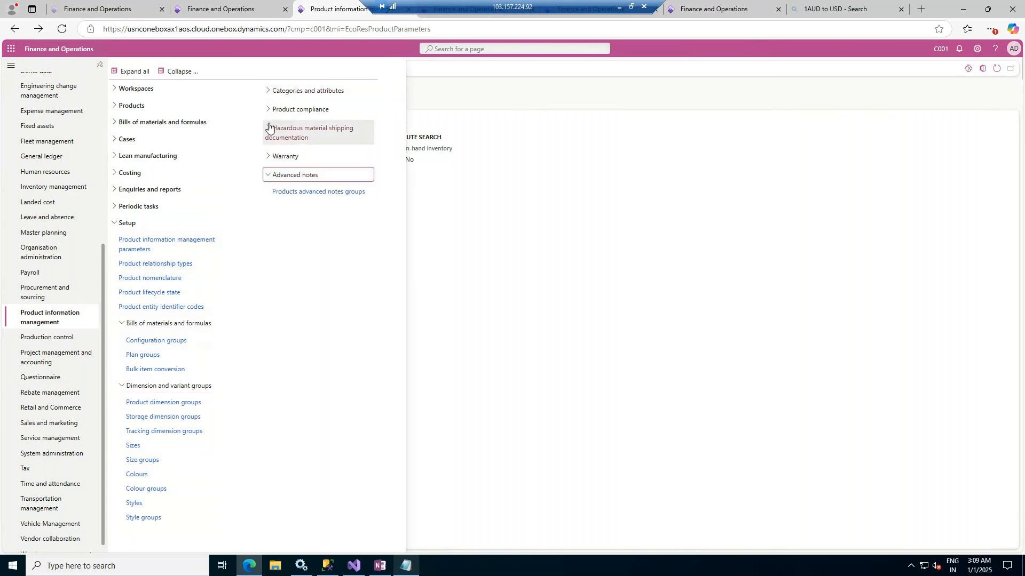
pyautogui.click(268, 93)
pyautogui.click(269, 233)
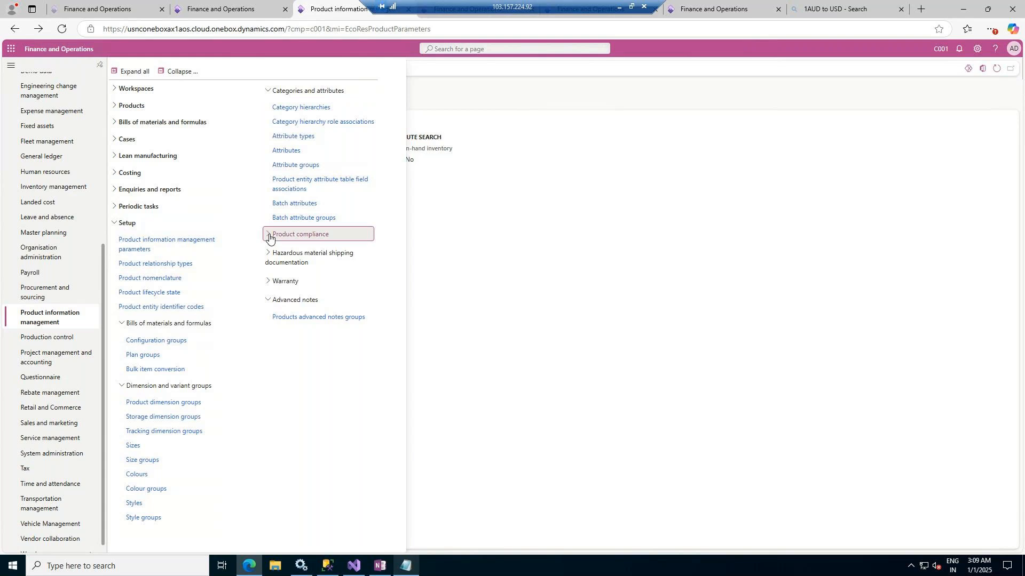
pyautogui.click(268, 297)
pyautogui.click(268, 343)
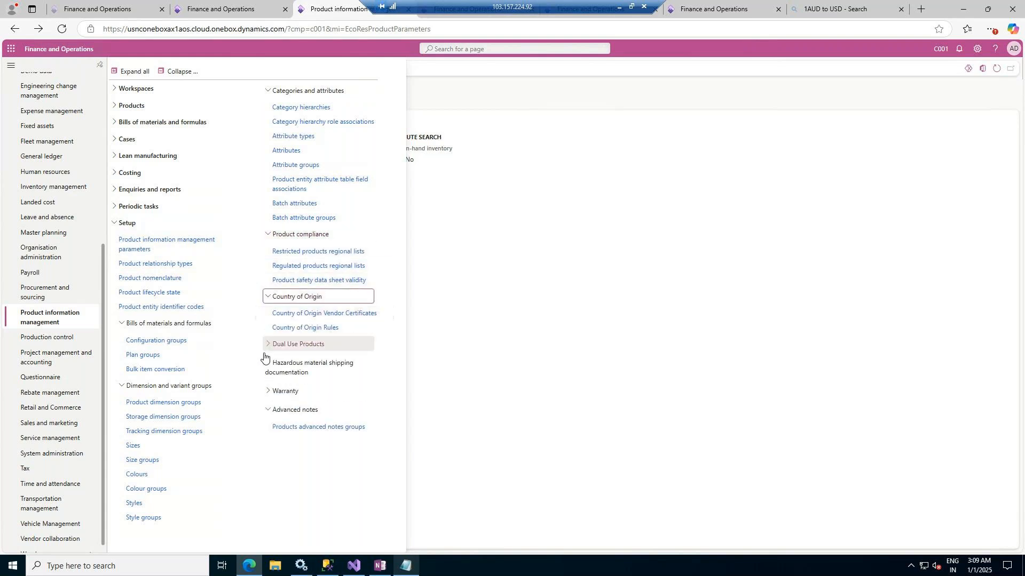
pyautogui.click(268, 407)
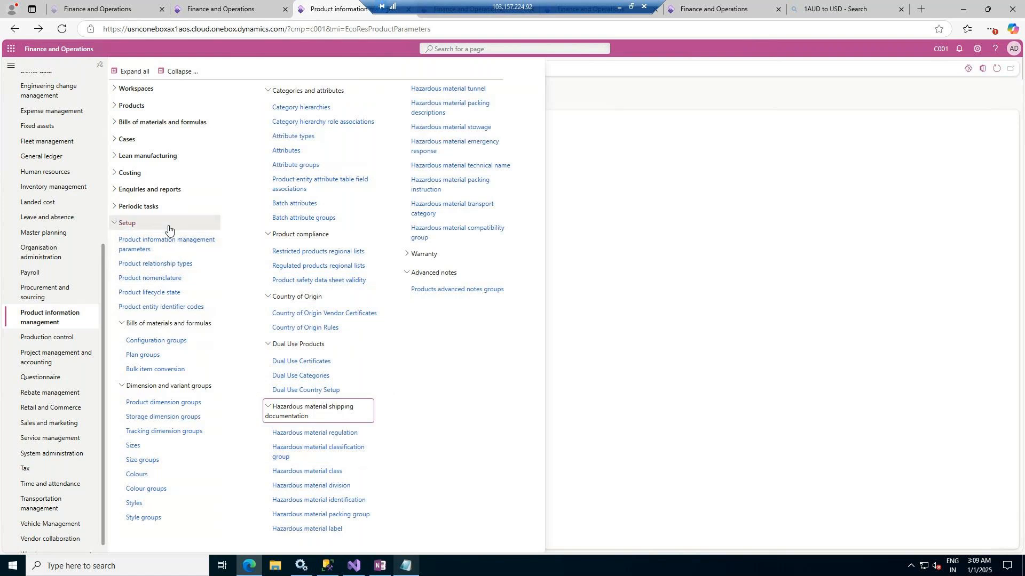
# Add the Released products page of Product information management to the favourites
pyautogui.click(117, 106)
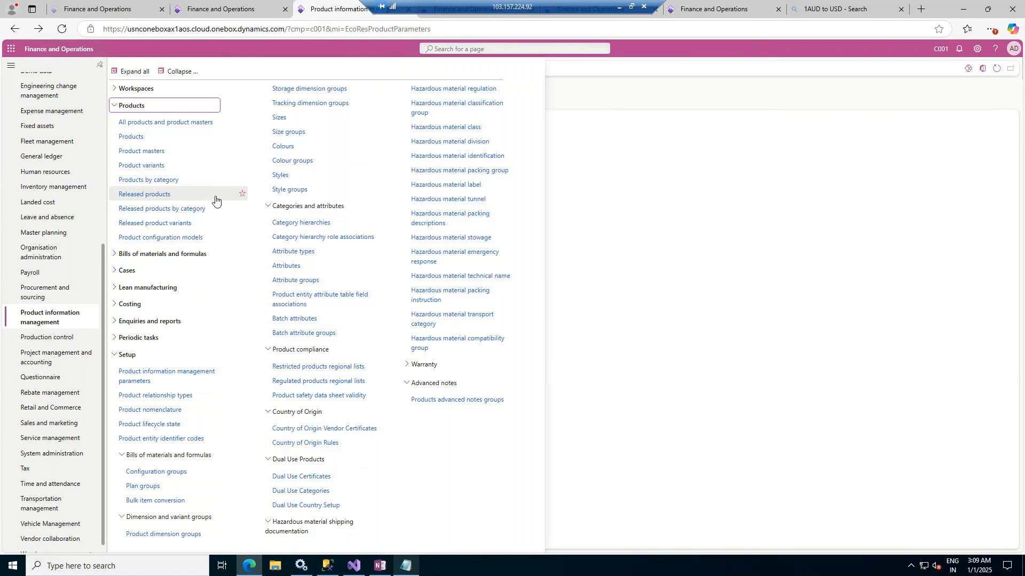
pyautogui.click(242, 195)
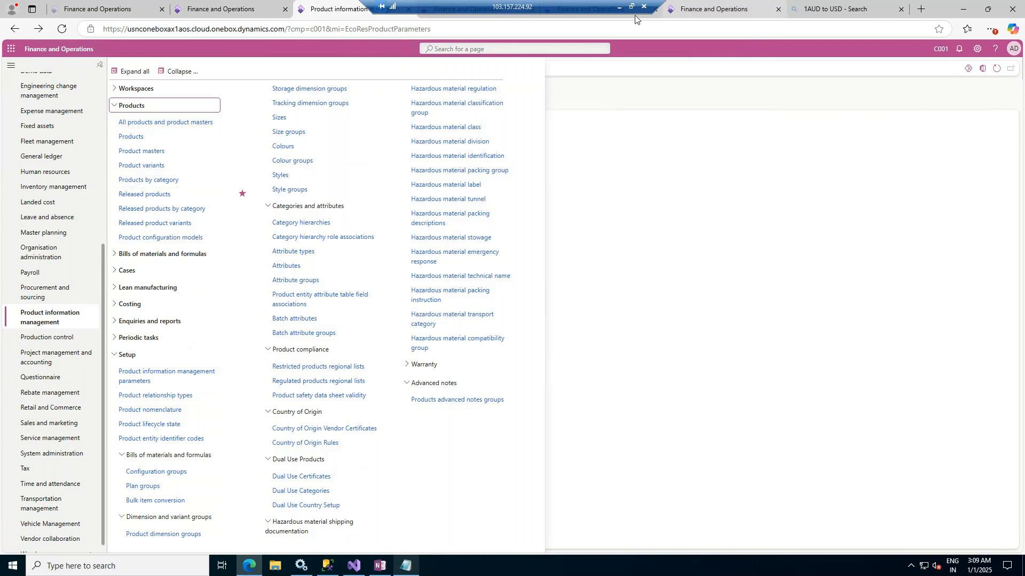
# Switch to PowerPoint and draw a green purchase order box labelled Vendor in the middle of the Workflow slide
pyautogui.click(620, 6)
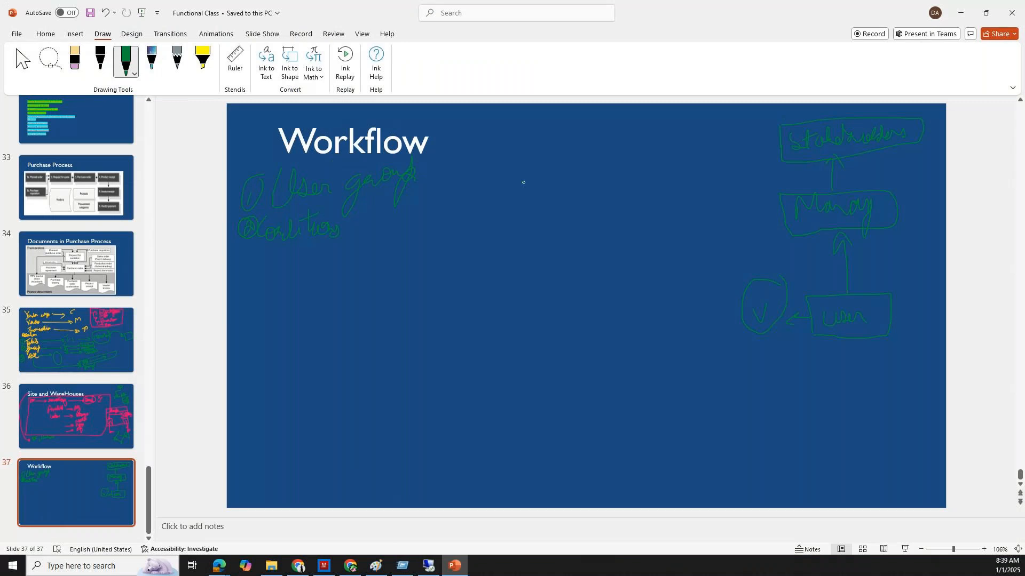
pyautogui.moveTo(456, 181); pyautogui.dragTo(477, 422)
pyautogui.moveTo(457, 180)
pyautogui.mouseDown()
pyautogui.moveTo(678, 183)
pyautogui.moveTo(735, 378)
pyautogui.moveTo(608, 424)
pyautogui.mouseUp()
pyautogui.moveTo(507, 438); pyautogui.dragTo(483, 433)
pyautogui.moveTo(521, 227)
pyautogui.mouseDown()
pyautogui.moveTo(532, 240)
pyautogui.moveTo(538, 205)
pyautogui.moveTo(558, 234)
pyautogui.moveTo(570, 217)
pyautogui.moveTo(586, 238)
pyautogui.mouseUp()
# Handwrite numbered Item lines with quantity, rate and total columns inside the purchase order sketch
pyautogui.moveTo(583, 290)
pyautogui.mouseDown()
pyautogui.moveTo(577, 313)
pyautogui.moveTo(635, 307)
pyautogui.mouseUp()
pyautogui.moveTo(559, 343); pyautogui.dragTo(617, 347)
pyautogui.moveTo(595, 371); pyautogui.dragTo(625, 388)
pyautogui.moveTo(643, 250); pyautogui.dragTo(649, 247)
pyautogui.moveTo(645, 286); pyautogui.dragTo(644, 346)
pyautogui.moveTo(684, 244)
pyautogui.mouseDown()
pyautogui.moveTo(685, 257)
pyautogui.moveTo(710, 239)
pyautogui.moveTo(686, 290)
pyautogui.mouseUp()
pyautogui.moveTo(703, 365); pyautogui.dragTo(711, 374)
pyautogui.moveTo(726, 263)
pyautogui.mouseDown()
pyautogui.moveTo(725, 272)
pyautogui.moveTo(730, 264)
pyautogui.mouseUp()
# Write a 5/100 percentage calculation beside the totals and frame the item lines of the purchase order sketch
pyautogui.moveTo(831, 401); pyautogui.dragTo(850, 391)
pyautogui.moveTo(834, 410); pyautogui.dragTo(835, 417)
pyautogui.moveTo(848, 369); pyautogui.dragTo(846, 433)
pyautogui.moveTo(767, 458); pyautogui.dragTo(800, 460)
pyautogui.moveTo(538, 268)
pyautogui.mouseDown()
pyautogui.moveTo(506, 336)
pyautogui.moveTo(506, 427)
pyautogui.mouseUp()
pyautogui.moveTo(570, 425); pyautogui.dragTo(789, 401)
# On the Documents in Purchase Process slide, tick Purchase agreement and circle Purchase order in green ink
pyautogui.moveTo(434, 568)
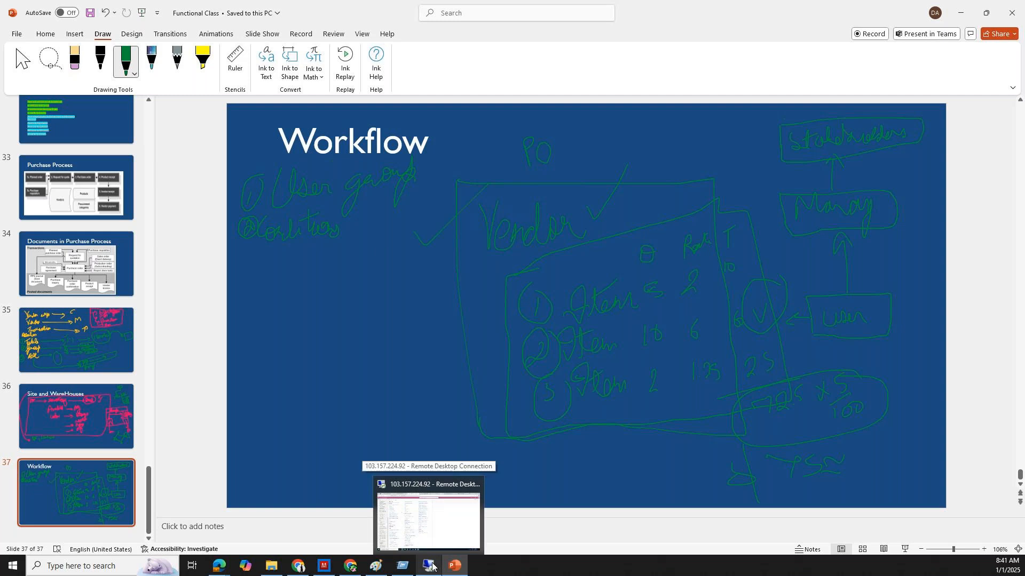
pyautogui.click(81, 272)
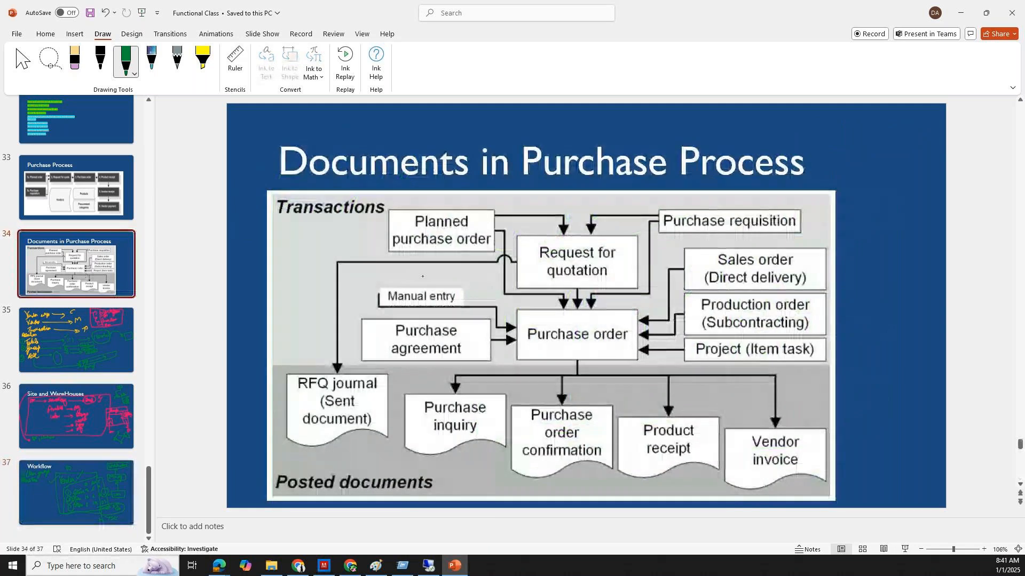
pyautogui.moveTo(392, 326); pyautogui.dragTo(422, 313)
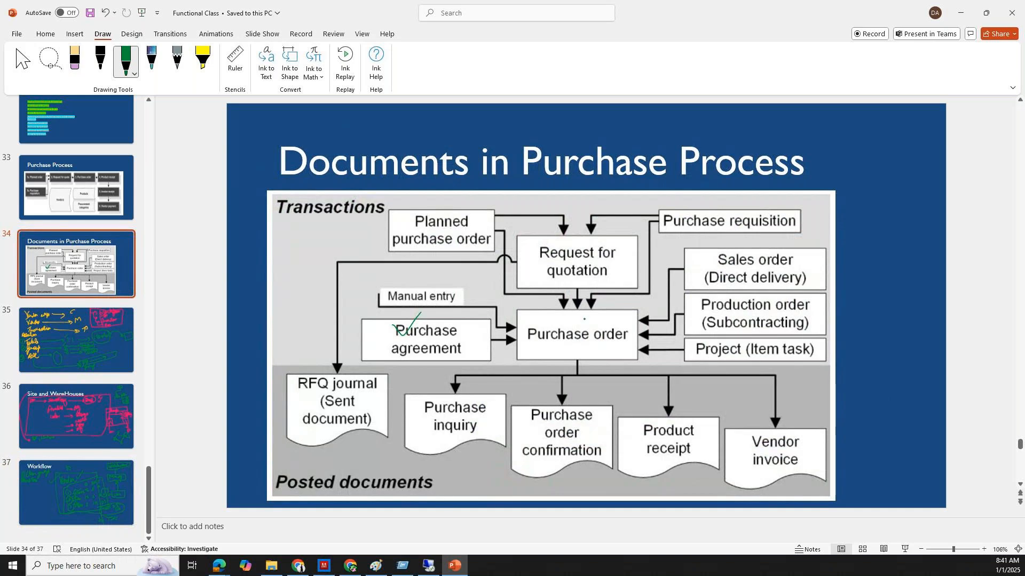
pyautogui.moveTo(625, 322)
pyautogui.mouseDown()
pyautogui.moveTo(545, 318)
pyautogui.moveTo(513, 334)
pyautogui.moveTo(543, 348)
pyautogui.moveTo(631, 328)
pyautogui.mouseUp()
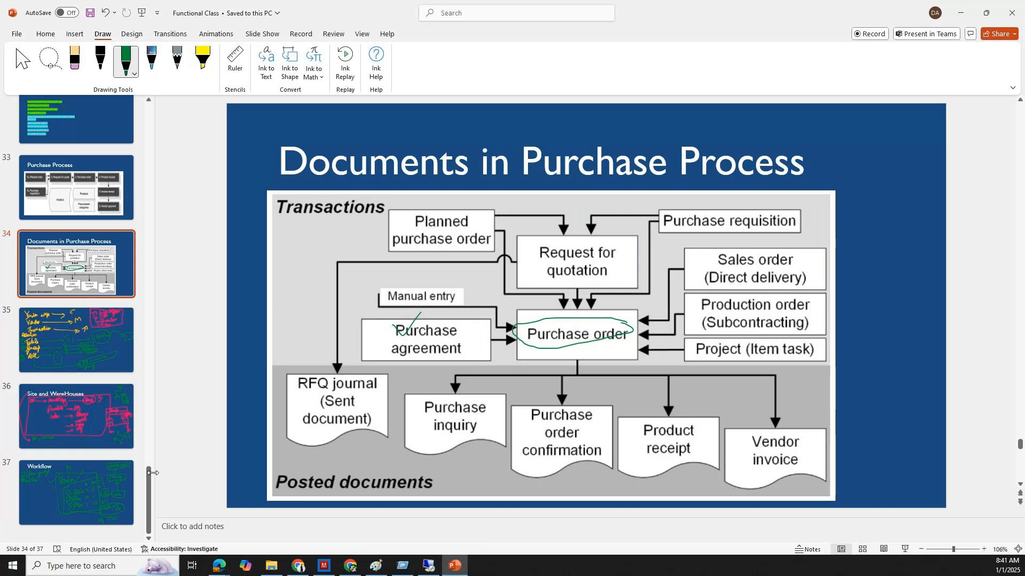
# Return to the Workflow slide and add green strokes along the upper edge of the item lines frame
pyautogui.click(110, 485)
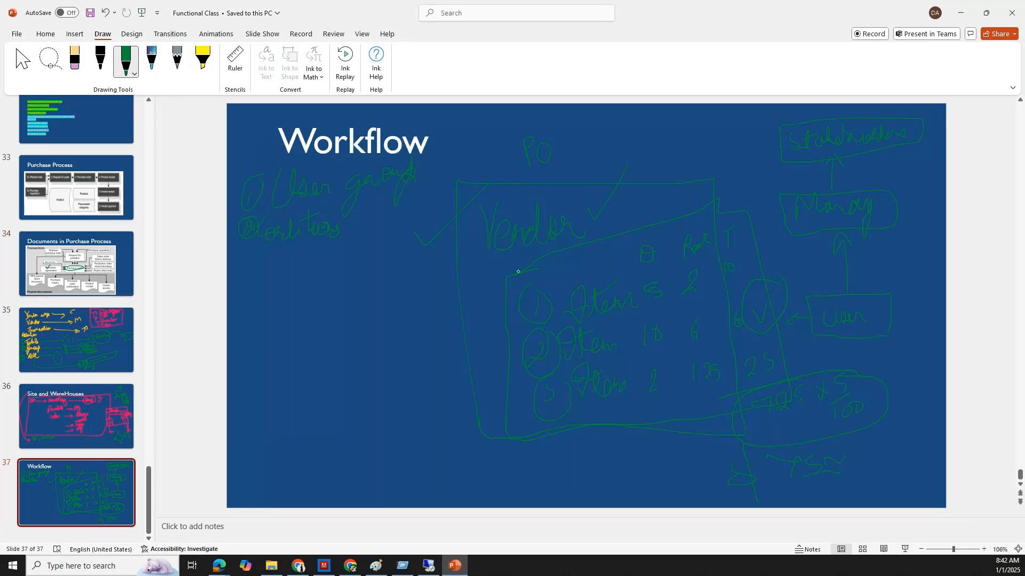
pyautogui.moveTo(517, 271); pyautogui.dragTo(621, 244)
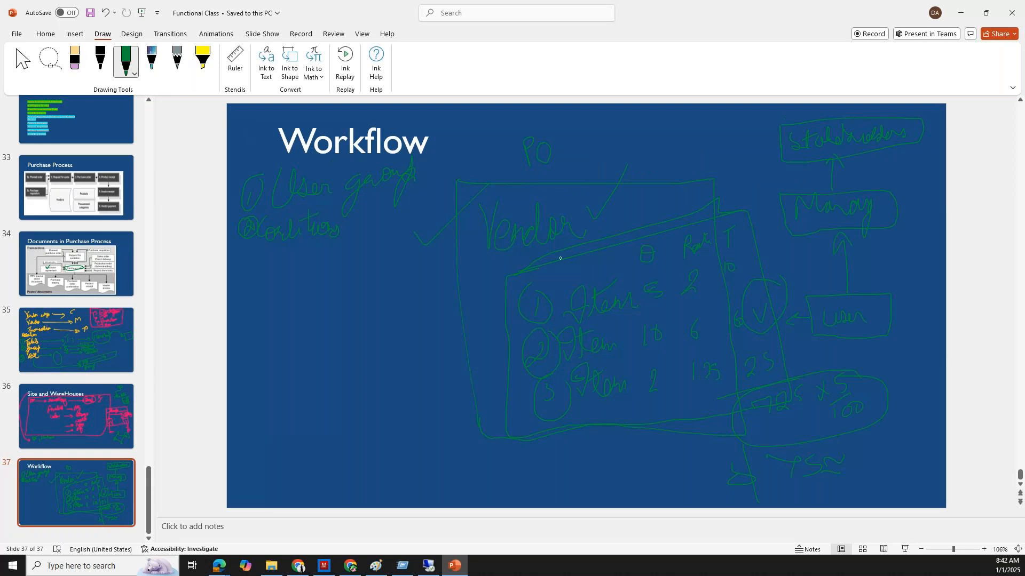
pyautogui.moveTo(518, 270); pyautogui.dragTo(693, 219)
# Switch to the GoTo Meeting page in the browser and end the session for all participants
pyautogui.click(219, 565)
pyautogui.click(150, 534)
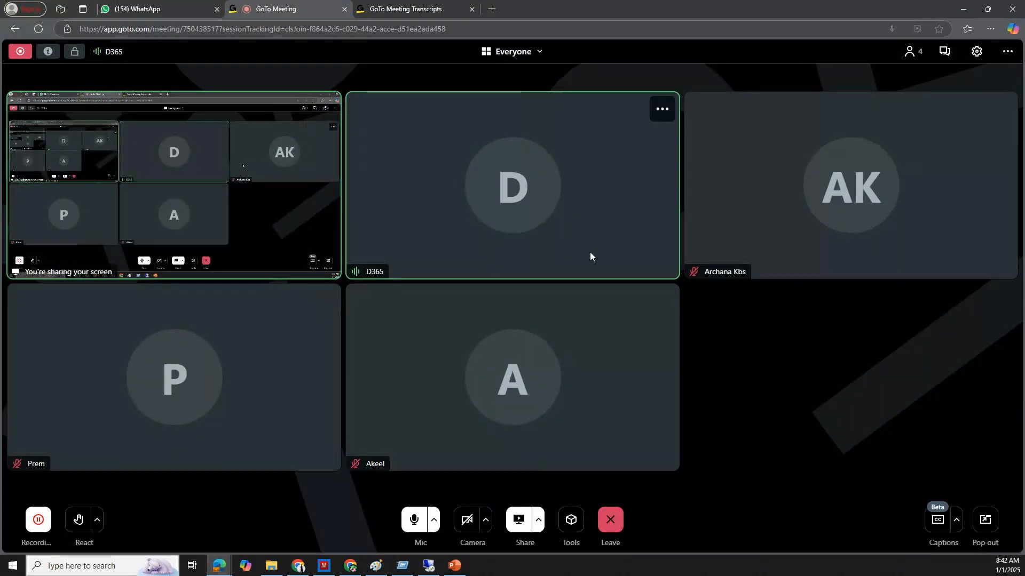
pyautogui.click(608, 526)
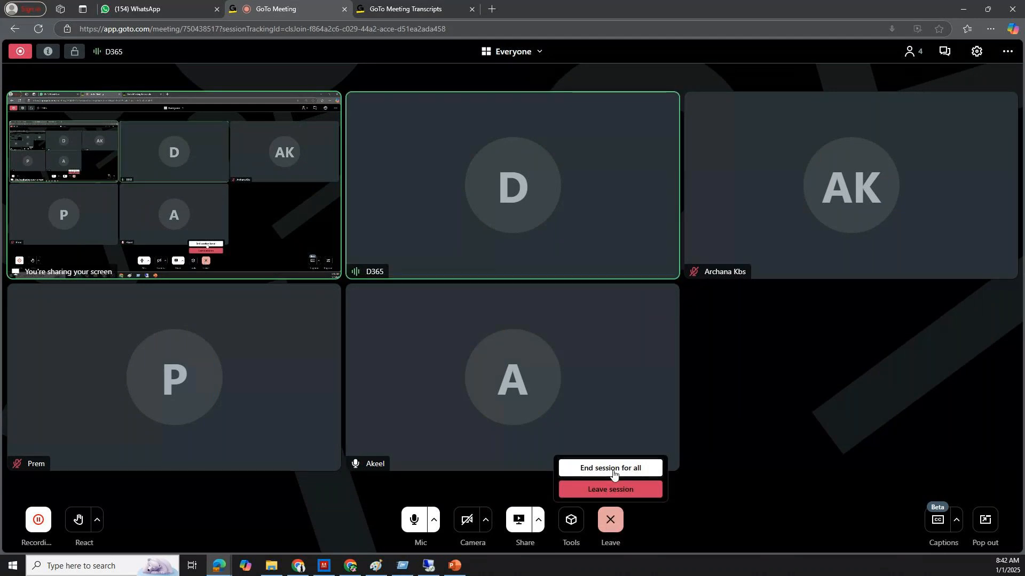
pyautogui.click(612, 472)
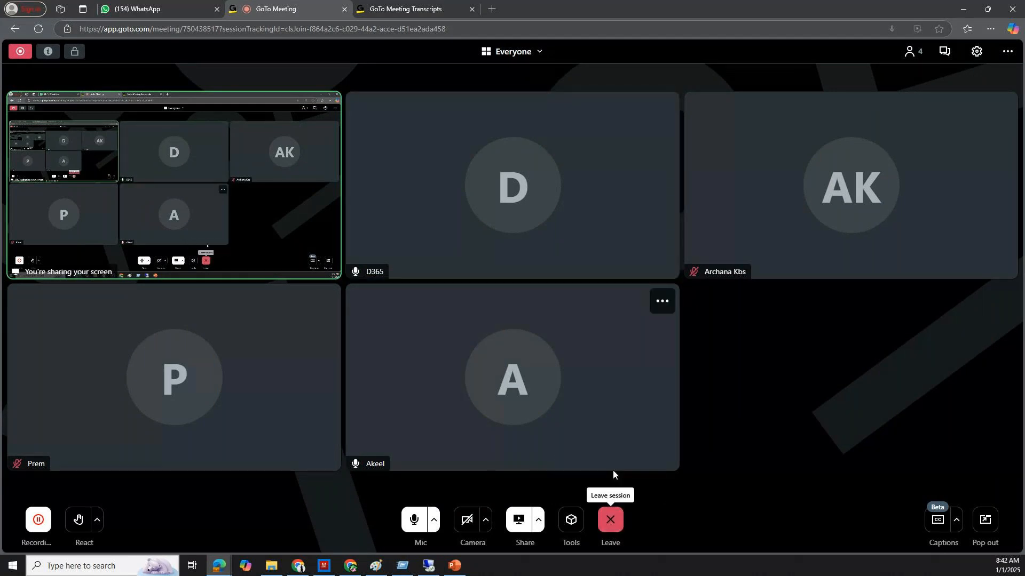